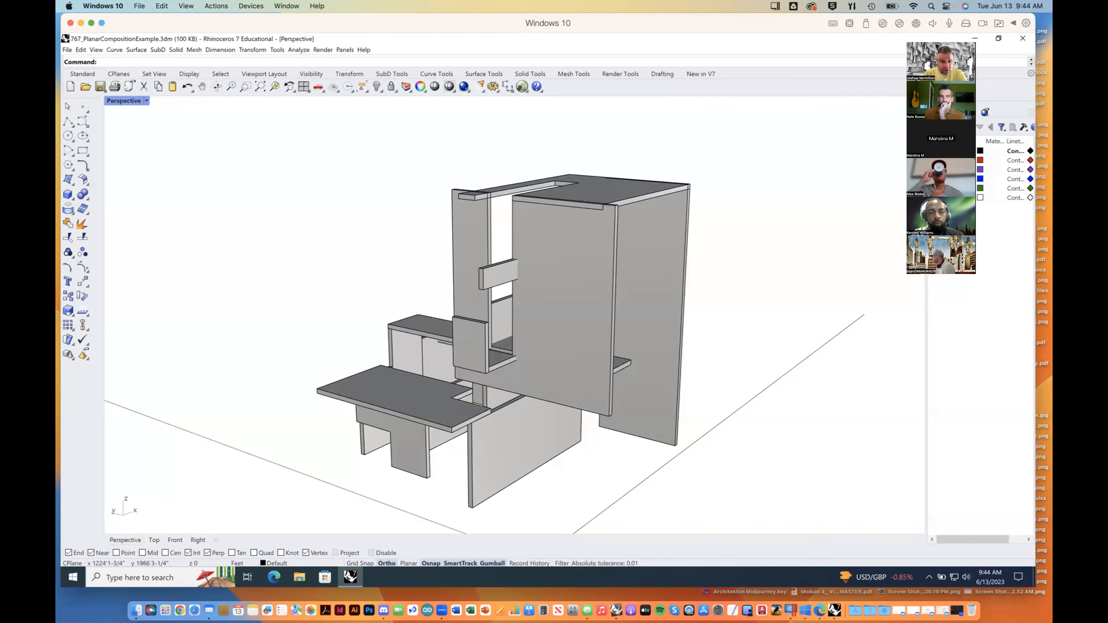
Step: View the planar composition in Rendered display mode and return the Perspective viewport to Shaded
click(147, 101)
click(132, 148)
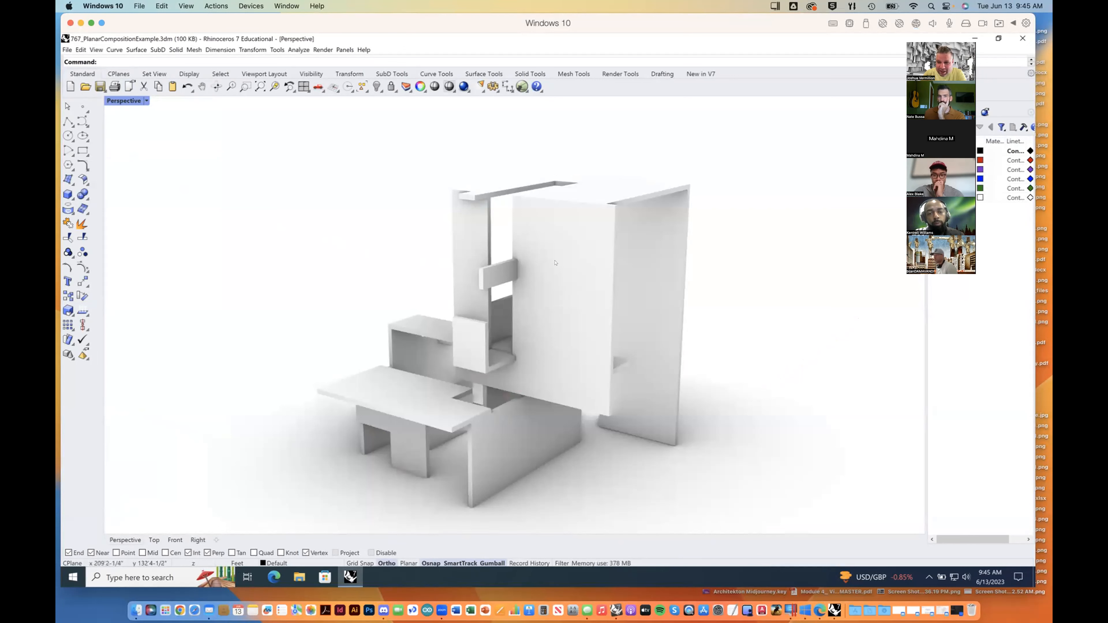
right_drag(472, 296, 150, 162)
click(131, 101)
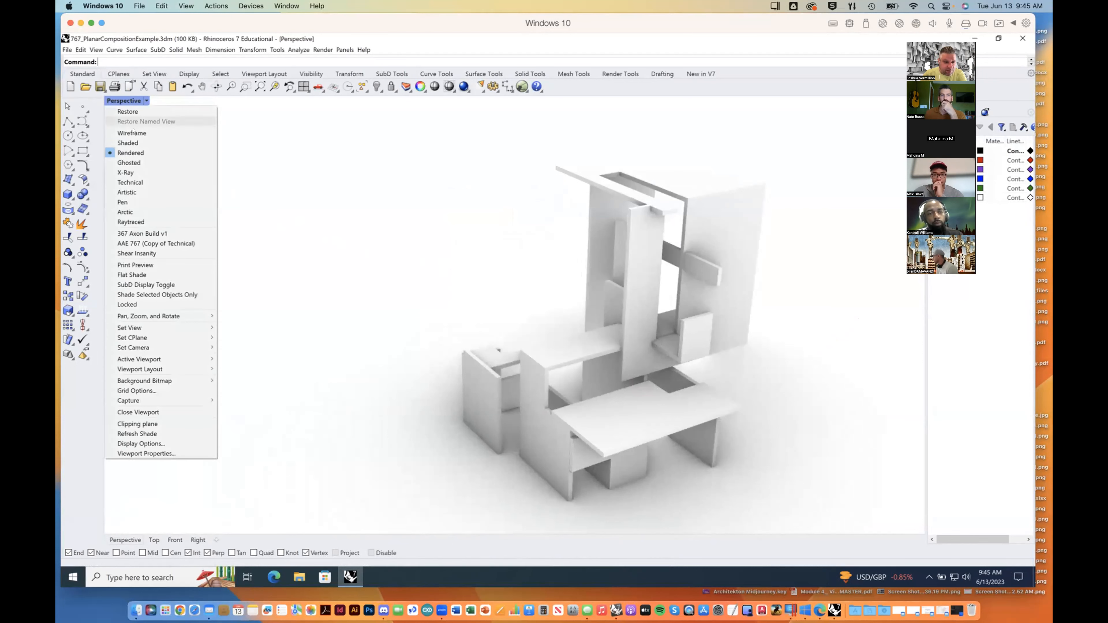
click(133, 143)
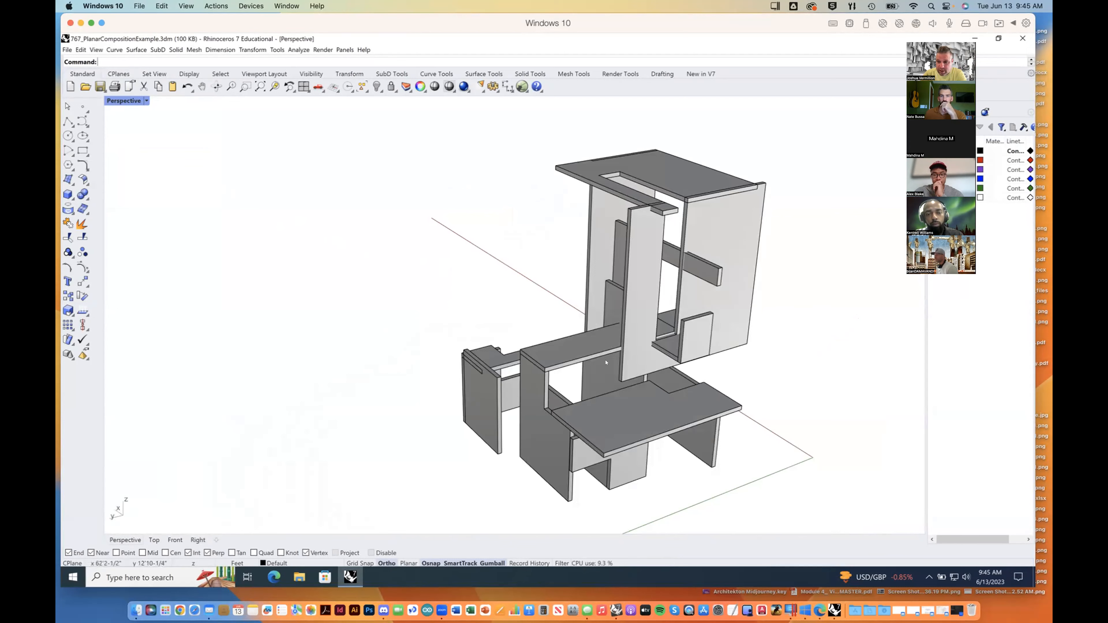
Step: Examine the shaded planar composition from all sides to see how its vertical and horizontal panels meet
right_drag(567, 383, 524, 378)
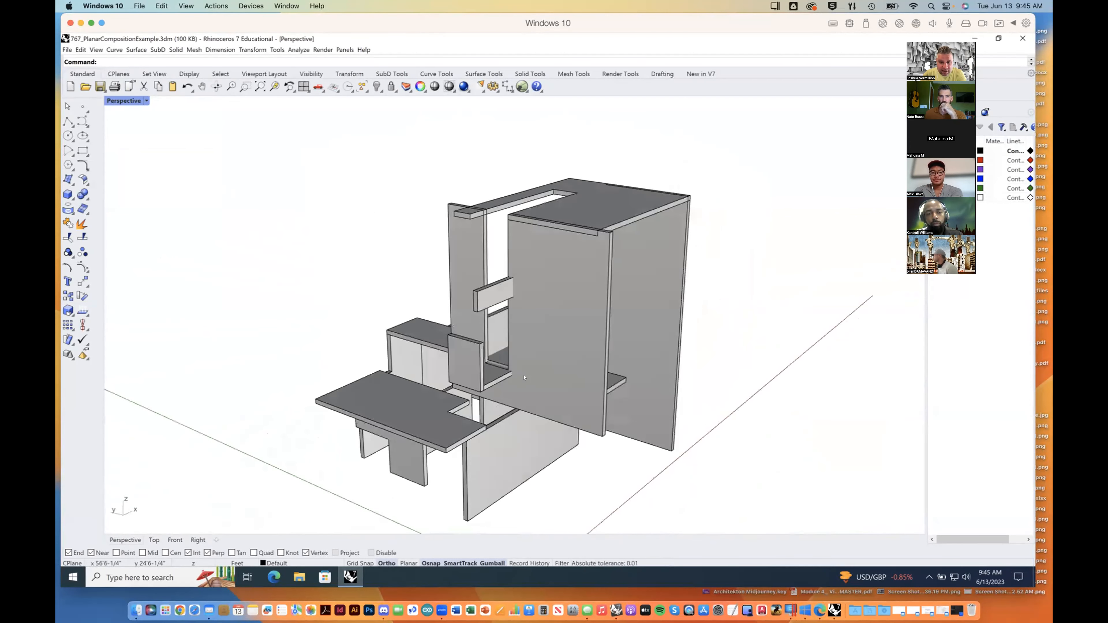
right_drag(549, 328, 688, 297)
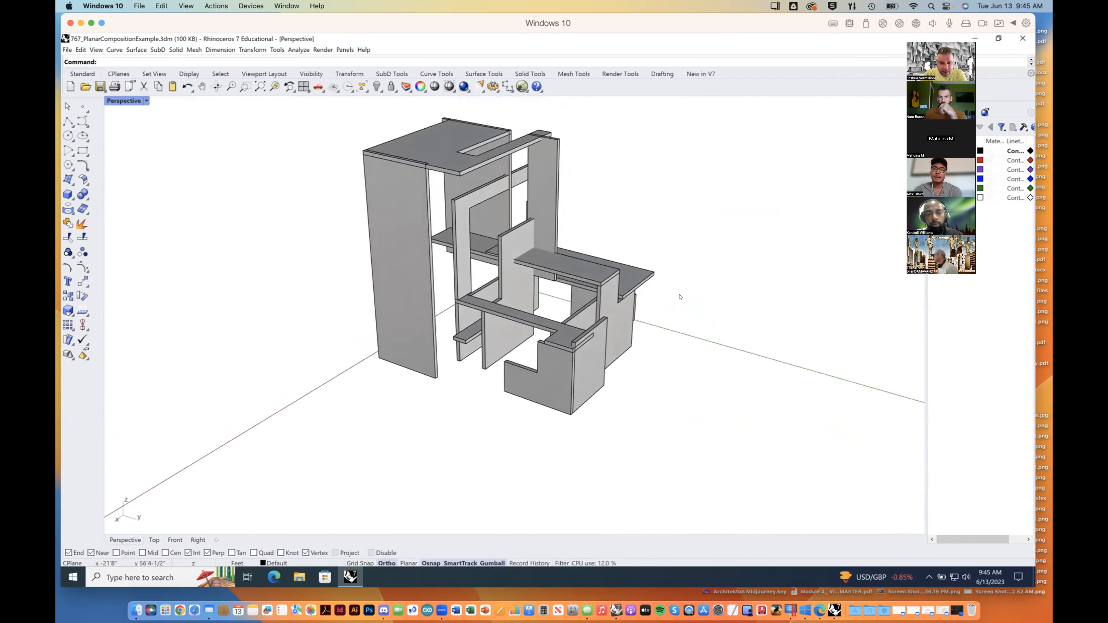
right_drag(613, 301, 516, 269)
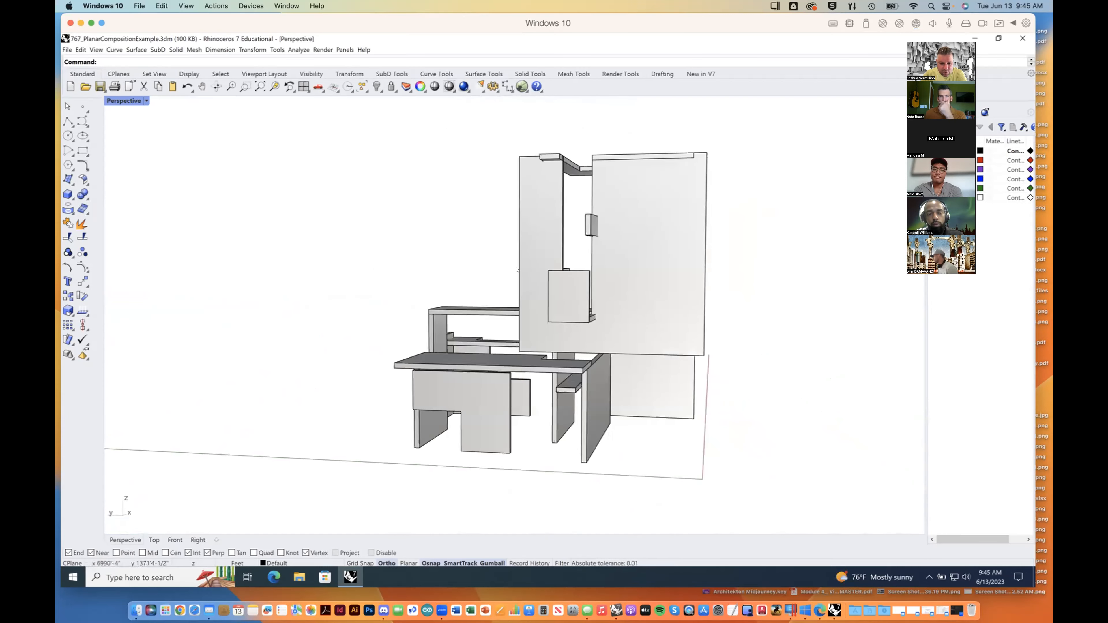
right_drag(589, 318, 582, 288)
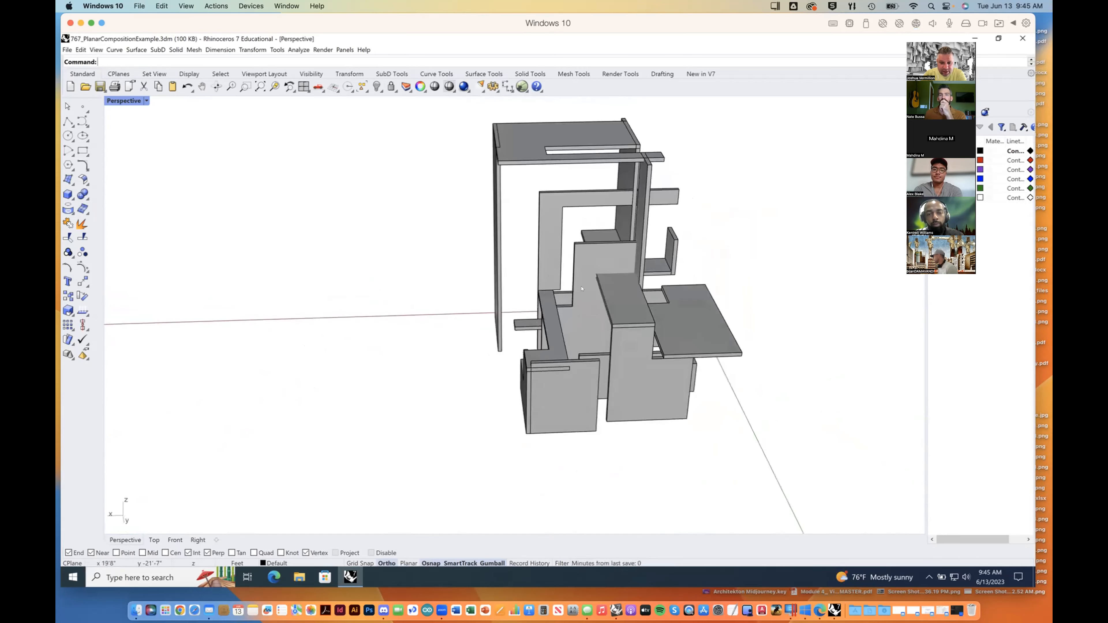
right_drag(698, 287, 450, 319)
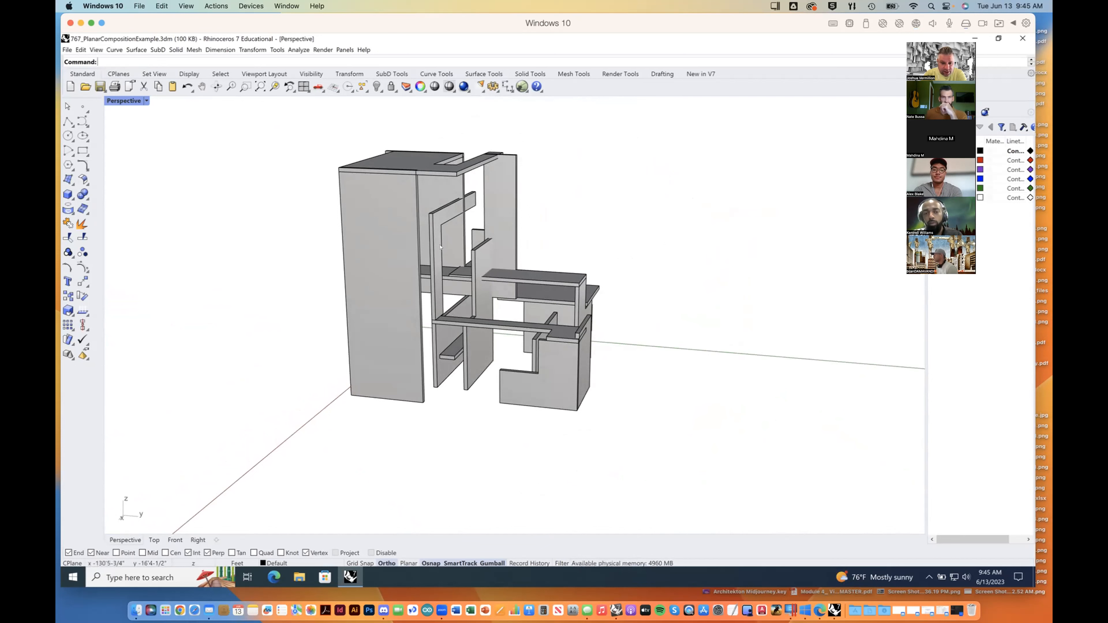
right_drag(514, 243, 543, 311)
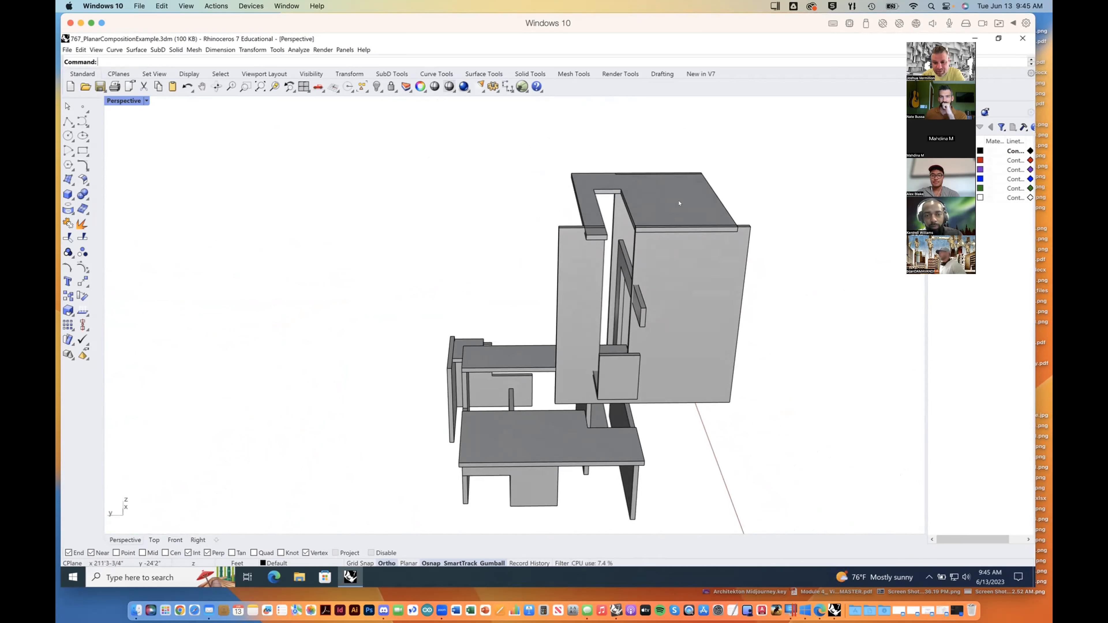
right_drag(678, 204, 613, 311)
Step: Try to rotate the tall outer vertical panel about its upper corner, using the roof slab's edges as reference directions
click(567, 293)
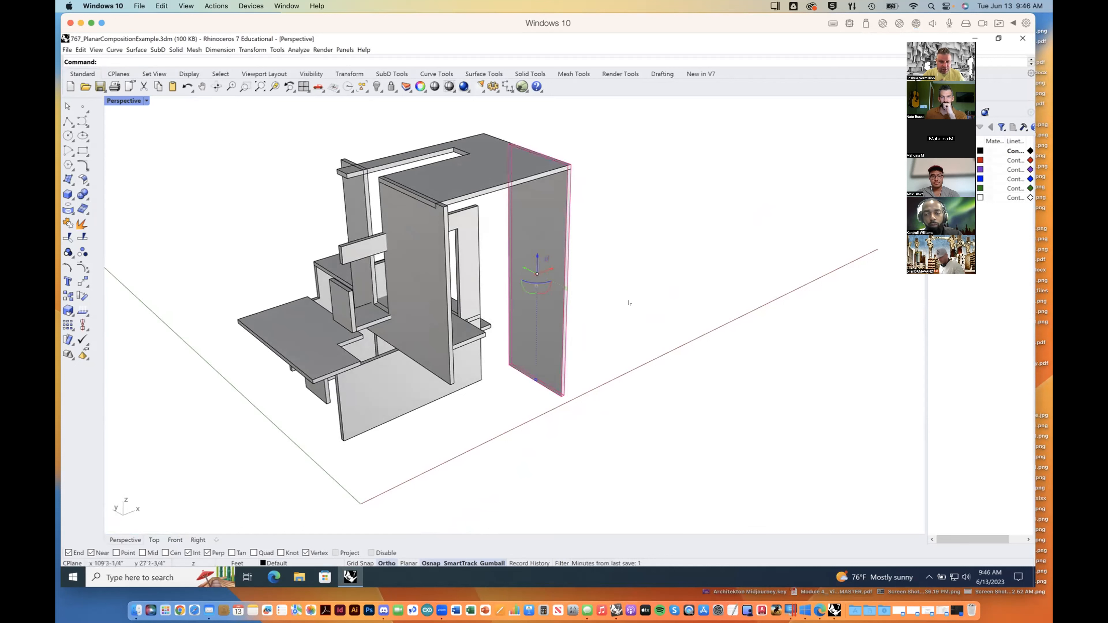
click(625, 353)
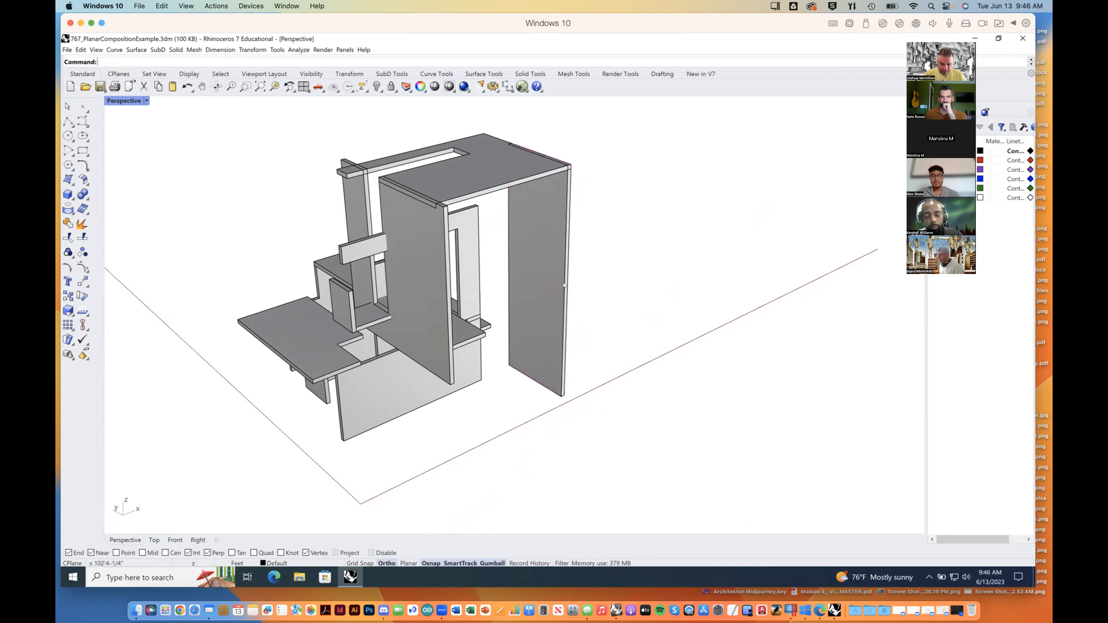
click(566, 287)
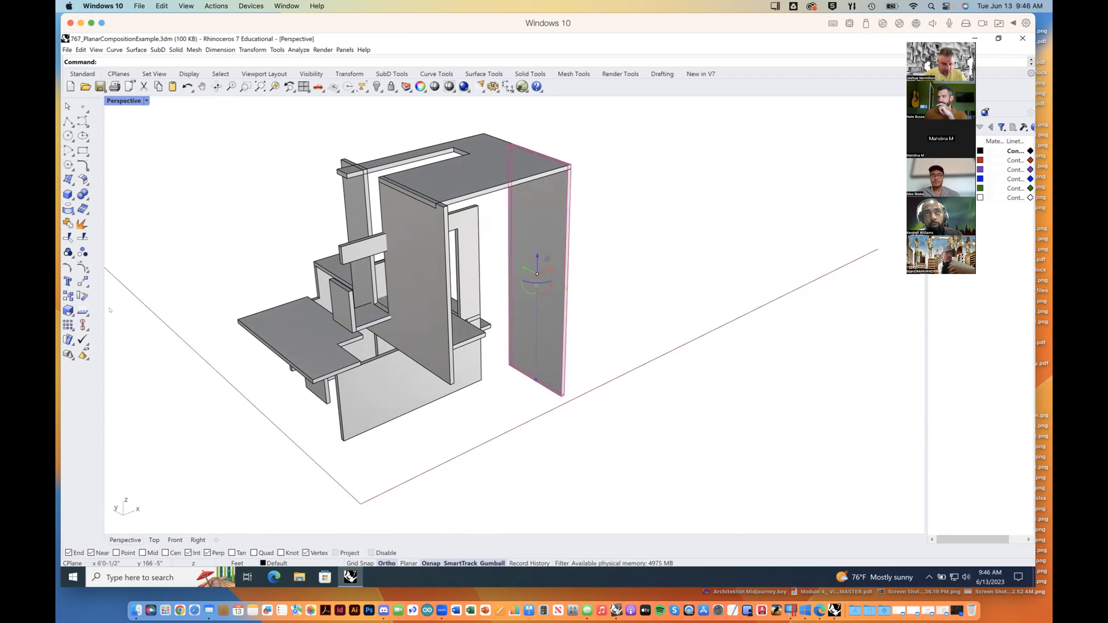
mouse_move(624, 311)
right_down()
mouse_move(594, 312)
mouse_move(640, 305)
right_up()
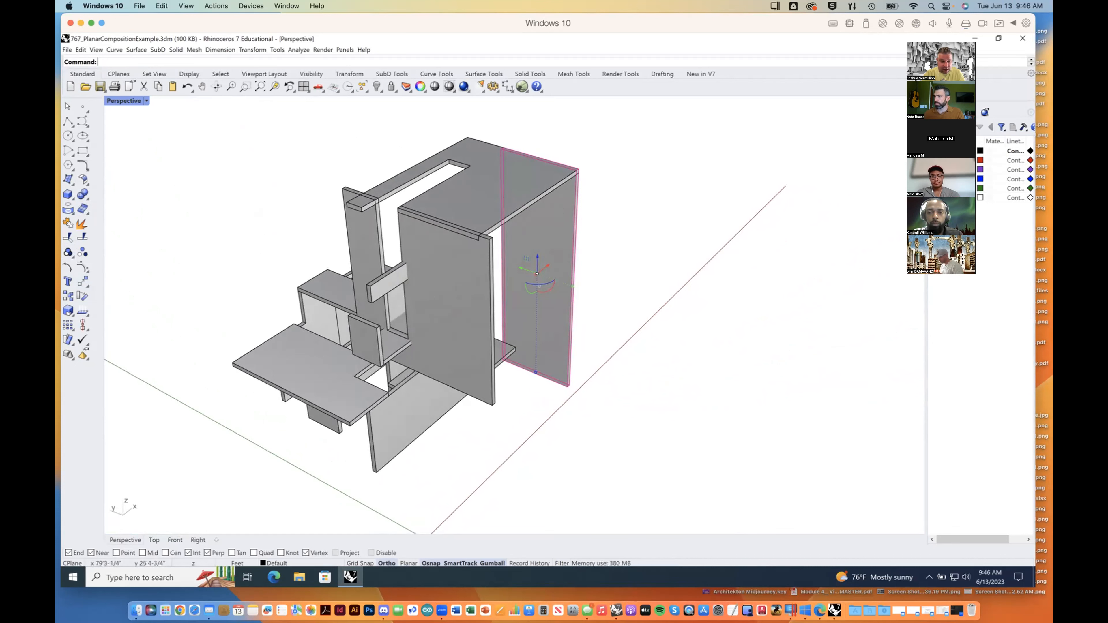
key(Return)
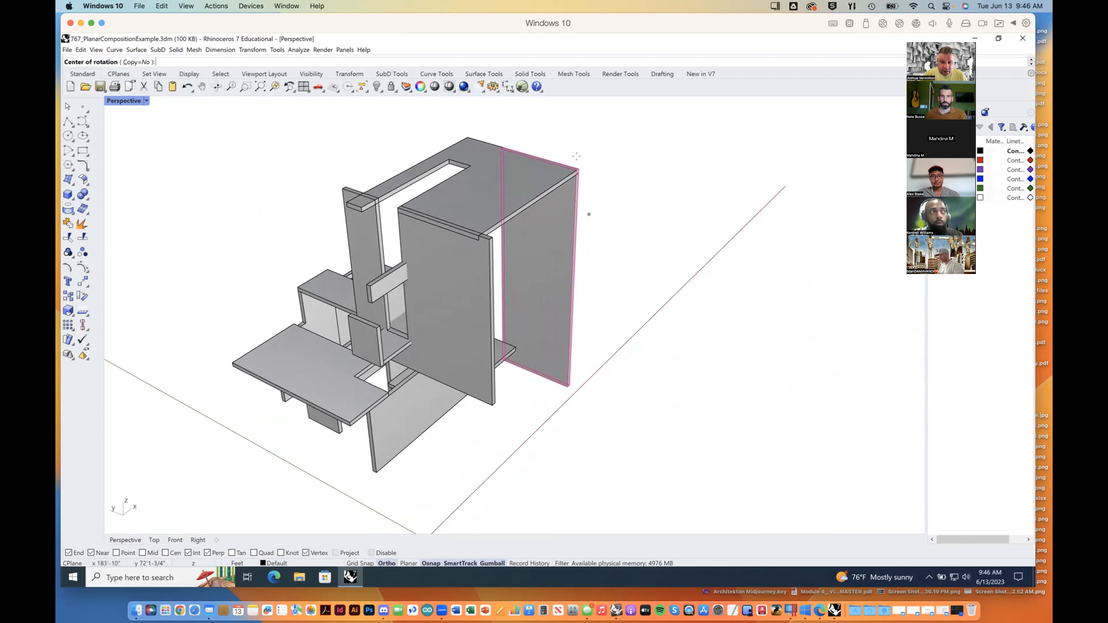
click(579, 170)
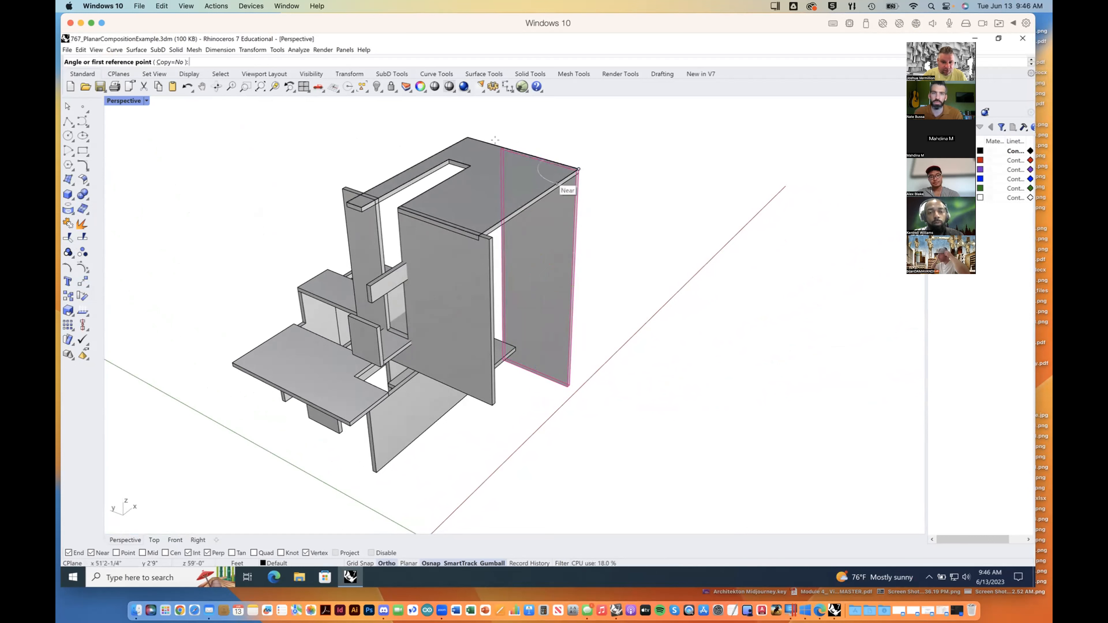
click(503, 147)
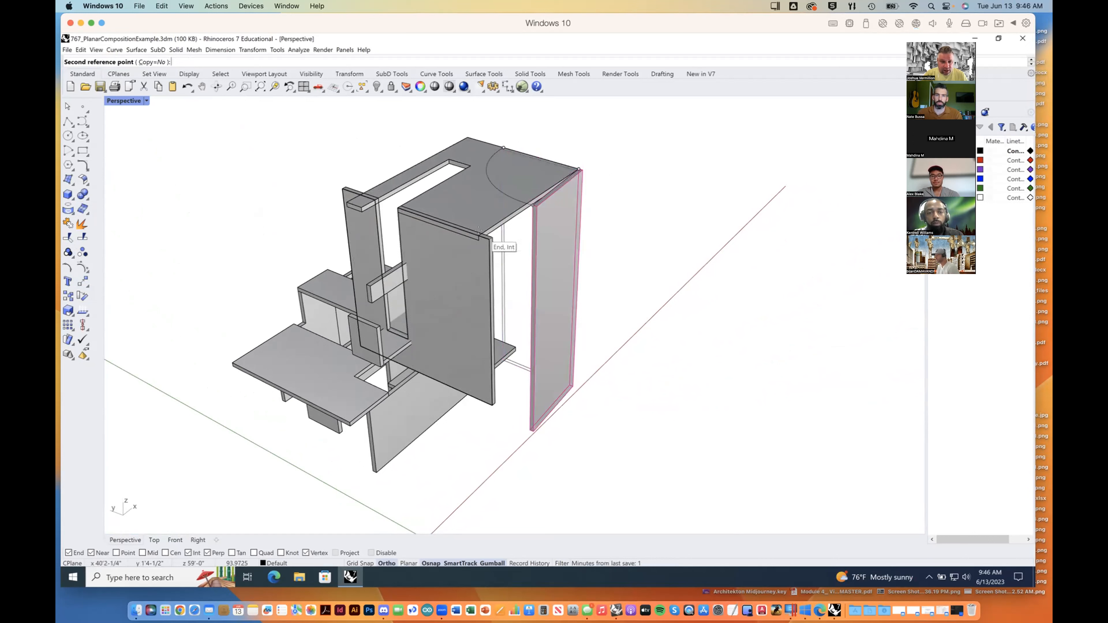
click(478, 230)
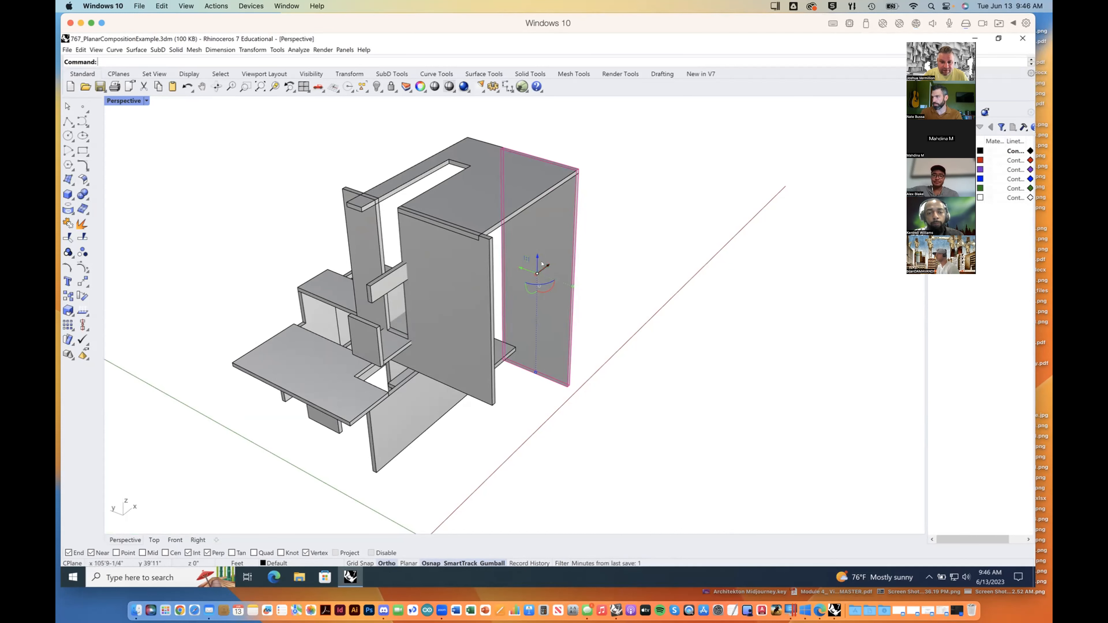
Step: Try rotating the tall outer panel freely about its vertical axis with the gumball, and undo each rotation
scroll(542, 265, down, 5)
scroll(542, 267, up, 6)
scroll(541, 269, up, 3)
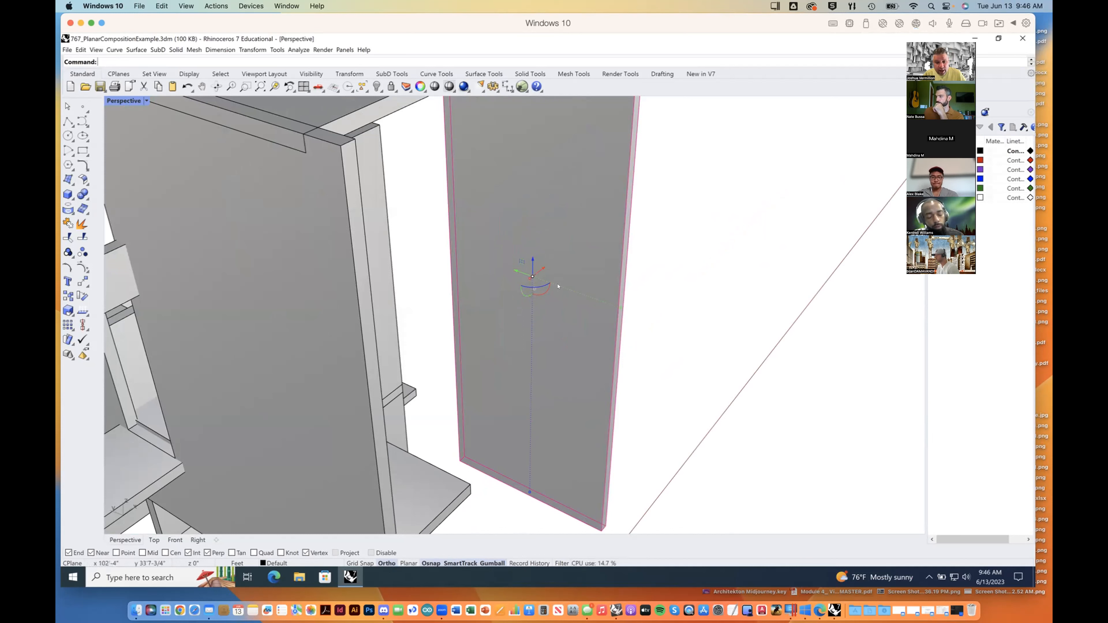
drag(540, 286, 540, 322)
drag(598, 295, 608, 286)
click(608, 286)
key(ctrl+z)
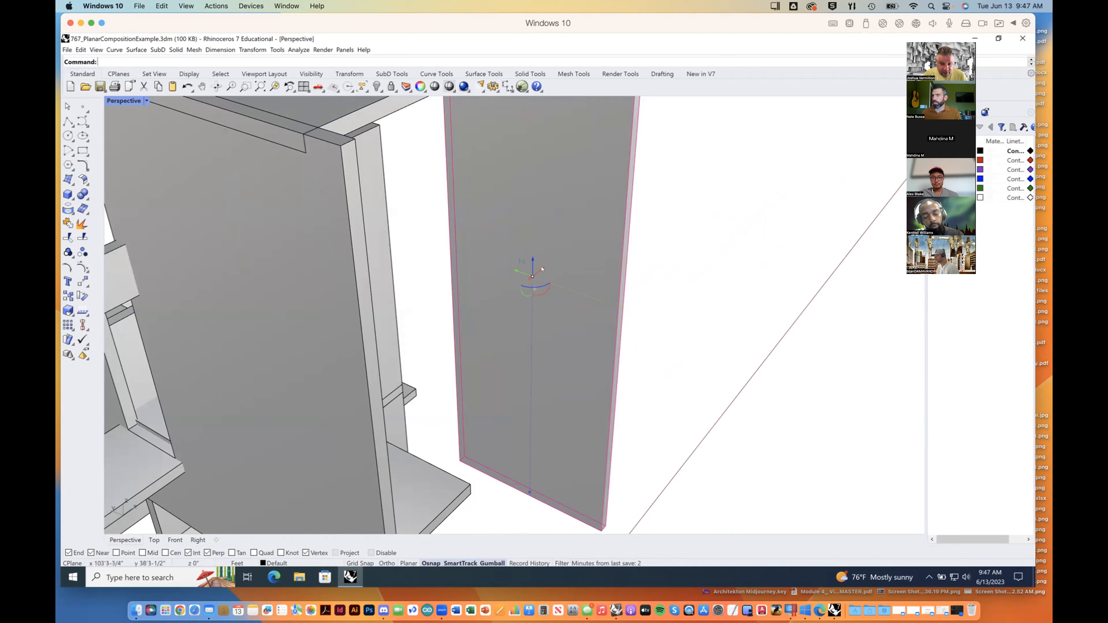
drag(539, 285, 632, 295)
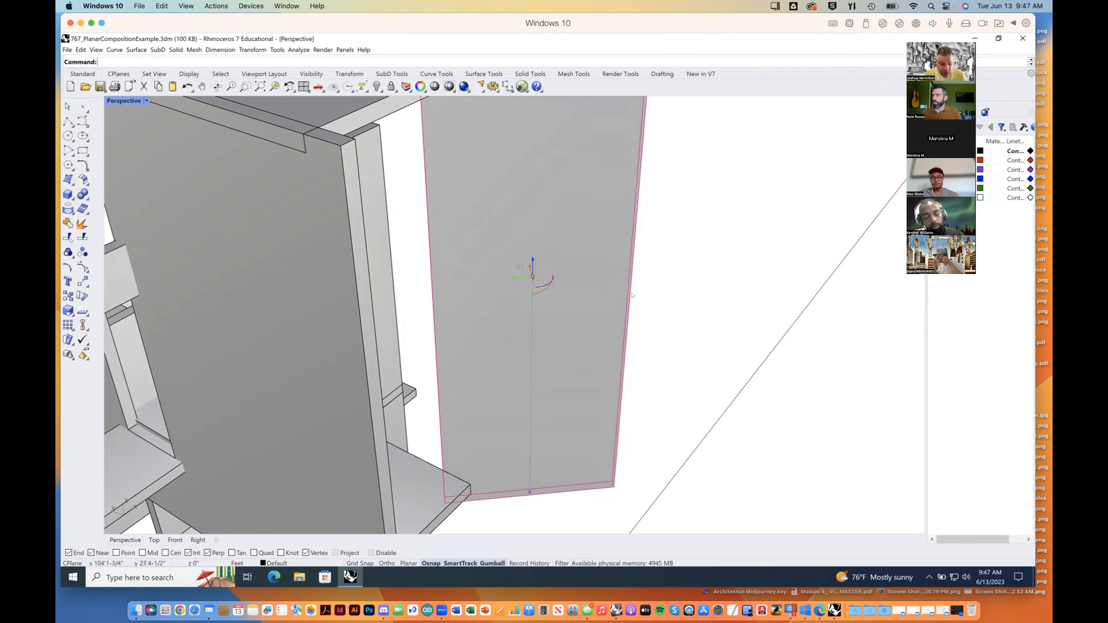
key(ctrl+z)
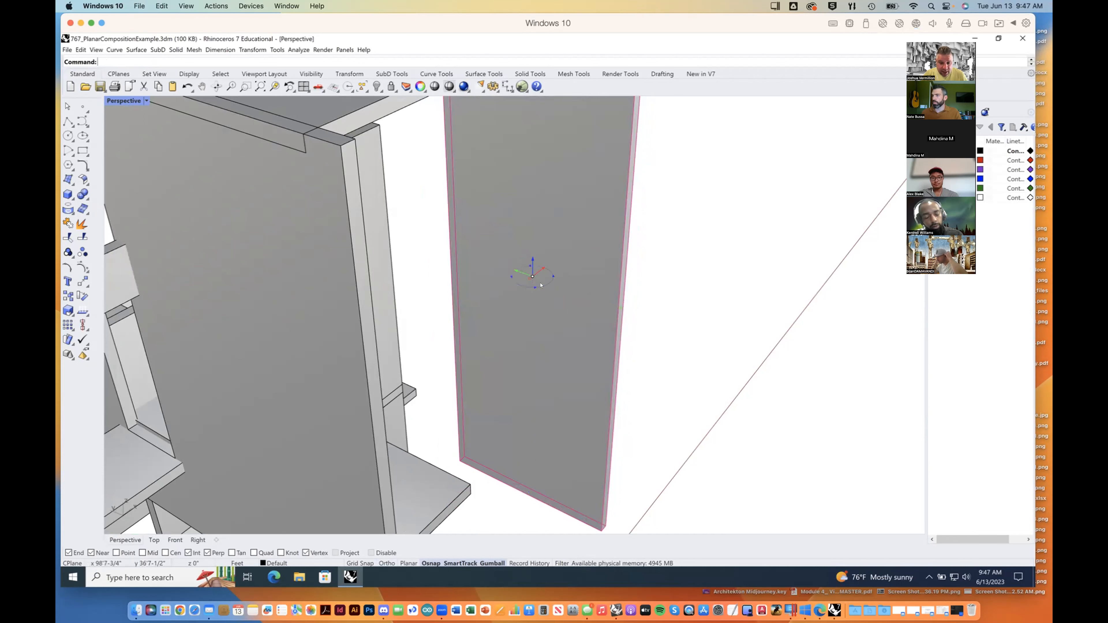
Step: Rotate the tall outer panel exactly 90 degrees about its vertical axis with the gumball
click(542, 286)
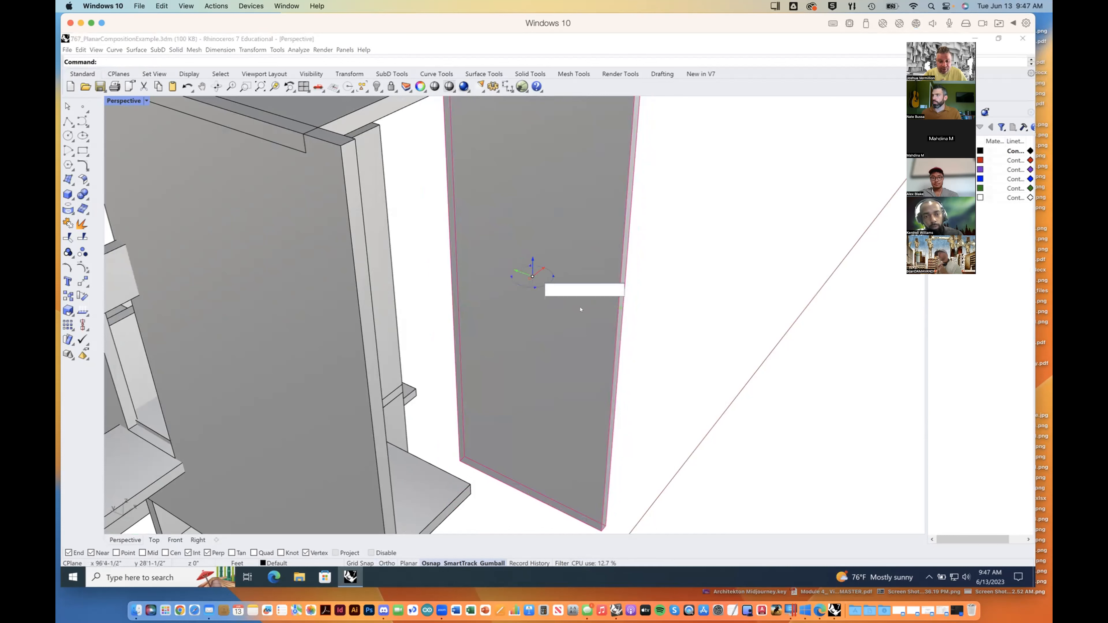
text(90)
key(Return)
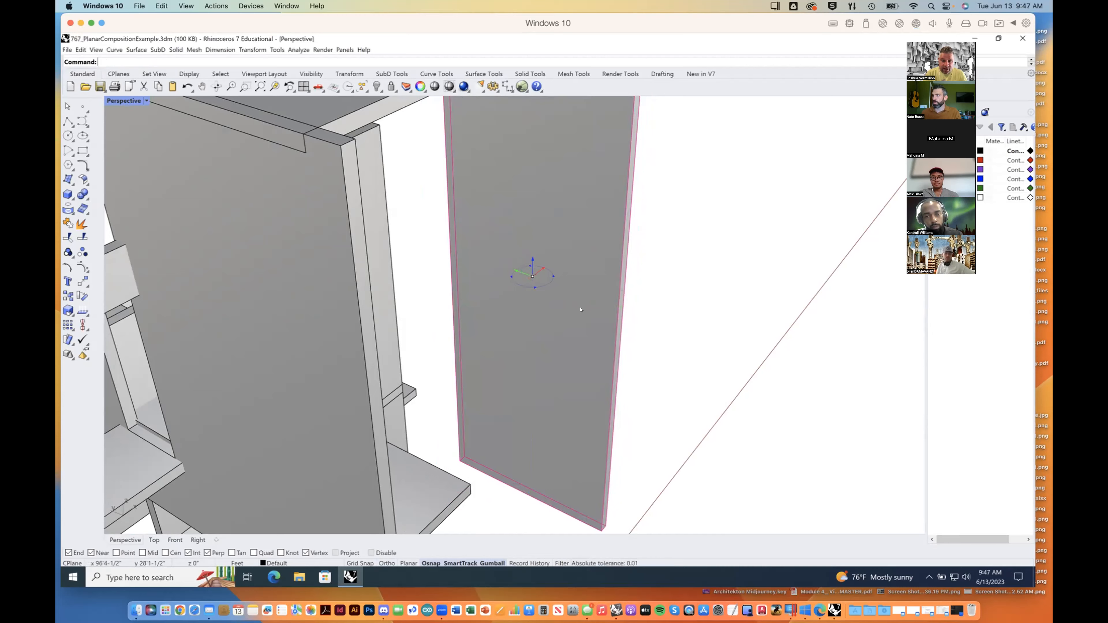
scroll(589, 305, down, 6)
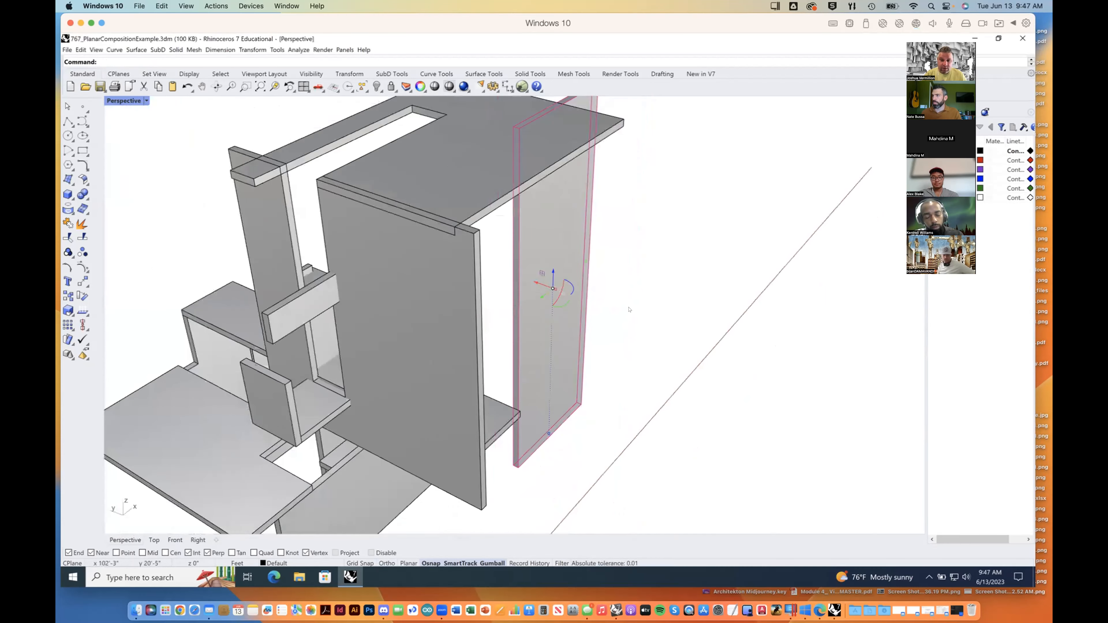
right_drag(590, 380, 467, 210)
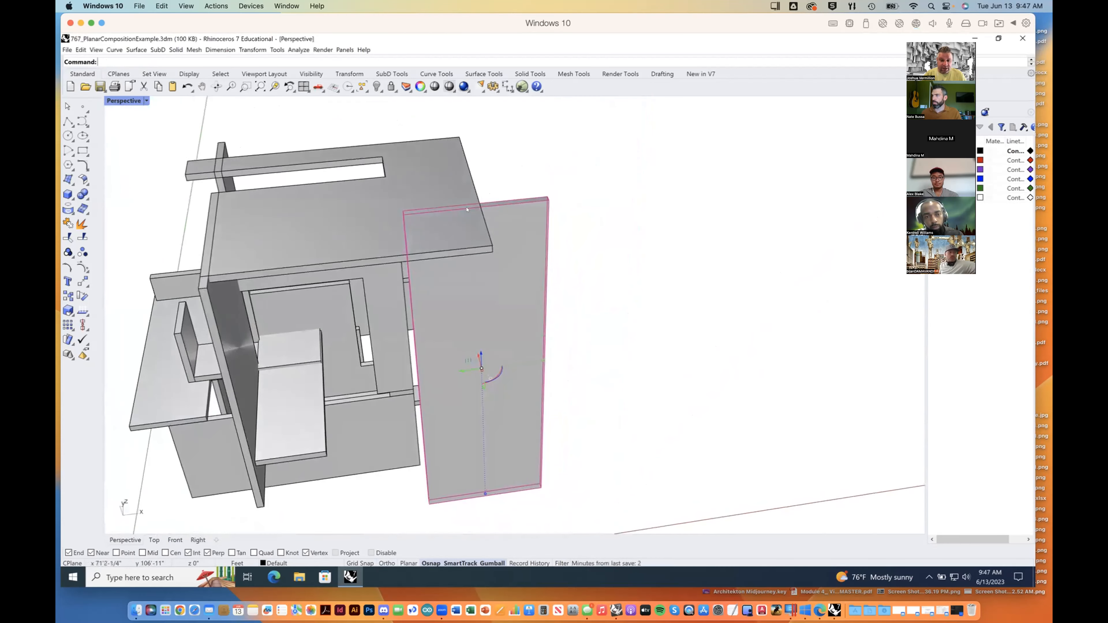
Step: Move the rotated panel from its top corner to the roof slab's corner, and undo the move and the rotation
click(83, 282)
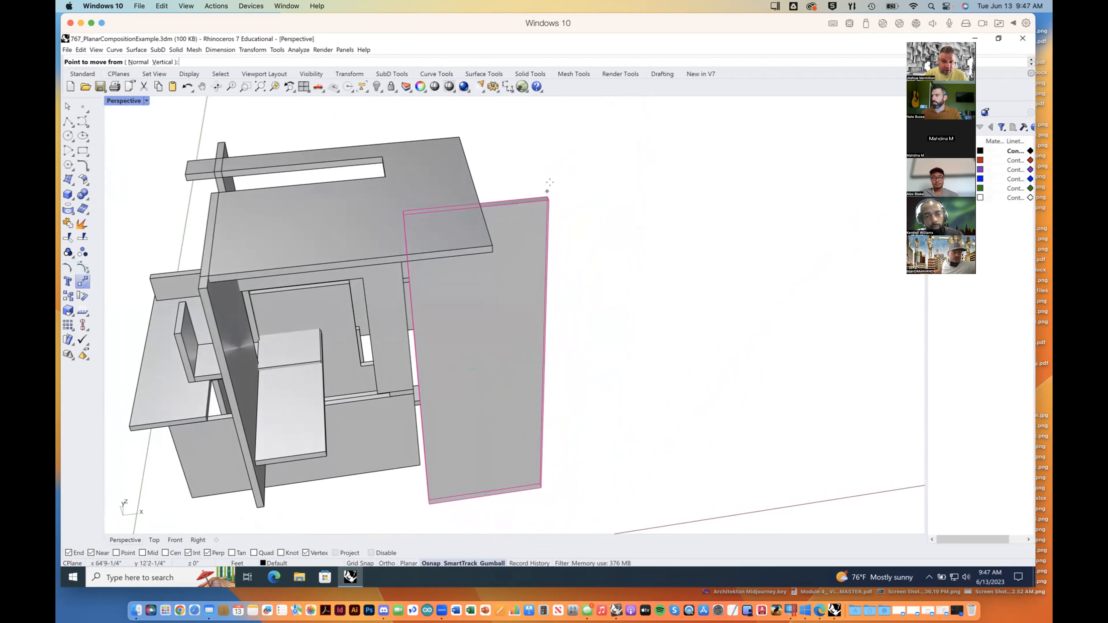
click(549, 199)
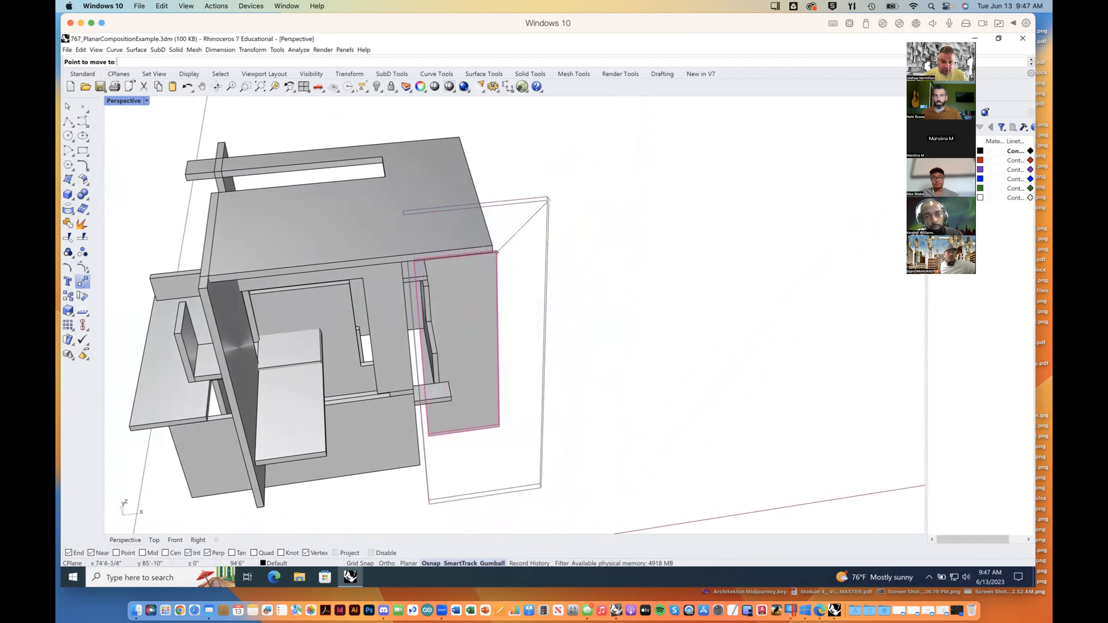
click(491, 252)
right_drag(433, 415, 566, 269)
key(ctrl+z)
key(ctrl+z)
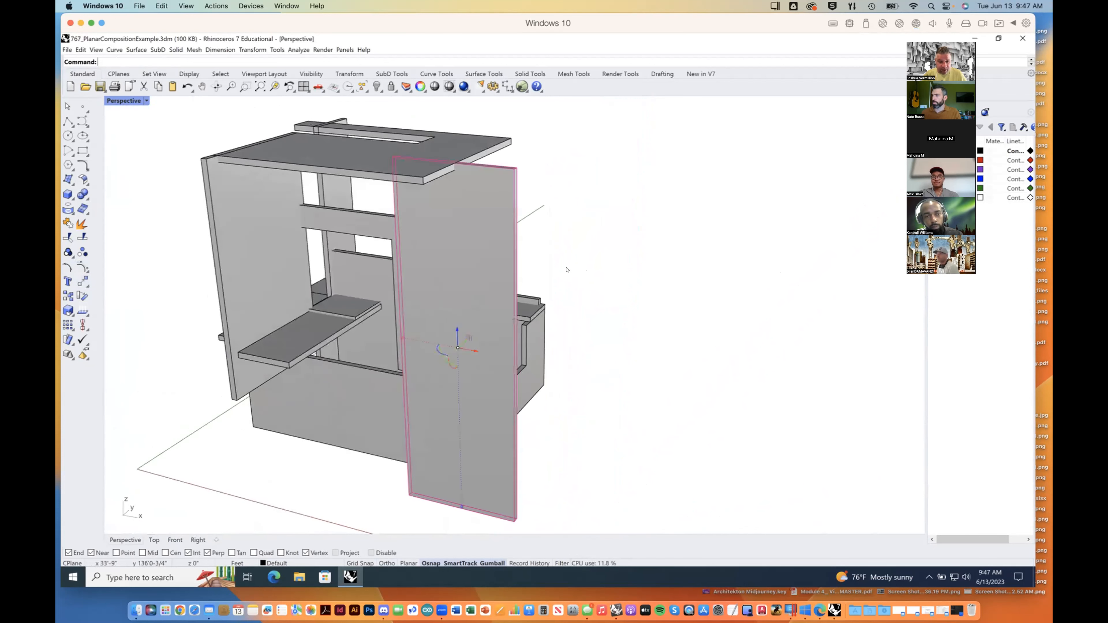
click(524, 238)
Step: Show the purple "60 V..." layer to compare its volume with the composition, and hide it again
right_drag(524, 237, 605, 220)
right_drag(565, 252, 854, 121)
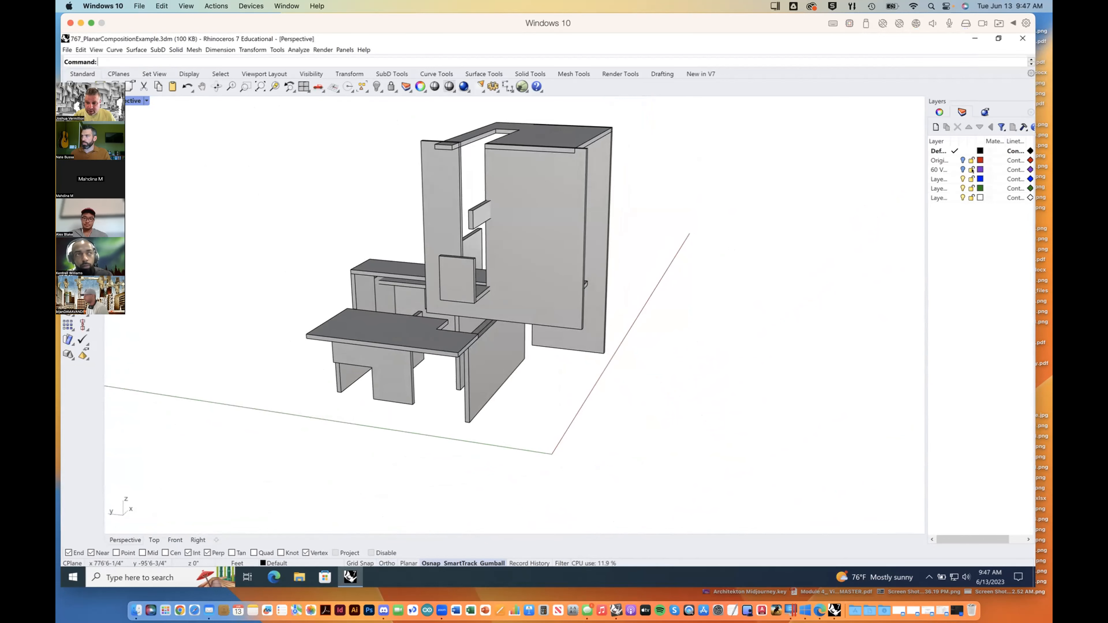
click(963, 170)
right_drag(732, 235, 821, 253)
click(963, 169)
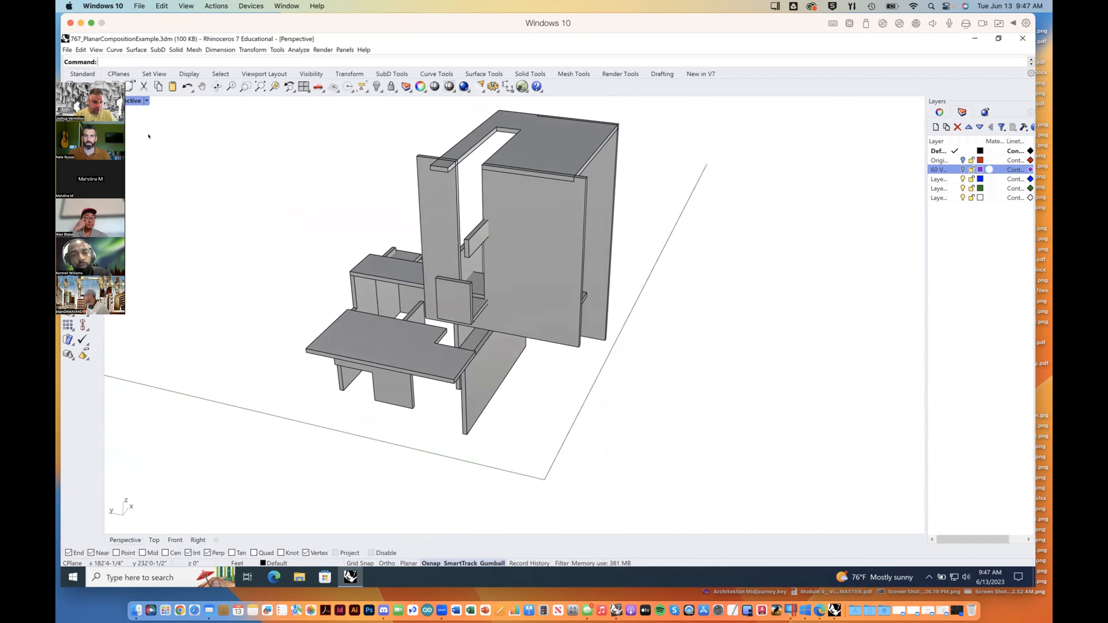
Step: Set the Perspective viewport to Ghosted display and compare the composition with the purple layer's enclosing volume, hiding that layer again
click(122, 101)
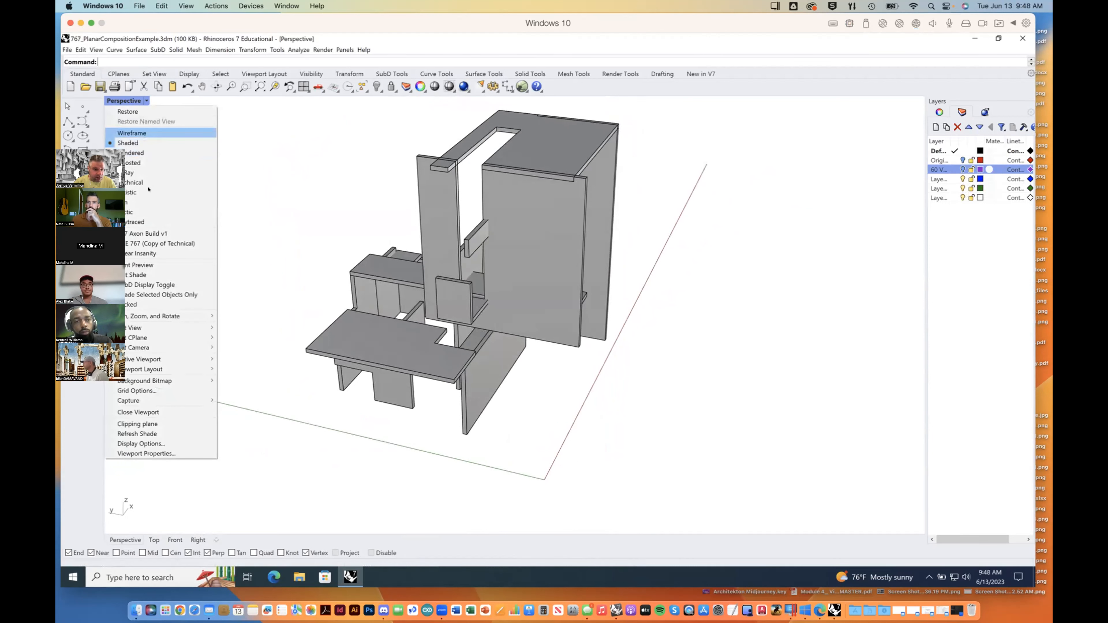
click(133, 163)
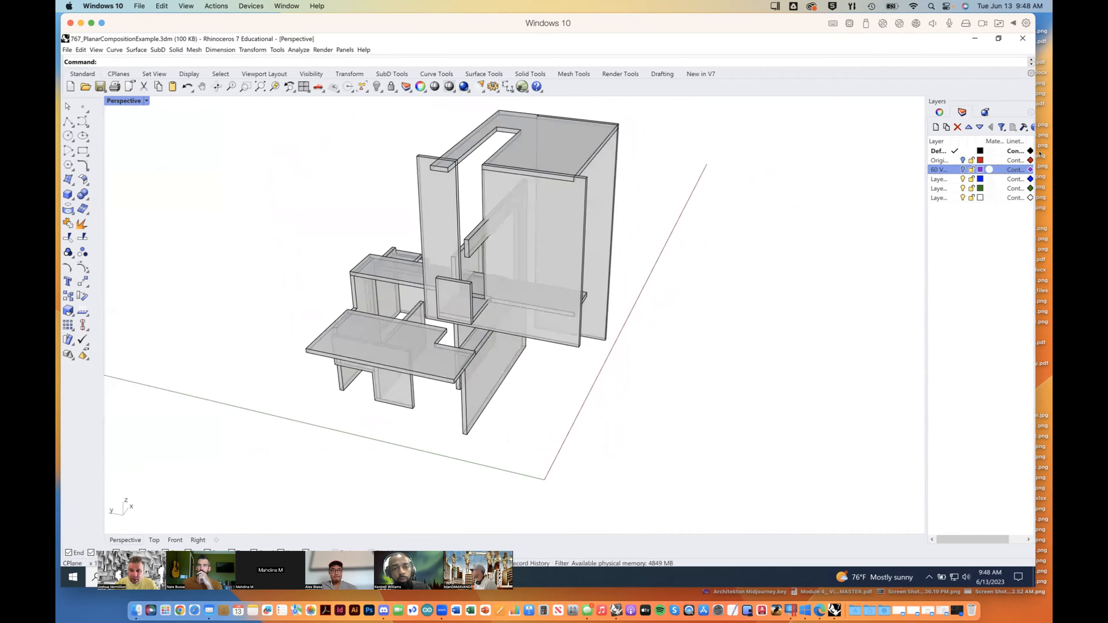
mouse_move(688, 228)
right_down()
mouse_move(670, 218)
mouse_move(740, 228)
mouse_move(699, 213)
right_up()
click(963, 170)
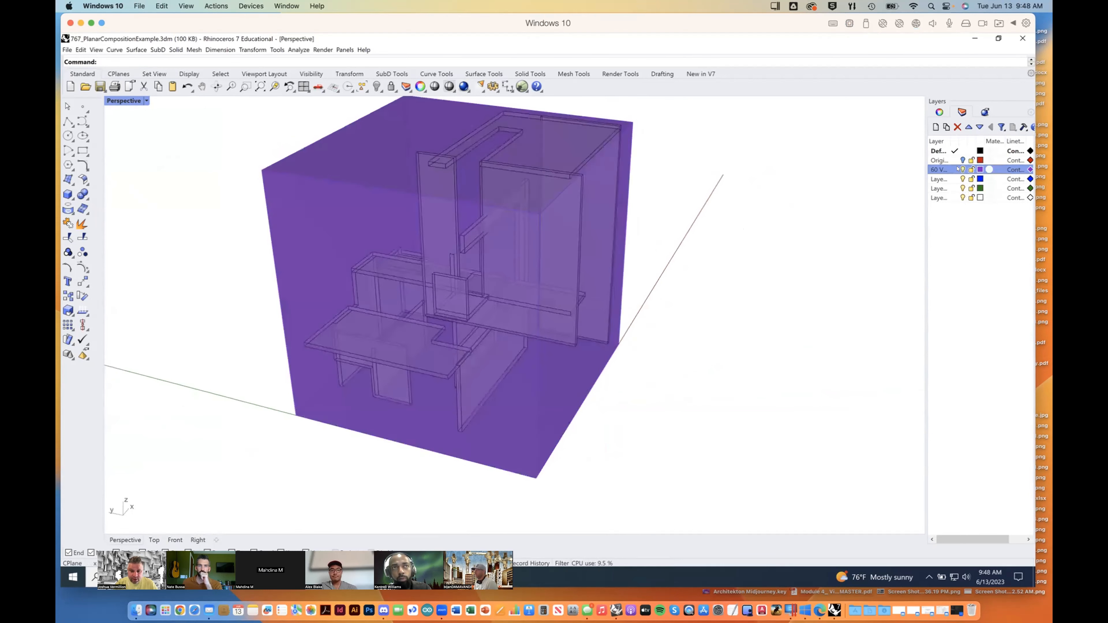
right_drag(696, 288, 707, 283)
click(963, 169)
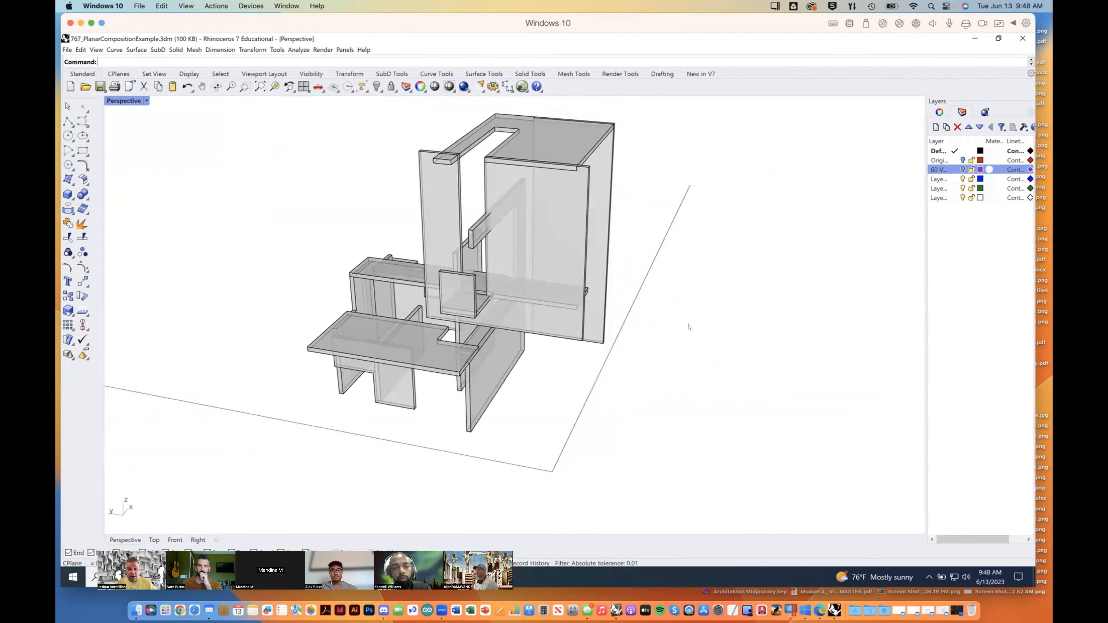
right_drag(691, 326, 905, 278)
mouse_move(663, 351)
right_down()
mouse_move(707, 361)
mouse_move(631, 324)
mouse_move(617, 385)
mouse_move(671, 365)
mouse_move(670, 348)
right_up()
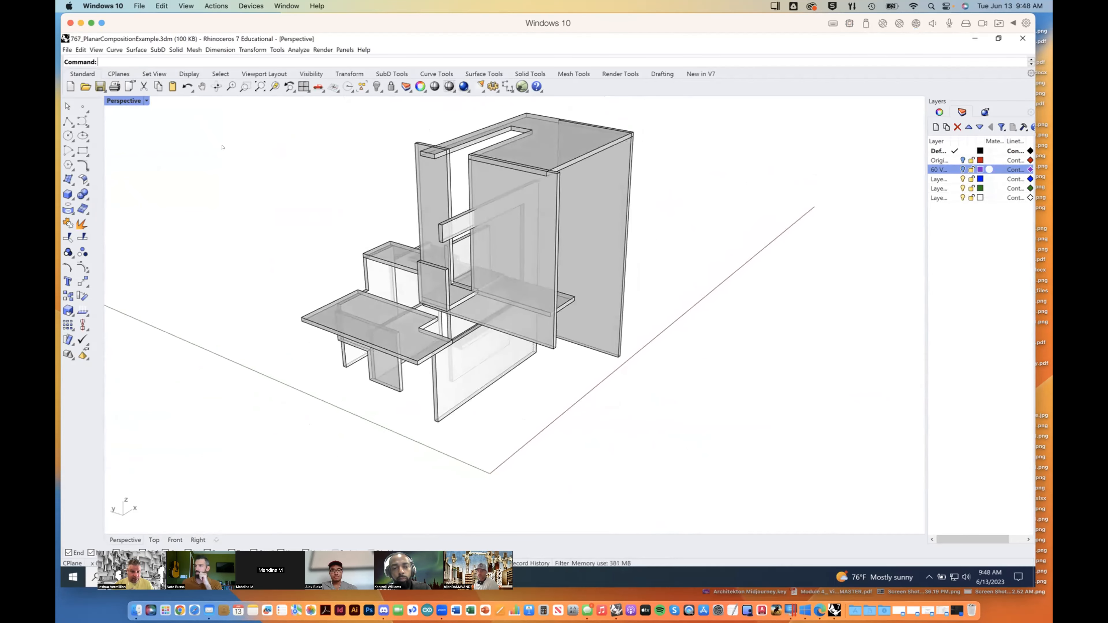
Step: Restore the maximized Perspective viewport to the four-viewport layout and look over its available display modes
click(147, 101)
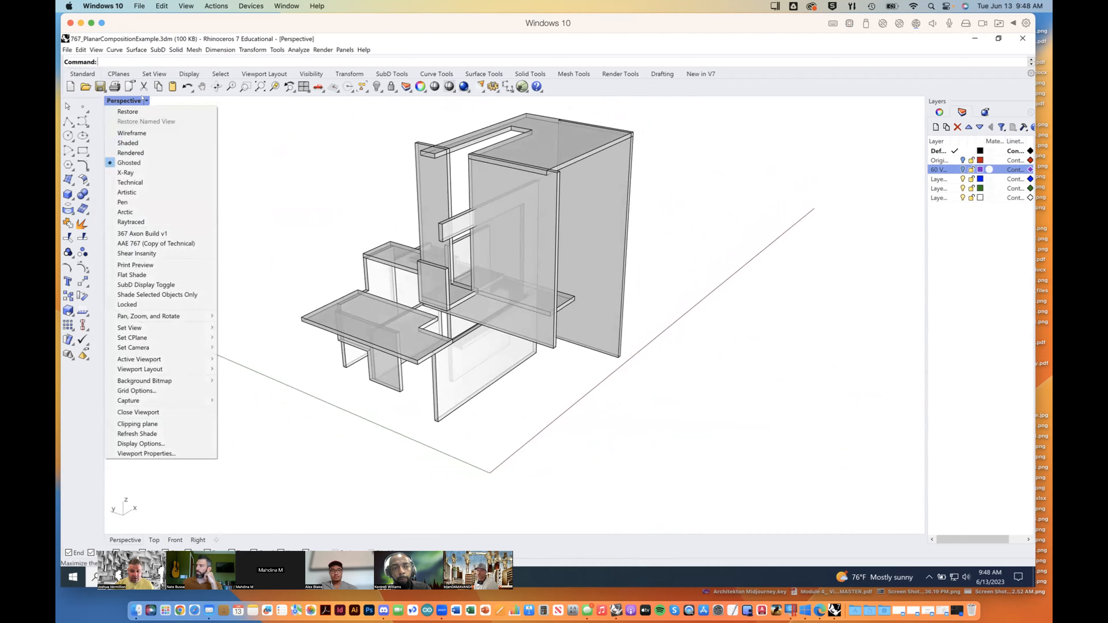
click(140, 111)
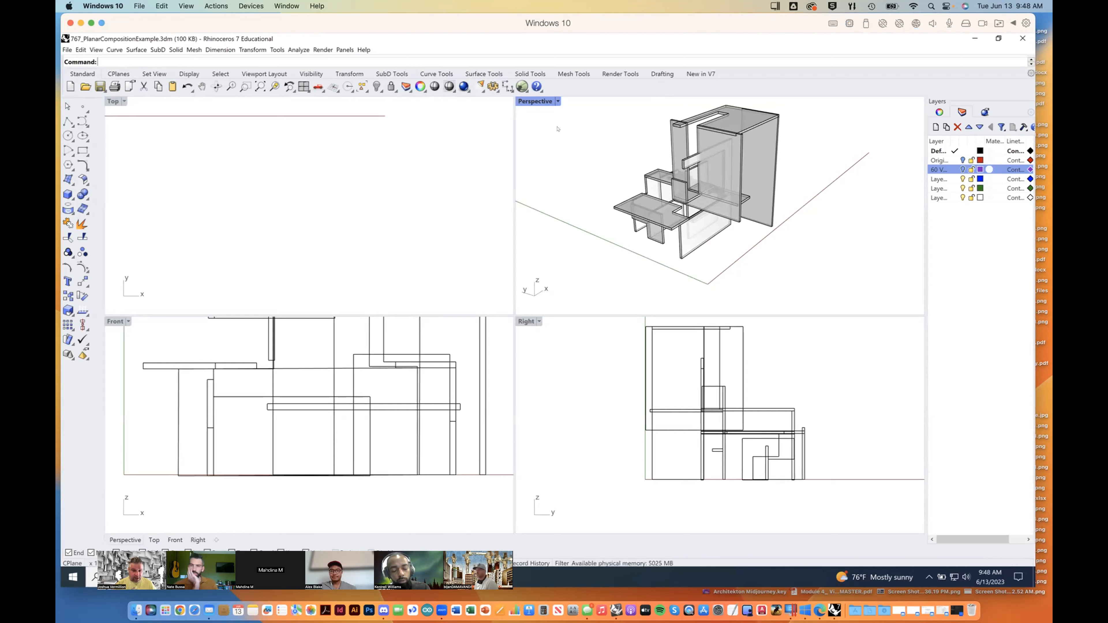
click(557, 102)
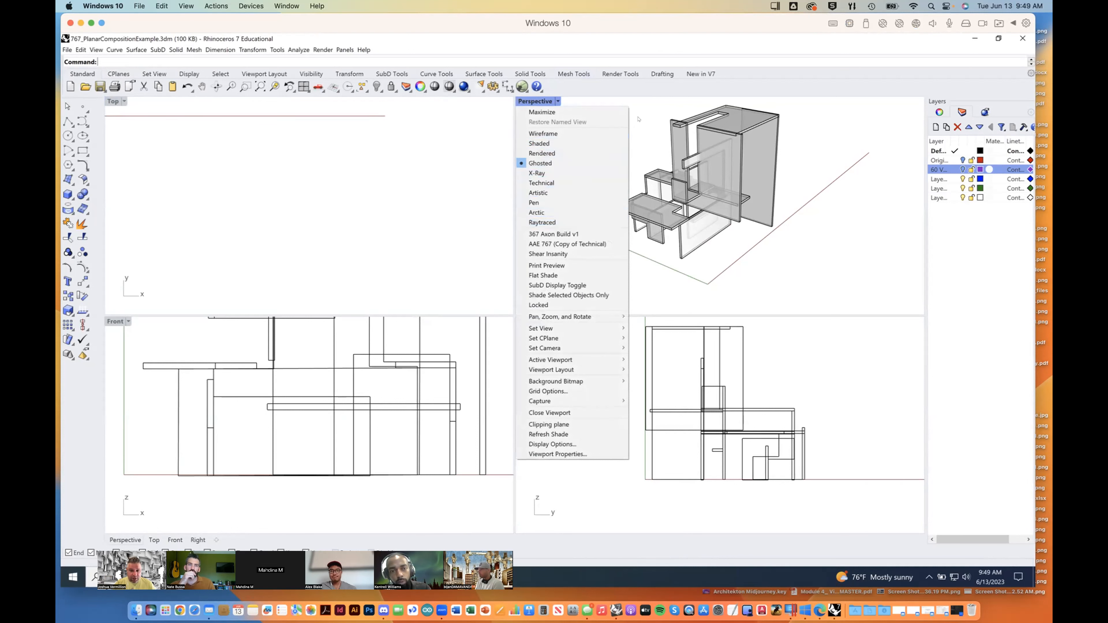
click(608, 118)
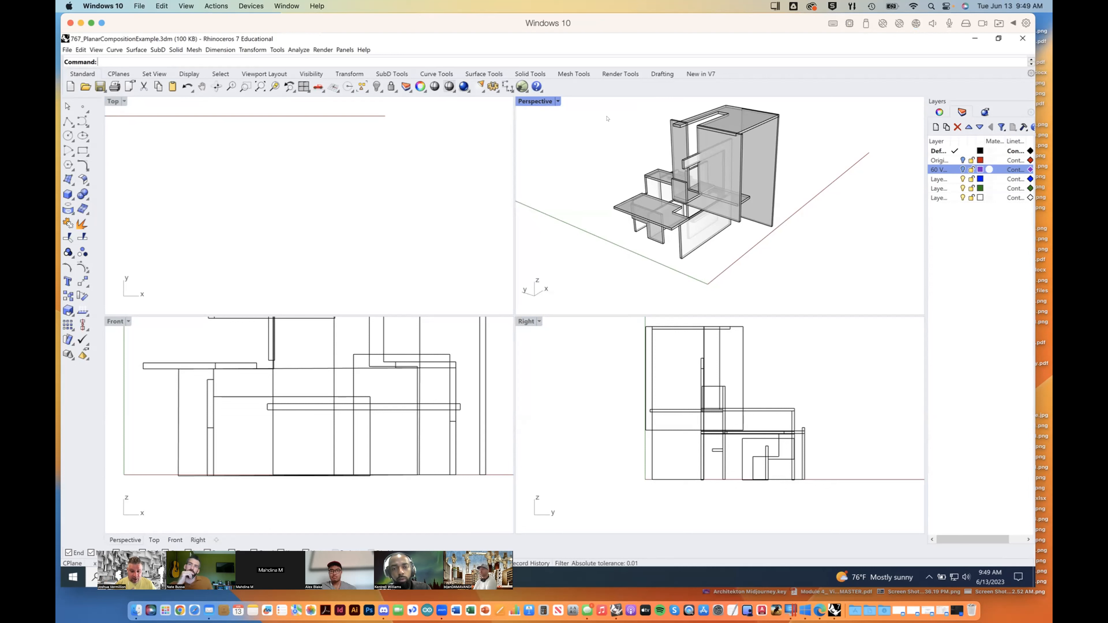
Step: Set the Perspective viewport to Rendered display and inspect the composition's shading up close
click(557, 102)
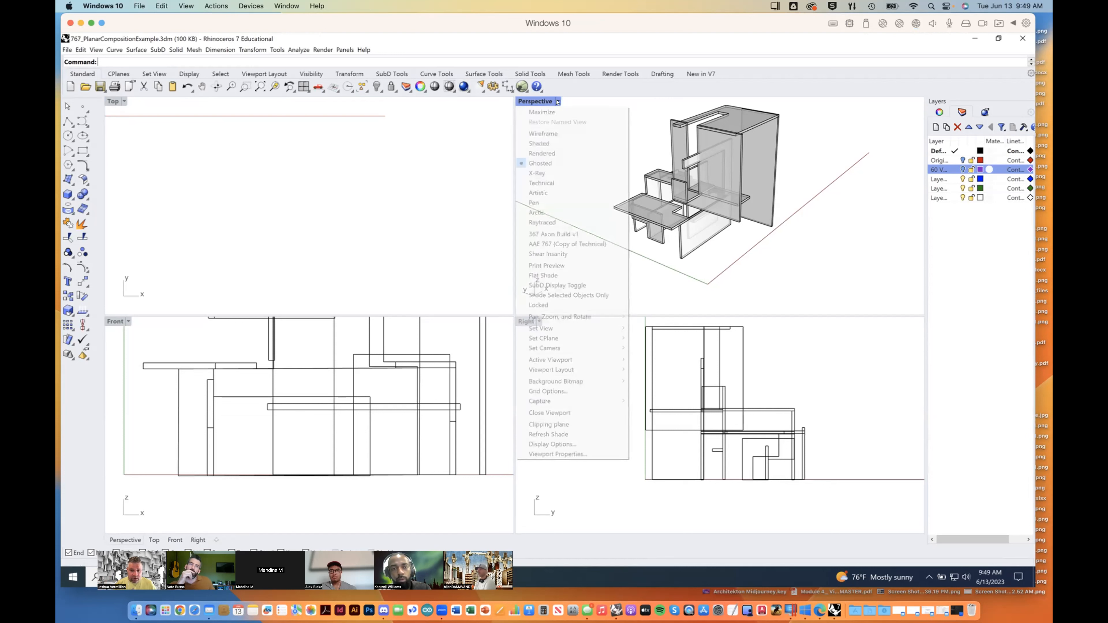
click(543, 152)
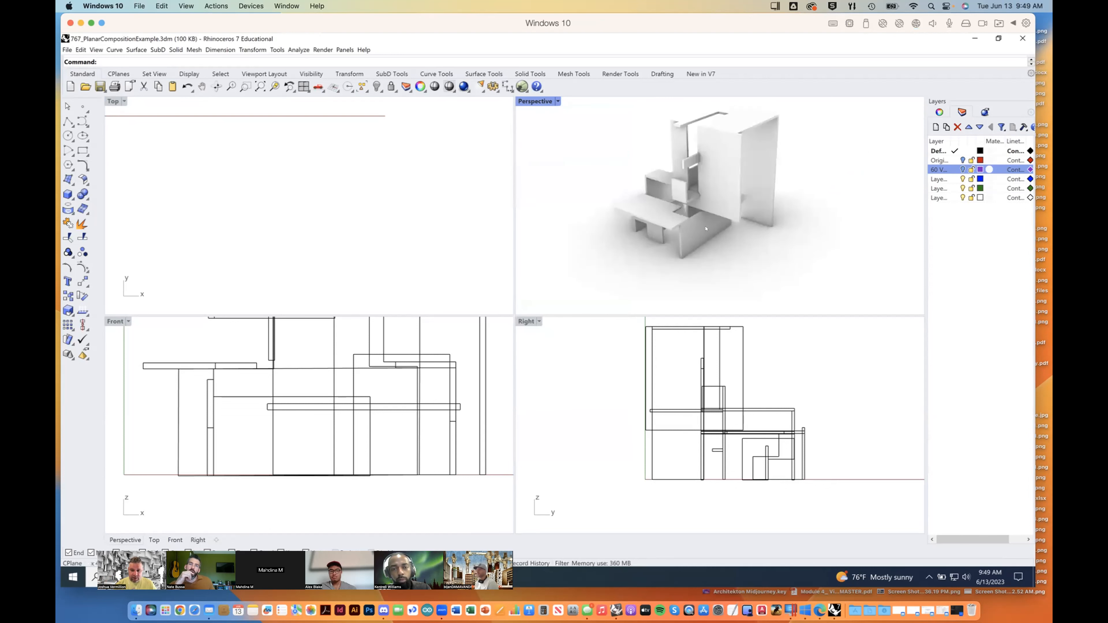
mouse_move(706, 164)
right_down()
mouse_move(715, 209)
mouse_move(657, 205)
mouse_move(606, 178)
right_up()
scroll(714, 210, up, 3)
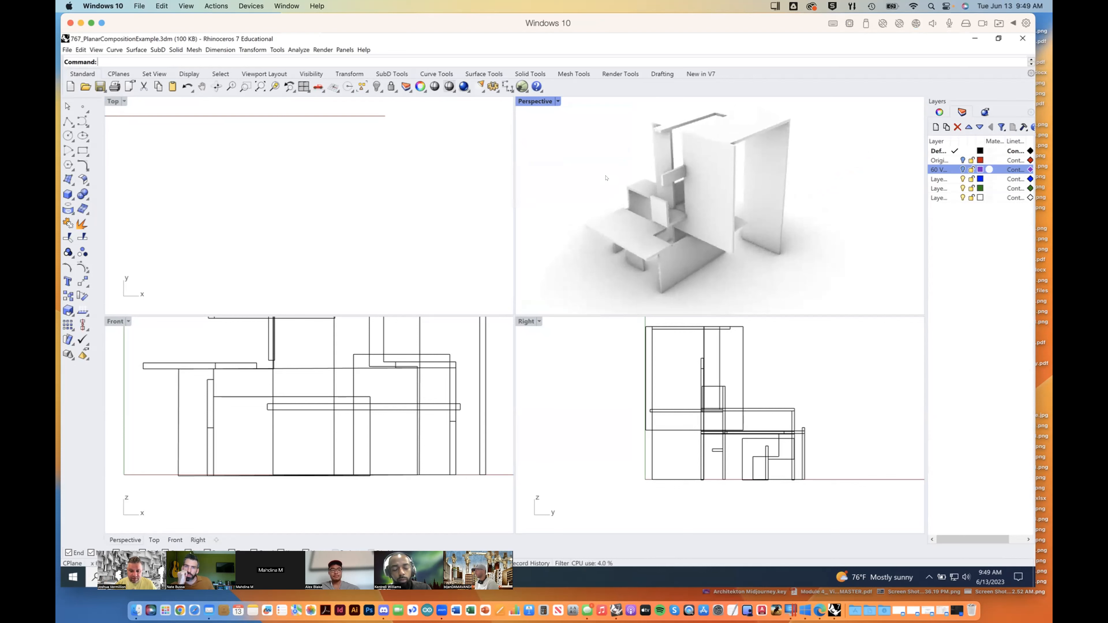
Step: Set the Perspective viewport to Technical display and make the Top viewport active
click(557, 101)
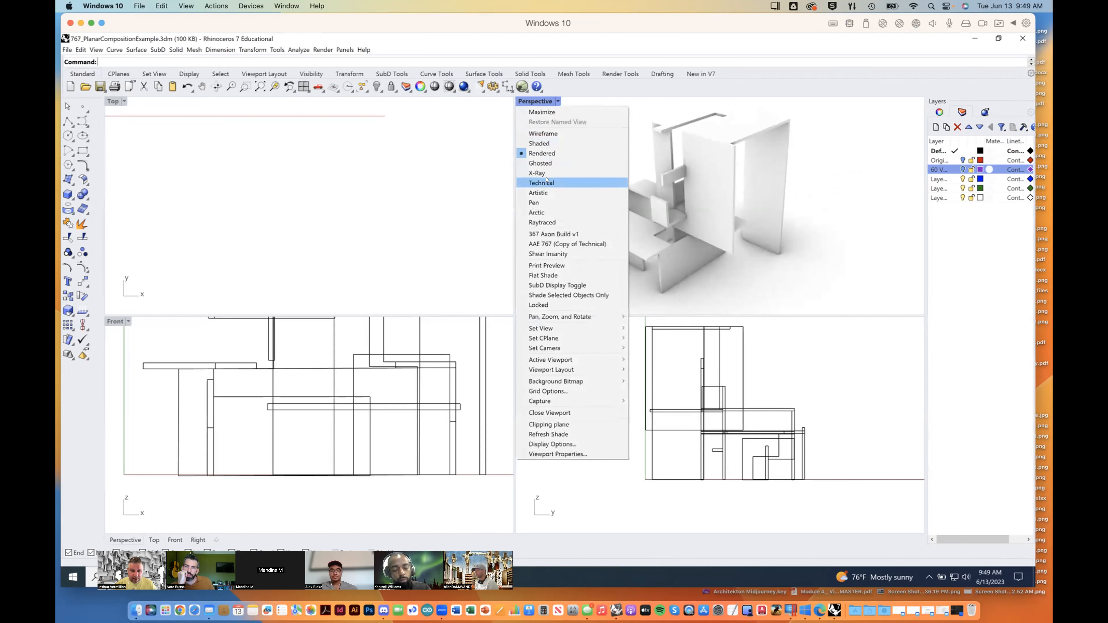
click(563, 183)
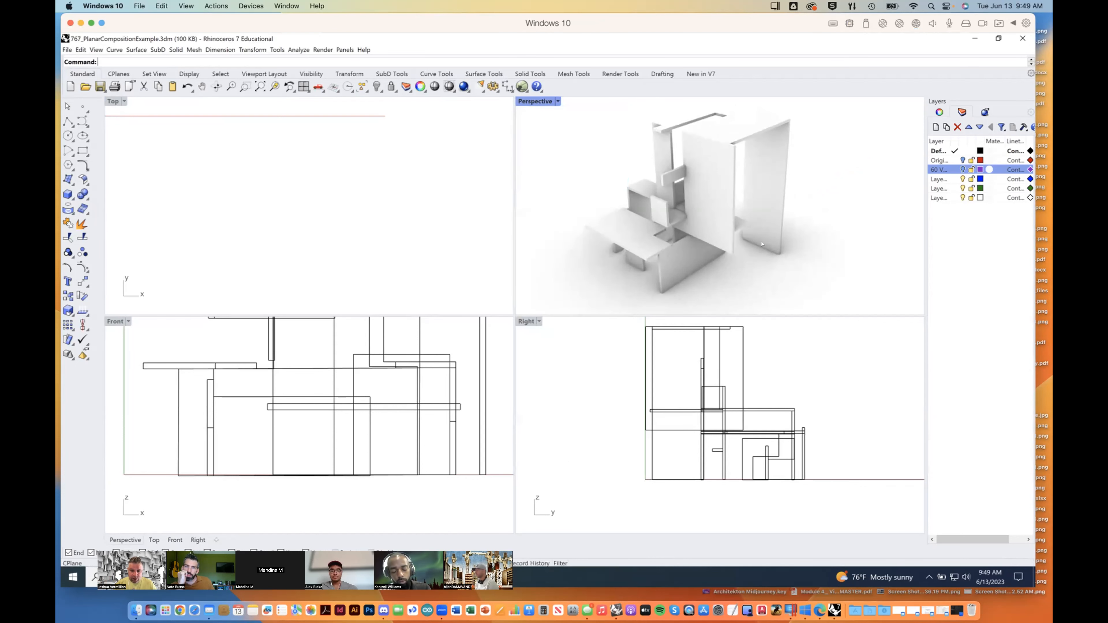
right_drag(703, 235, 716, 128)
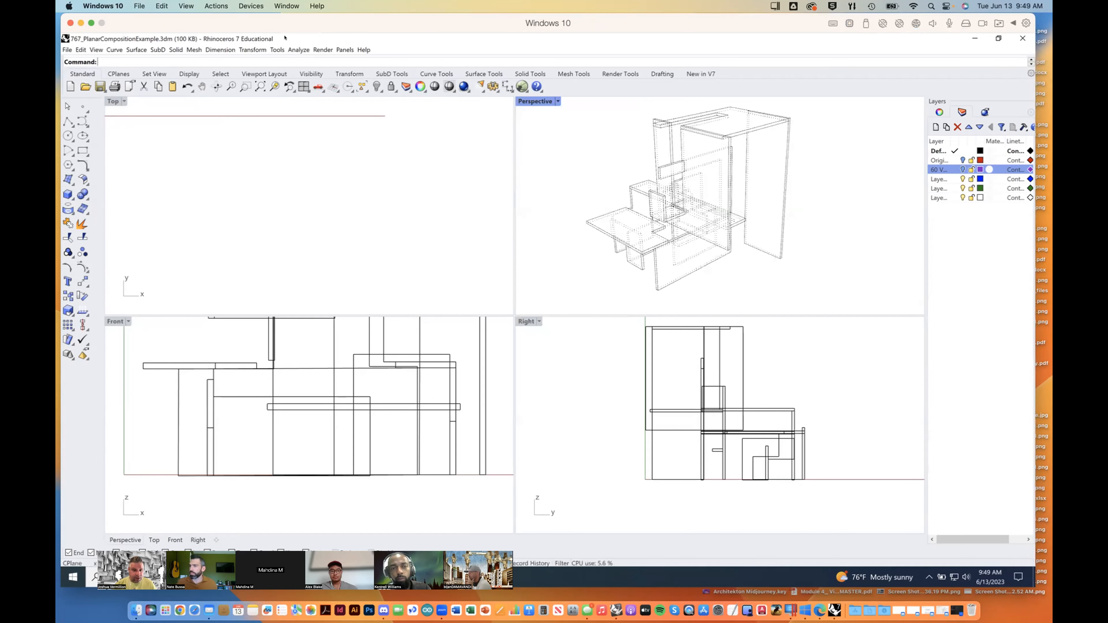
click(382, 135)
Step: Open the Rhino options and review the grid, viewport color and general appearance settings
click(278, 49)
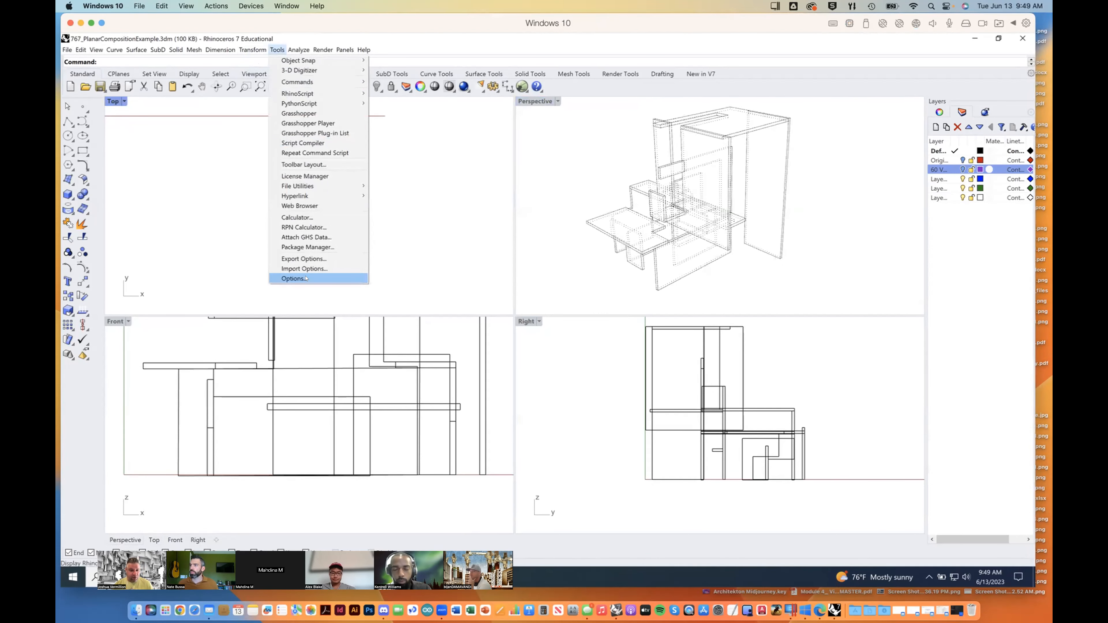
click(323, 278)
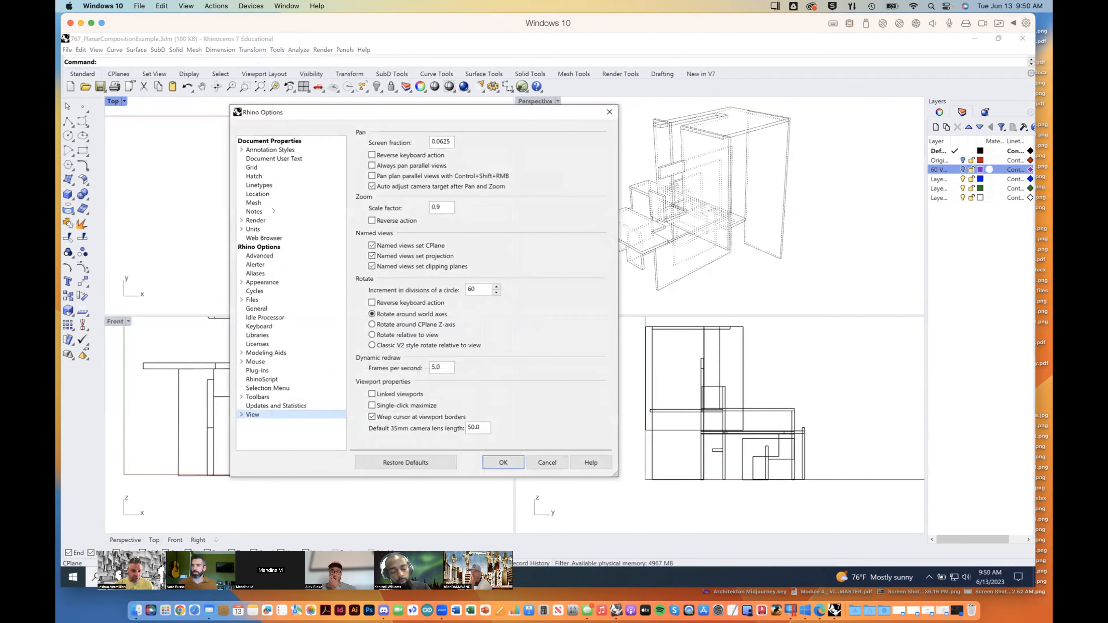
click(251, 167)
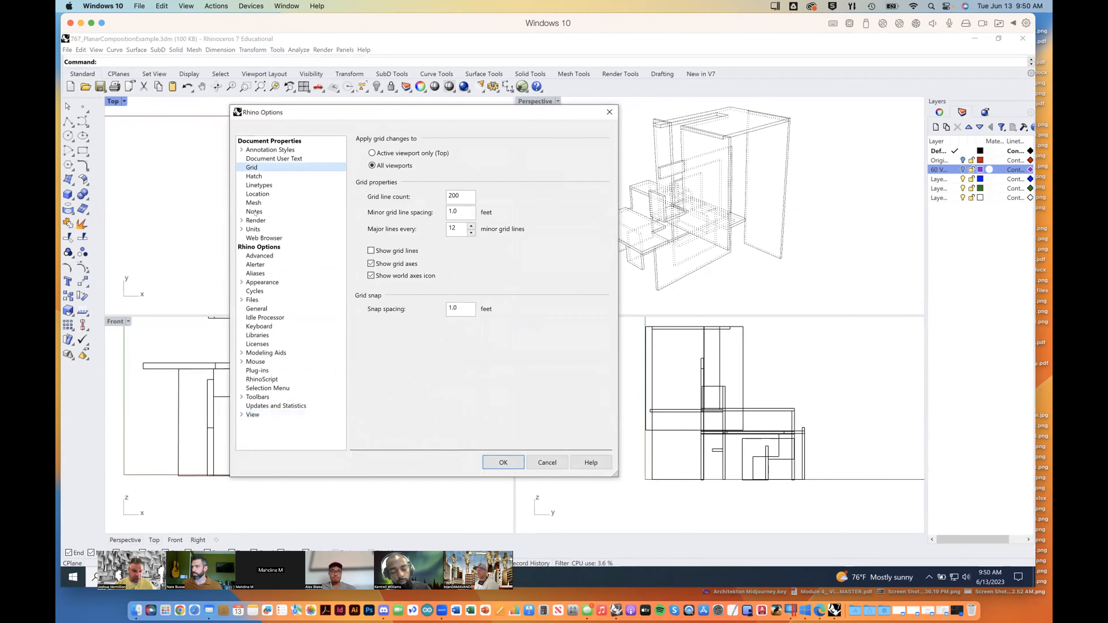
click(241, 282)
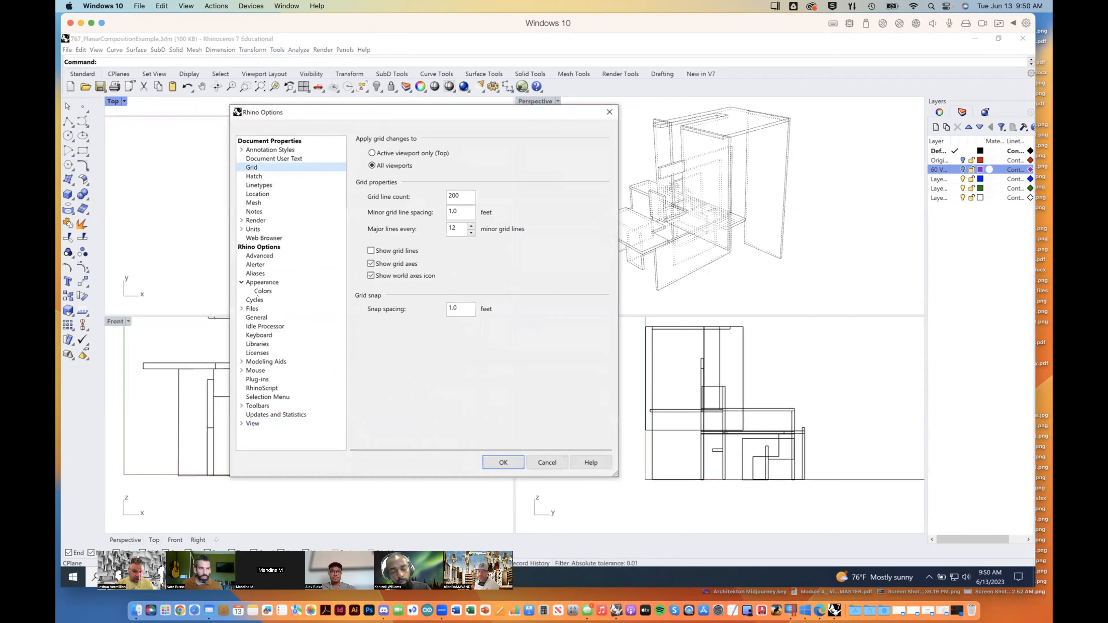
click(262, 291)
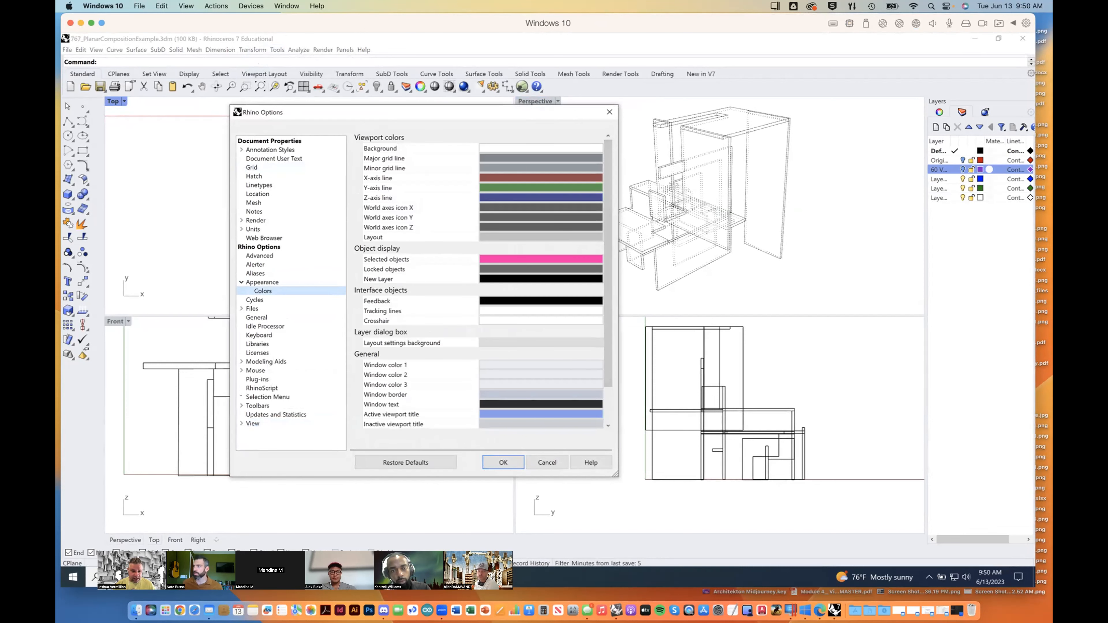
click(241, 283)
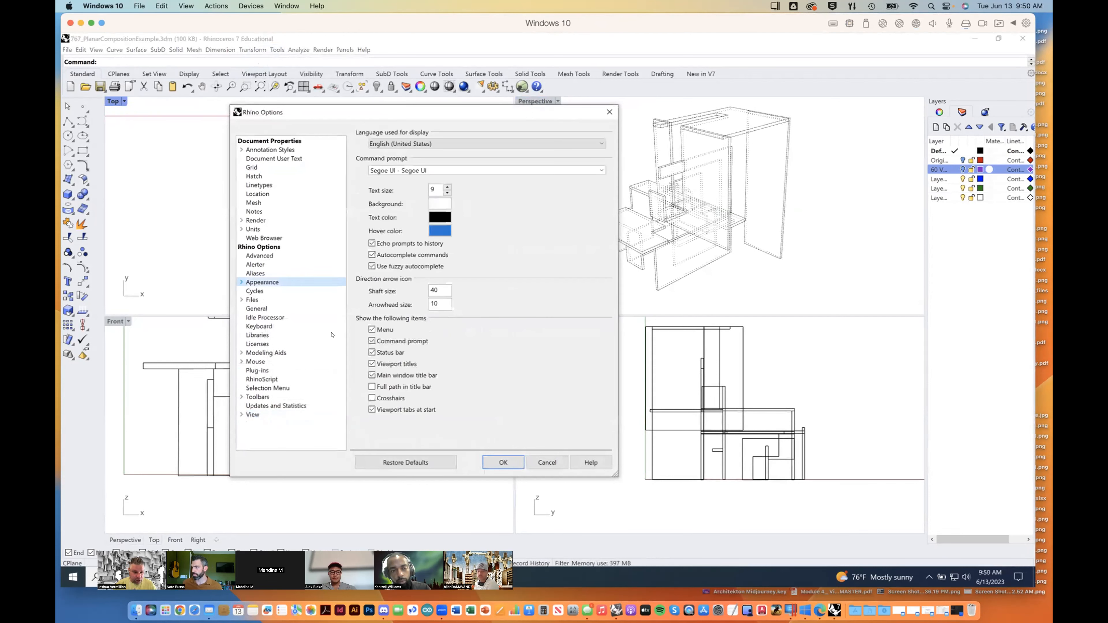
Step: Examine the Wireframe and Shaded display mode settings in the view options and return to the list of display modes
click(242, 415)
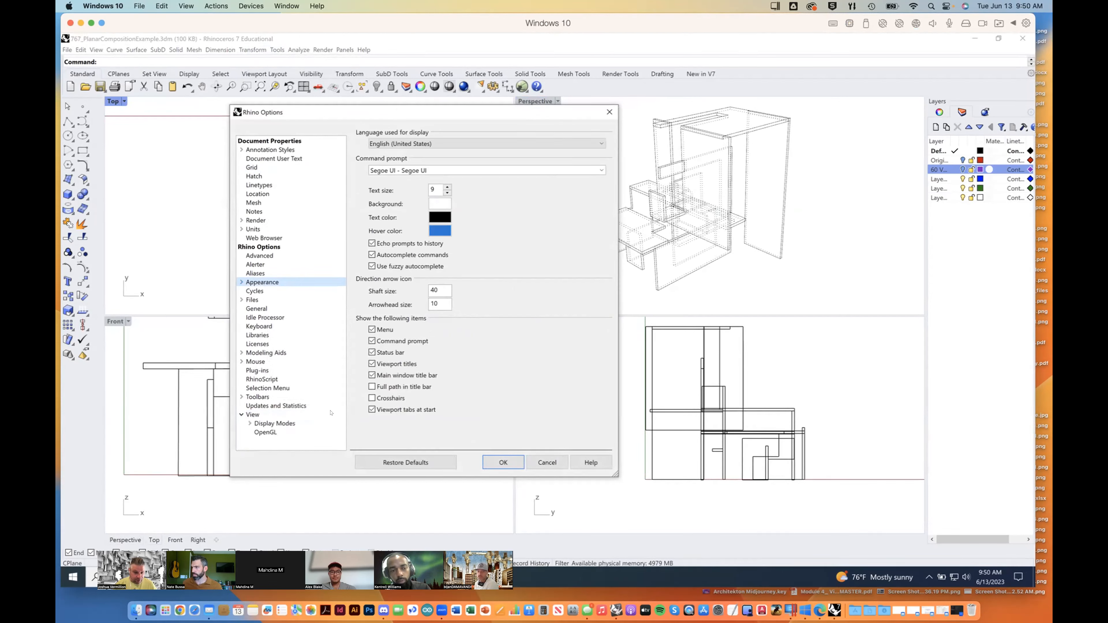
click(250, 423)
scroll(334, 396, down, 2)
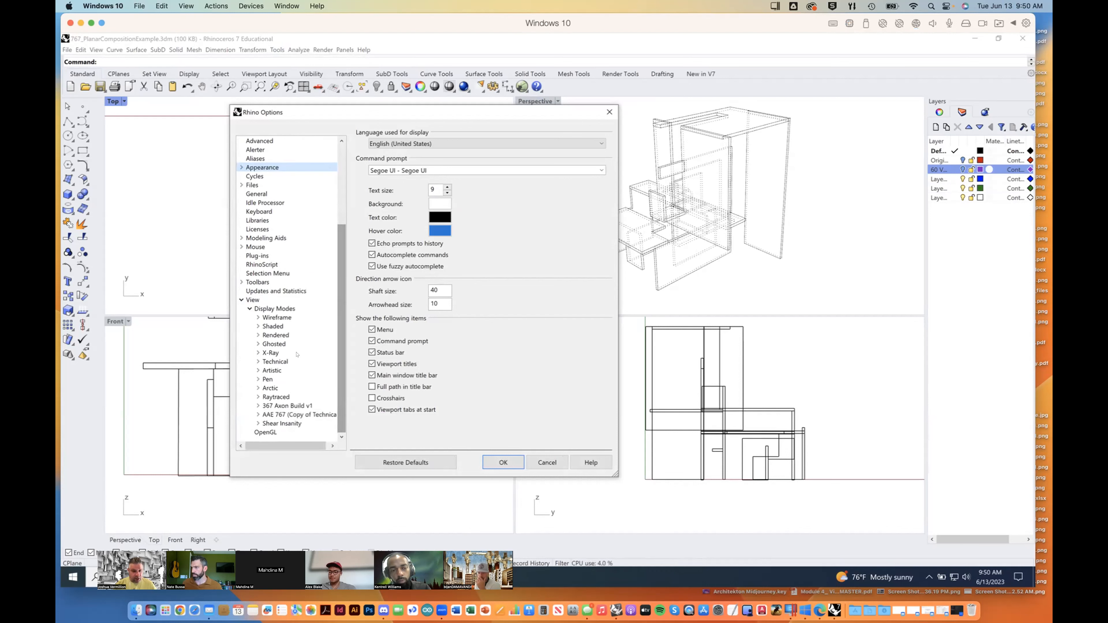
click(275, 309)
click(278, 318)
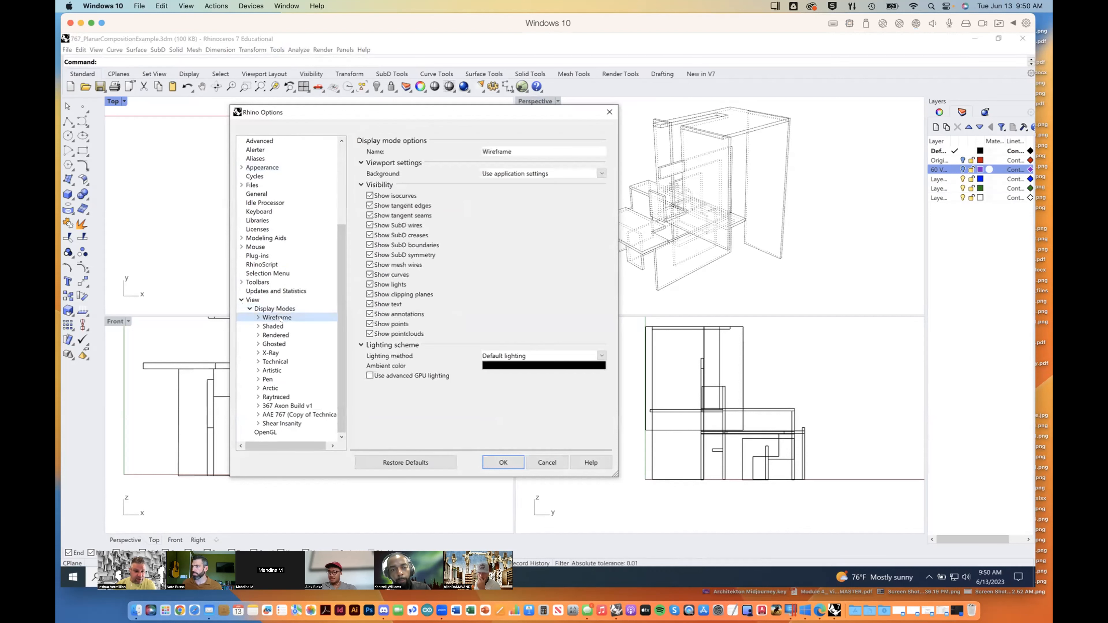
click(273, 326)
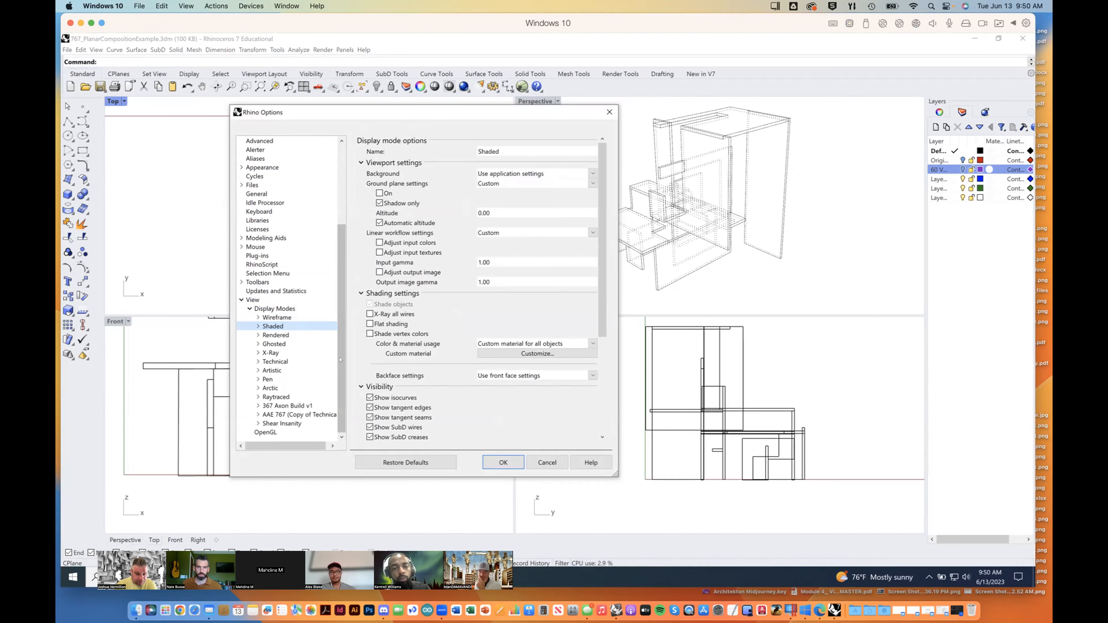
click(282, 309)
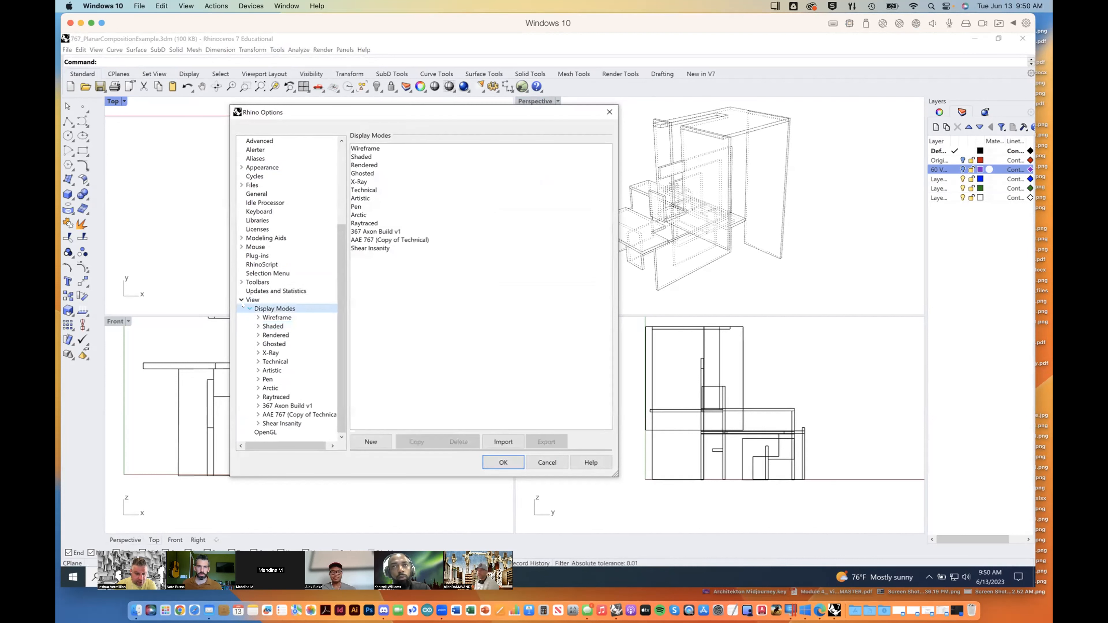
click(306, 318)
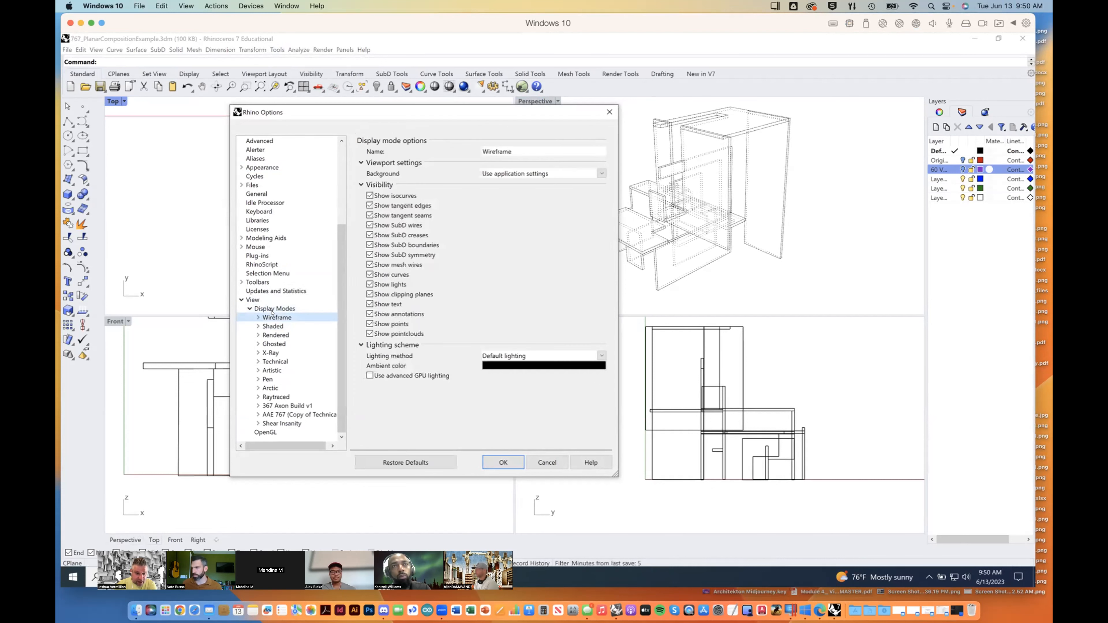
click(273, 327)
click(280, 308)
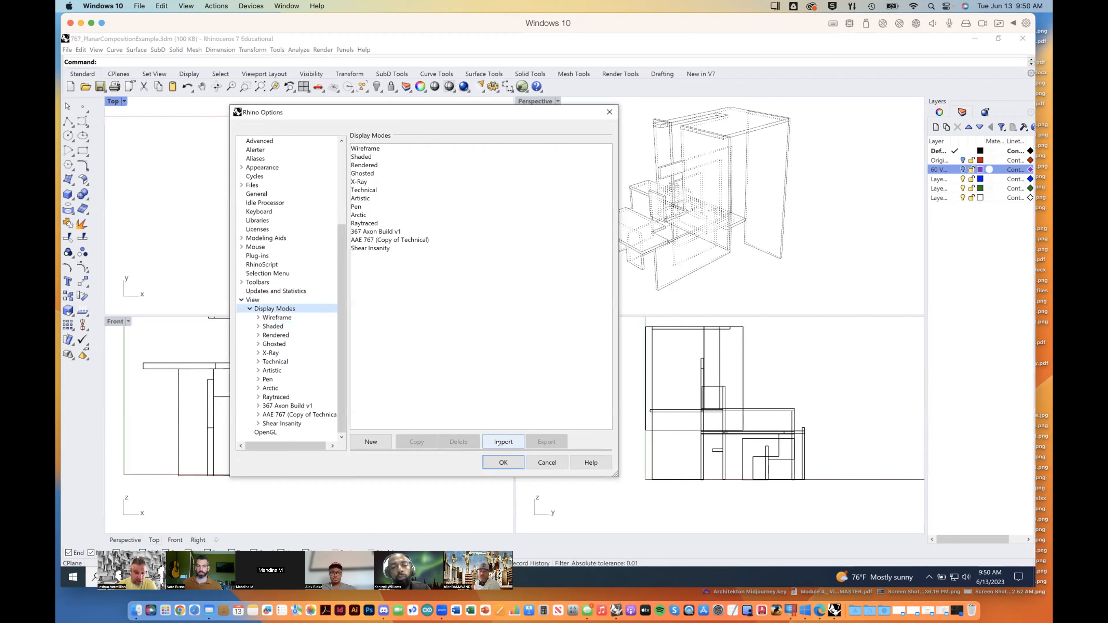
Step: Duplicate the Technical display mode and name the copy "Example from Tuesday Delete me Later"
click(365, 190)
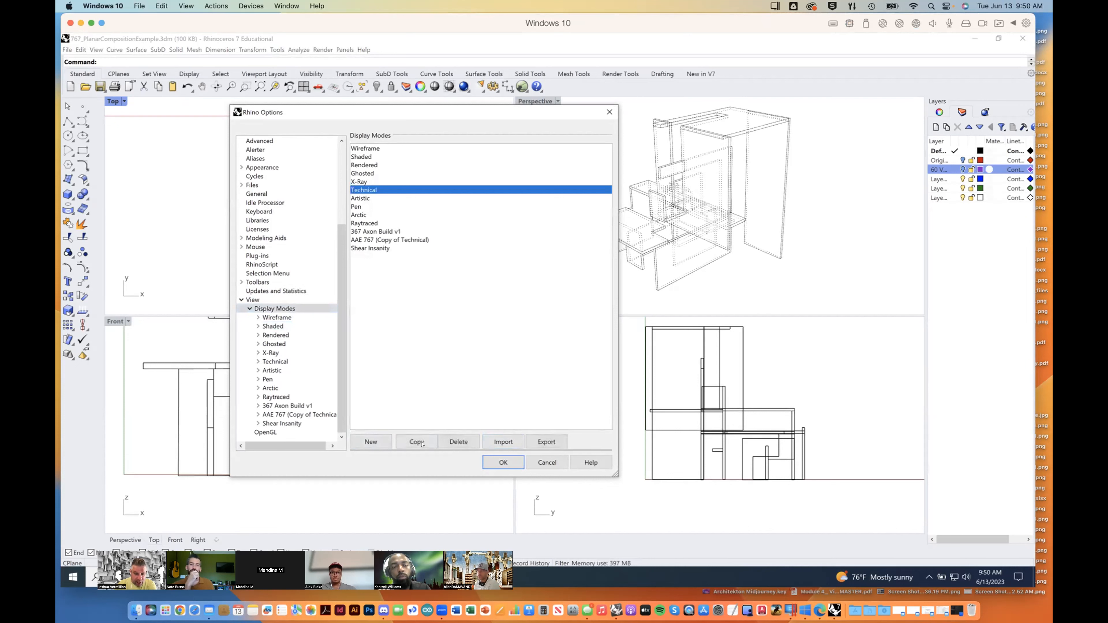
click(417, 442)
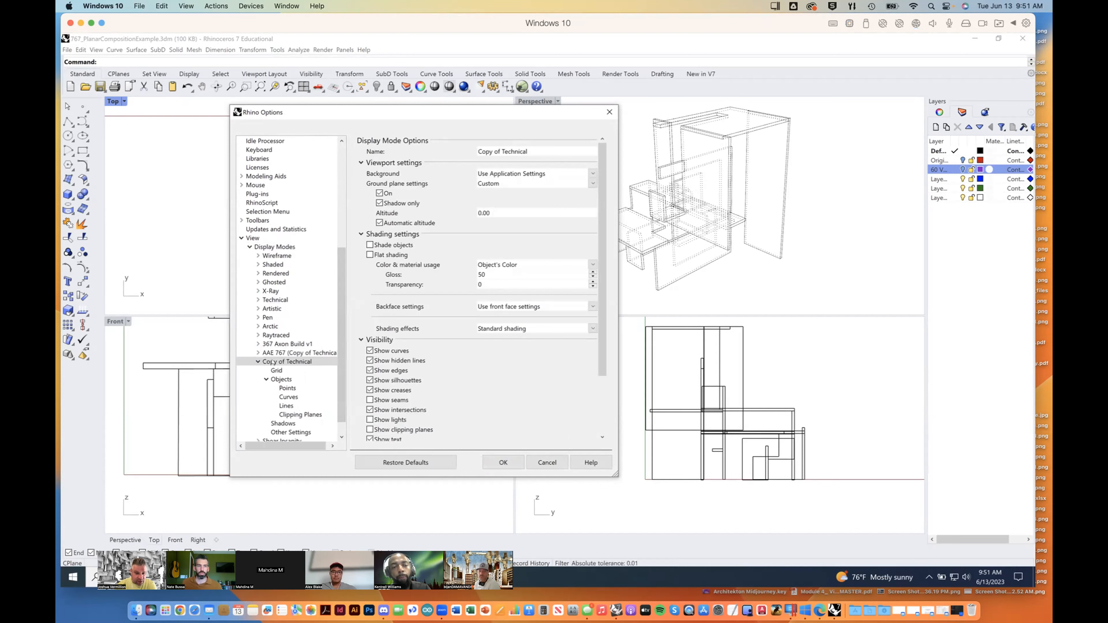
drag(529, 151, 463, 155)
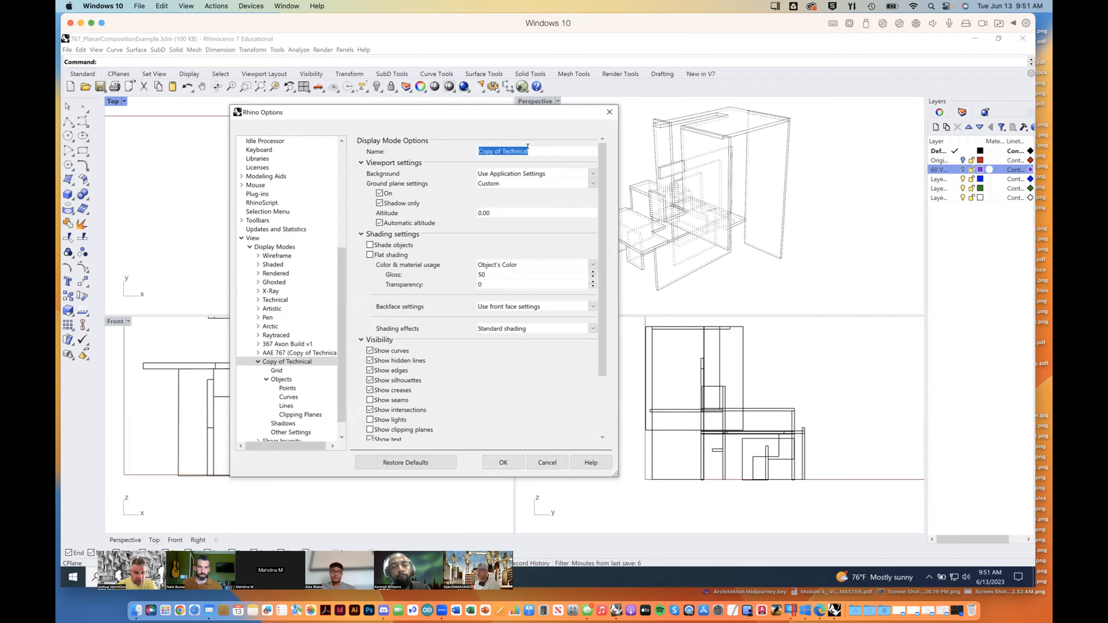
text(Example from Tuesdaay)
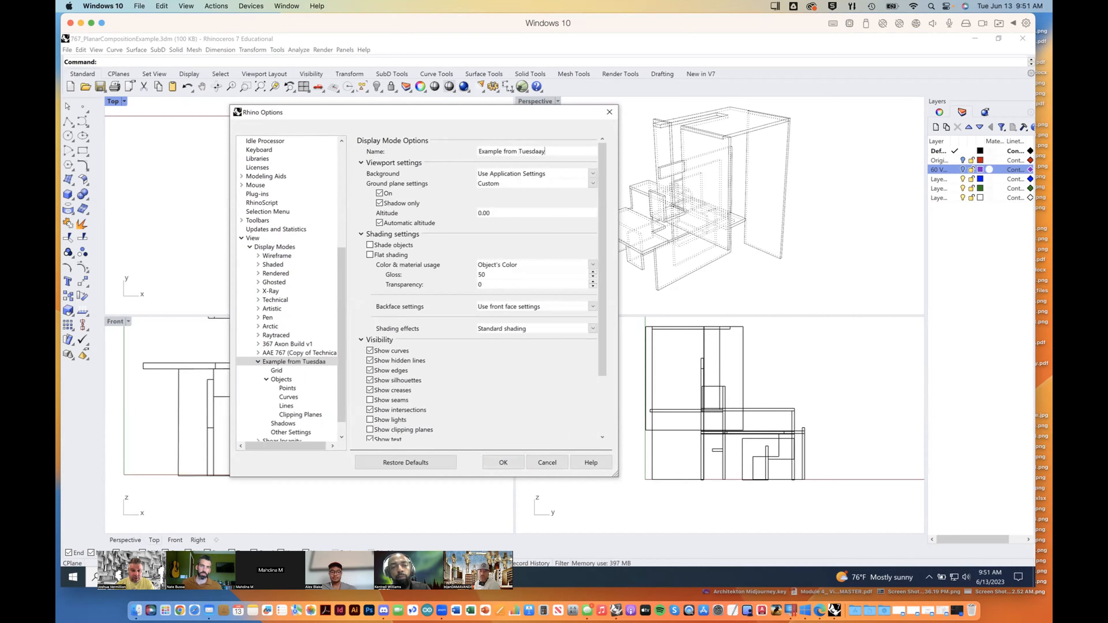
text( Delete me Later)
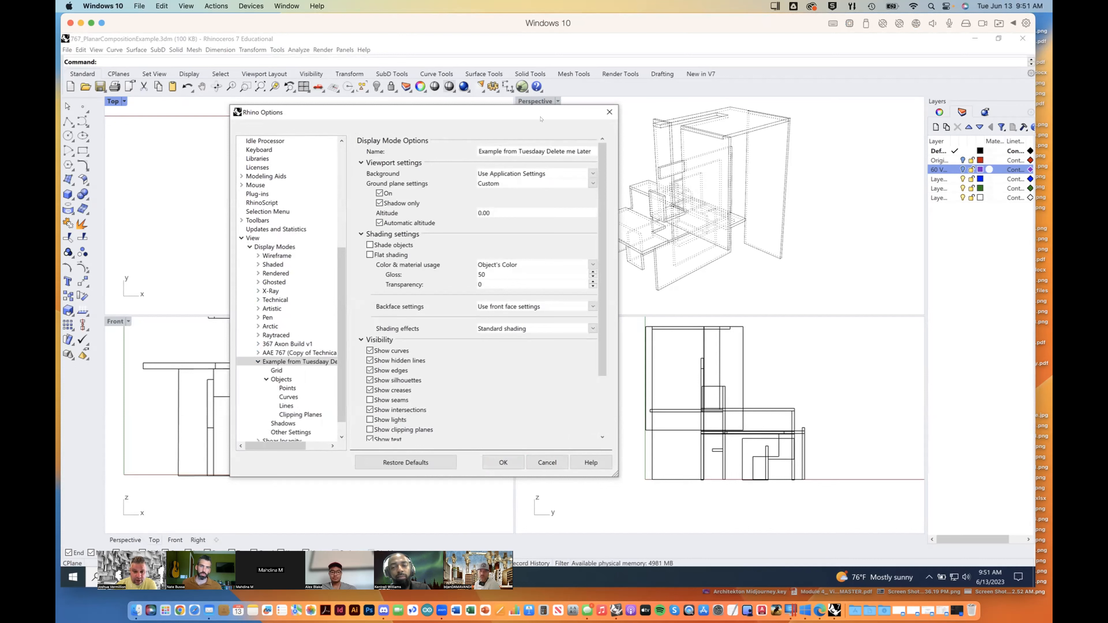
click(535, 151)
key(BackSpace)
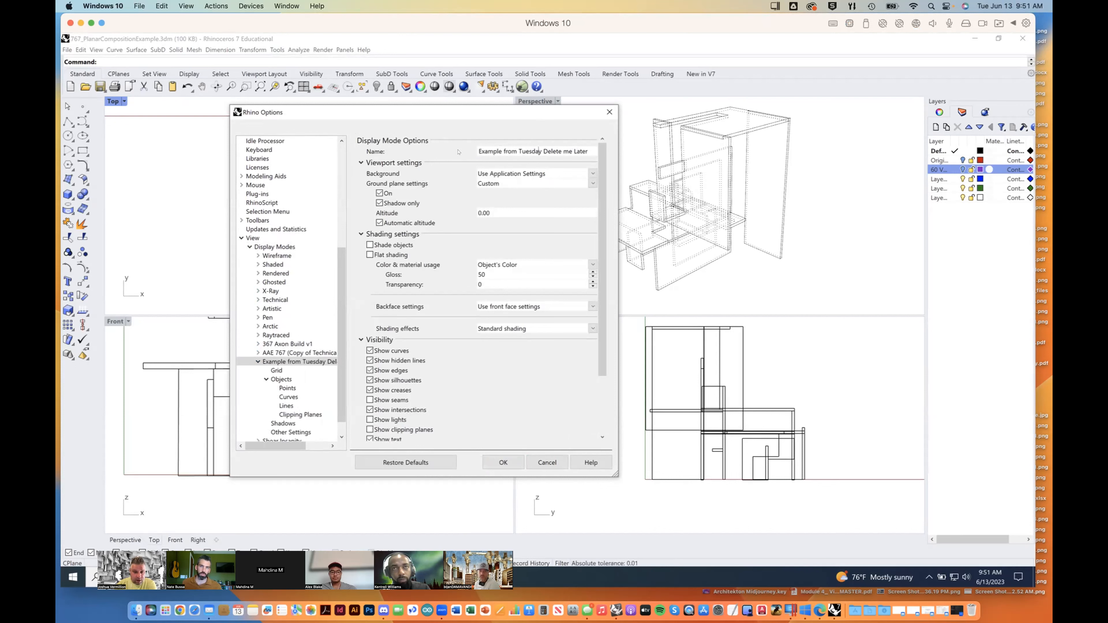
Step: Look over the viewport background choices of the copied display mode and keep Use Application Settings
click(509, 175)
click(509, 174)
click(510, 175)
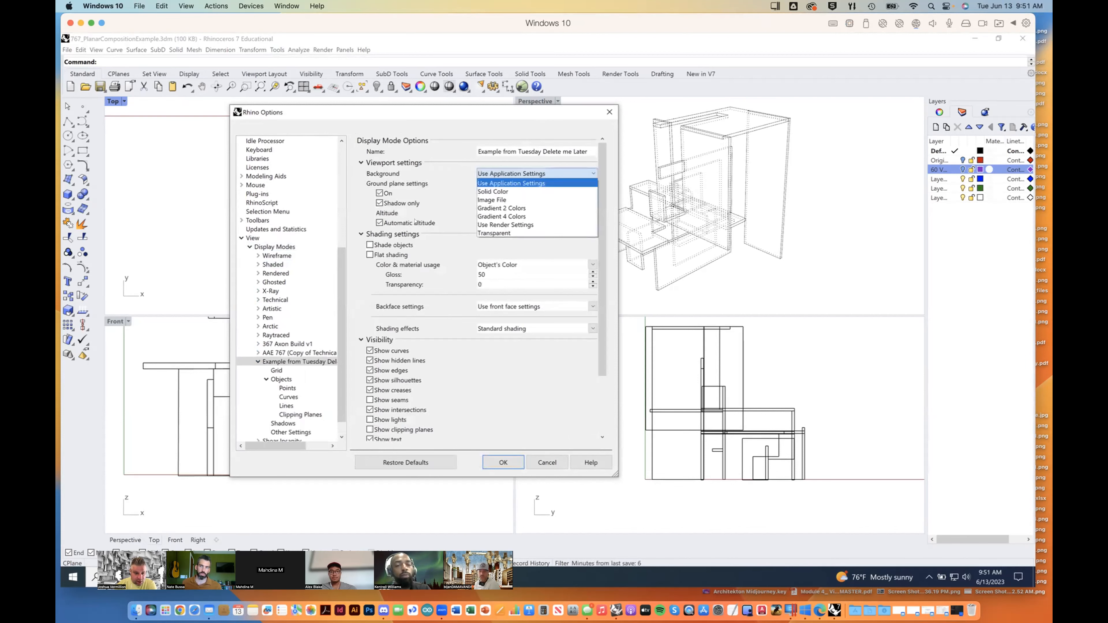
click(472, 262)
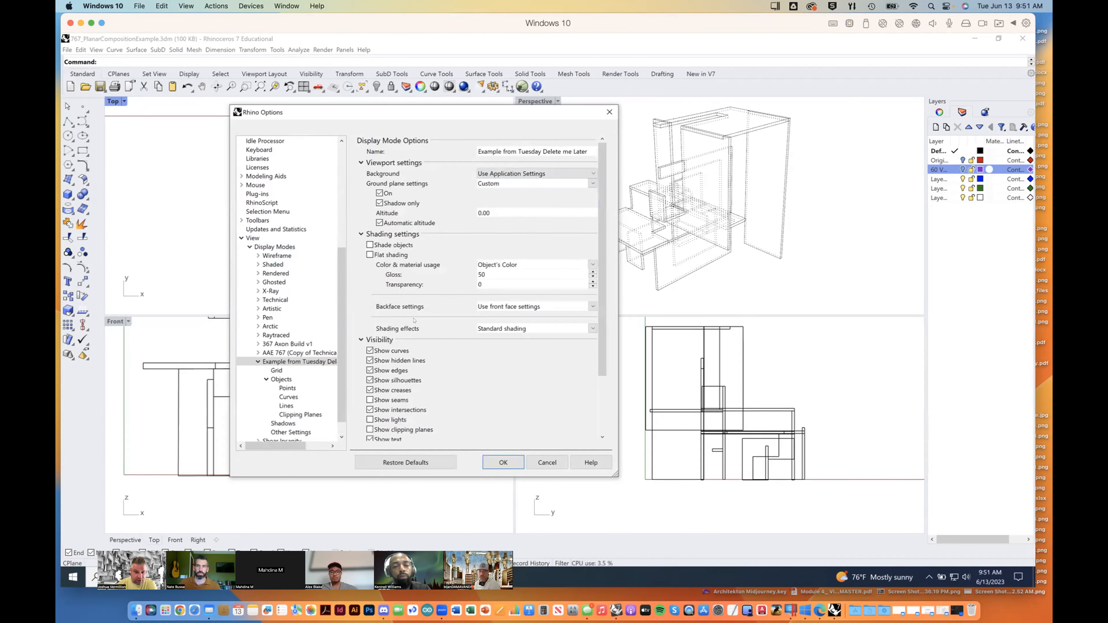
Step: Accept the options and set the Perspective viewport to the "Example from Tuesday Delete me Later" display mode
drag(427, 119, 395, 100)
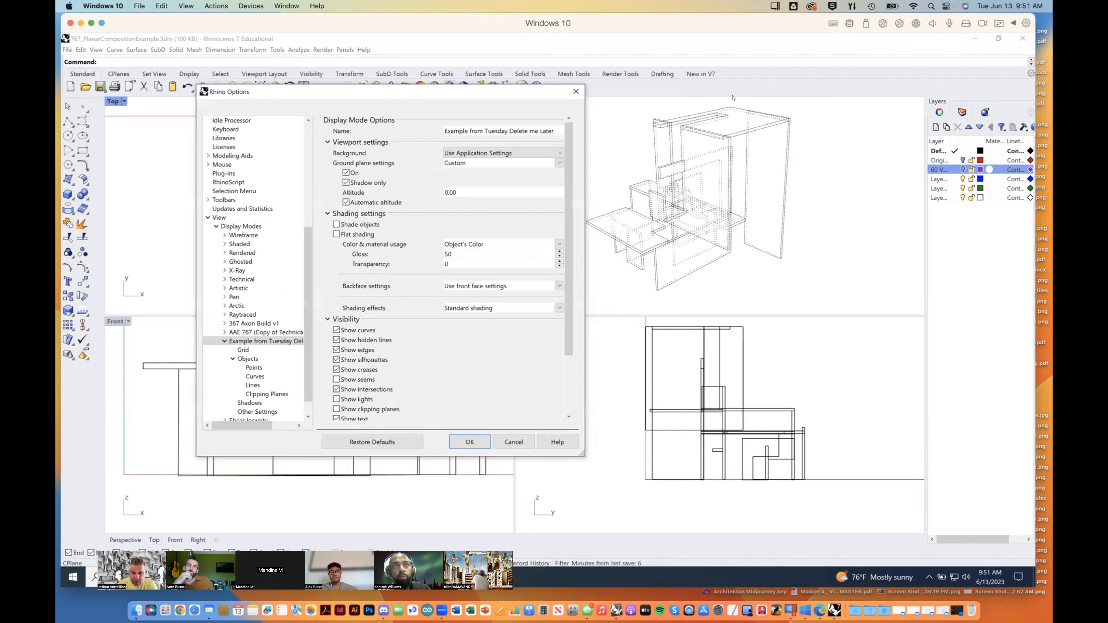
click(470, 442)
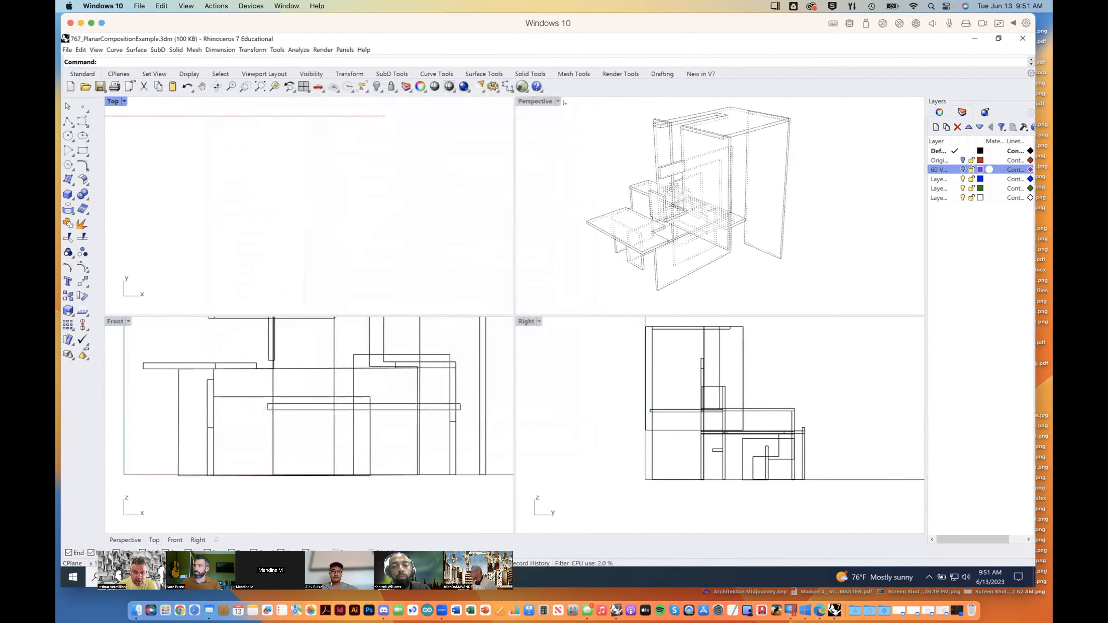
click(558, 102)
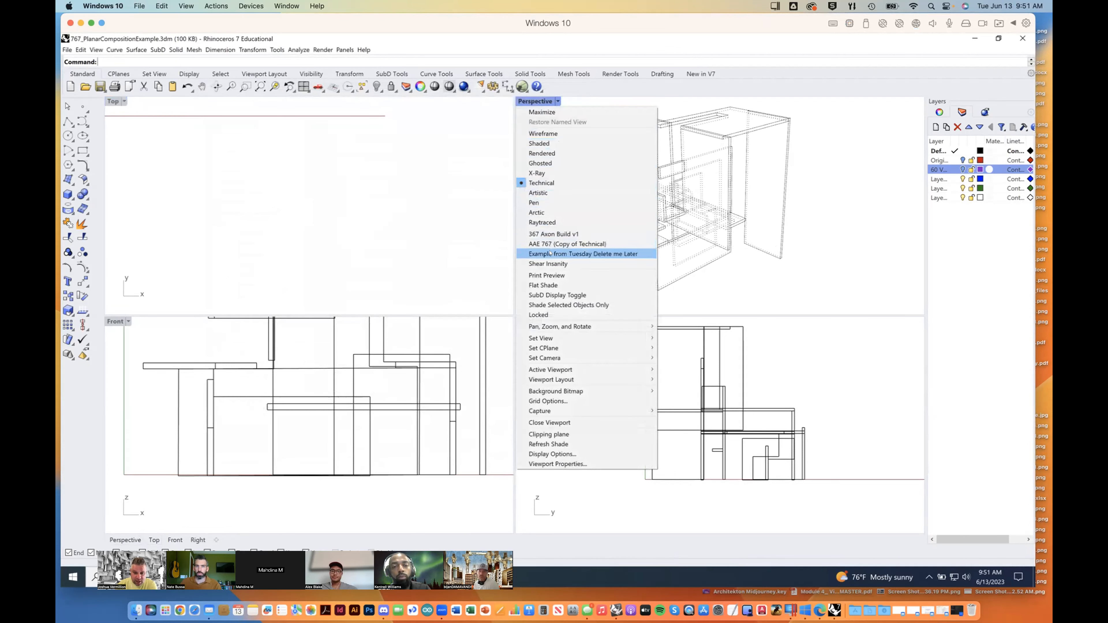
click(623, 254)
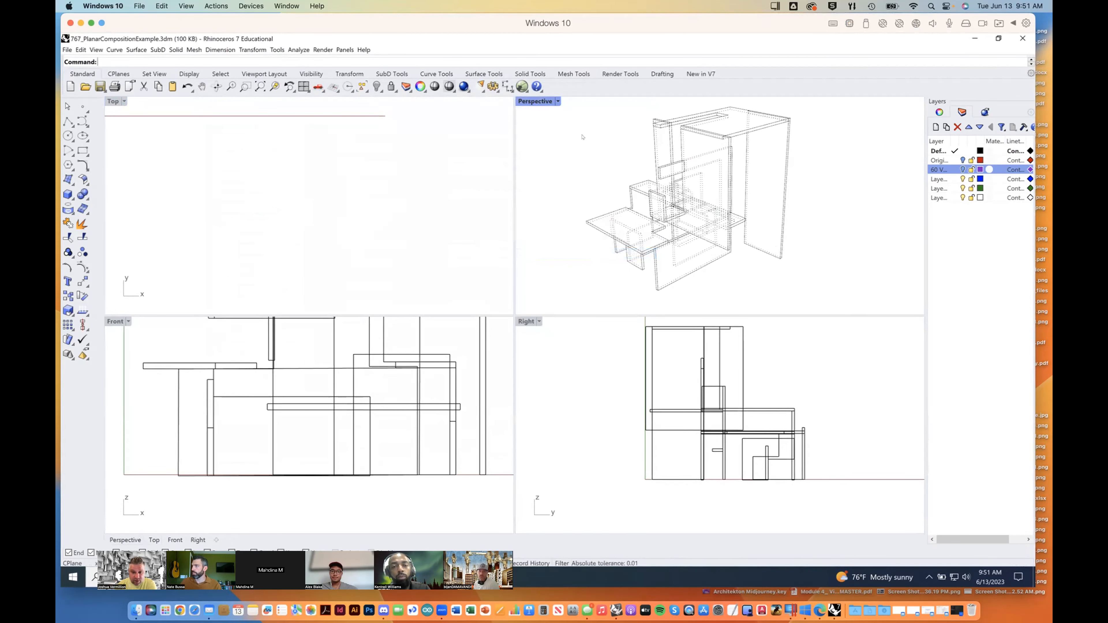
Step: Maximize the Perspective viewport, reposition the model, and reopen the options of the "Example from Tuesday Delete me Later" display mode
double_click(536, 102)
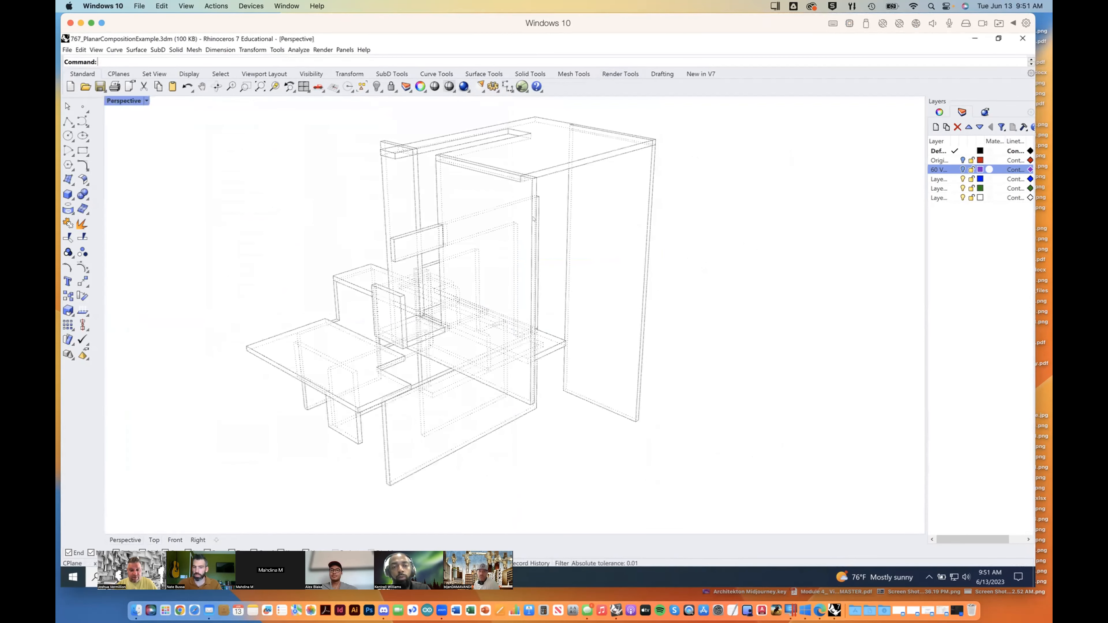
shift+right_drag(532, 288, 724, 288)
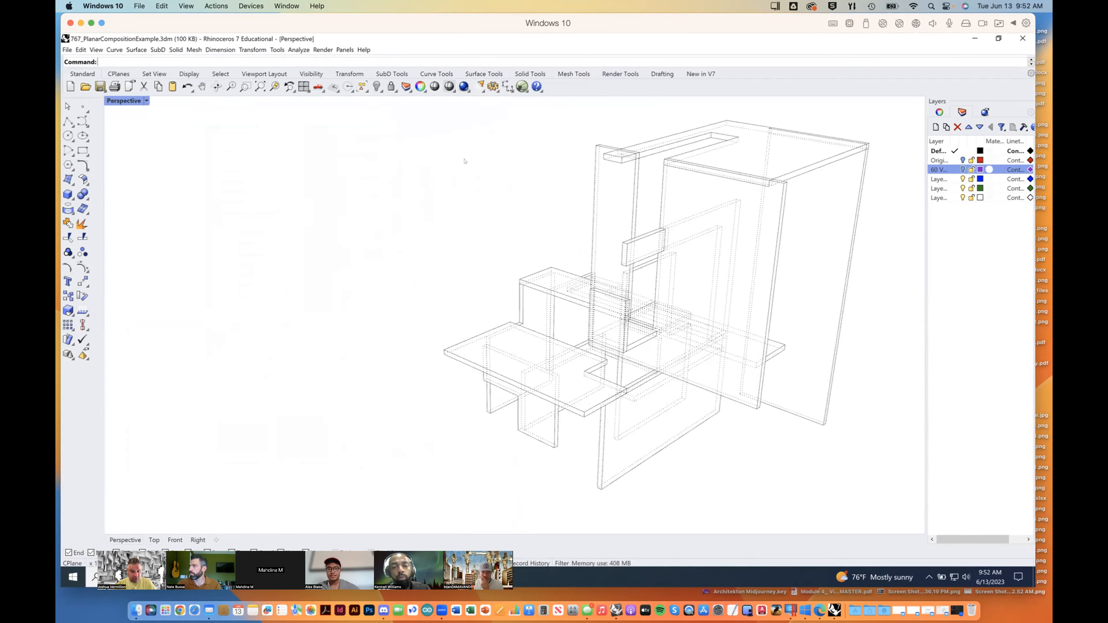
click(323, 49)
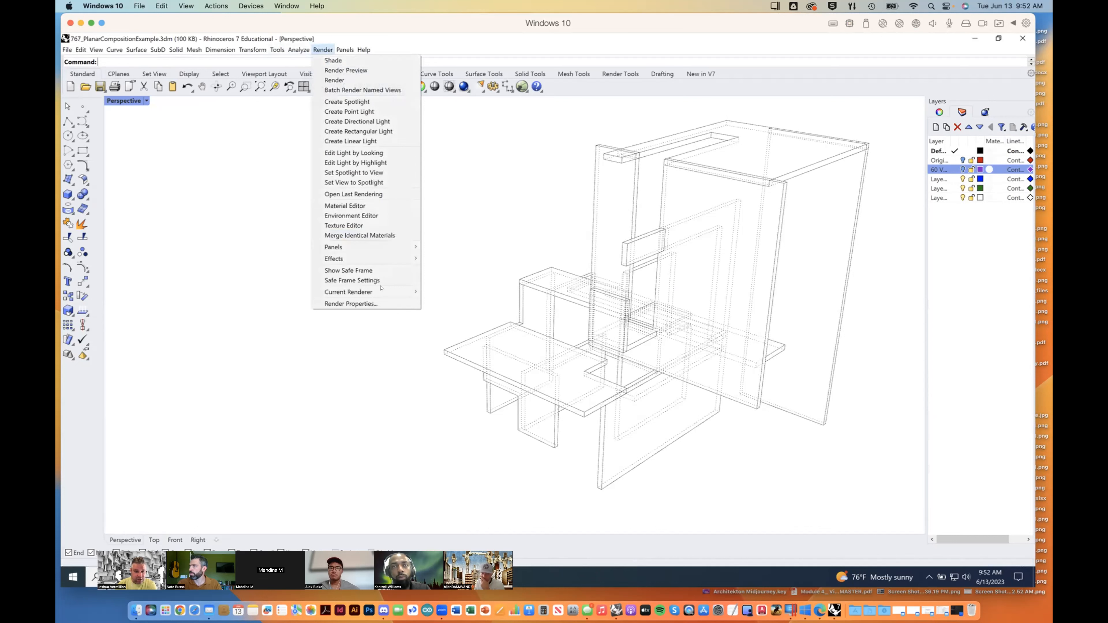
mouse_move(277, 50)
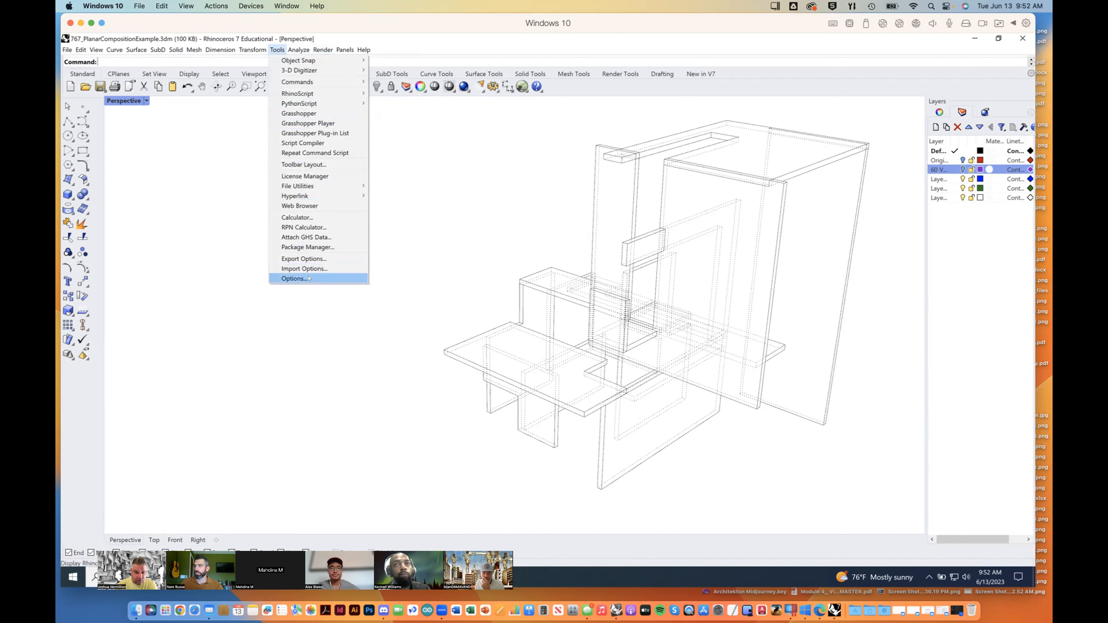
click(297, 279)
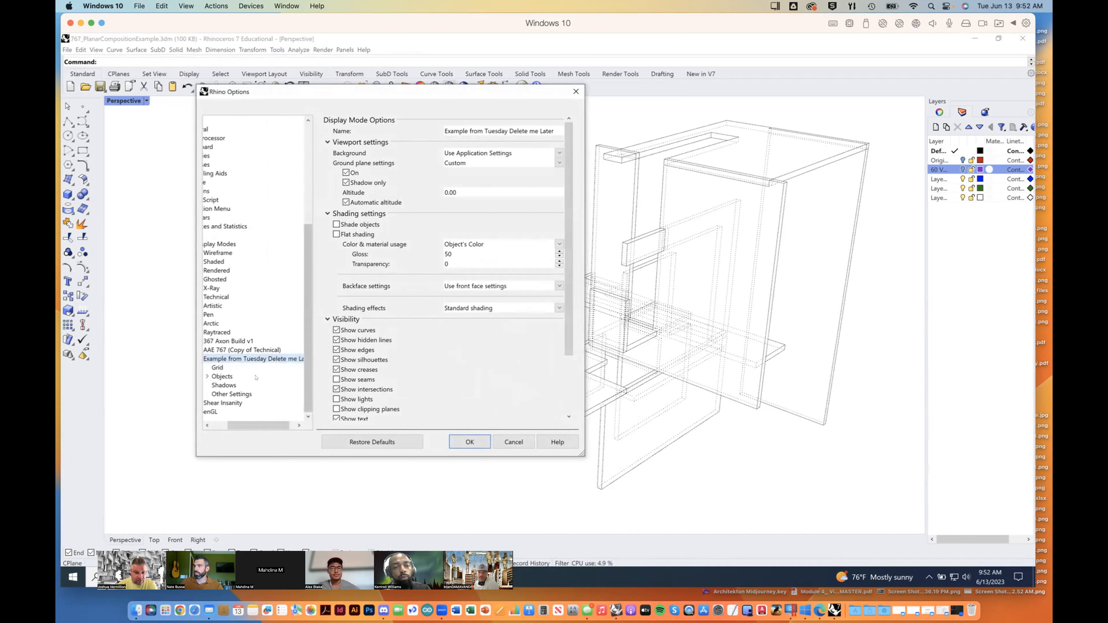
drag(279, 427, 259, 427)
drag(583, 454, 655, 510)
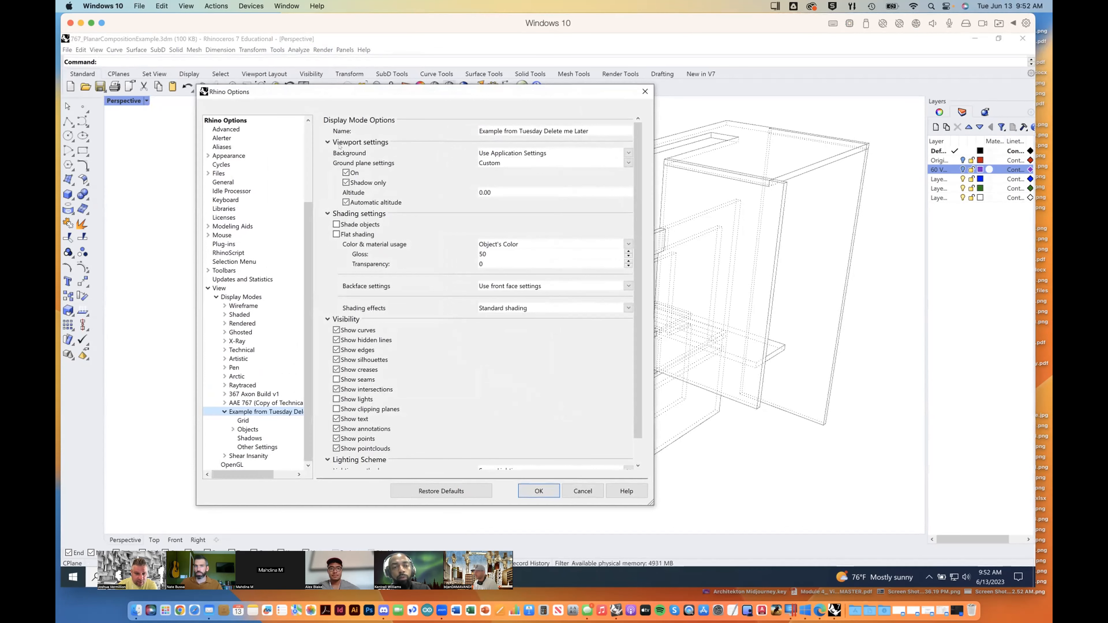
Step: Set the display mode's background to Solid Color and make it white with a black value of 0
click(505, 152)
click(499, 171)
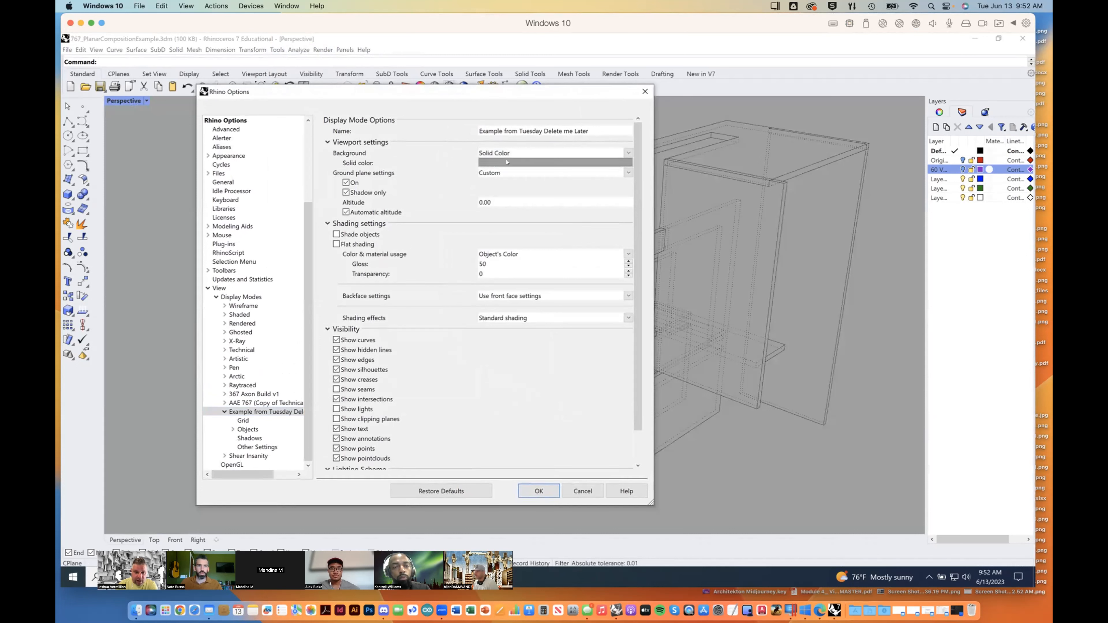
click(507, 161)
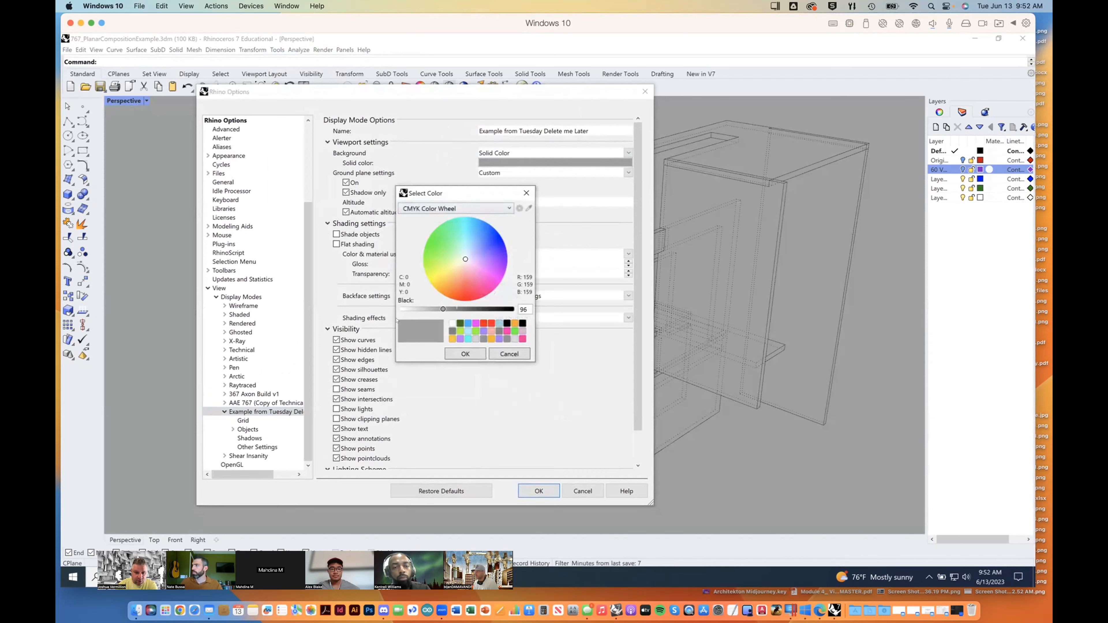
drag(443, 309, 402, 309)
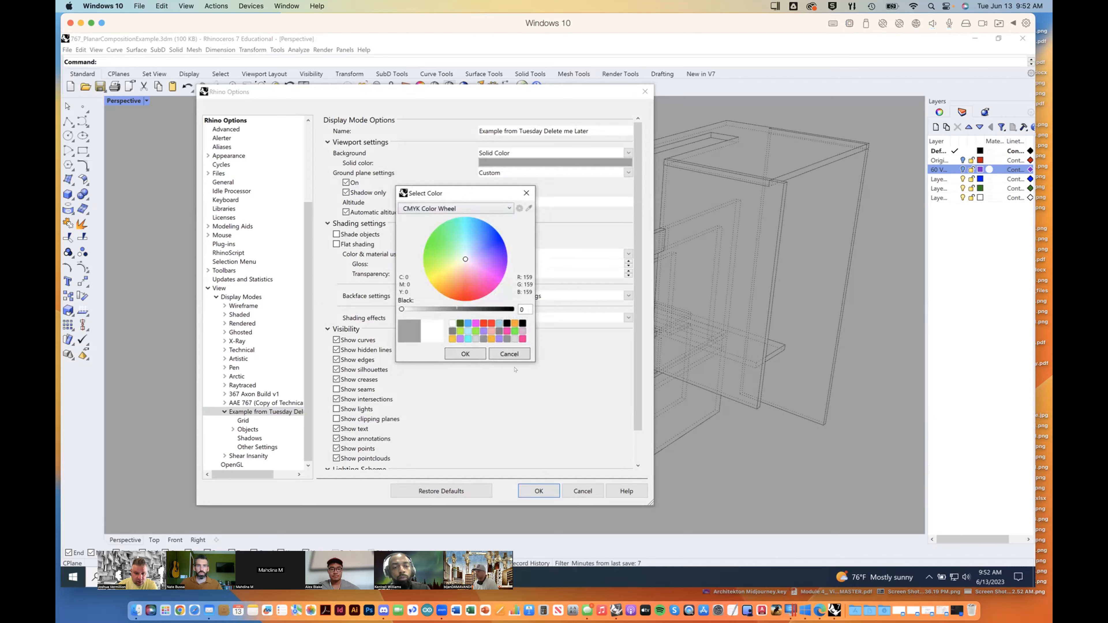
click(471, 354)
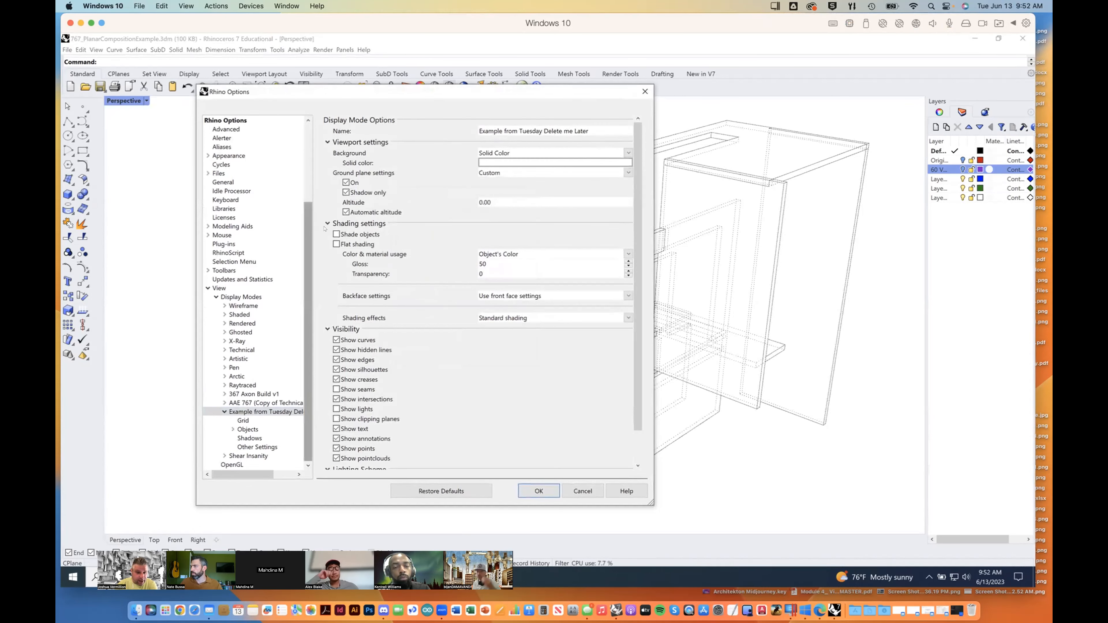
Step: Turn on object shading for the display mode and set its color and material usage to Rendering Material
click(336, 235)
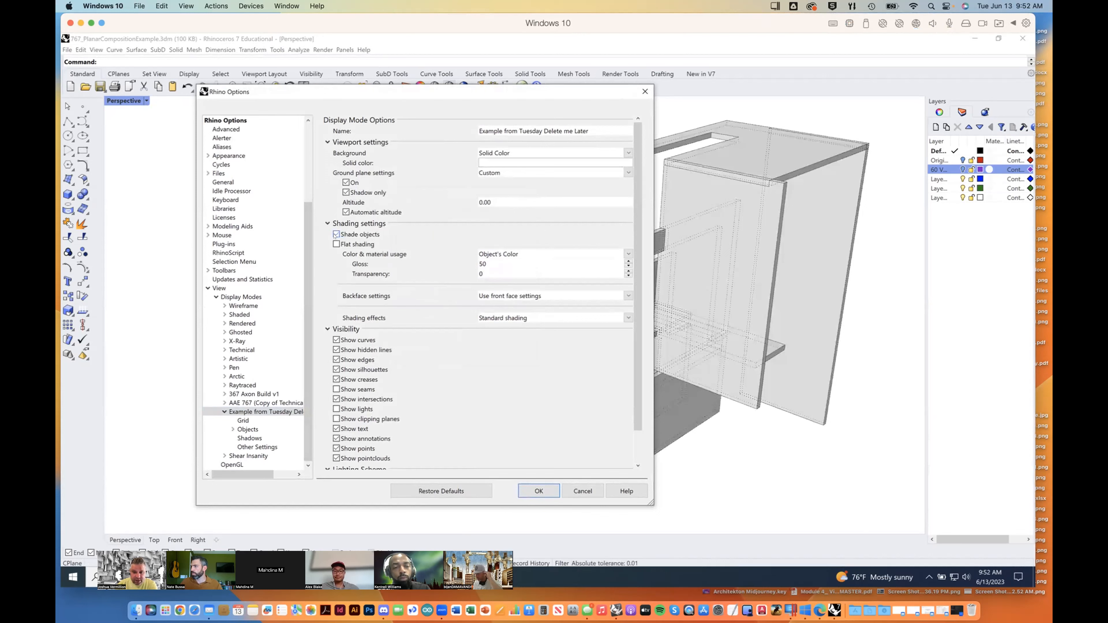
drag(470, 95, 379, 90)
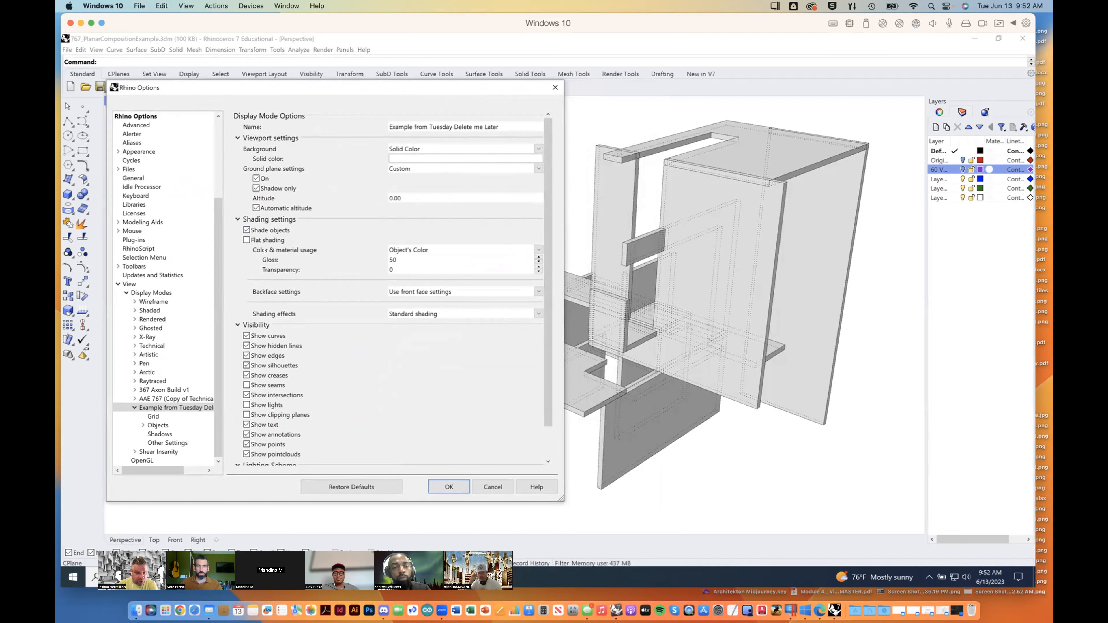
click(430, 249)
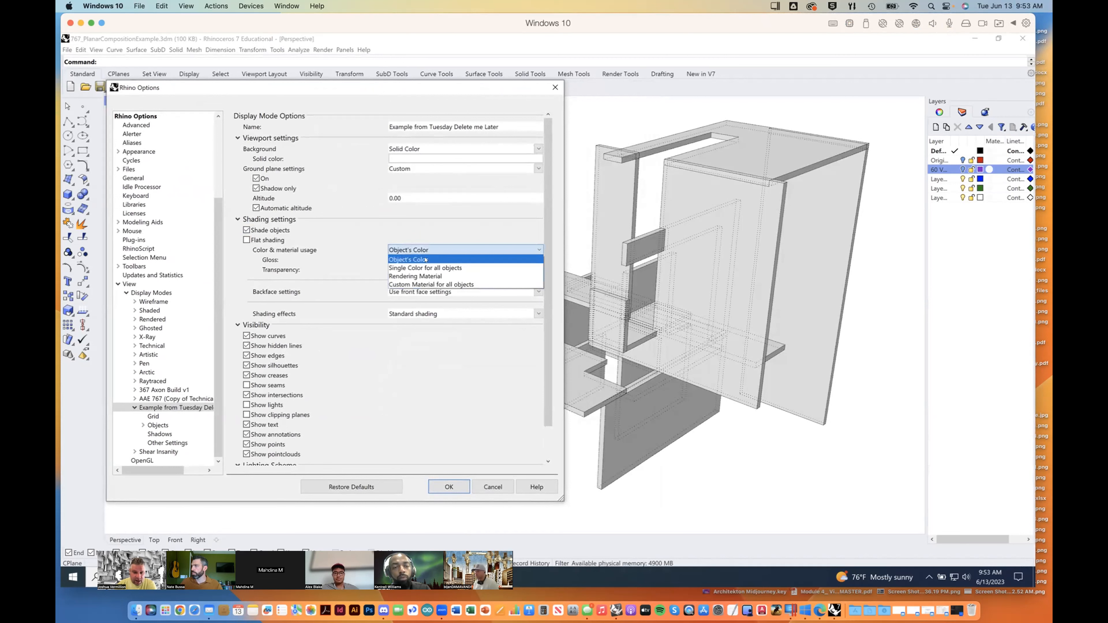
click(430, 276)
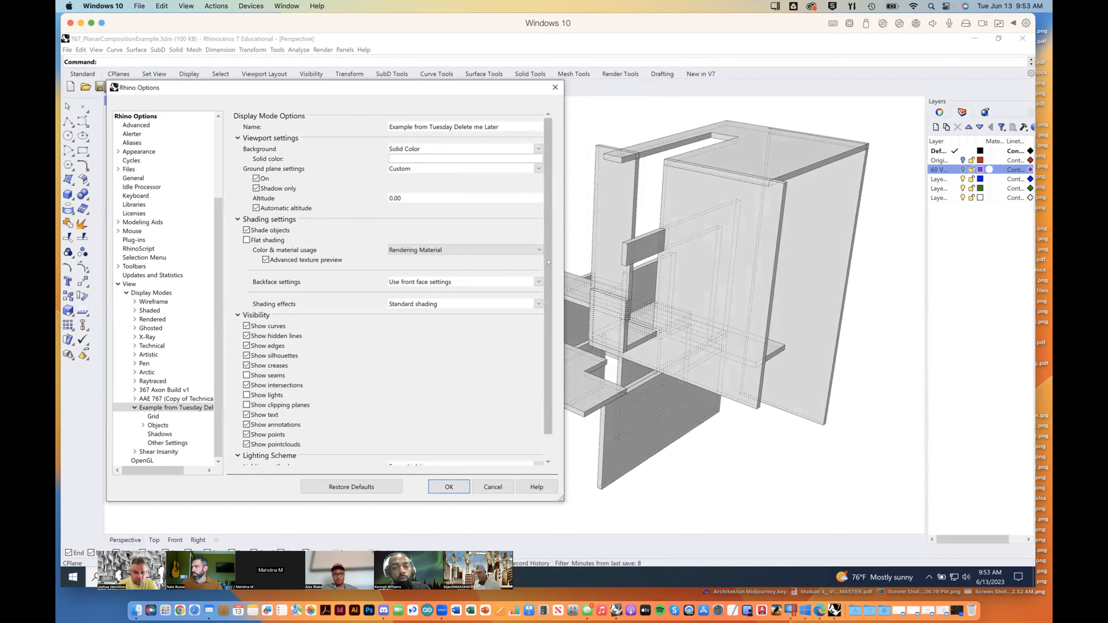
Step: Check the shading effects choices, keep Standard shading, and enable advanced GPU lighting in the lighting scheme
scroll(547, 269, down, 1)
drag(546, 269, 547, 288)
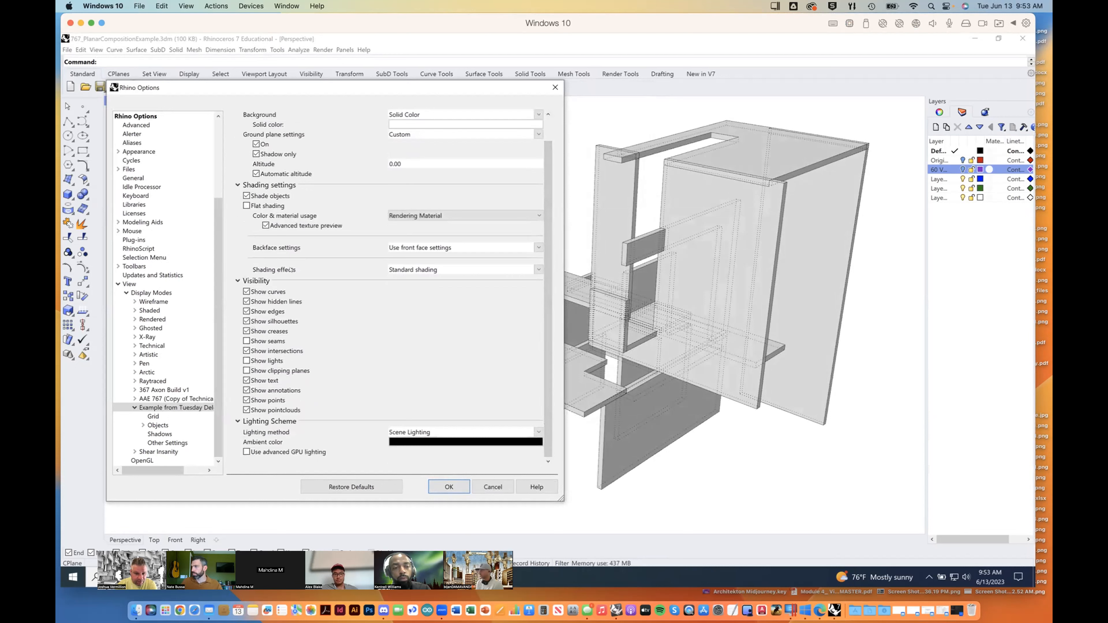
click(441, 269)
click(441, 269)
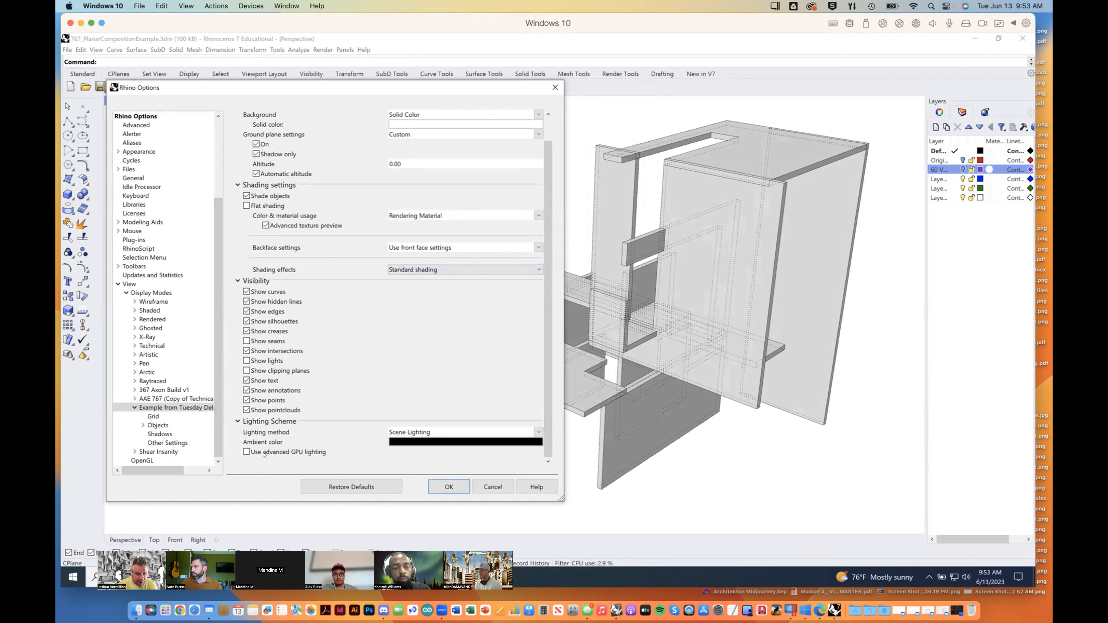
click(245, 452)
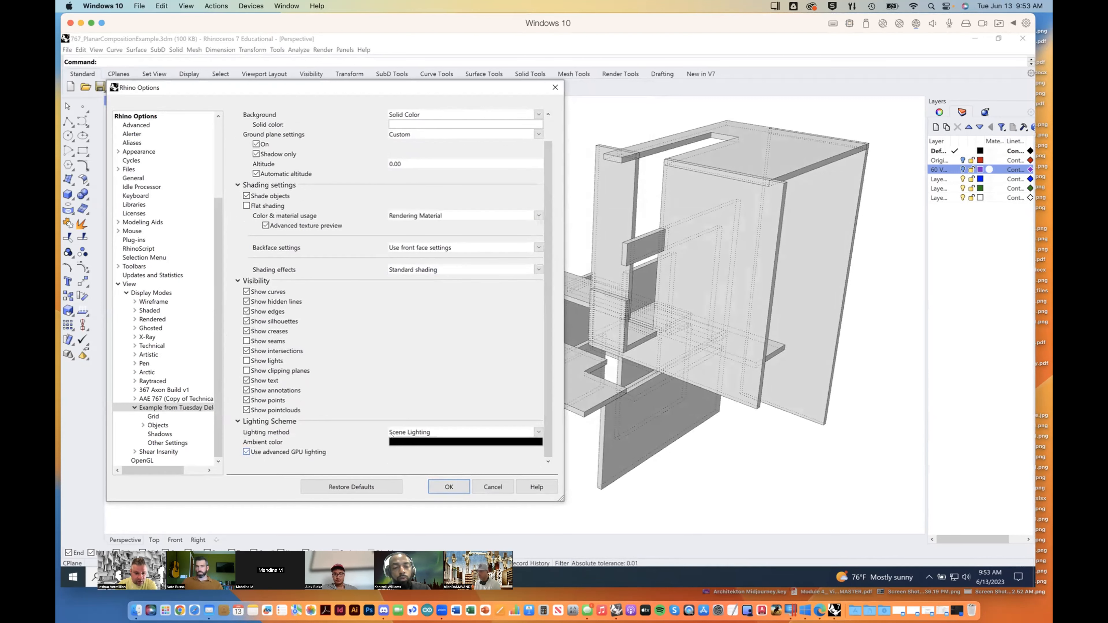
drag(549, 287, 551, 332)
click(714, 338)
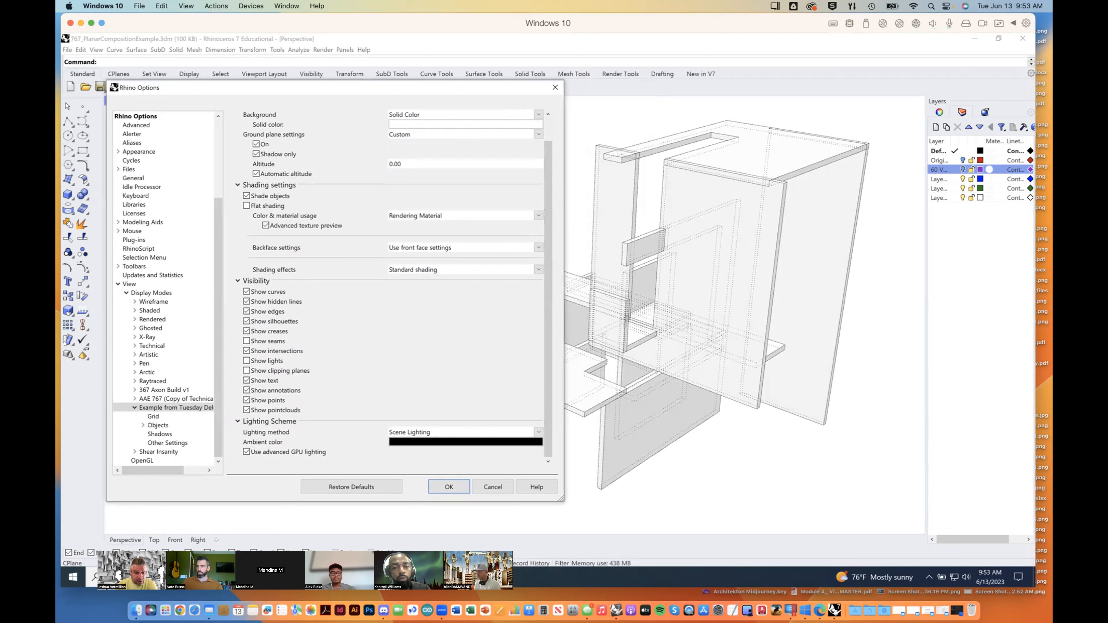
Step: Look at the display mode's grid settings and turn its shadows on
click(154, 417)
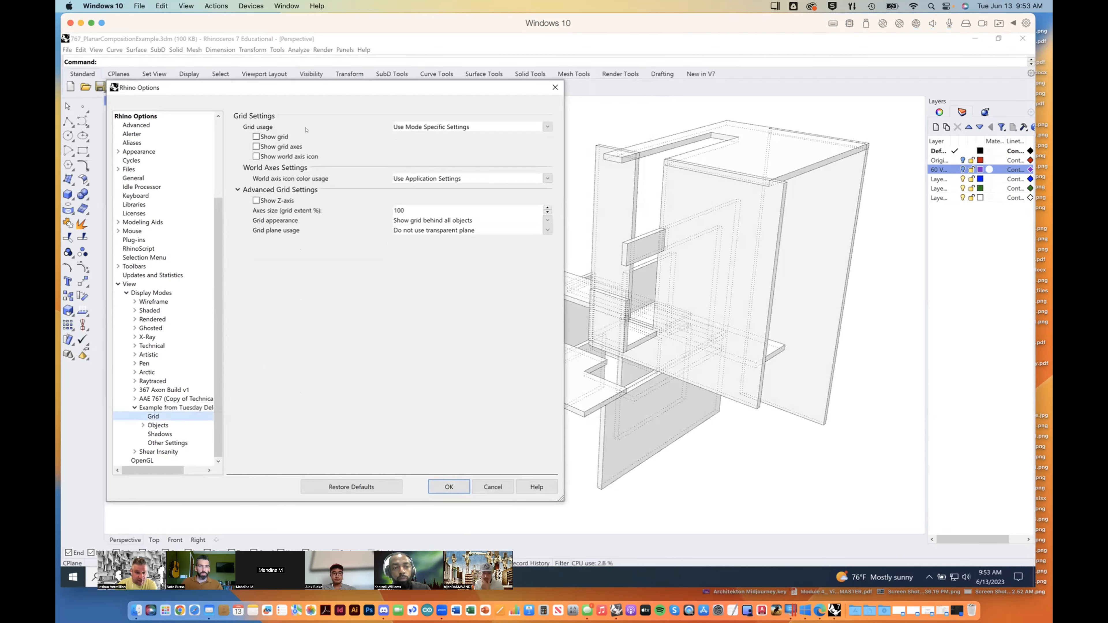
click(159, 434)
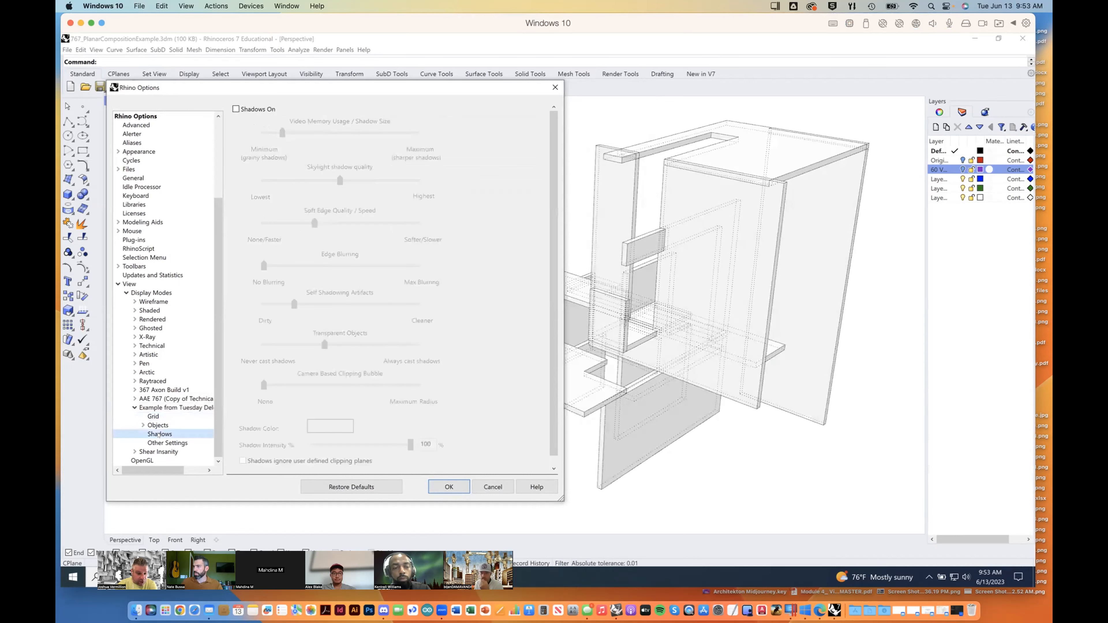
click(235, 109)
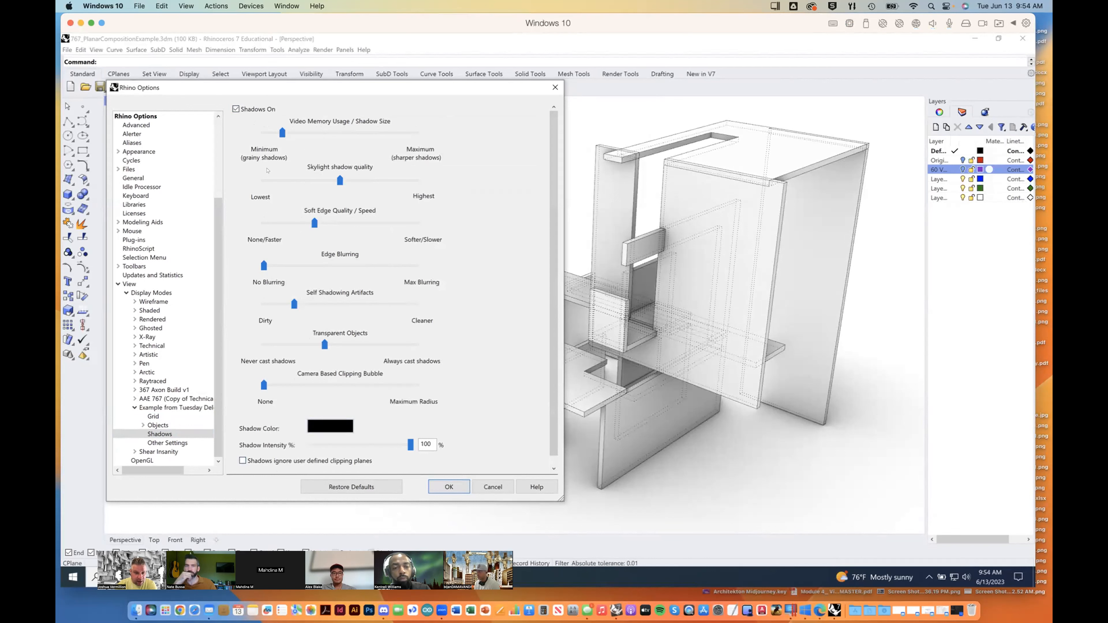
drag(555, 285, 554, 257)
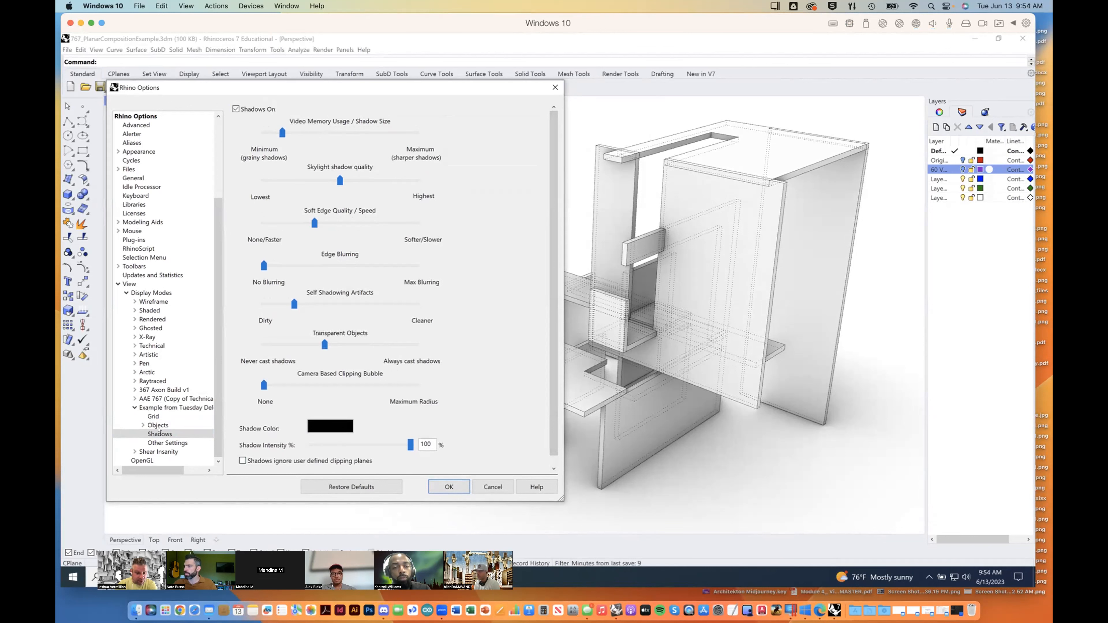
Step: Examine the display mode's Other Settings and its Objects settings, including those for points and curves
click(159, 443)
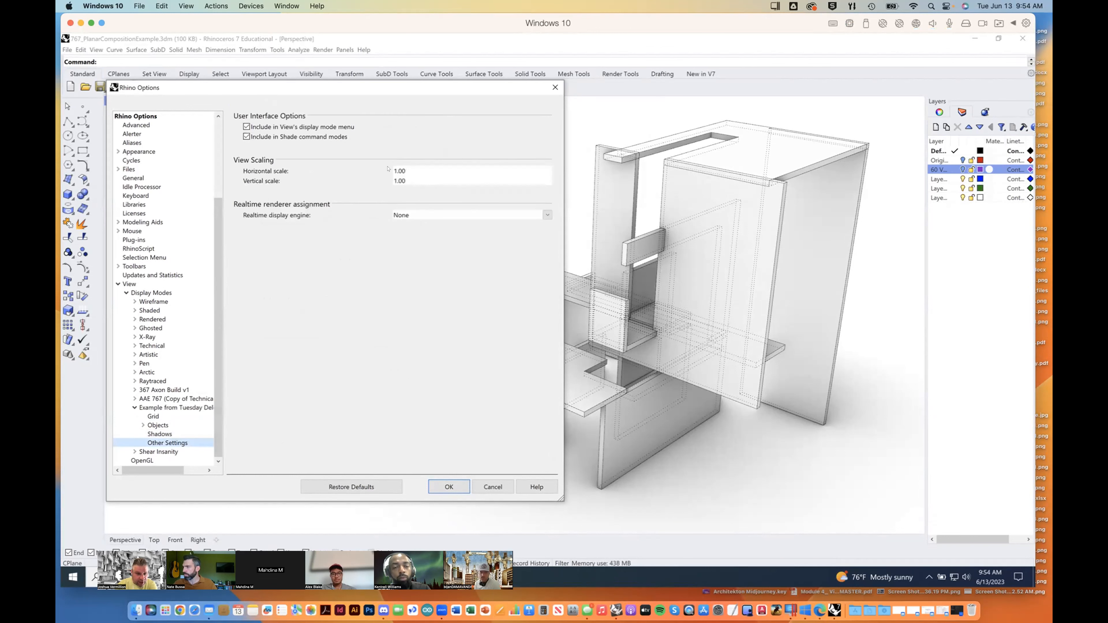
click(151, 426)
click(142, 425)
scroll(214, 379, down, 2)
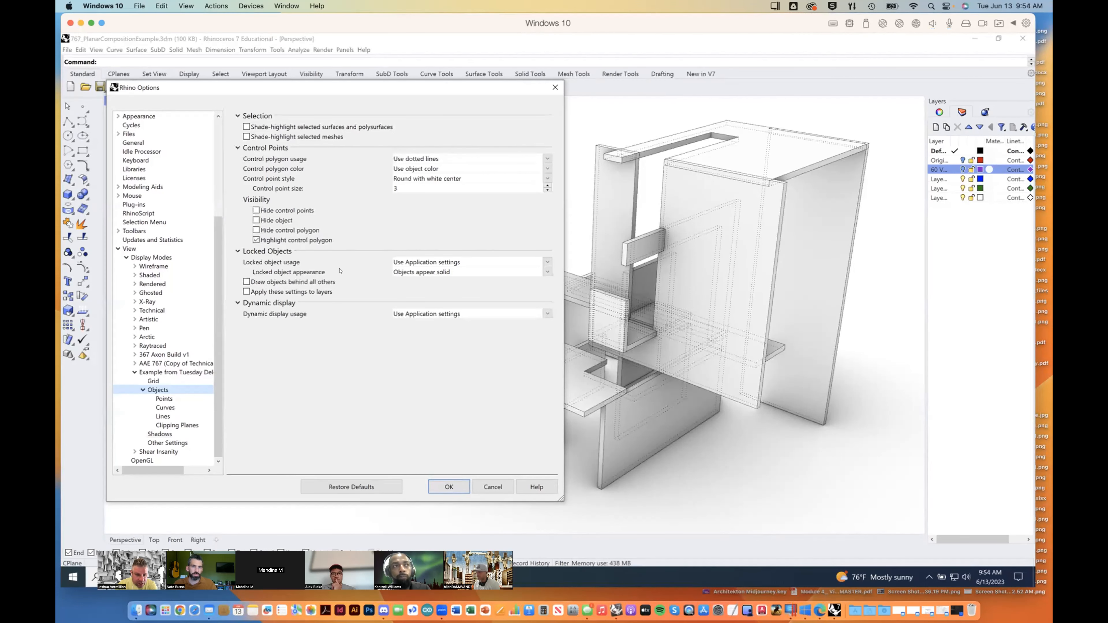
click(164, 398)
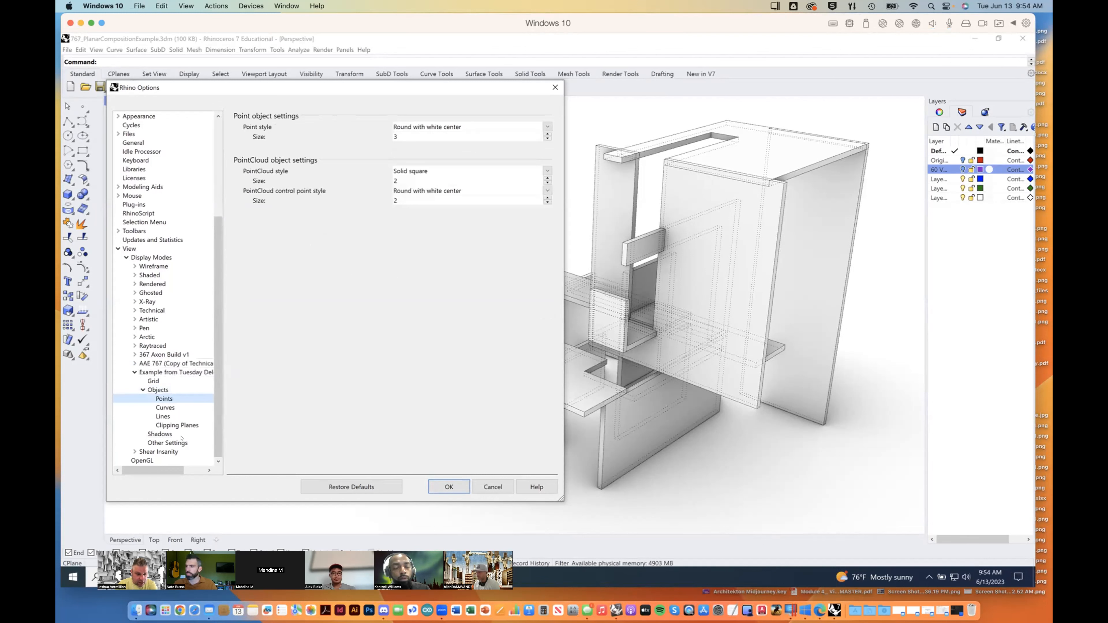
click(173, 409)
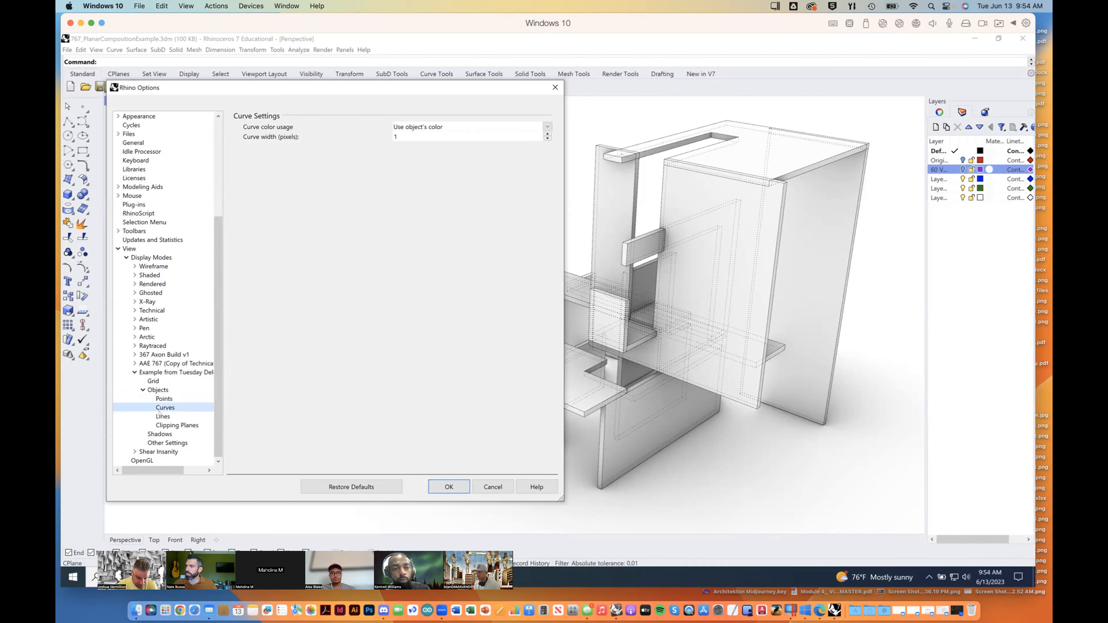
Step: Use a single color for all hidden lines and set it to a gray with a black value of 150
key(Down)
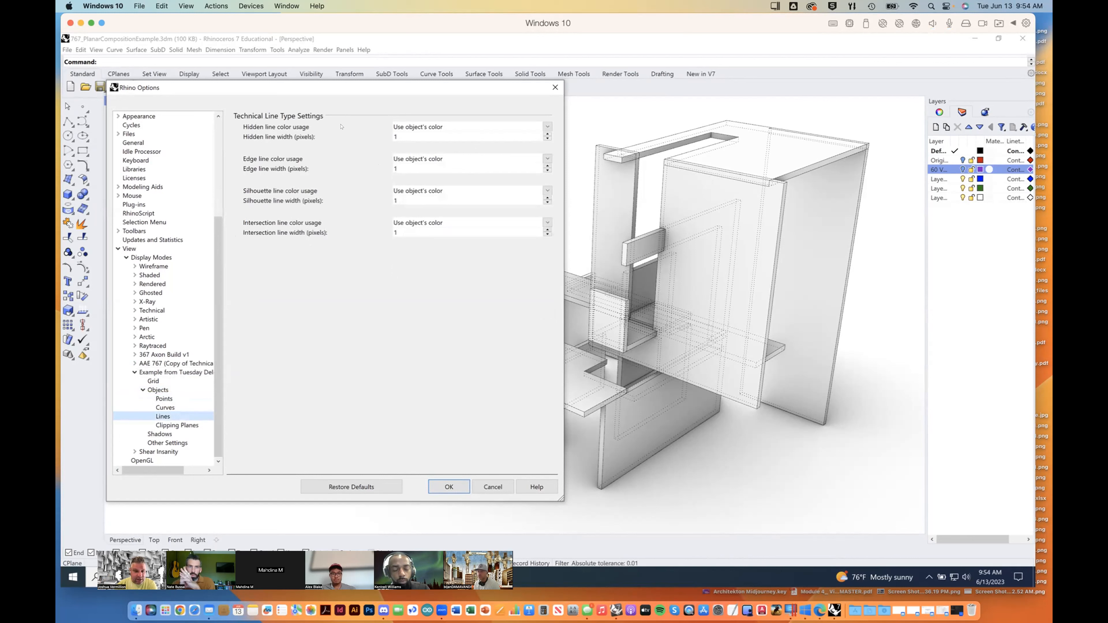
click(465, 128)
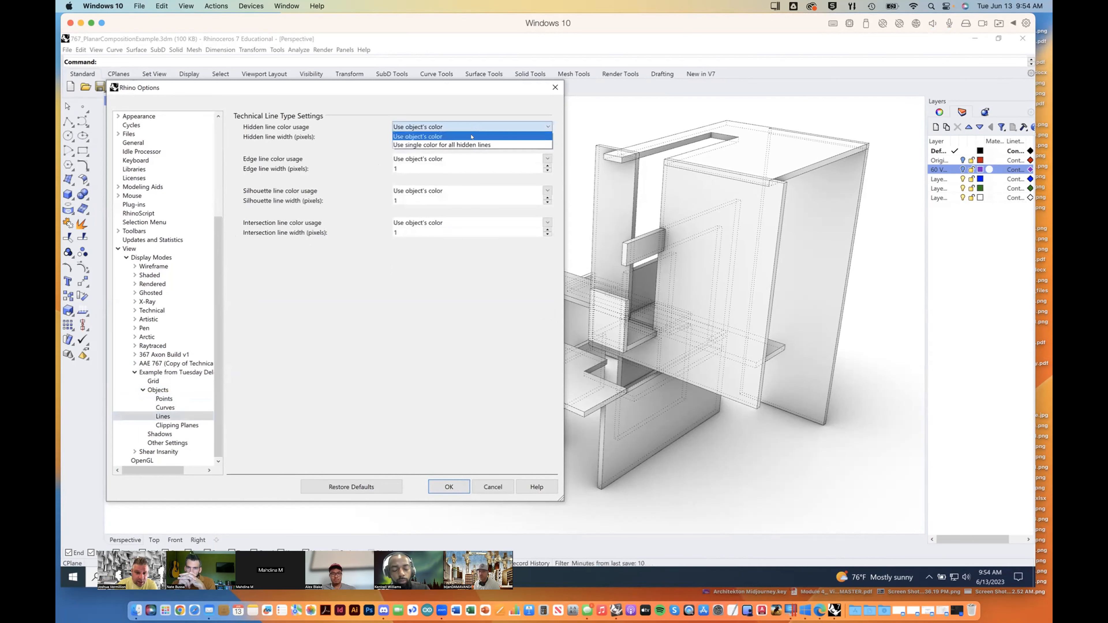
click(470, 142)
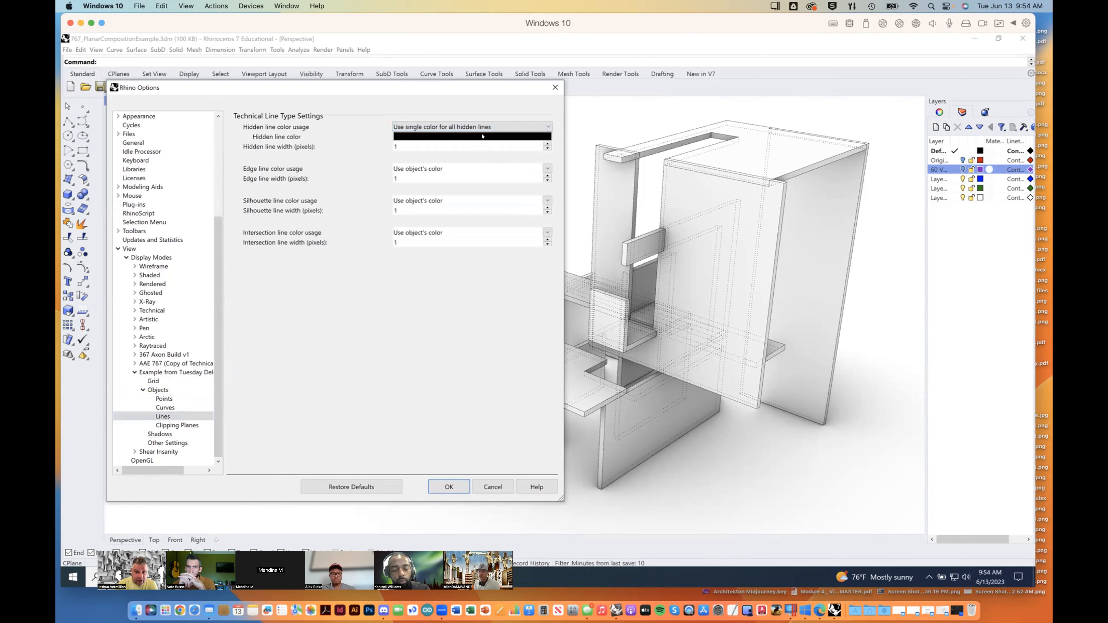
click(476, 138)
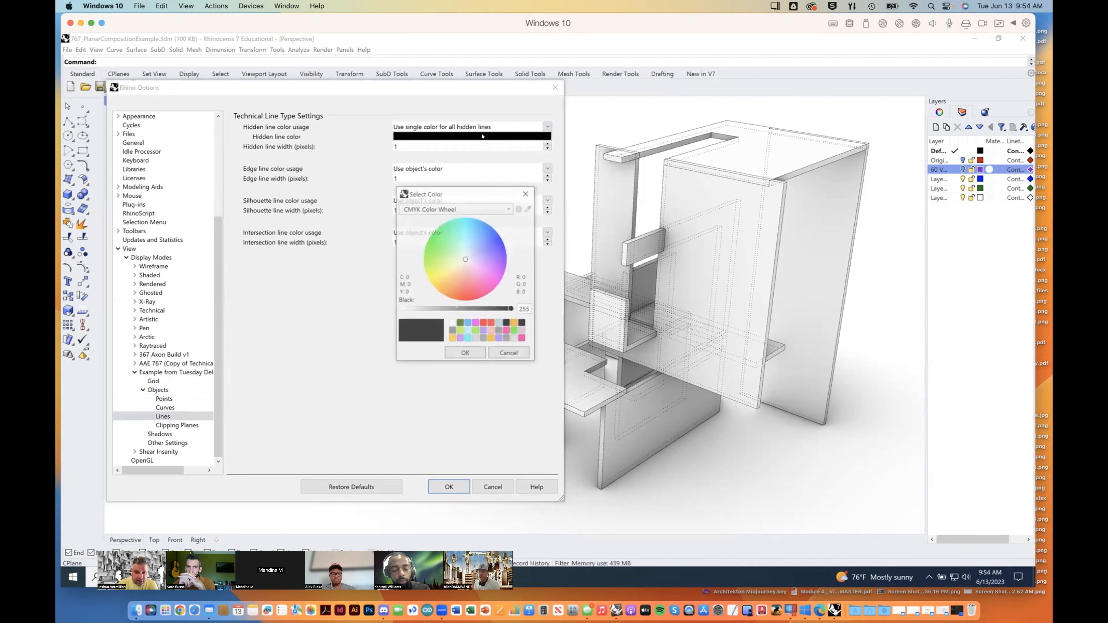
click(483, 309)
drag(474, 310, 467, 309)
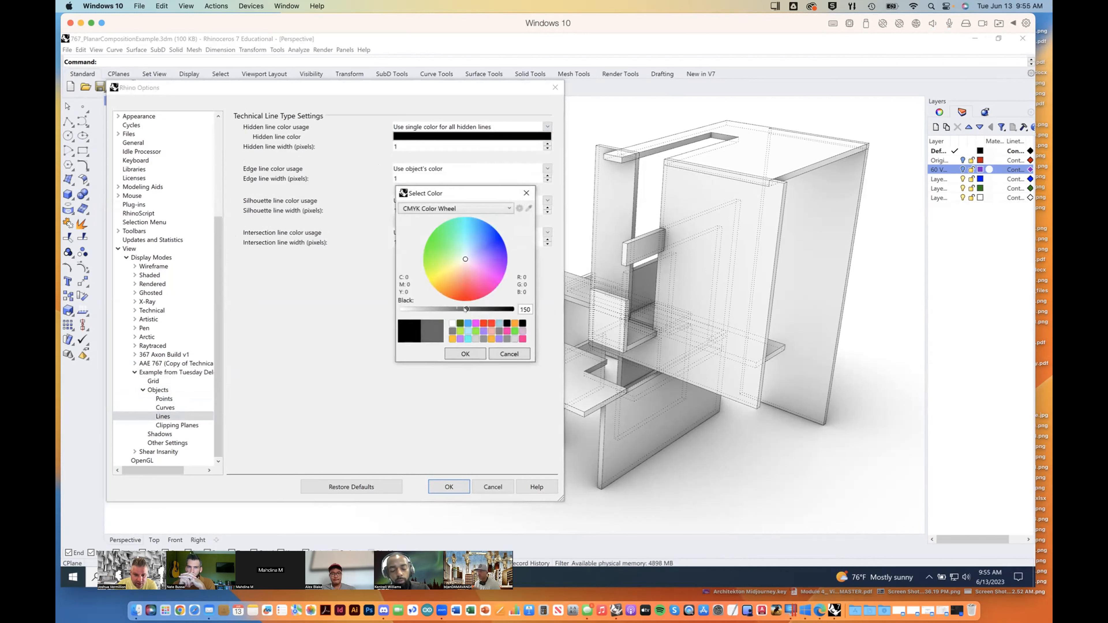
click(465, 354)
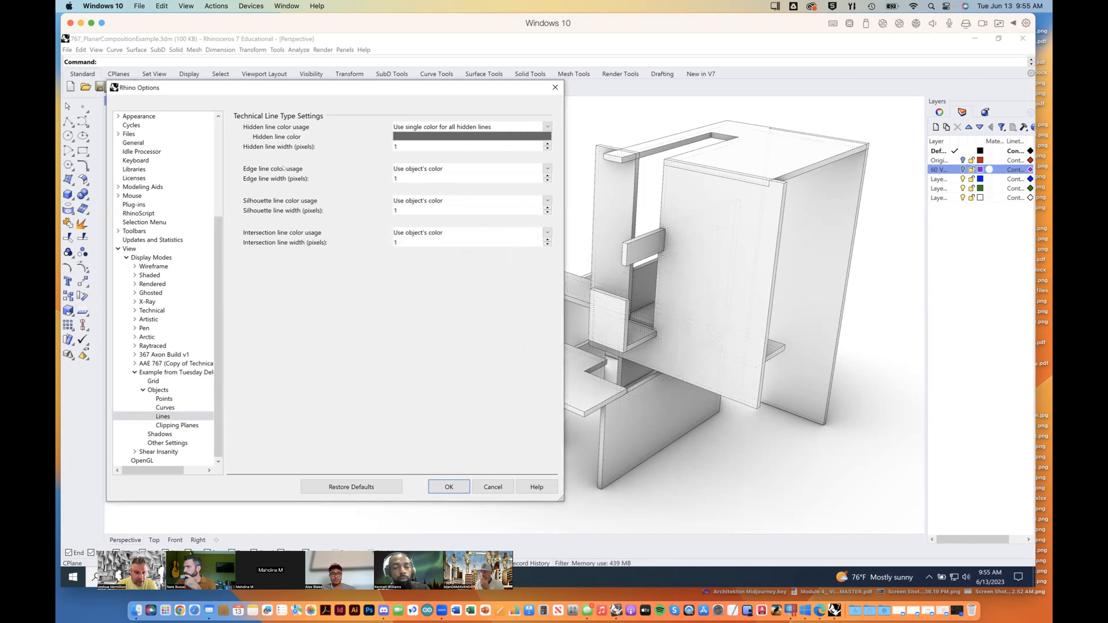
Step: Use a single color for all edge lines at a width of 2 pixels, and a single color for all silhouette lines
click(474, 169)
click(472, 187)
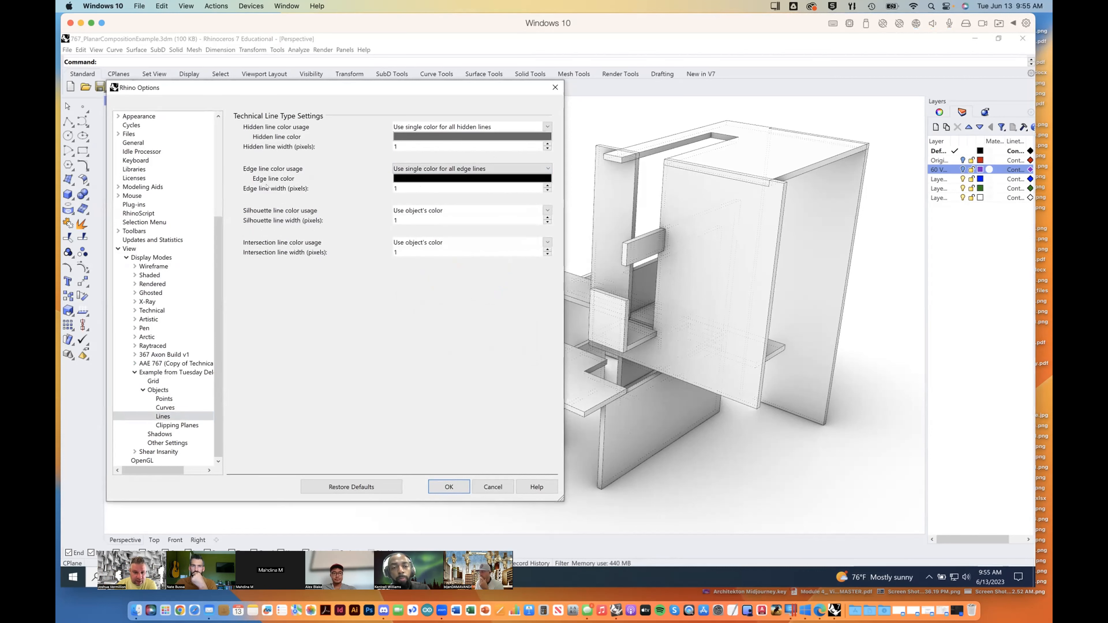
click(547, 186)
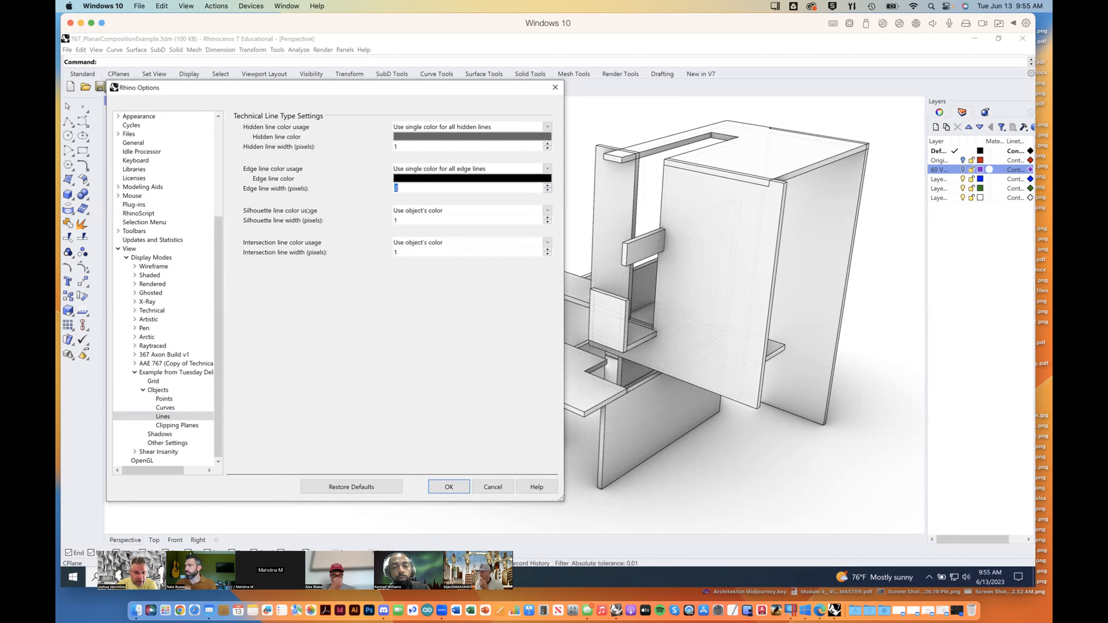
click(523, 211)
click(432, 228)
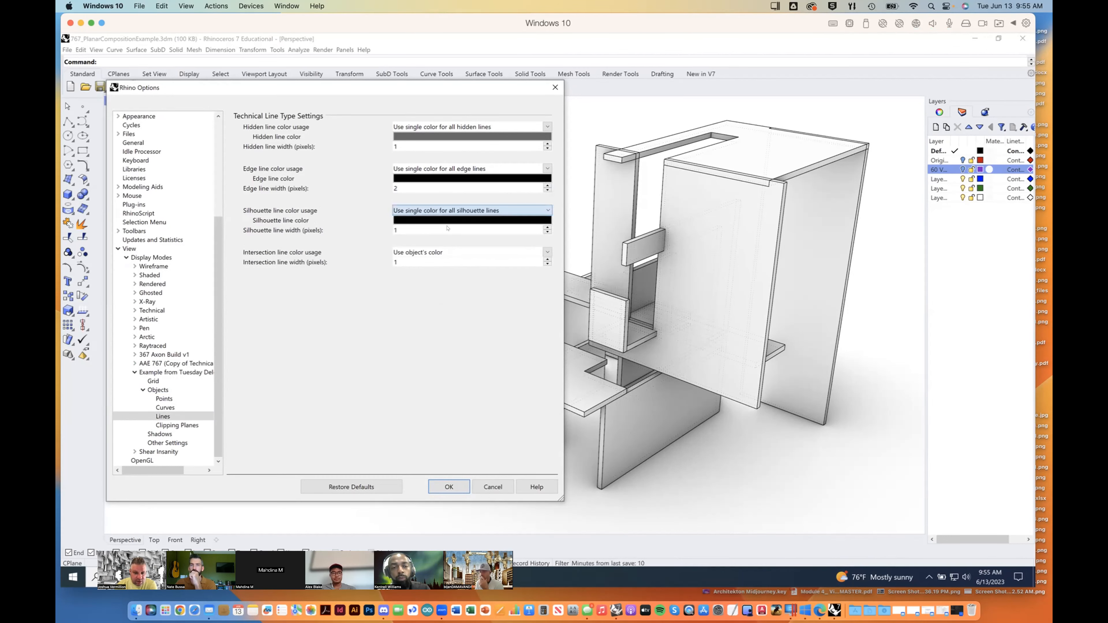
Step: Set the silhouette line width to 4 pixels and use a single color for all intersection lines at a width of 2 pixels
click(548, 228)
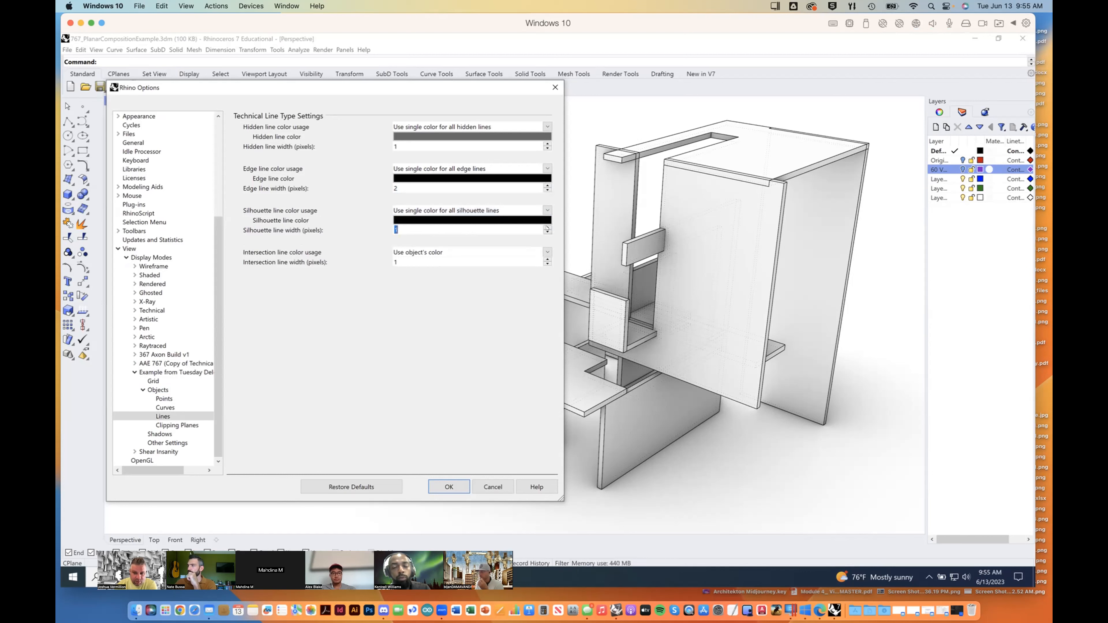
click(547, 228)
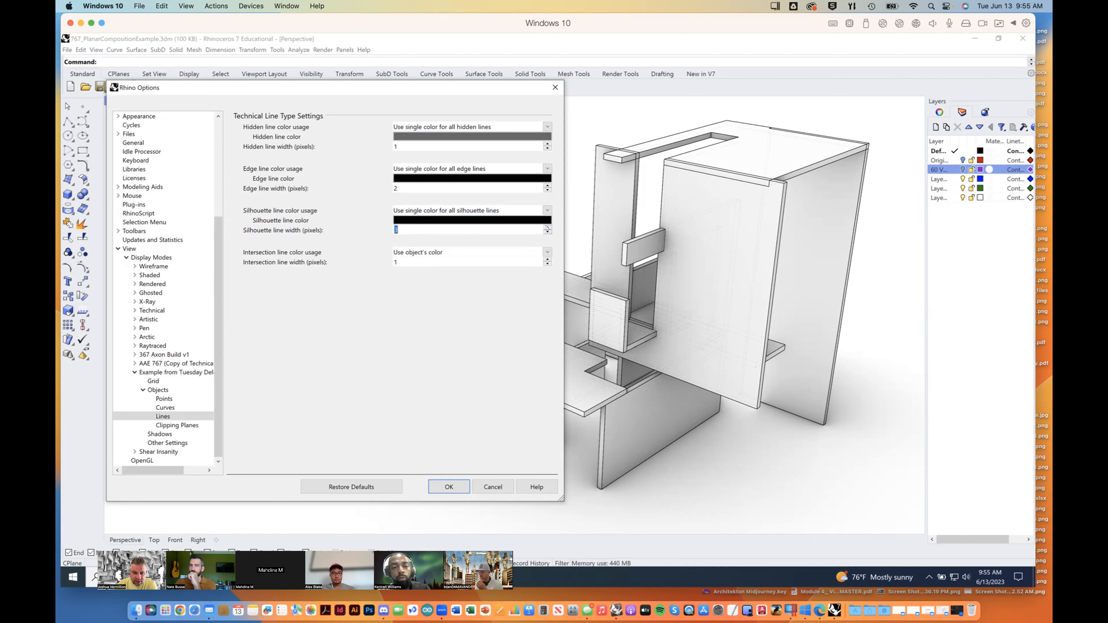
click(547, 227)
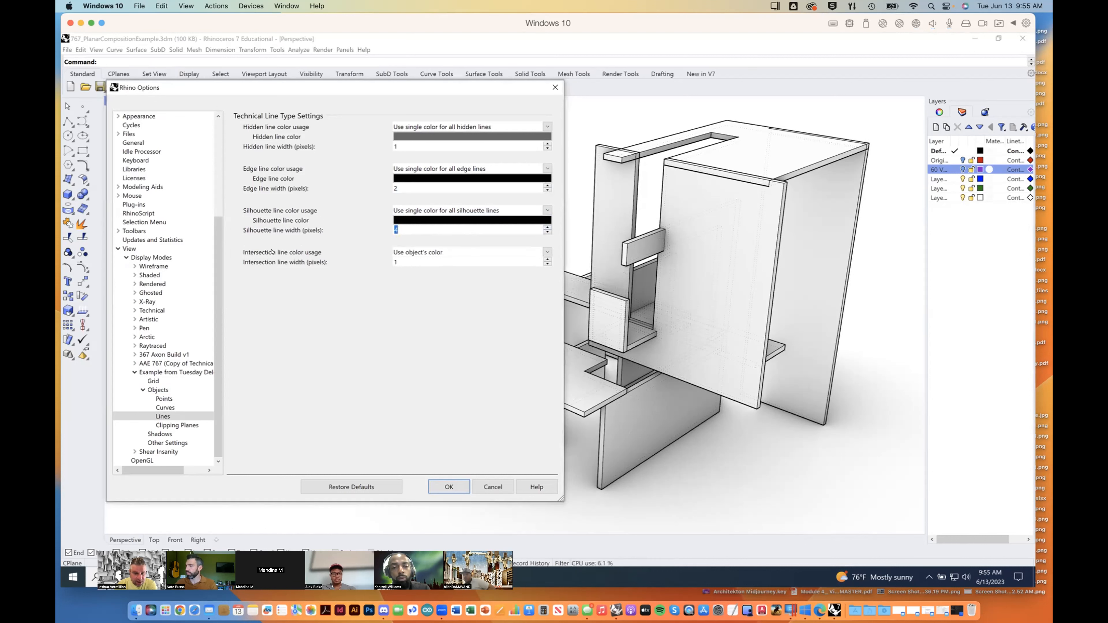
click(543, 252)
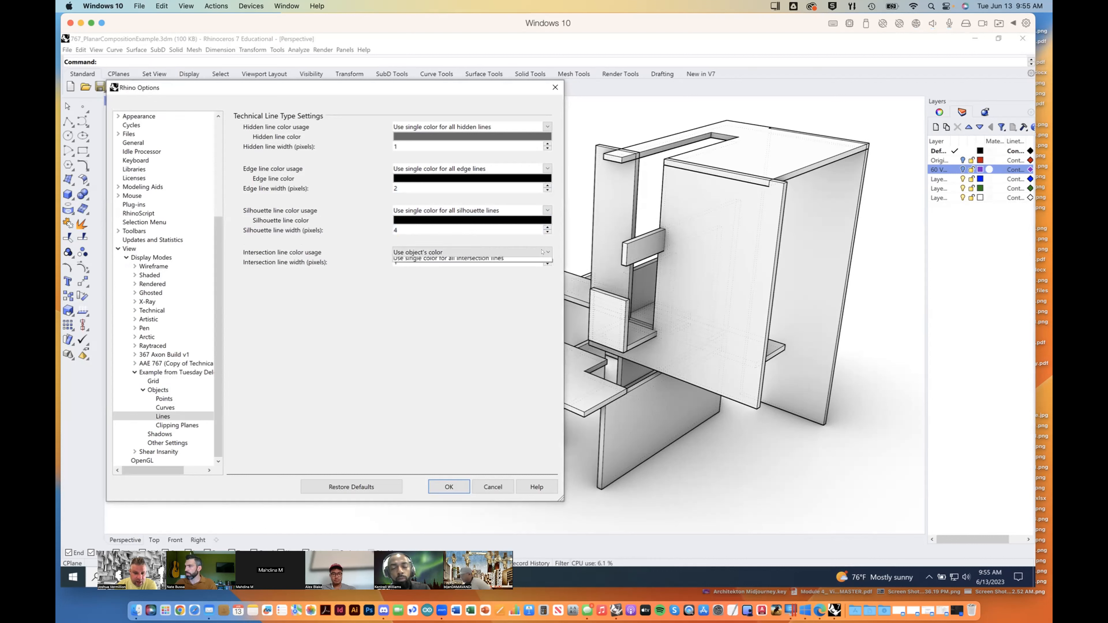
click(437, 259)
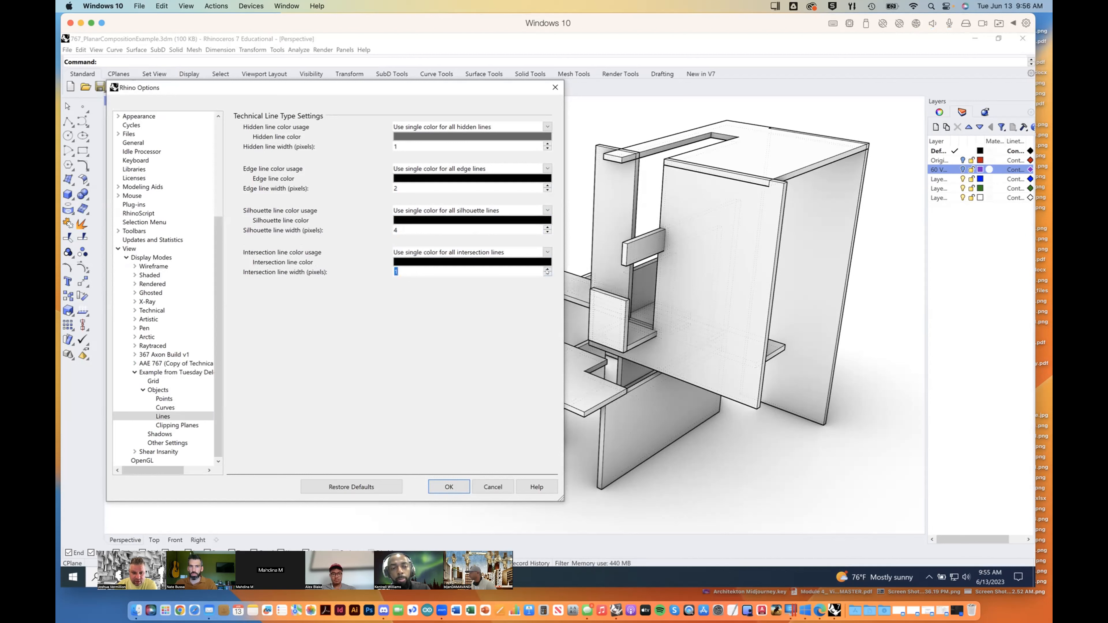
click(548, 269)
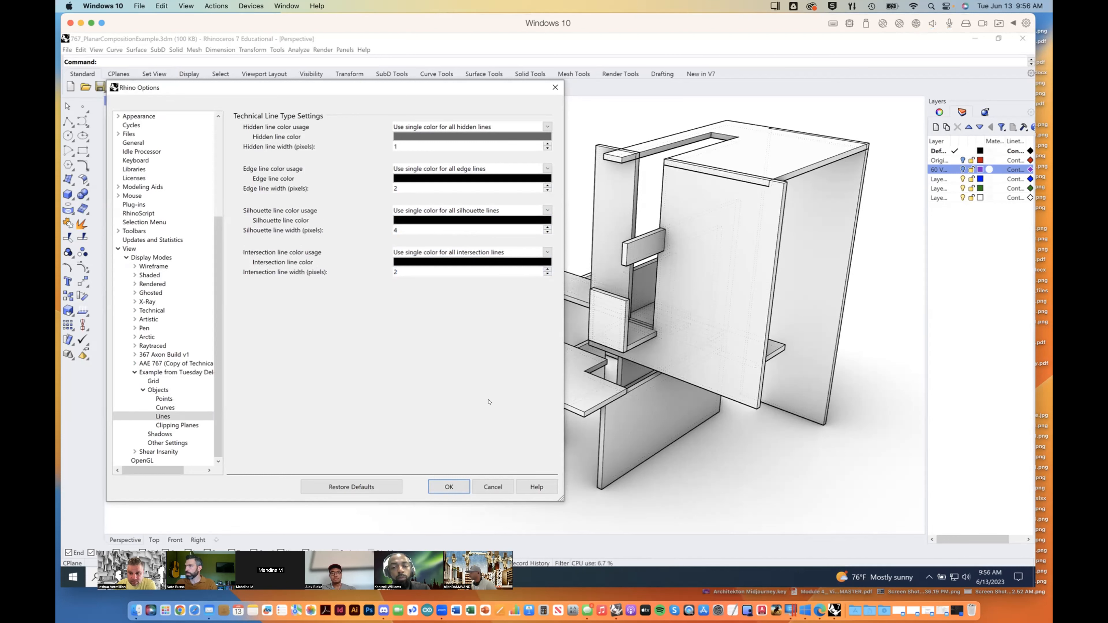
Step: Change the hidden line color to a darker gray, with the options dialog moved aside to reveal more of the model
drag(425, 88, 351, 91)
click(432, 139)
drag(483, 311, 500, 309)
click(466, 353)
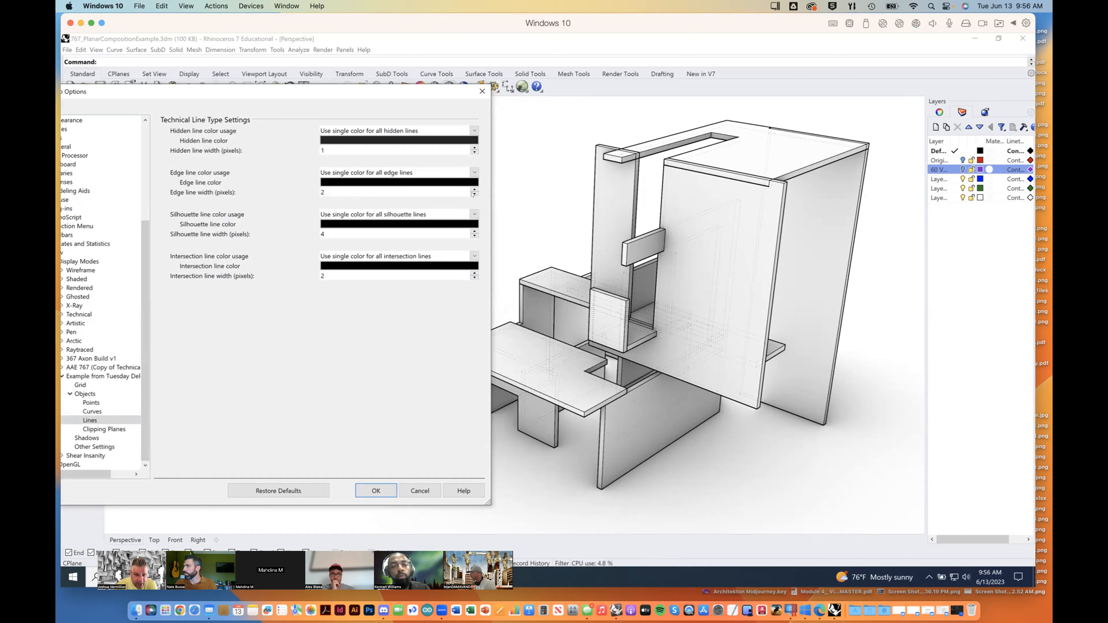
Step: Set the edge and intersection line widths to 1 pixel and the silhouette width to 3 pixels, and accept the display mode options
click(473, 194)
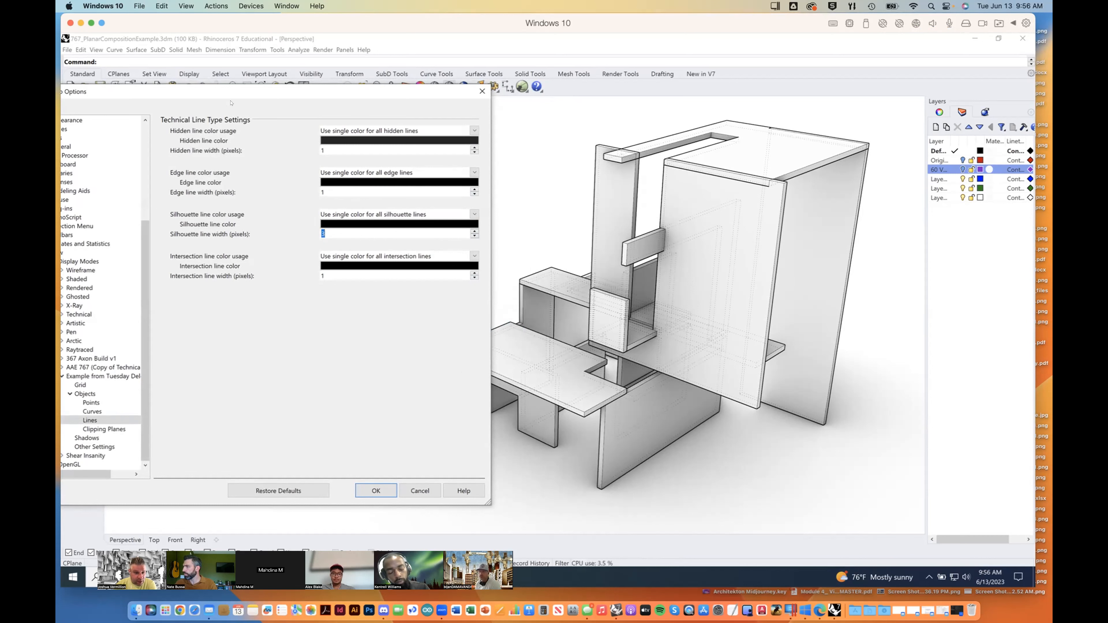
drag(217, 89, 296, 62)
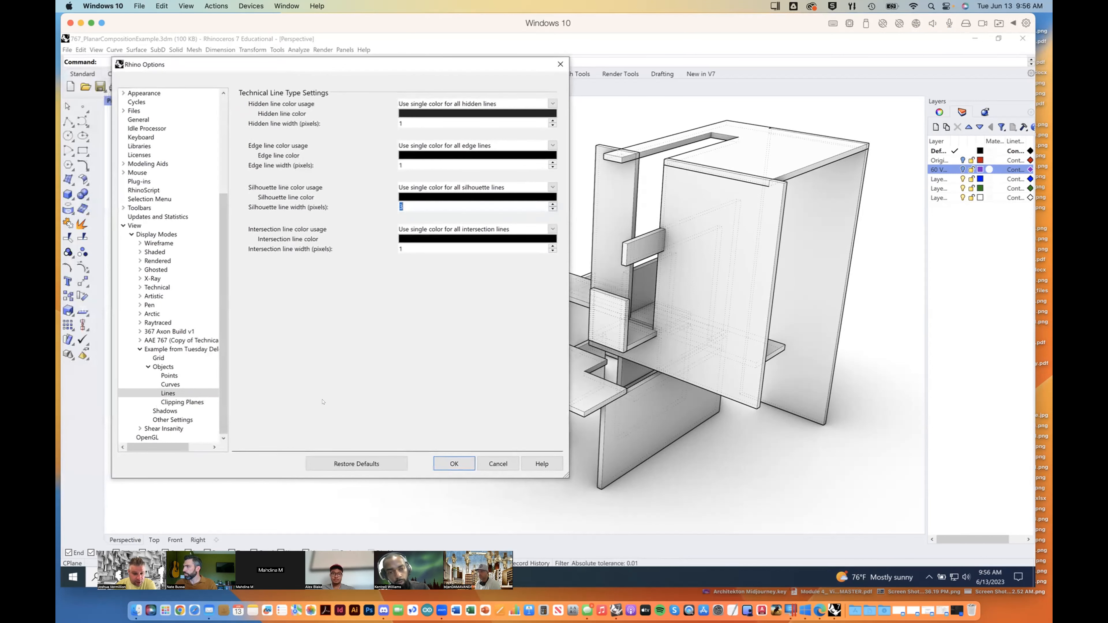
click(455, 462)
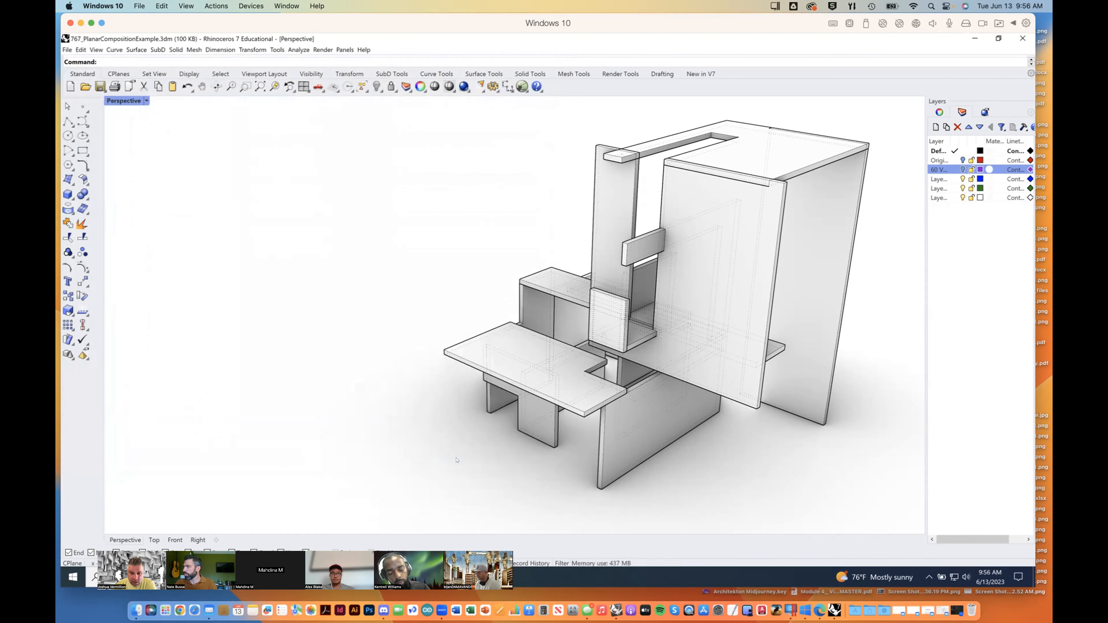
Step: Set the viewport to a parallel isometric view that shows the composition from the corner with the low tabletop in front
right_drag(584, 396, 654, 384)
click(146, 101)
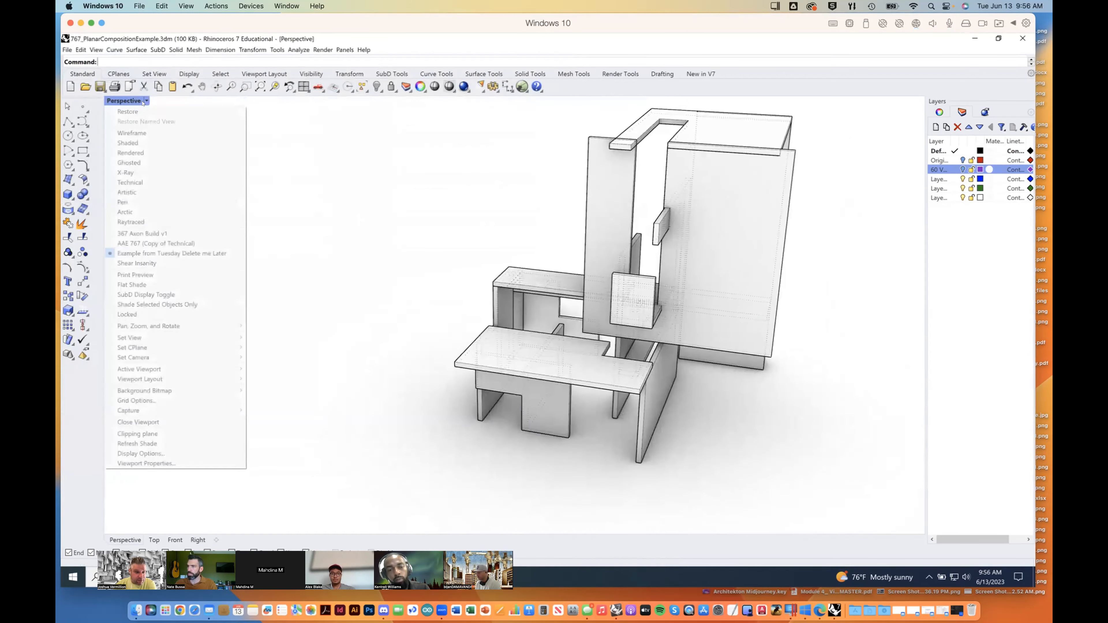
mouse_move(205, 337)
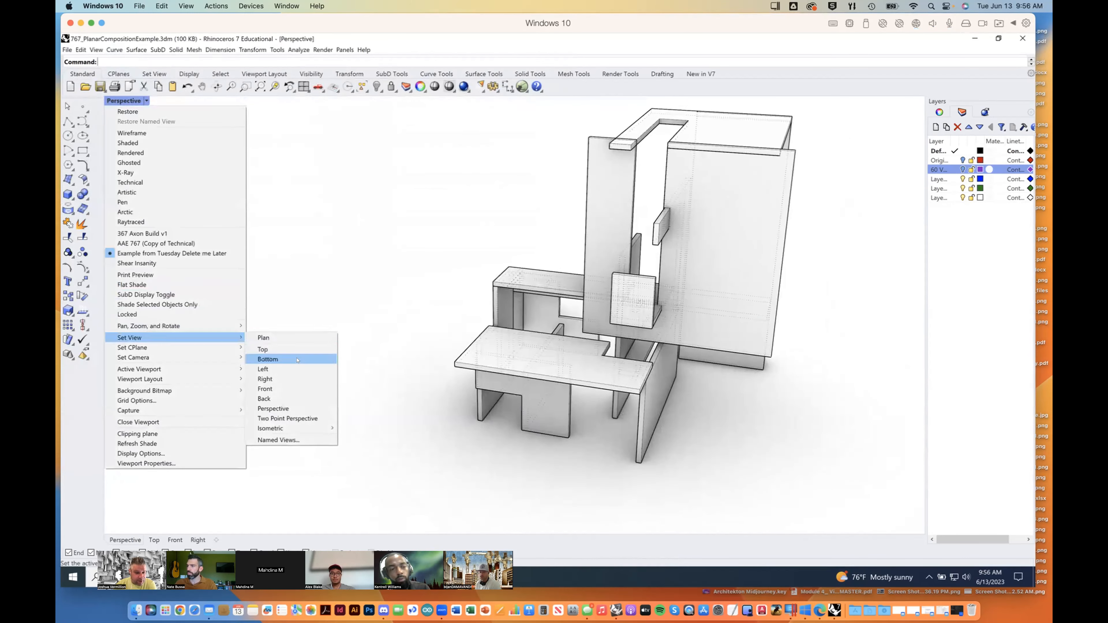
click(353, 428)
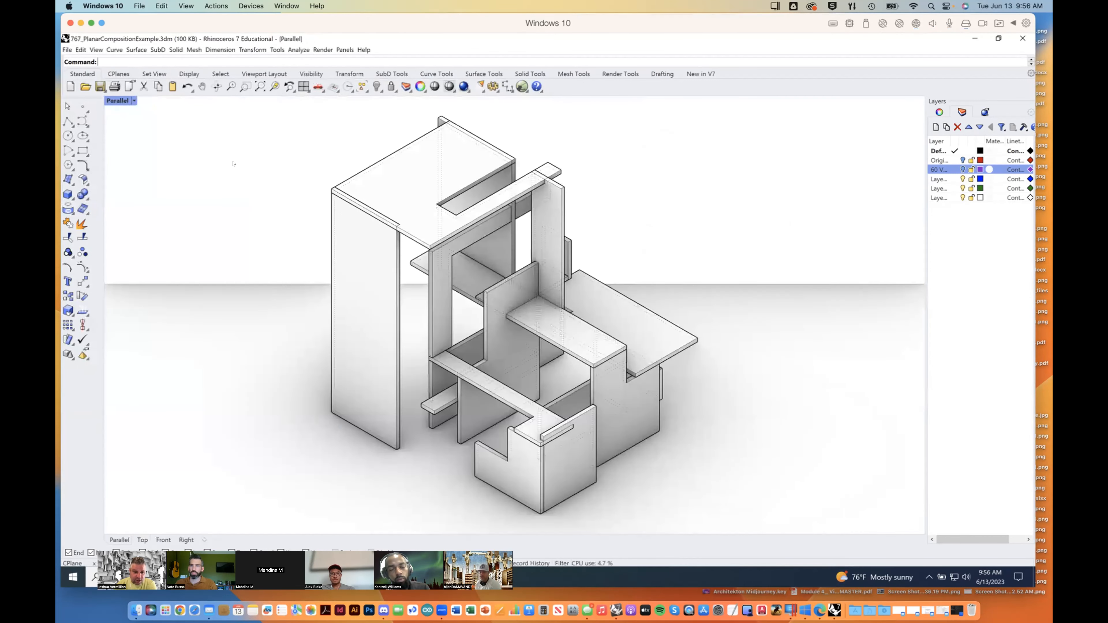
click(134, 101)
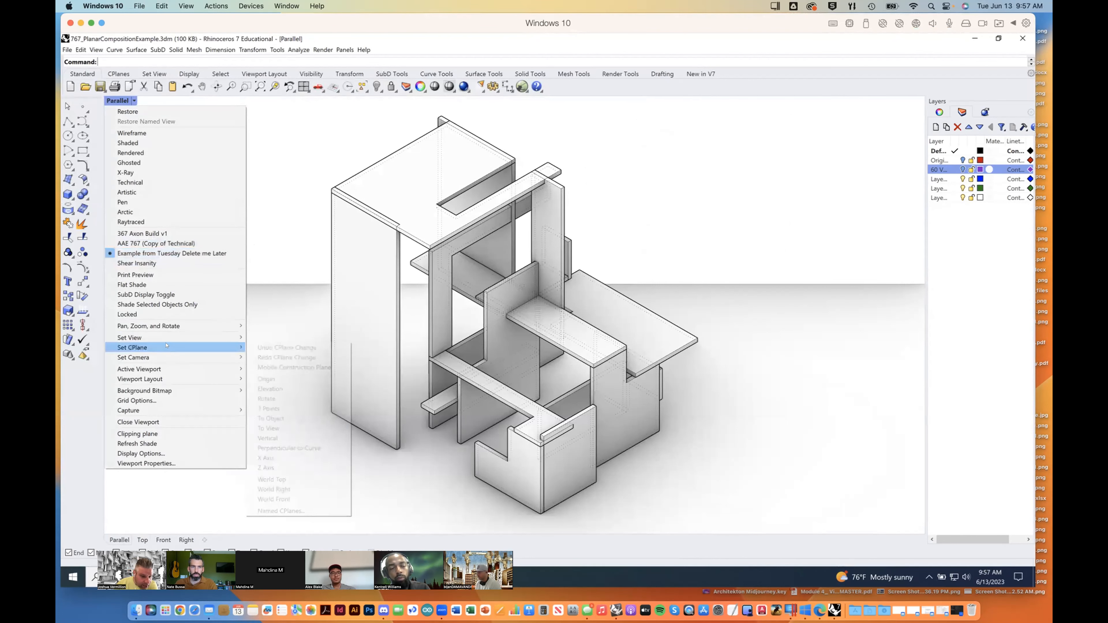
mouse_move(167, 338)
mouse_move(305, 428)
click(357, 438)
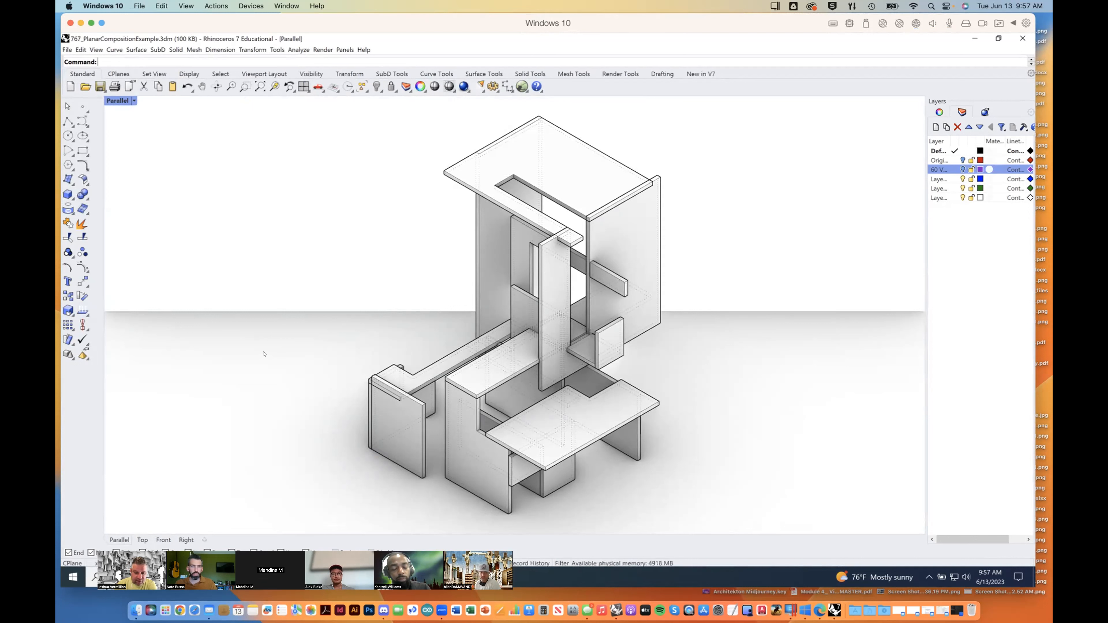
Step: Draw a large corner-to-corner rectangular plane around the model in the Top view as a ground surface, and return to the maximized isometric view
double_click(125, 100)
scroll(266, 197, down, 5)
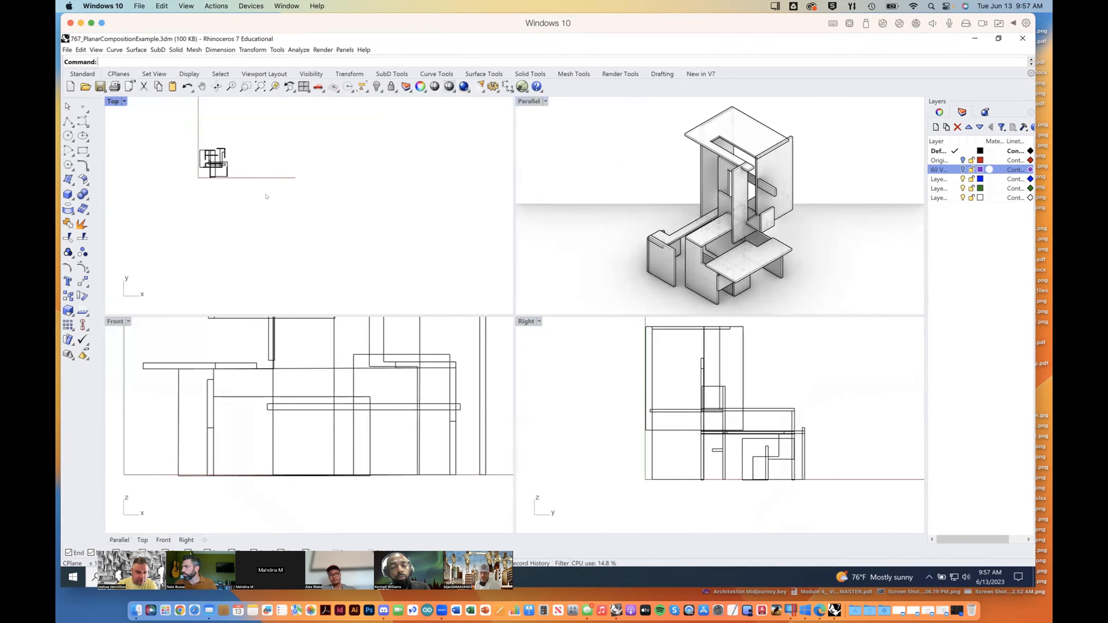
scroll(358, 220, down, 2)
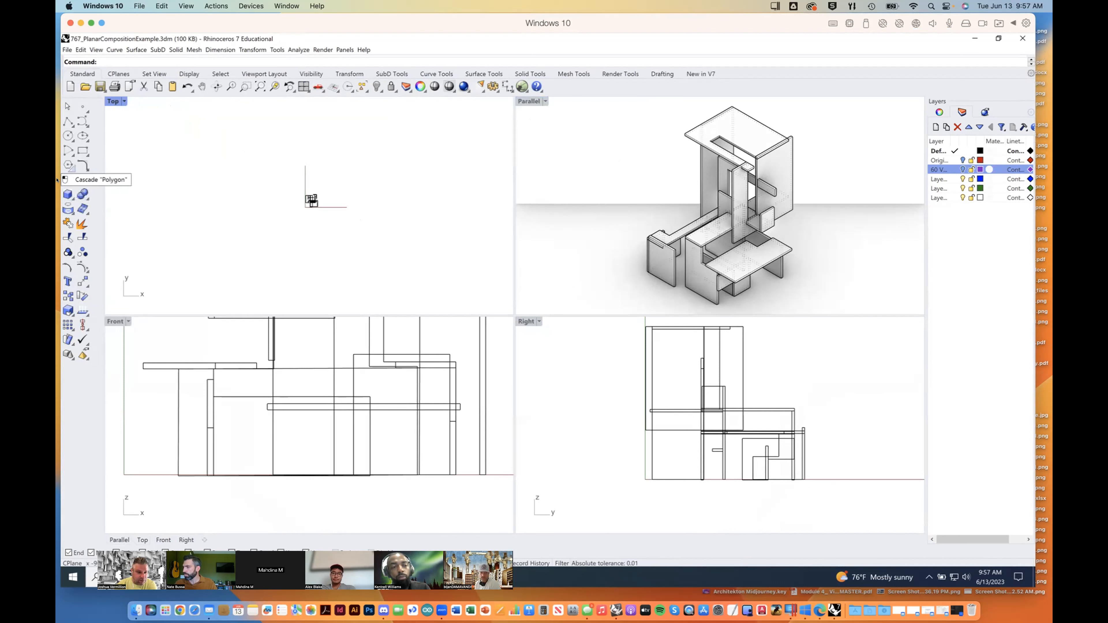
click(67, 179)
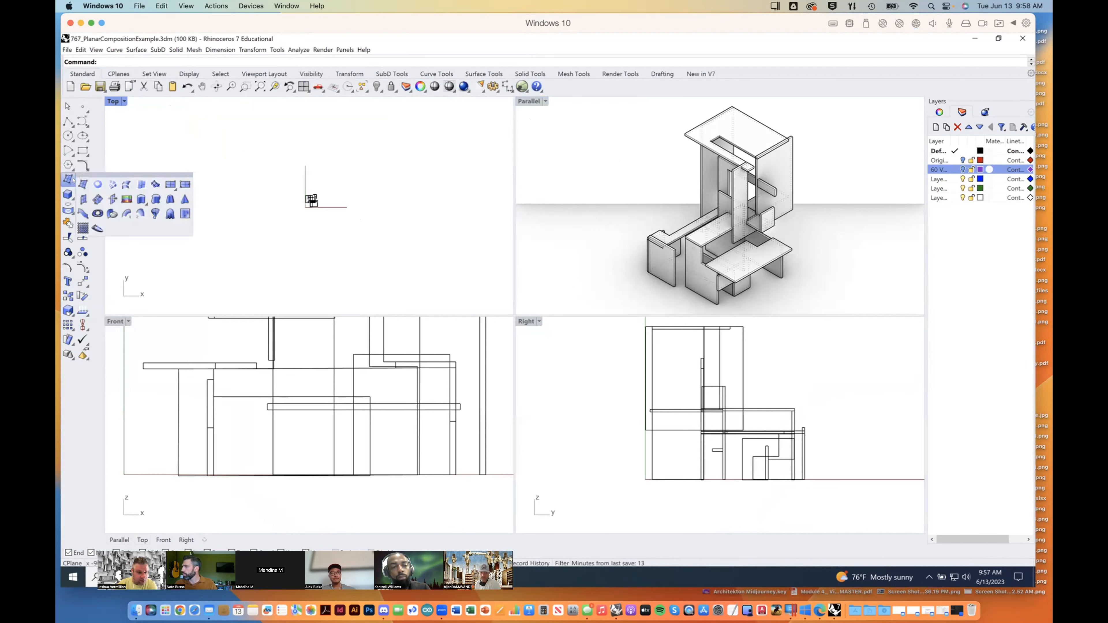
mouse_move(166, 178)
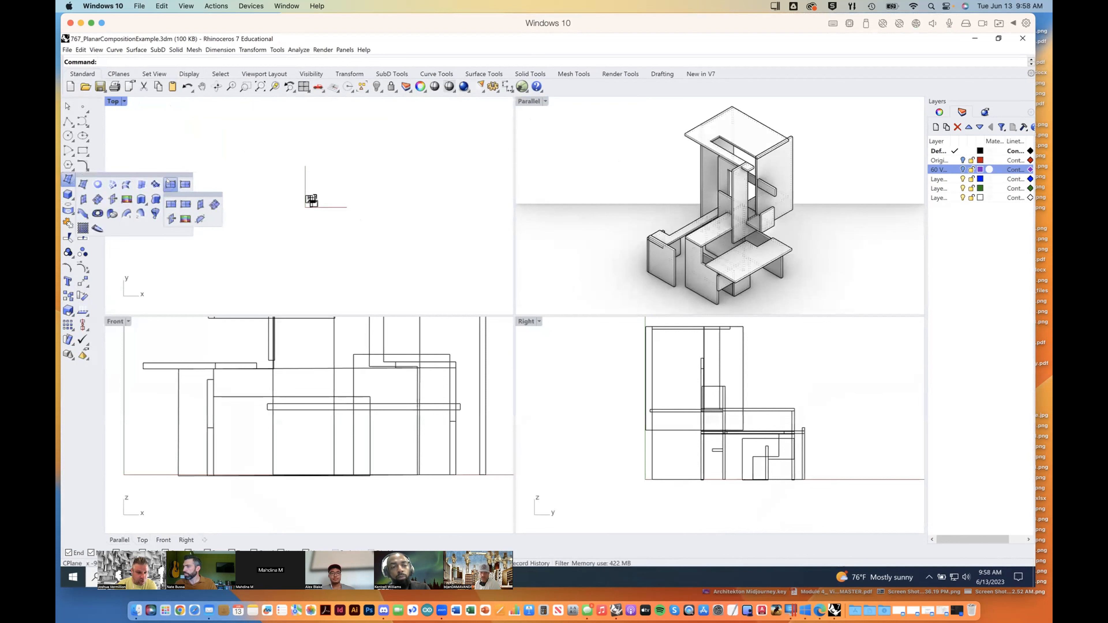
click(169, 182)
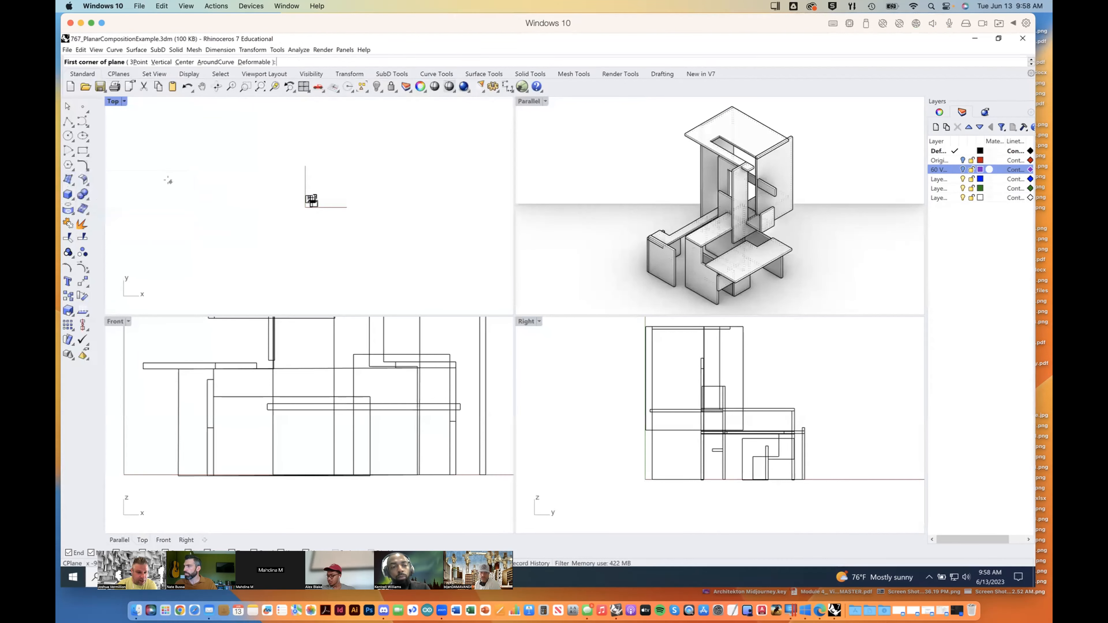
click(112, 109)
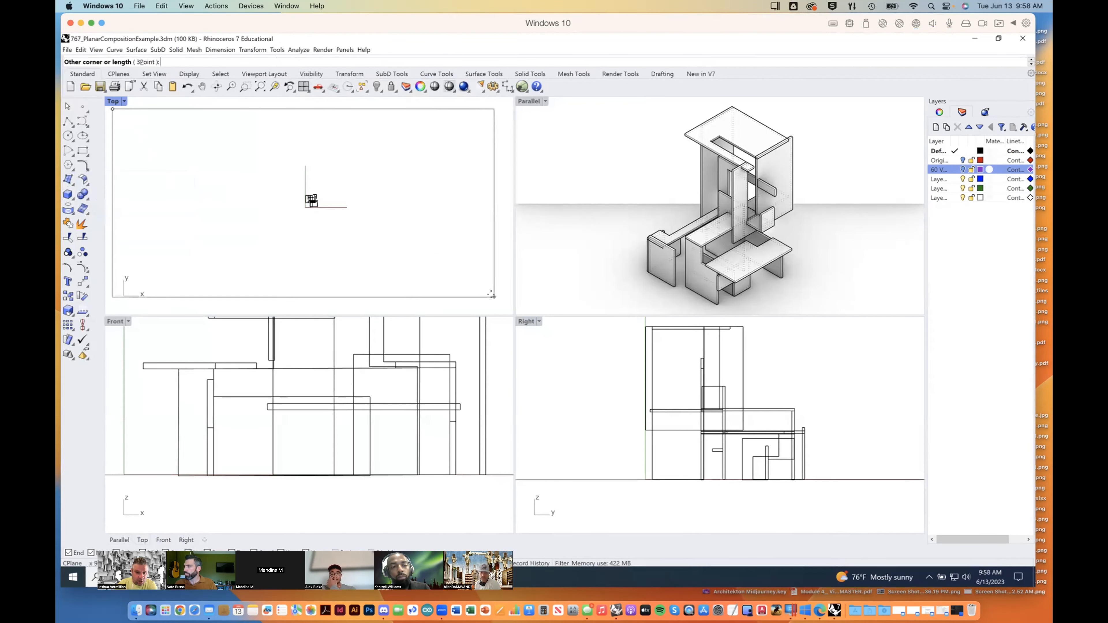
click(493, 297)
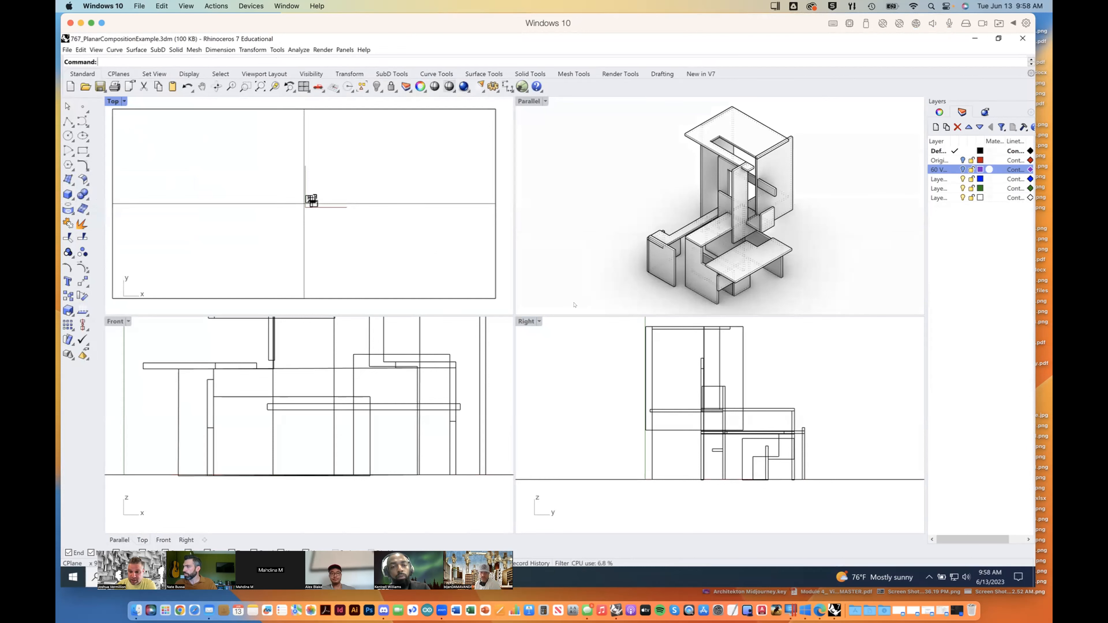
click(531, 101)
double_click(531, 101)
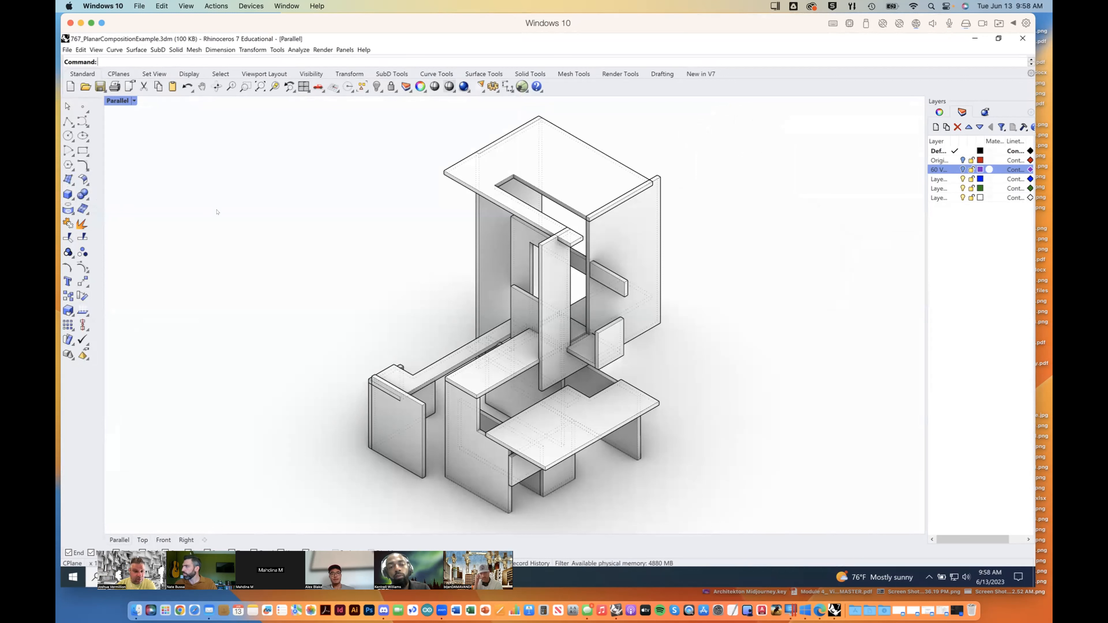
Step: Capture the Parallel view to a file at viewport resolution with a scale of 1
click(138, 7)
click(138, 6)
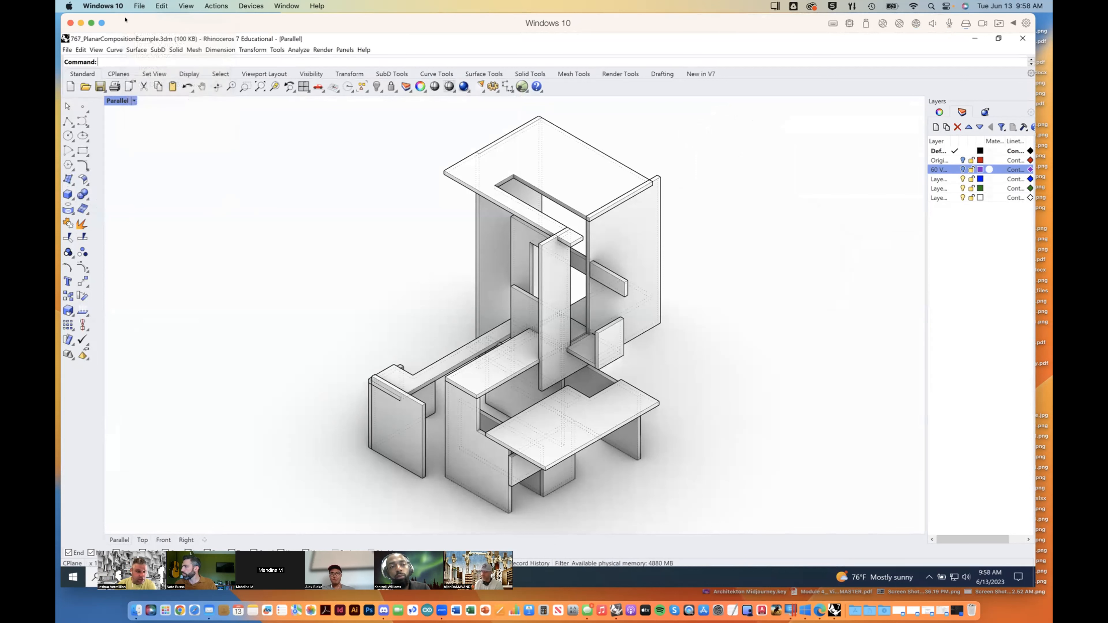
click(96, 49)
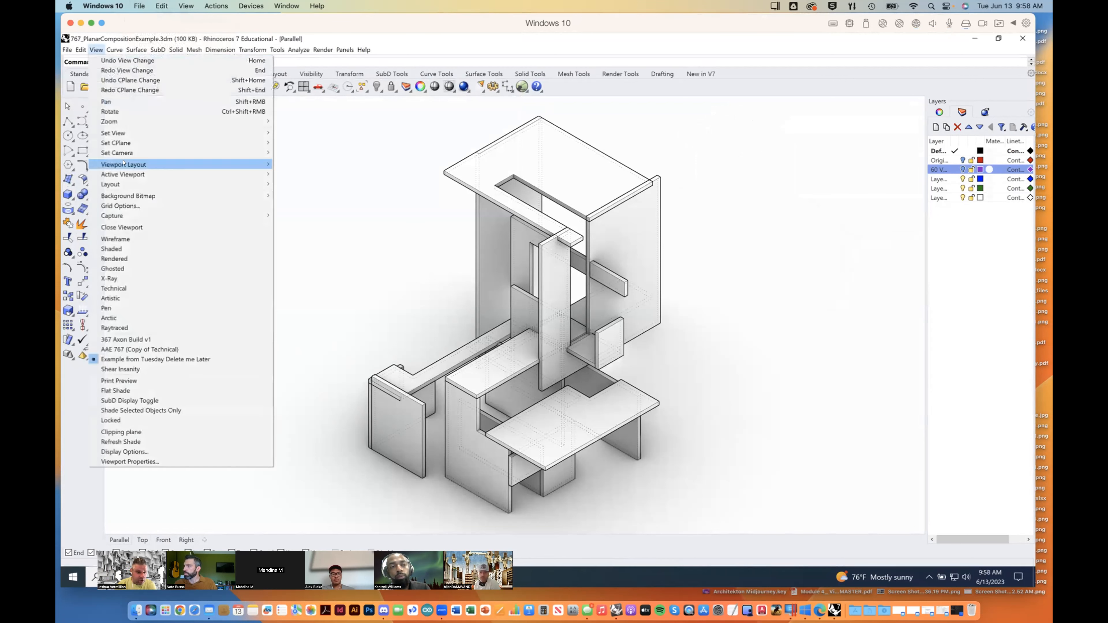
mouse_move(131, 216)
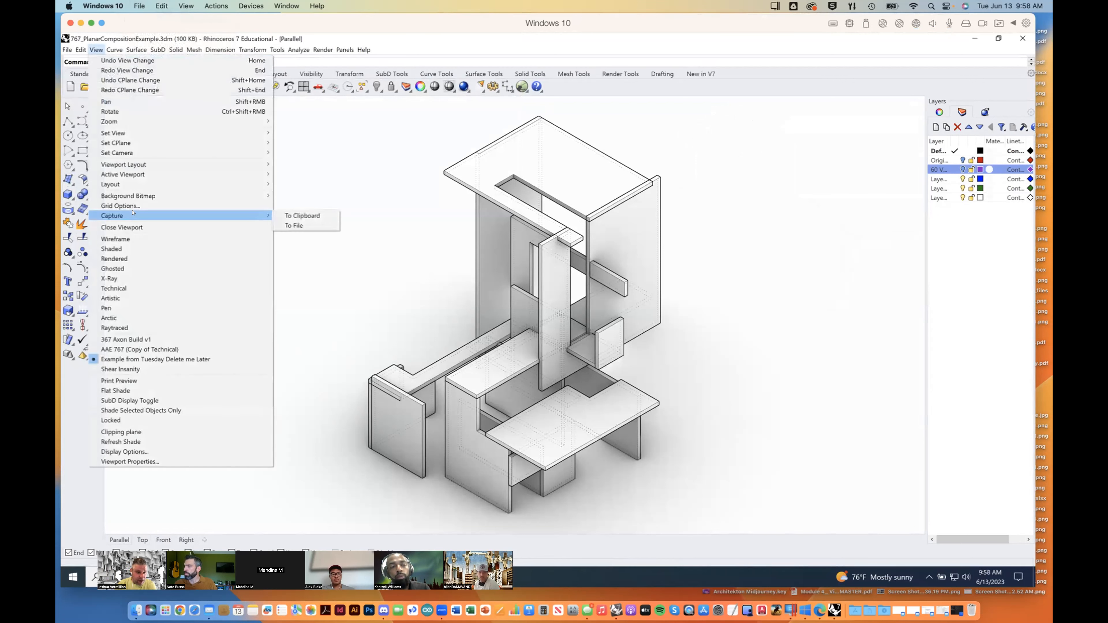
click(308, 222)
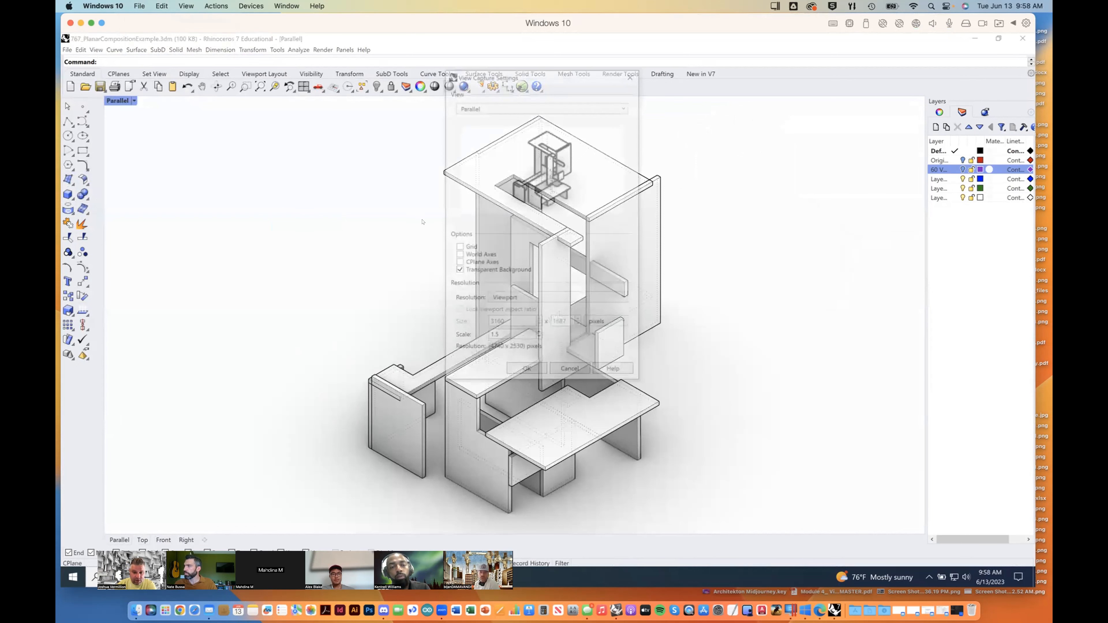
click(463, 107)
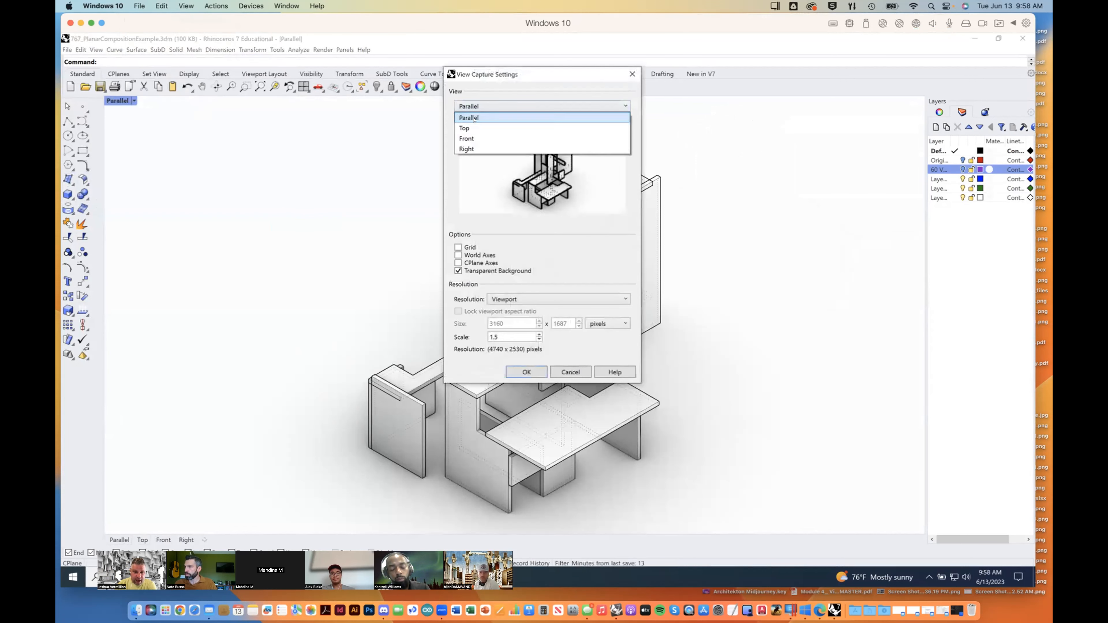
click(516, 97)
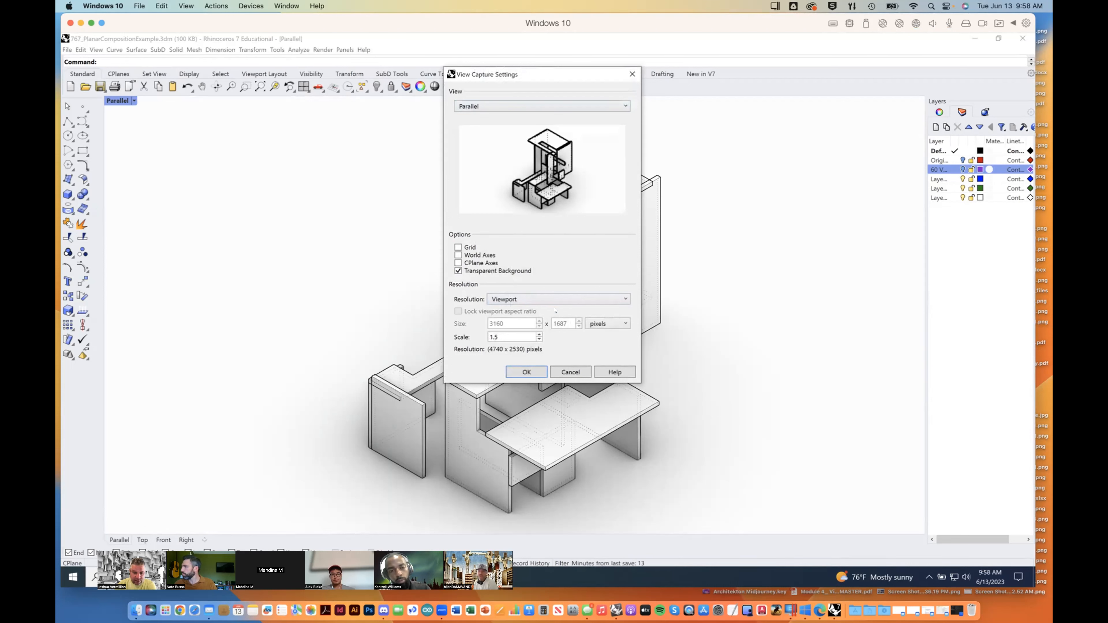
drag(525, 335, 485, 337)
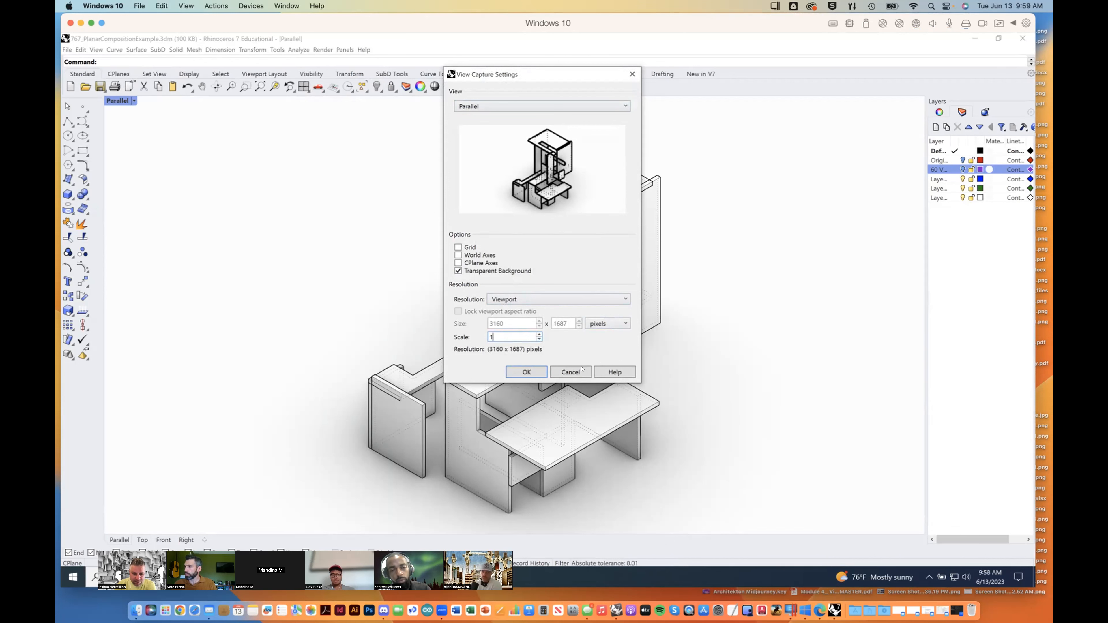
click(528, 372)
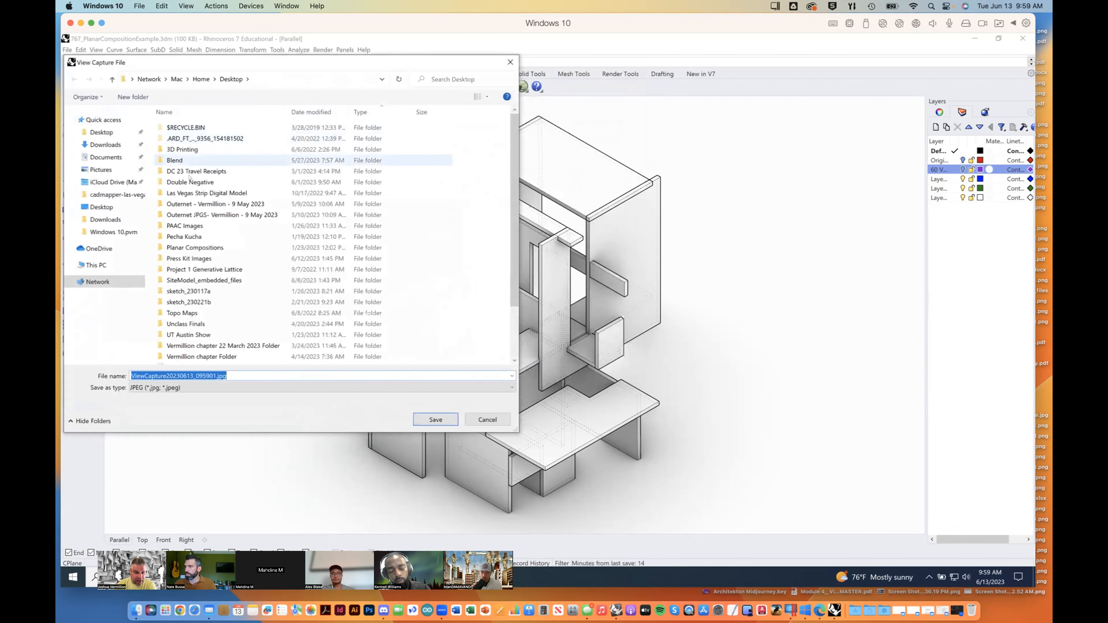
Step: Save the view capture to the Desktop as a PNG named Iso01
click(101, 132)
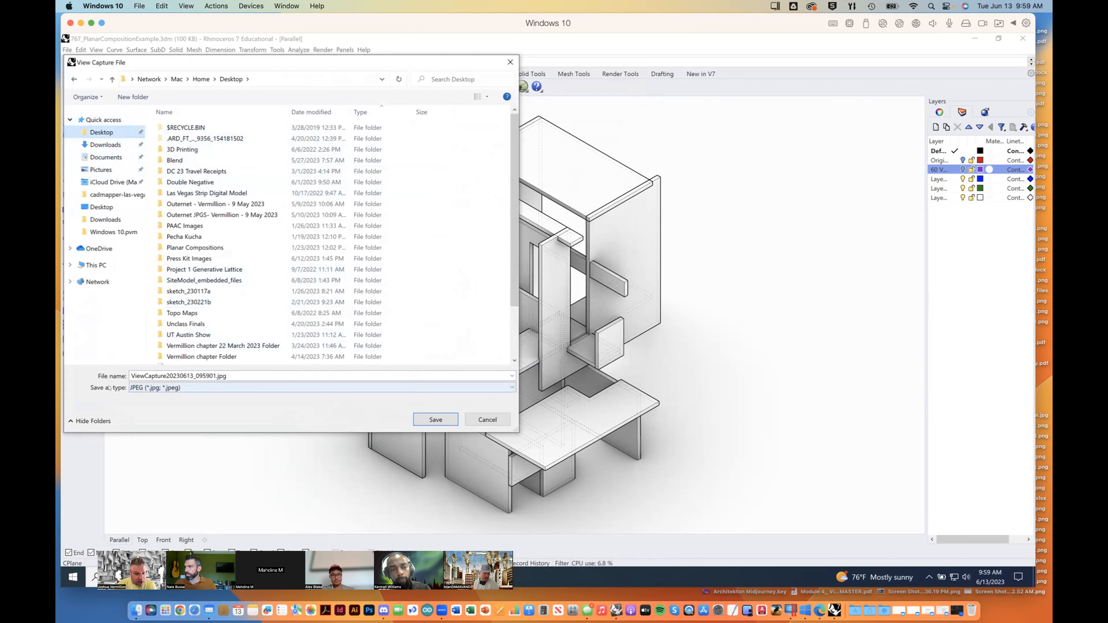
click(150, 387)
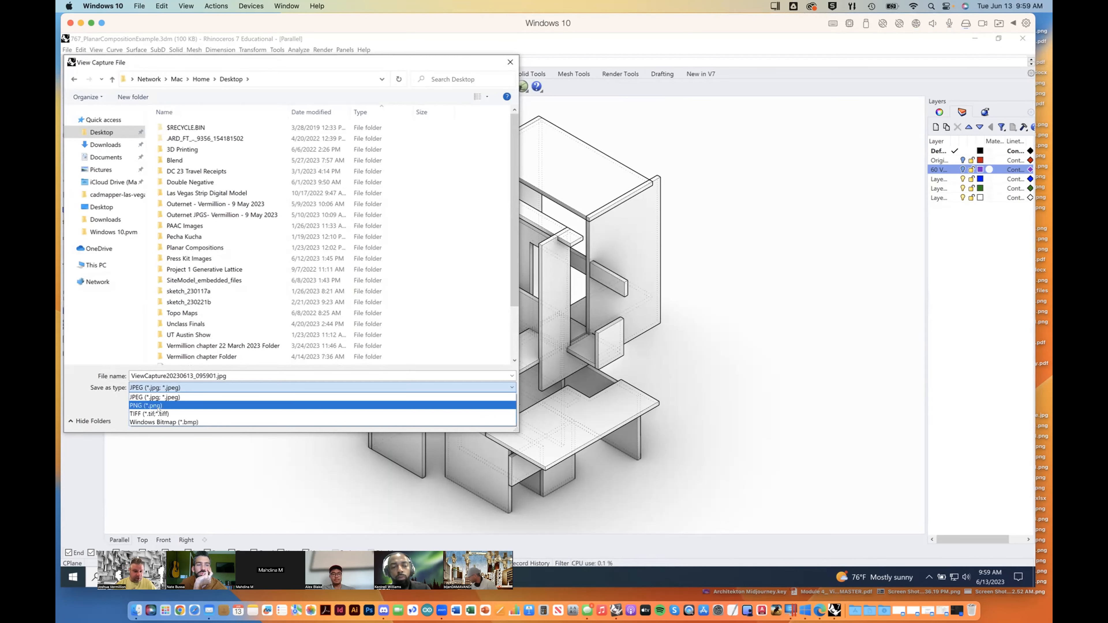
click(158, 407)
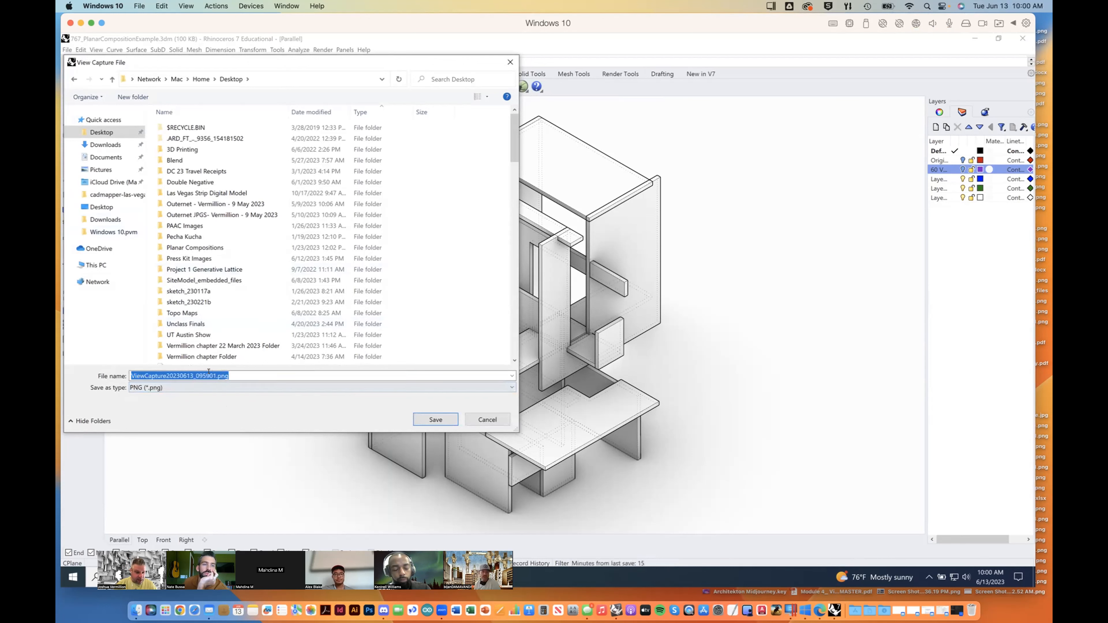
drag(217, 377, 104, 374)
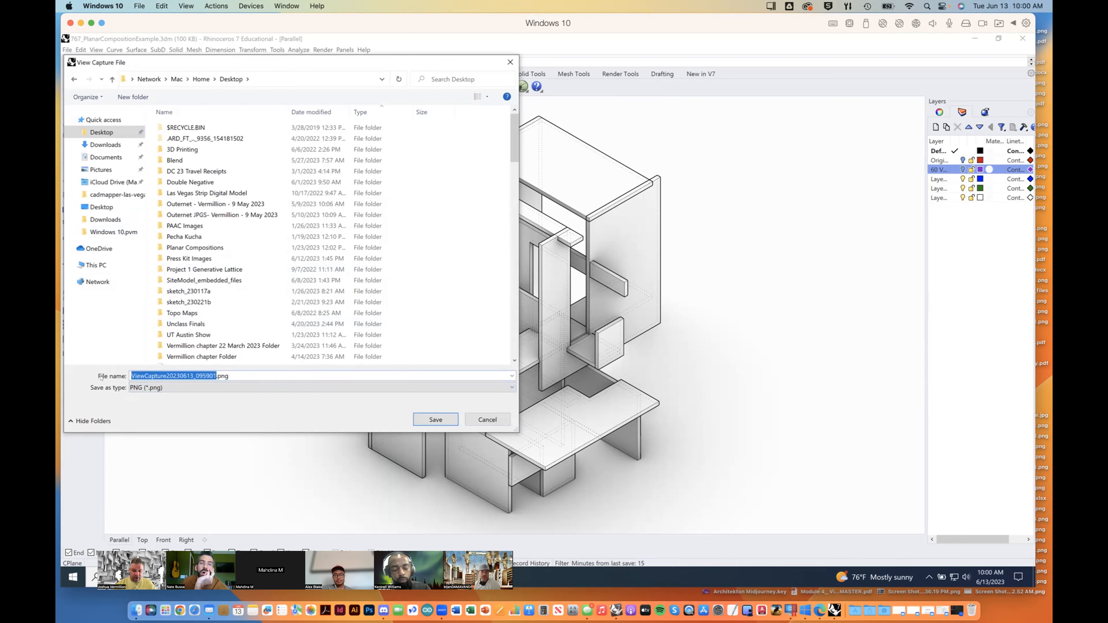
text(Iso0)
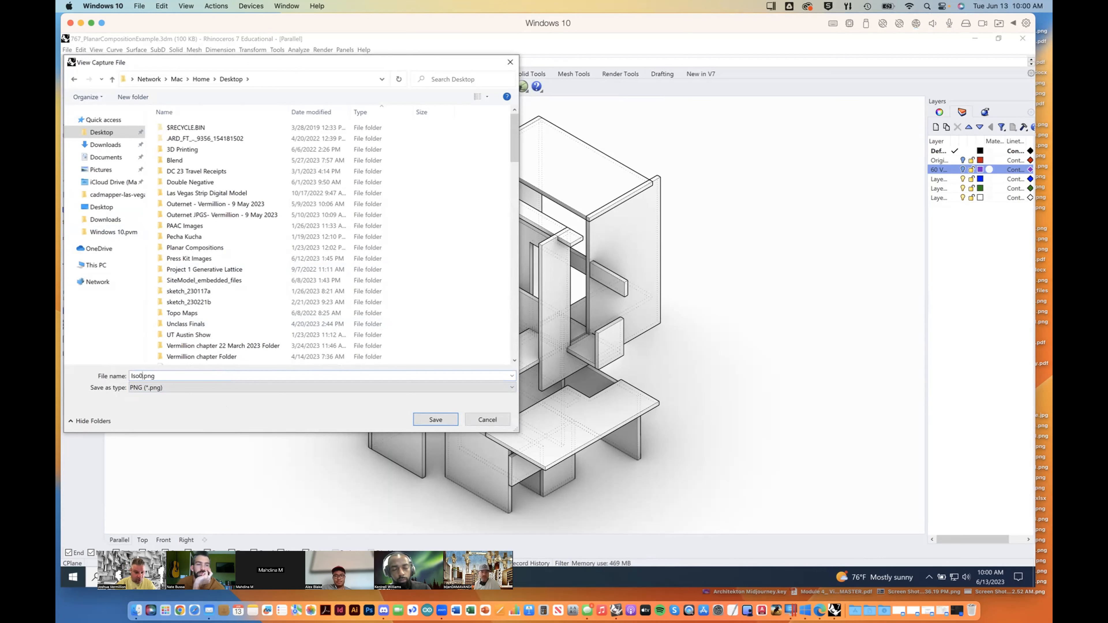
text(1)
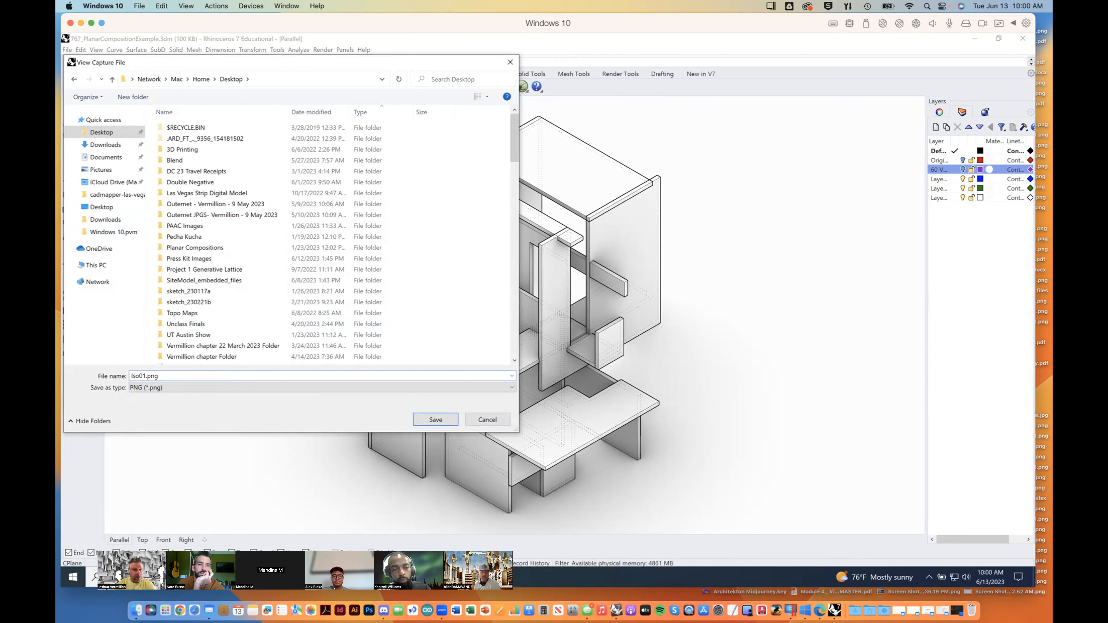
key(Return)
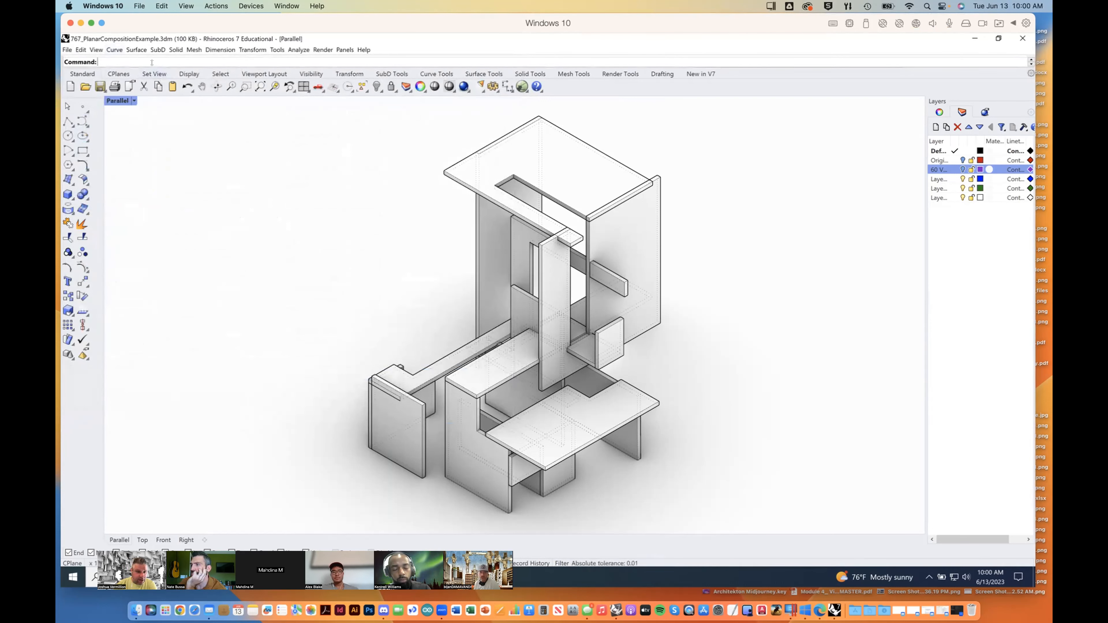
drag(150, 80, 155, 84)
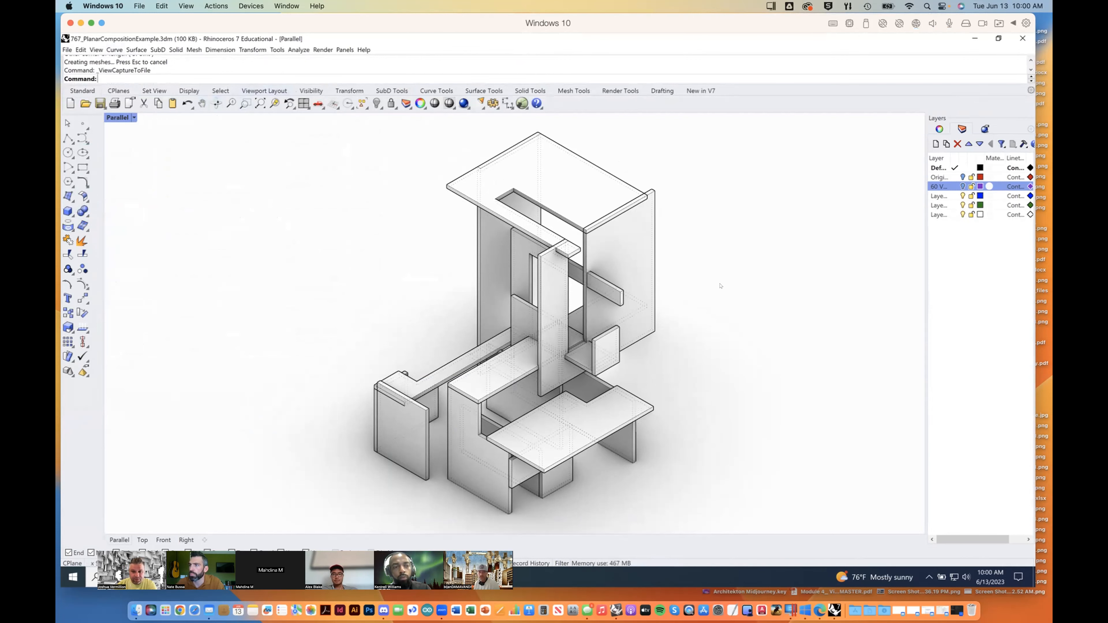
Step: Preview the exported Iso01.png on the Mac desktop, close the preview and return to the Windows Rhino model
key(F11)
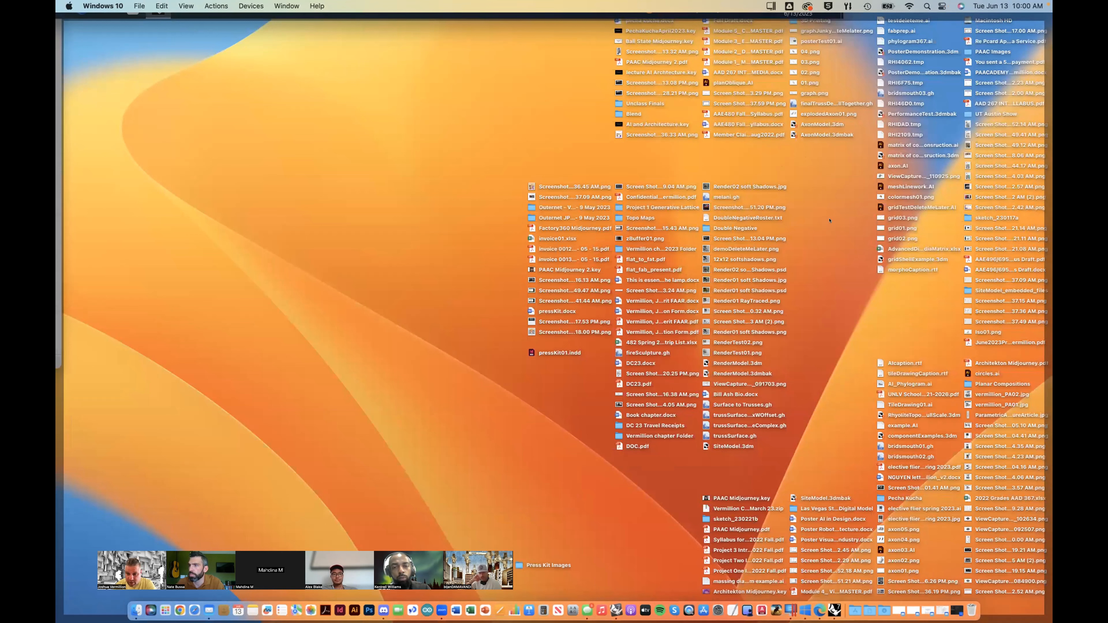
click(981, 332)
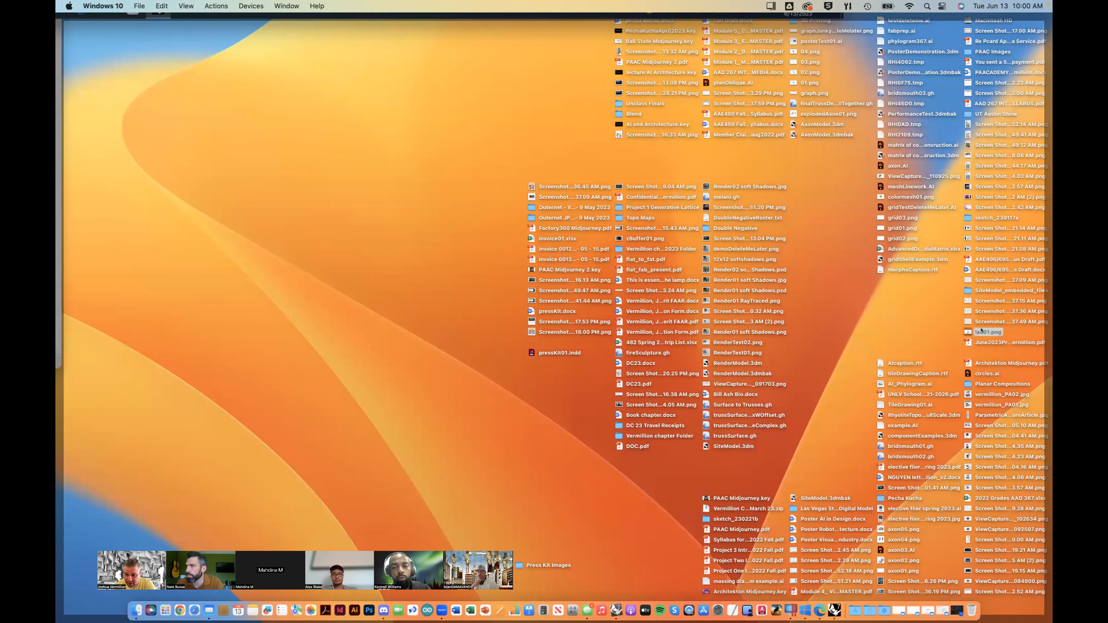
key(space)
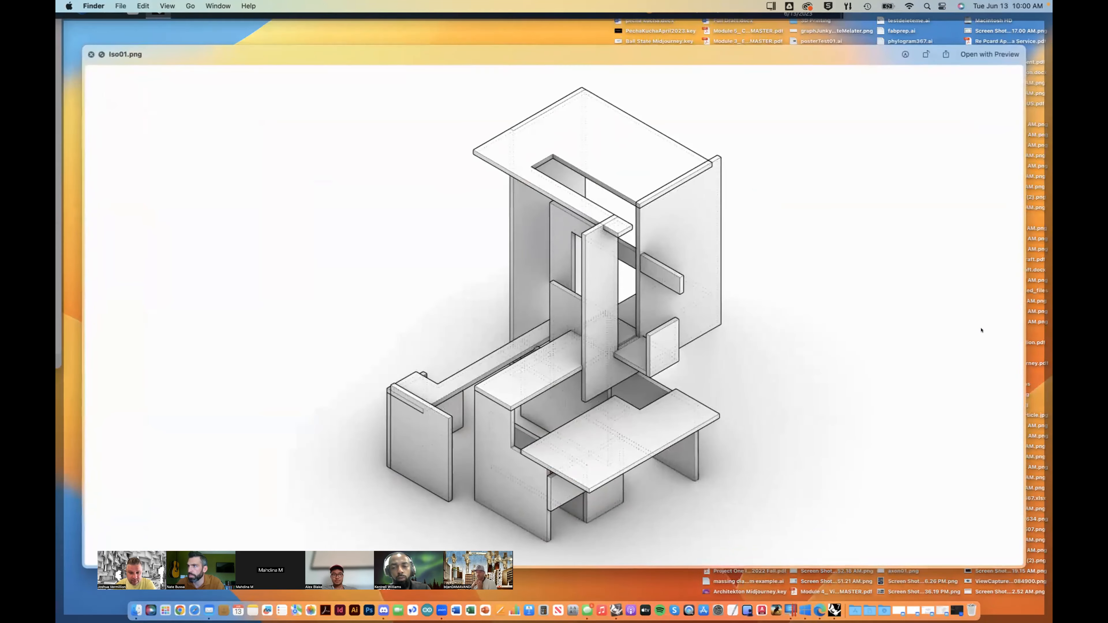
key(space)
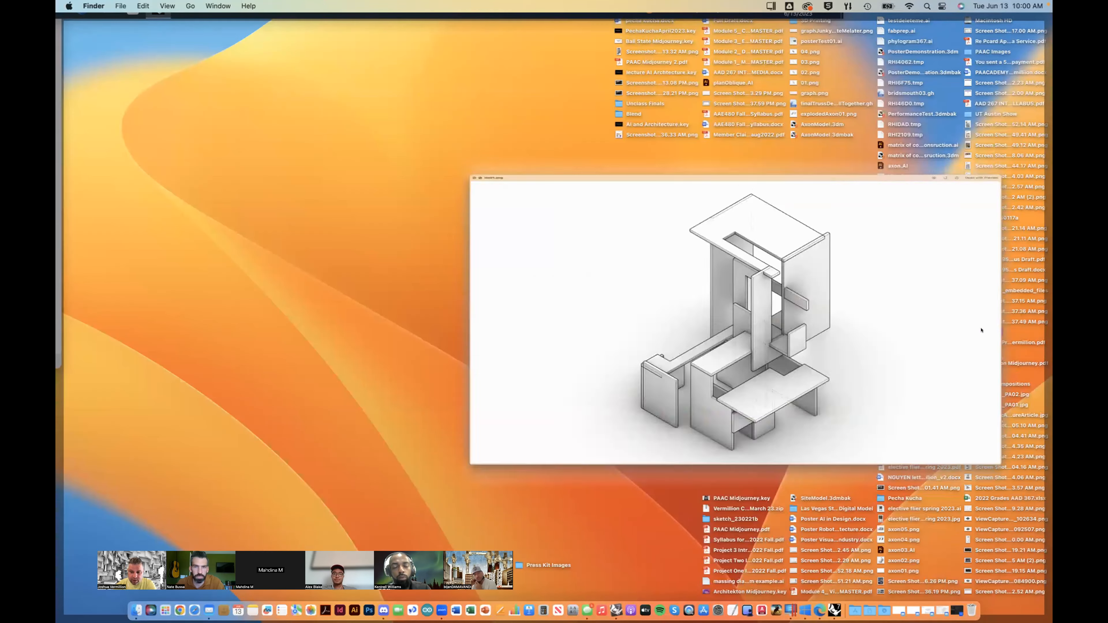
key(F11)
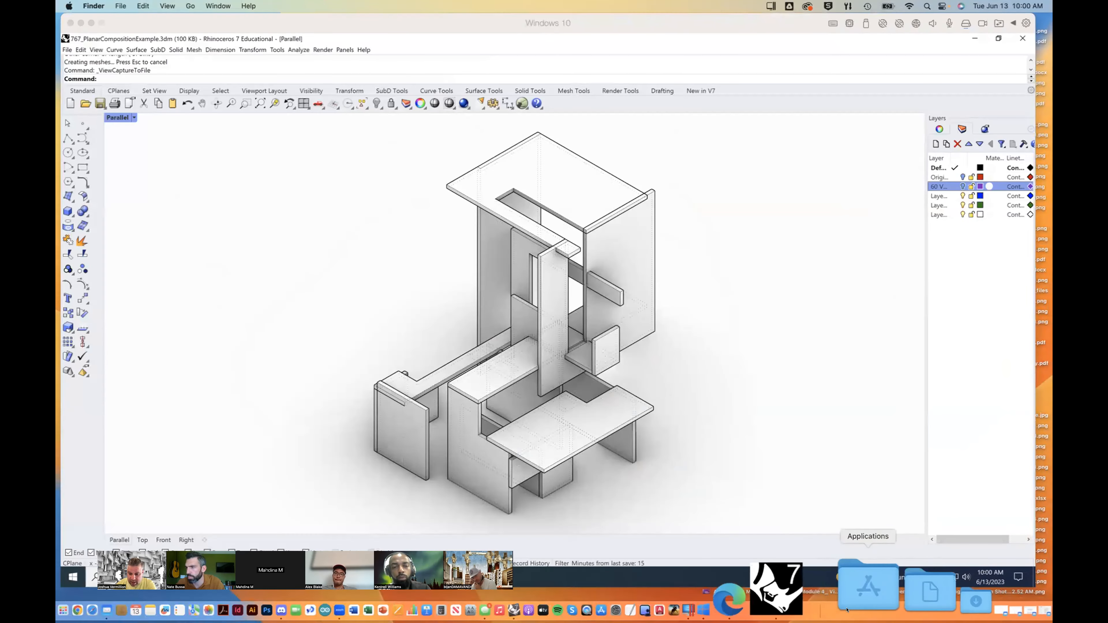
Step: Switch to Rhino 7 for Mac, start a new model and enlarge its window to fill most of the screen
key(F11)
click(829, 591)
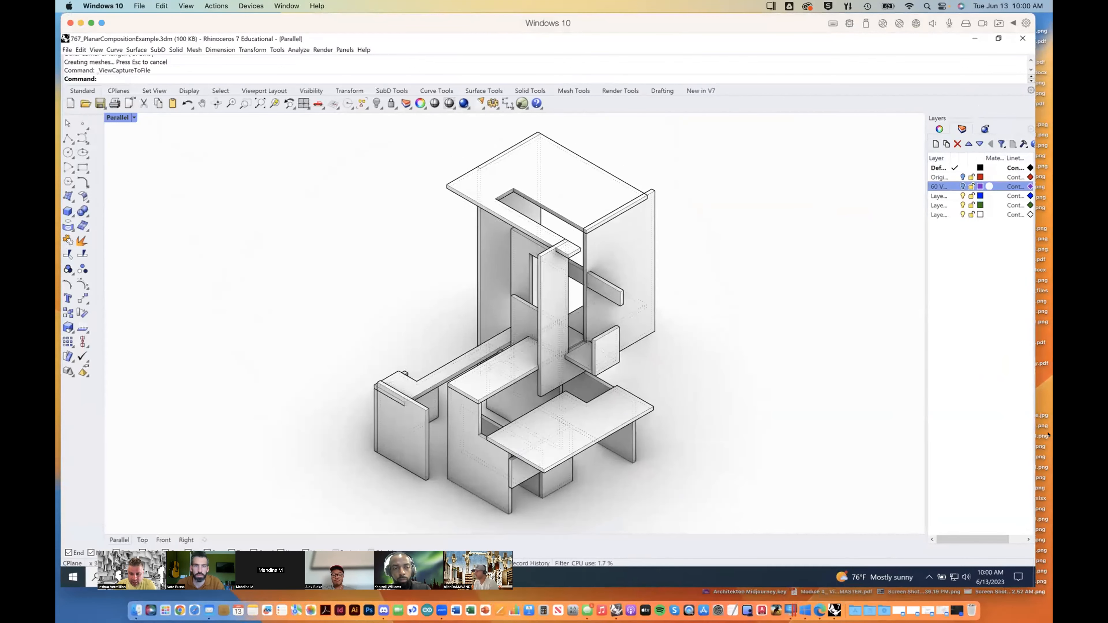
mouse_move(1052, 1)
mouse_move(1052, 622)
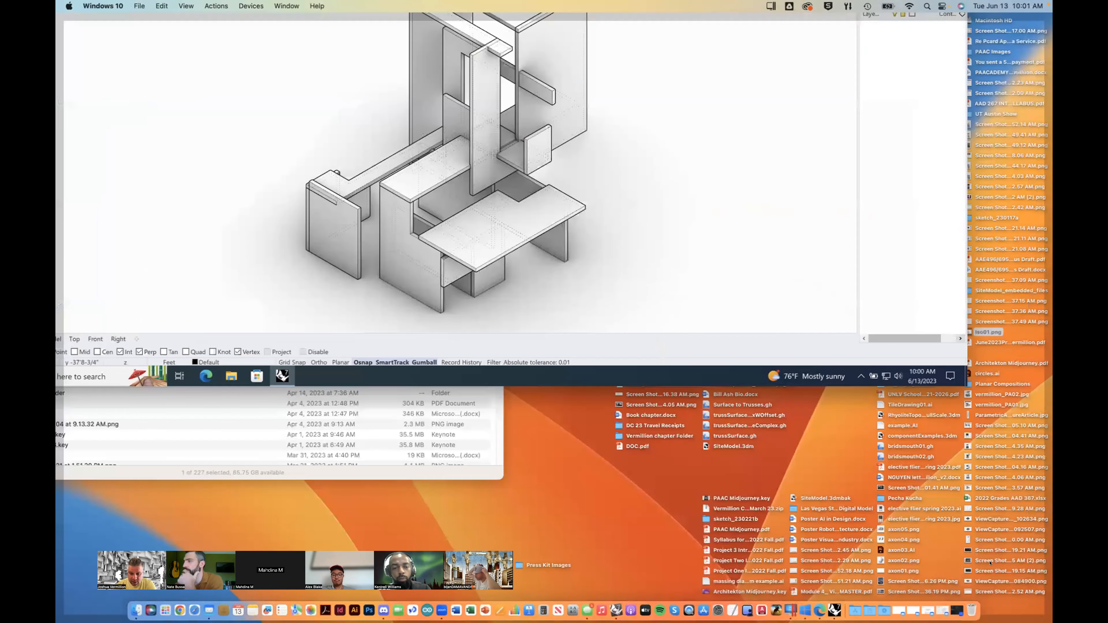
click(831, 590)
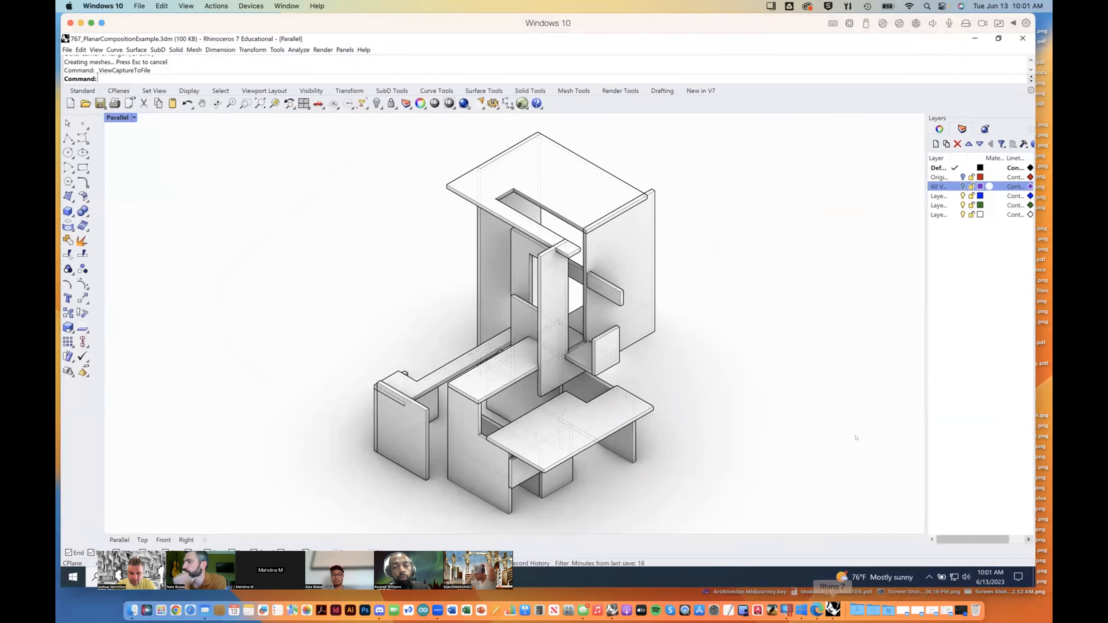
mouse_move(1052, 622)
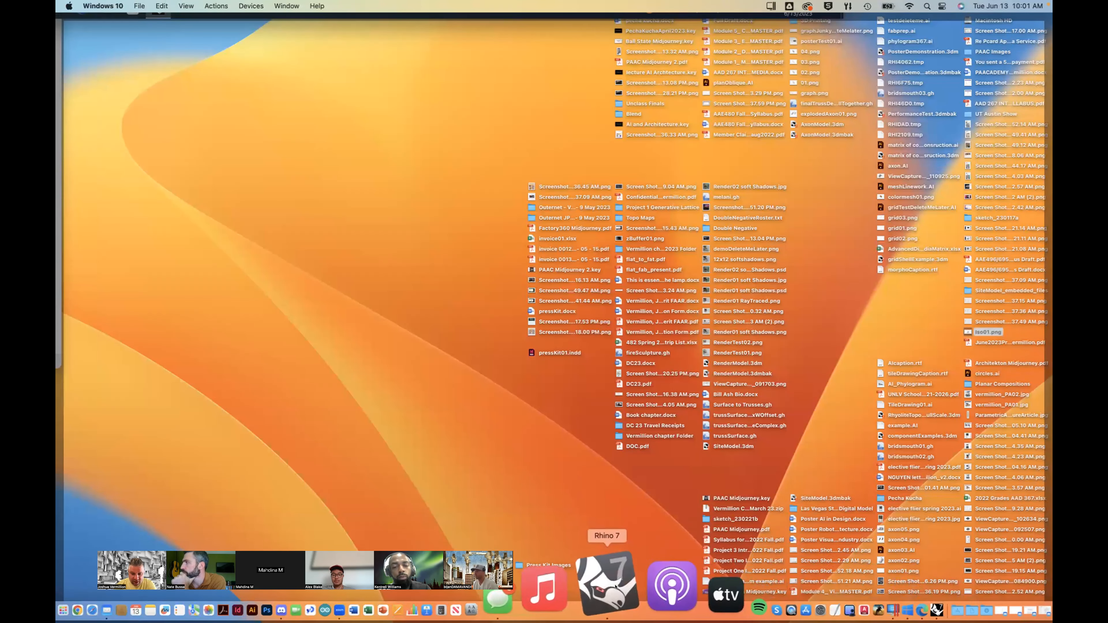
click(603, 595)
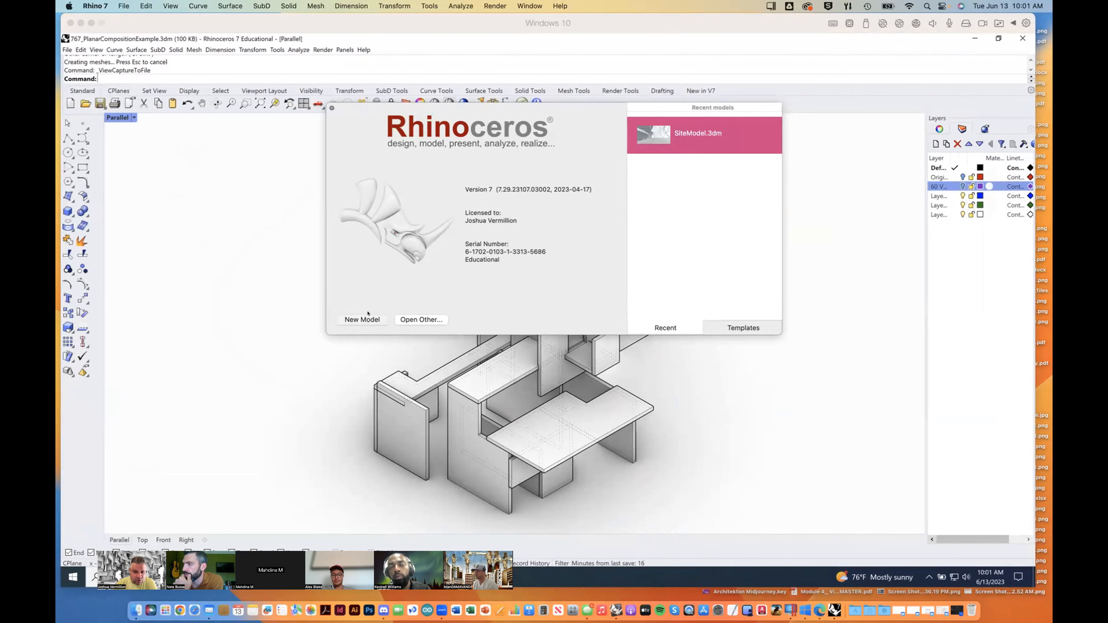
click(376, 320)
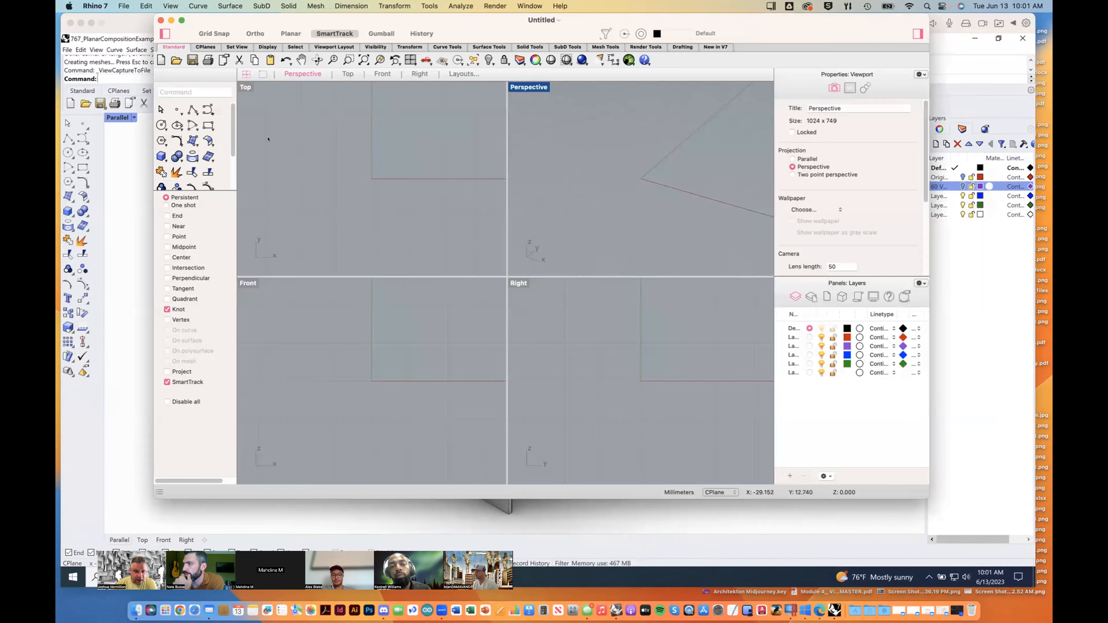
drag(415, 21, 343, 21)
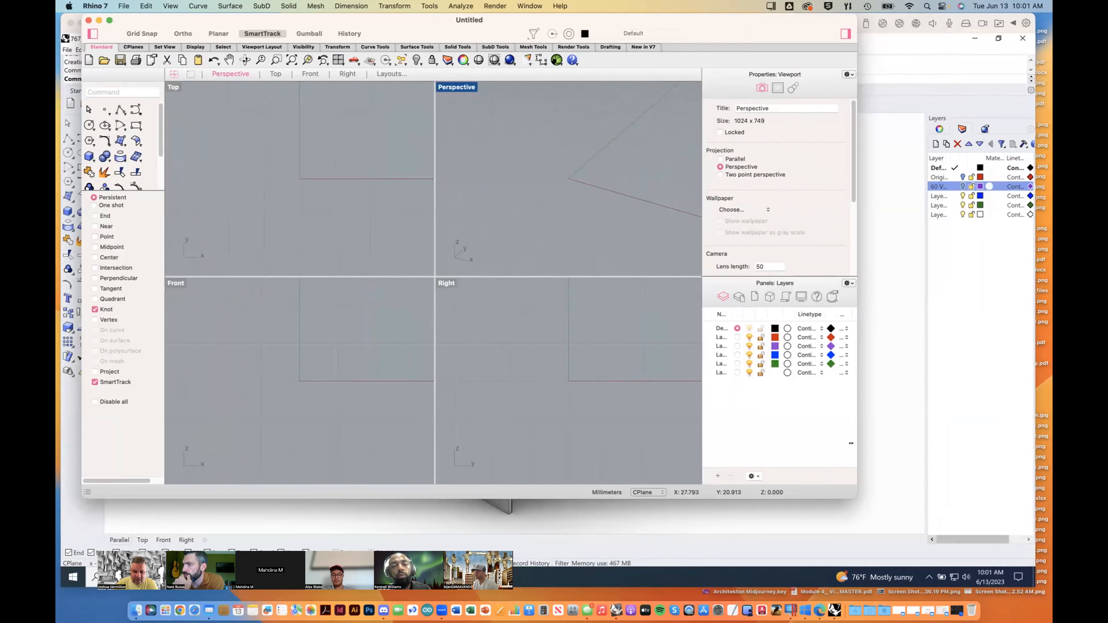
drag(848, 494, 988, 557)
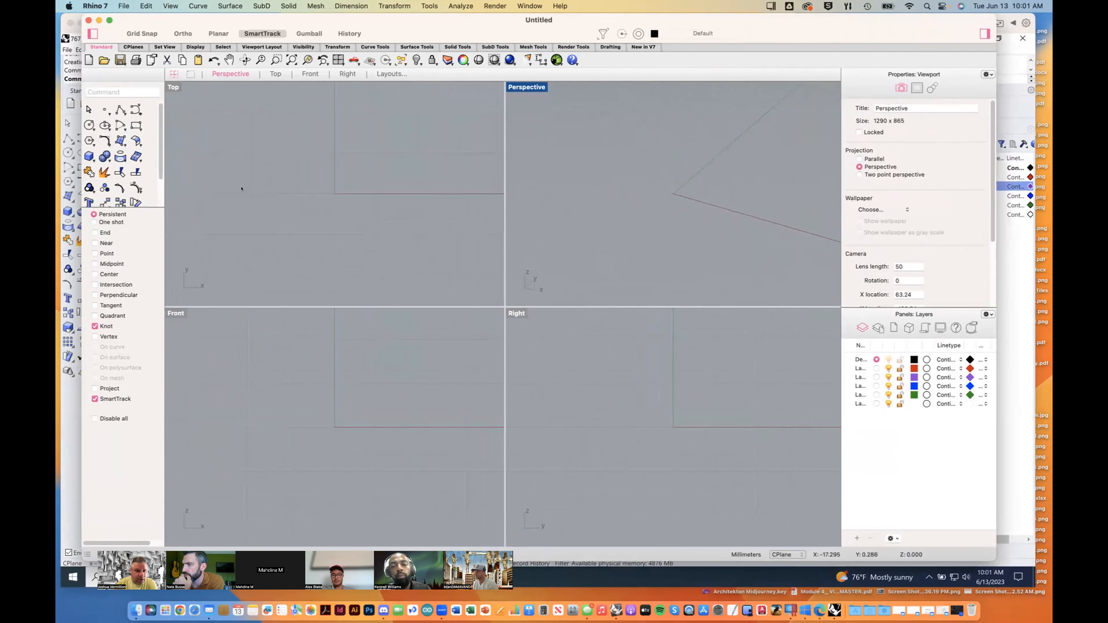
Step: Draw two overlapping boxes of different footprints and heights, corner to corner with height, in the Perspective view
click(90, 156)
click(581, 218)
click(749, 182)
click(712, 108)
right_click(674, 223)
click(666, 230)
click(758, 297)
click(628, 210)
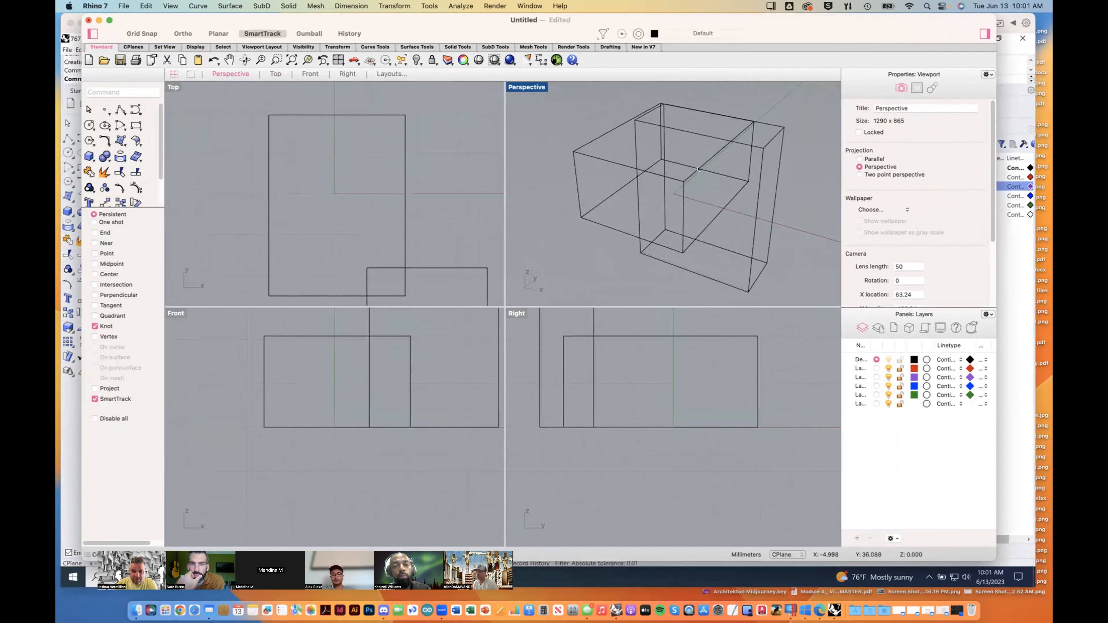
right_drag(626, 213, 634, 214)
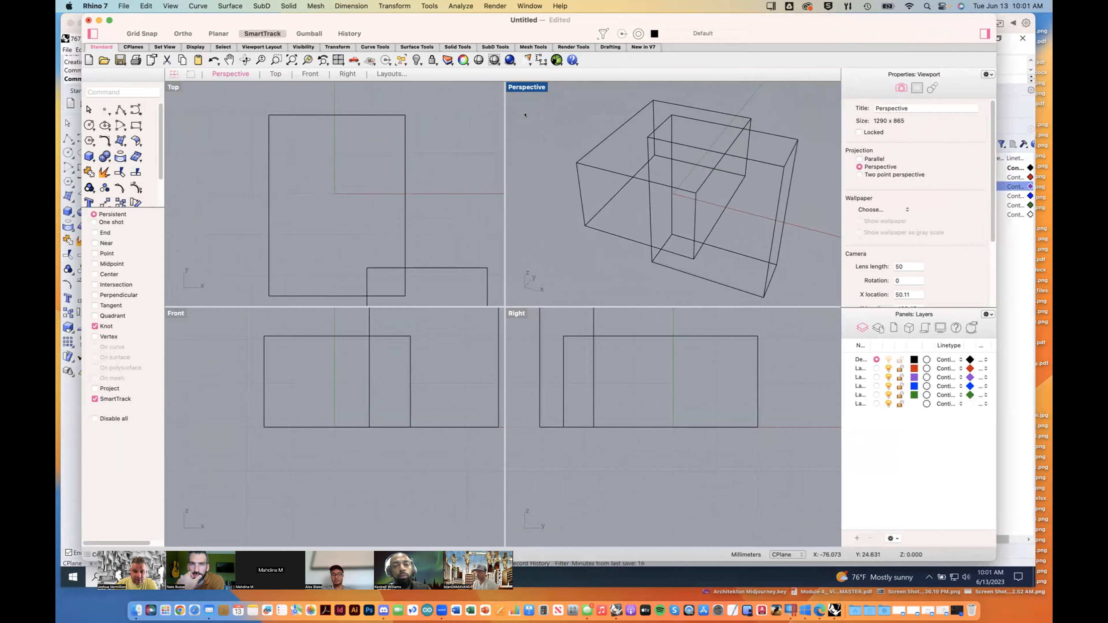
Step: Show the Perspective view in Rendered display mode and view the two boxes from another angle
click(519, 86)
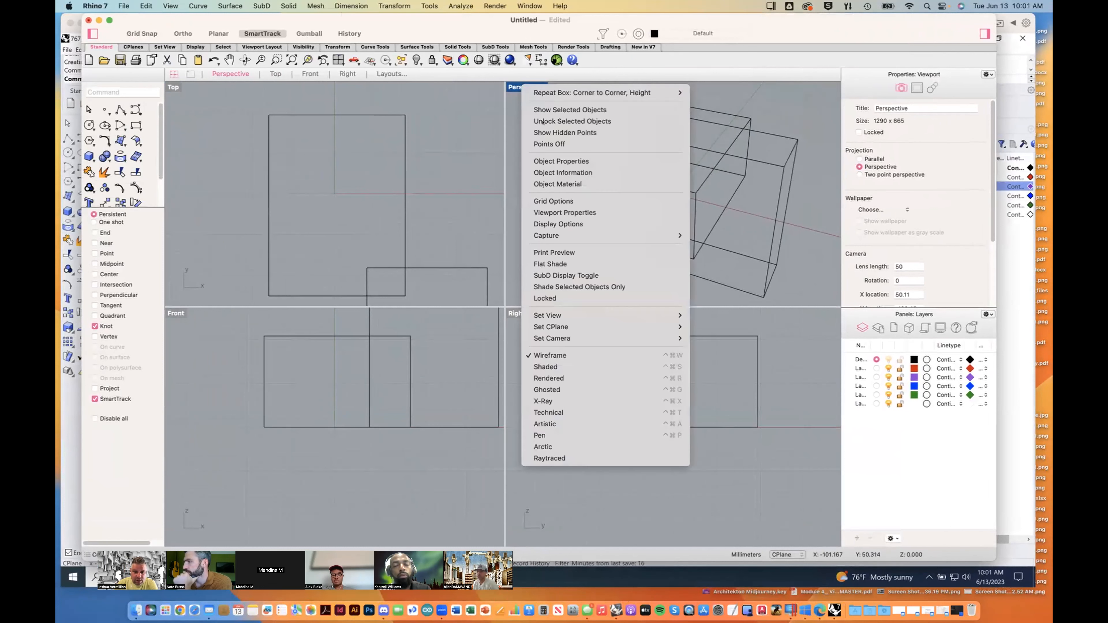
click(559, 377)
right_drag(672, 205, 655, 224)
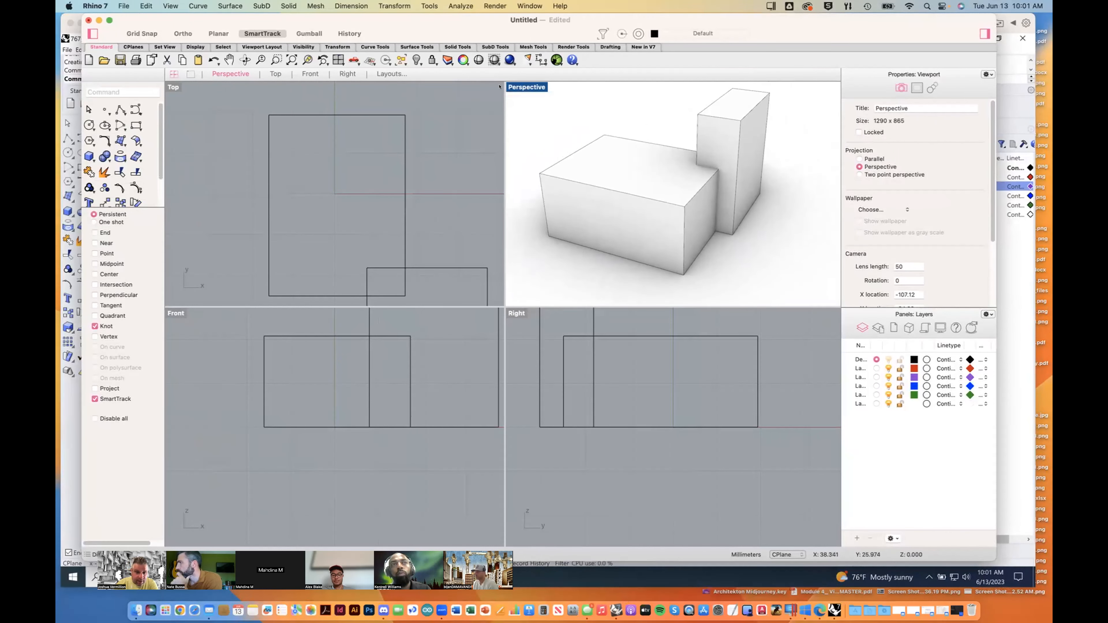
Step: Open the Display Modes page of the Rhino preferences
click(96, 6)
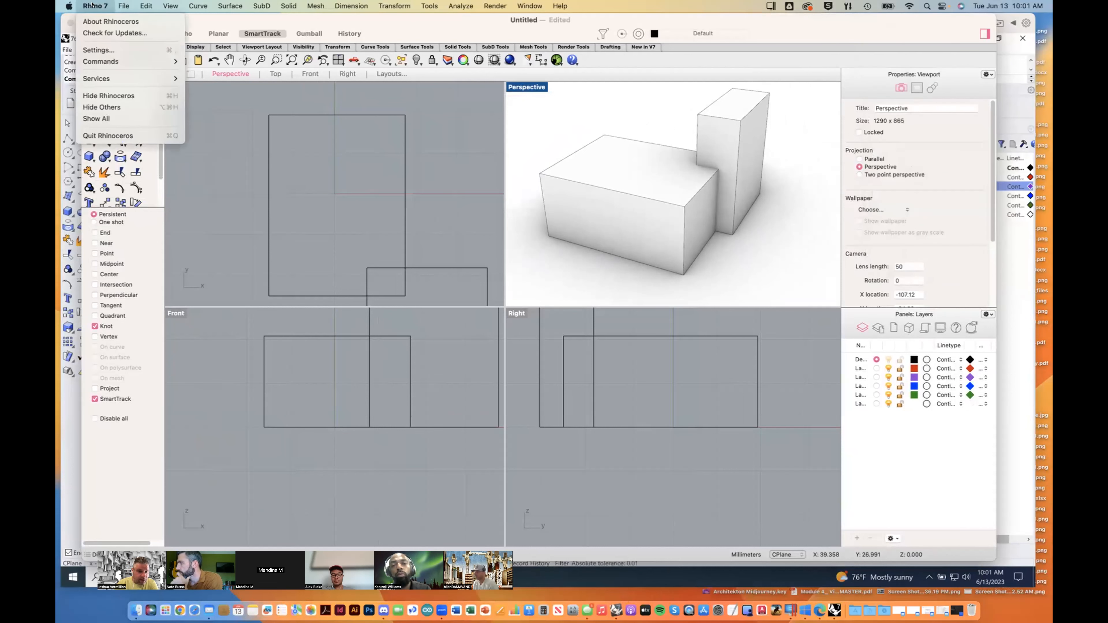
click(108, 47)
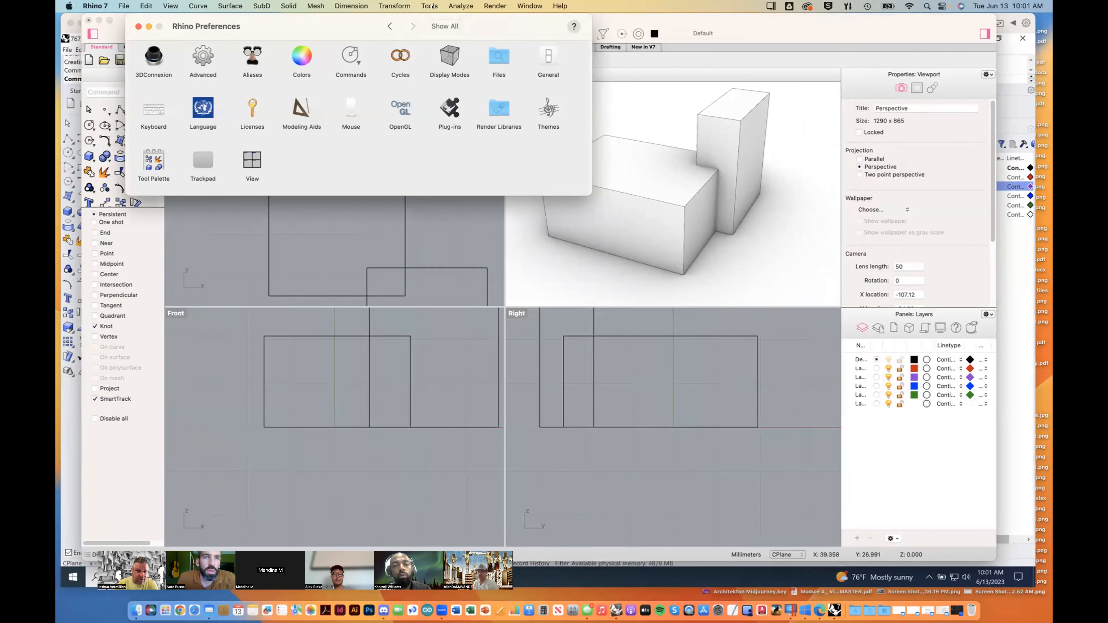
click(444, 60)
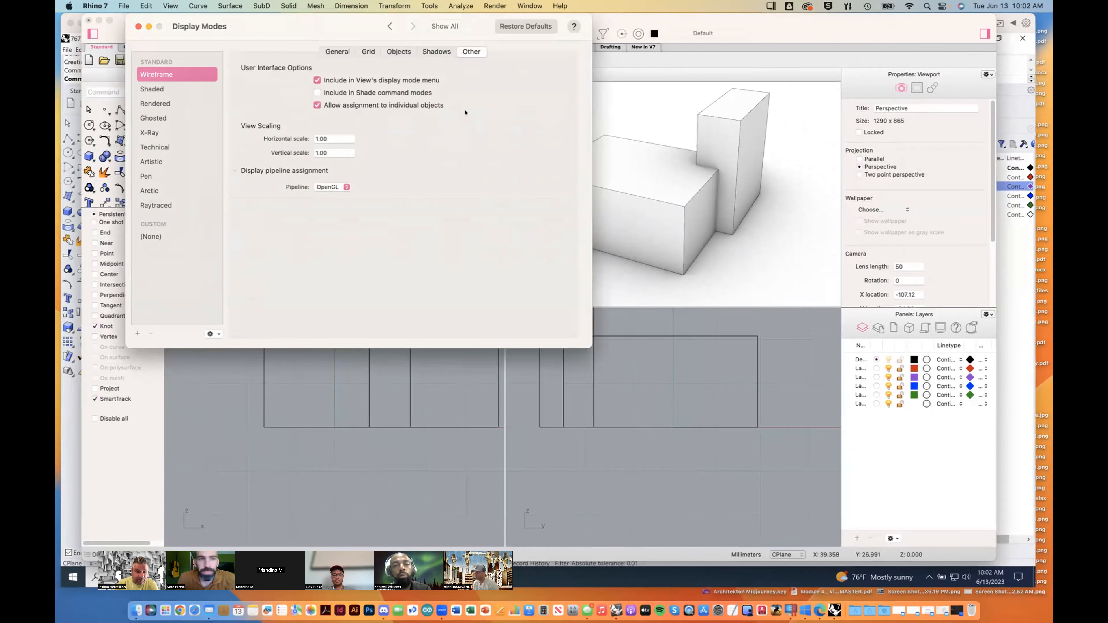
Step: Look through the settings of the standard display modes from Wireframe to Raytraced
click(166, 205)
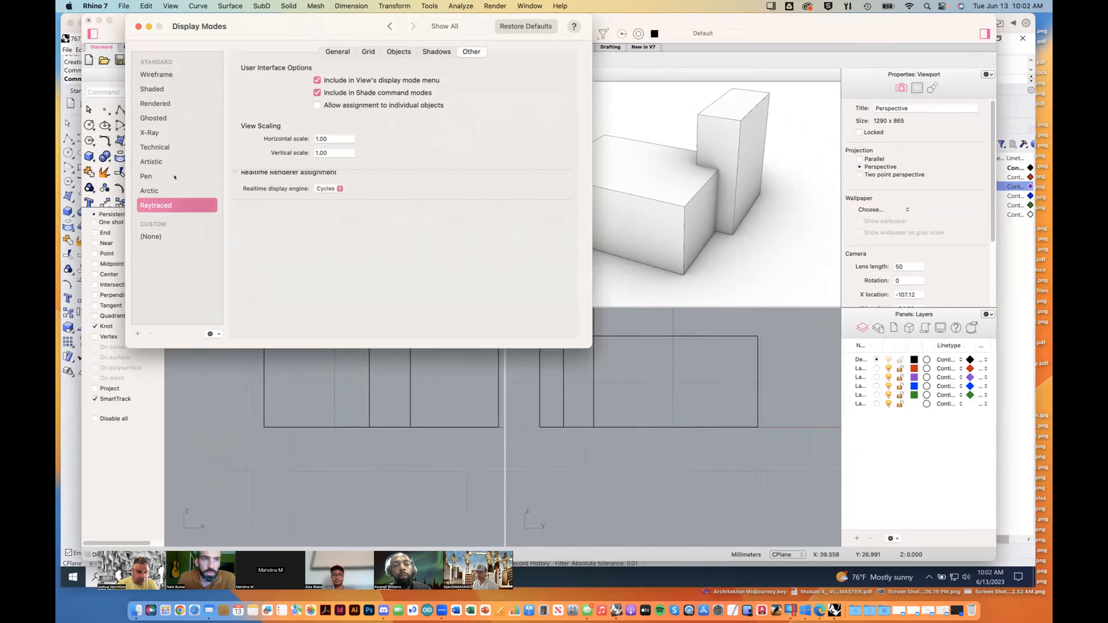
click(157, 75)
click(153, 89)
click(153, 104)
click(151, 117)
click(151, 132)
click(151, 147)
click(151, 161)
click(151, 176)
click(151, 190)
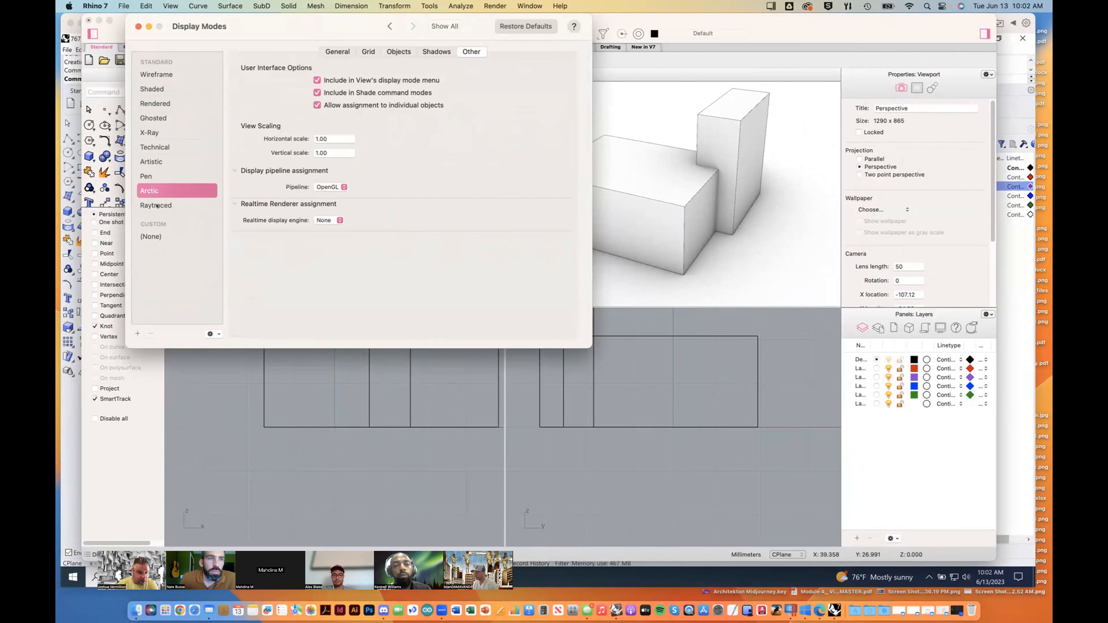
click(151, 205)
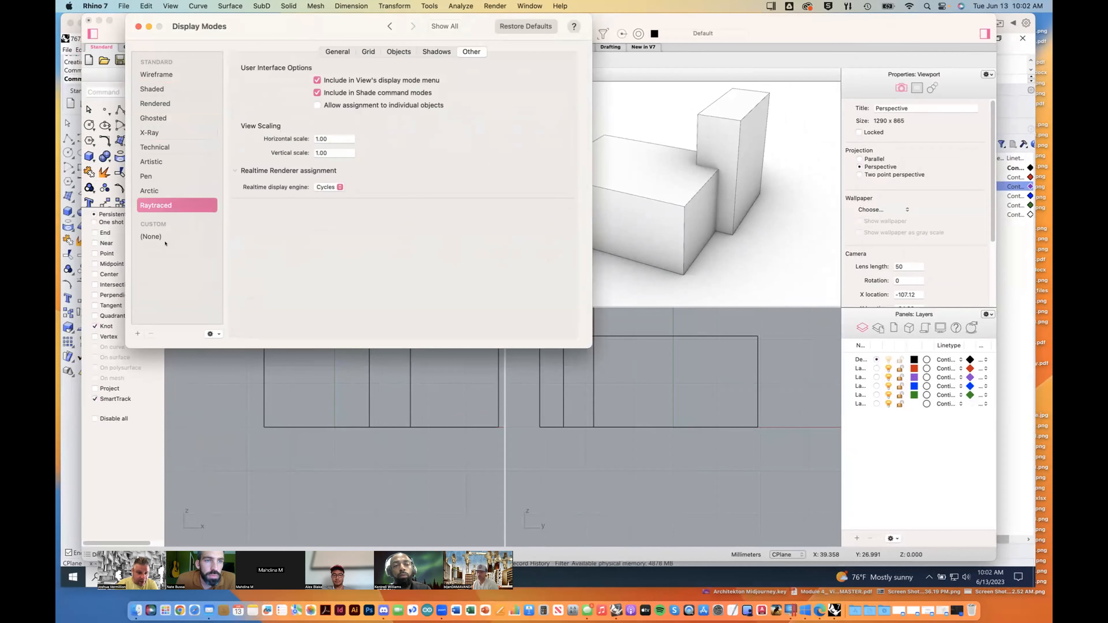
Step: Create a custom display mode as a copy of Technical and select the copy for editing
click(151, 147)
click(215, 332)
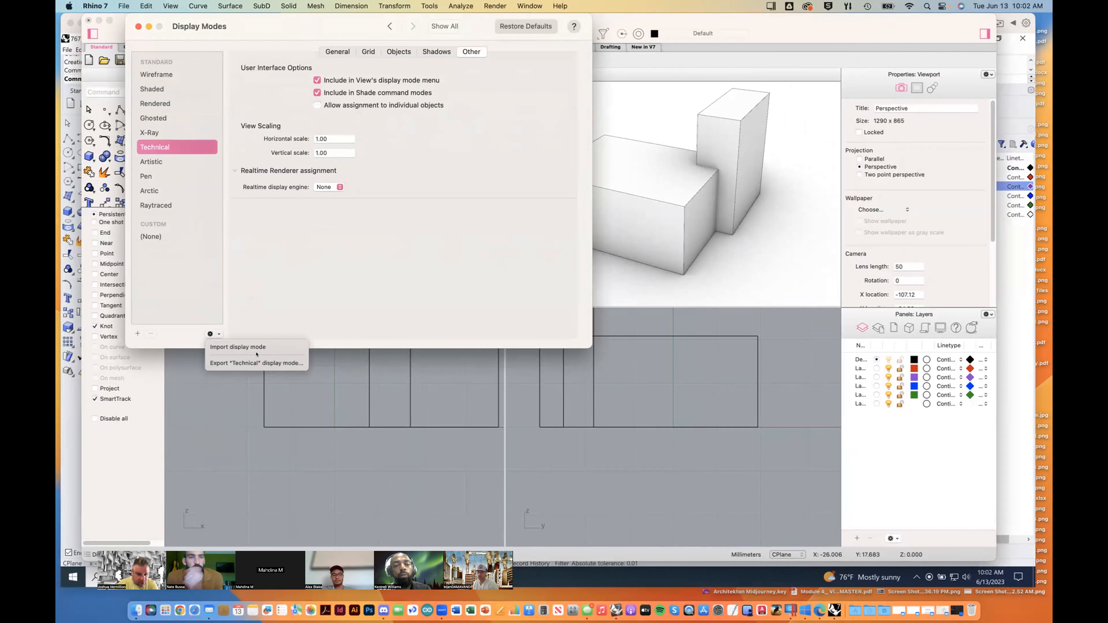
click(165, 336)
click(138, 333)
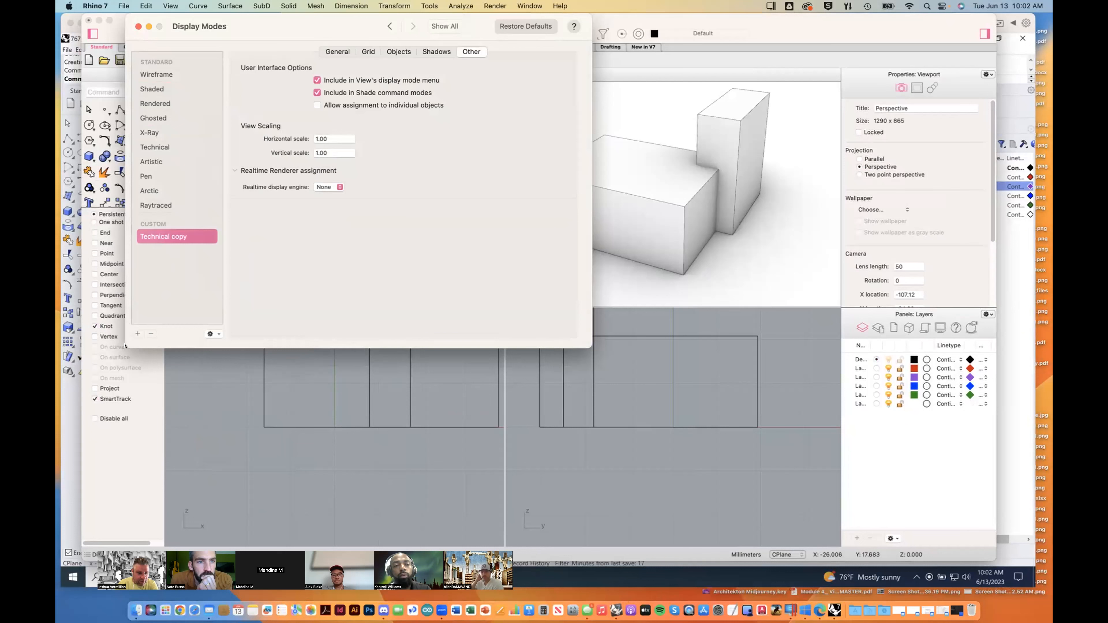
click(144, 147)
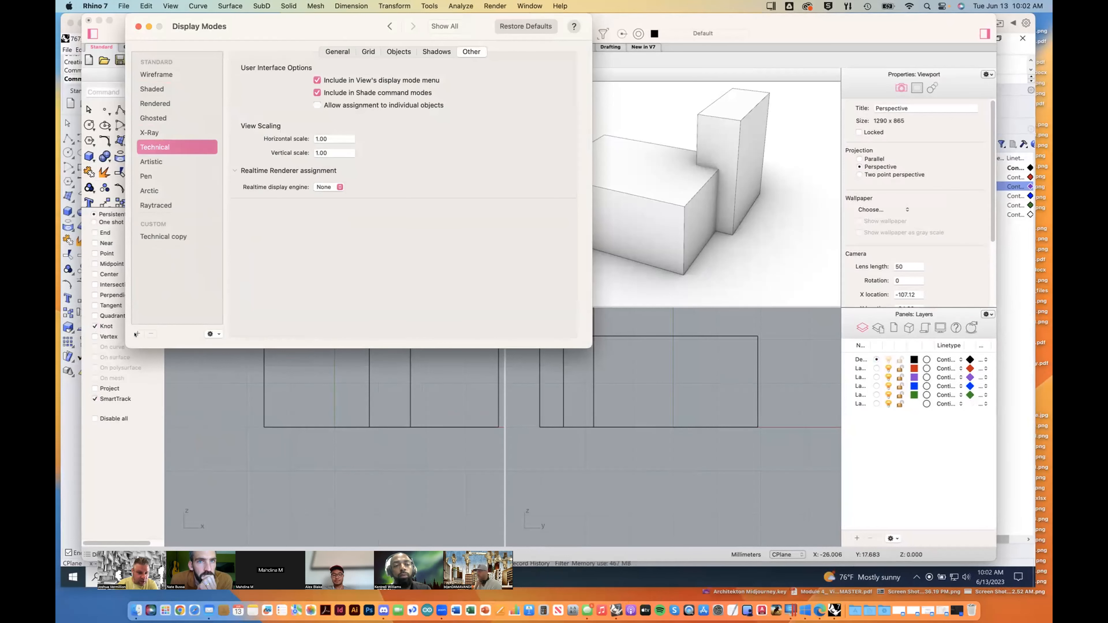
click(166, 236)
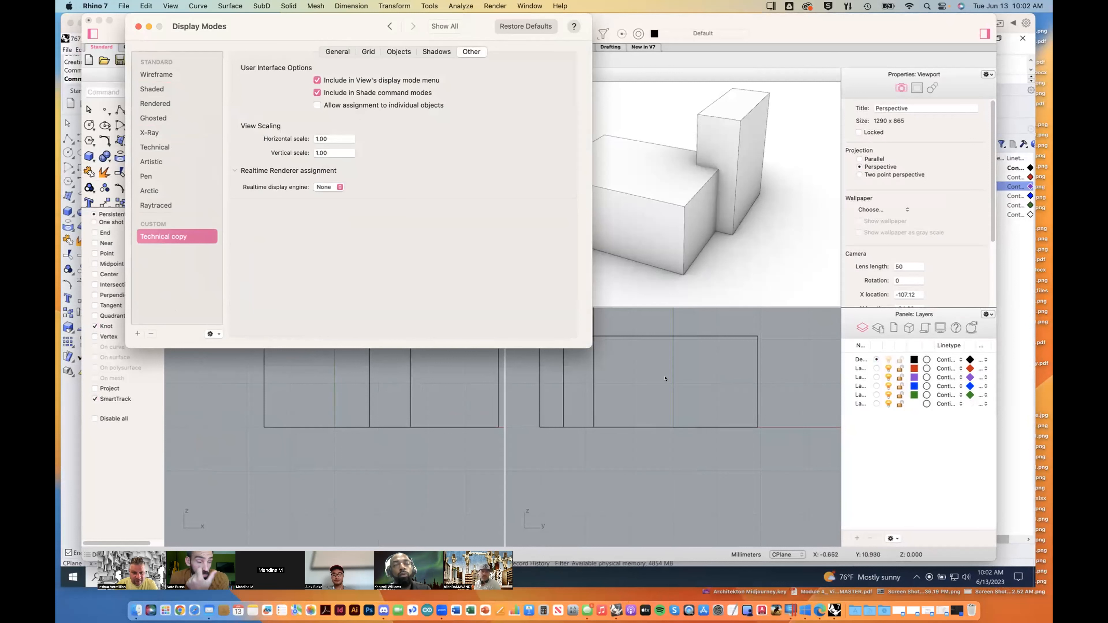
Step: Look through the Technical copy's general, grid, shadow and other settings, including the shading effect and shadow on/off choices
click(339, 52)
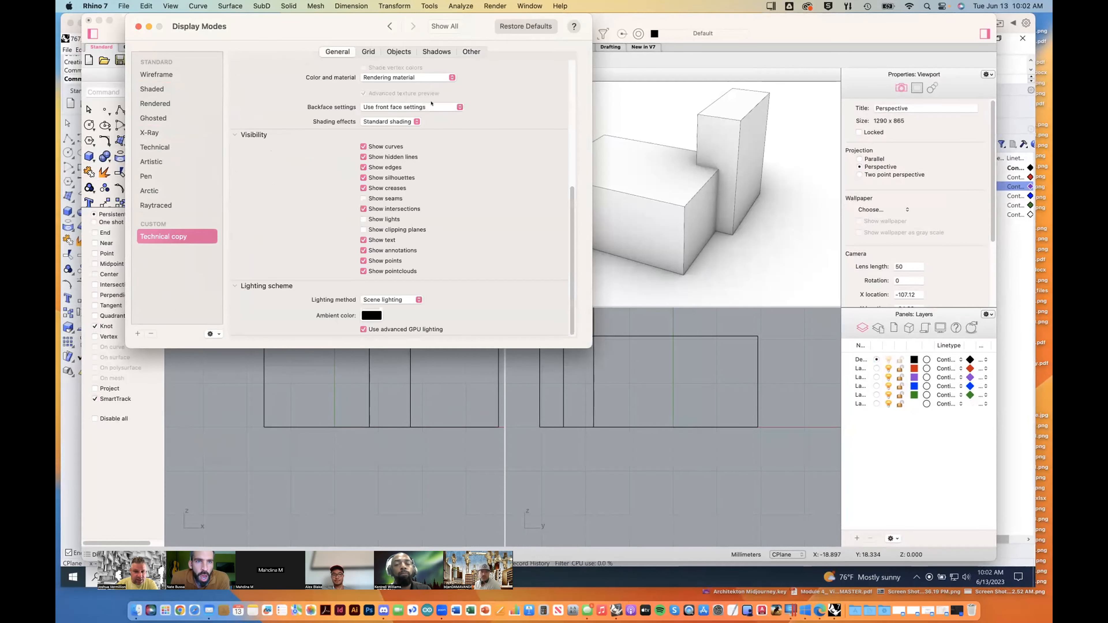
click(449, 78)
click(439, 79)
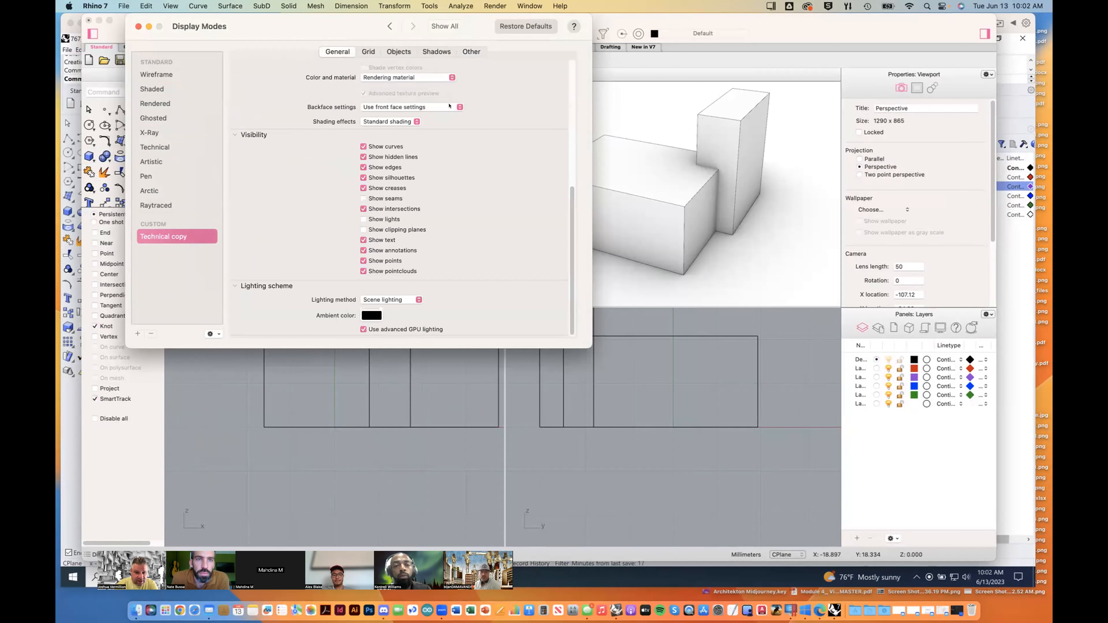
click(391, 121)
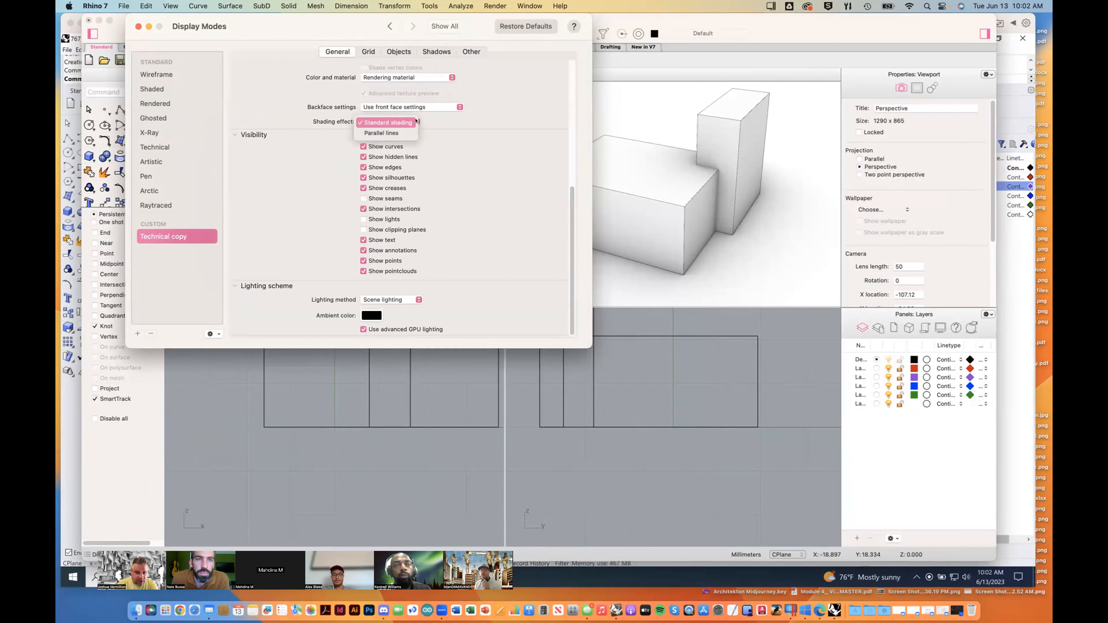
click(391, 123)
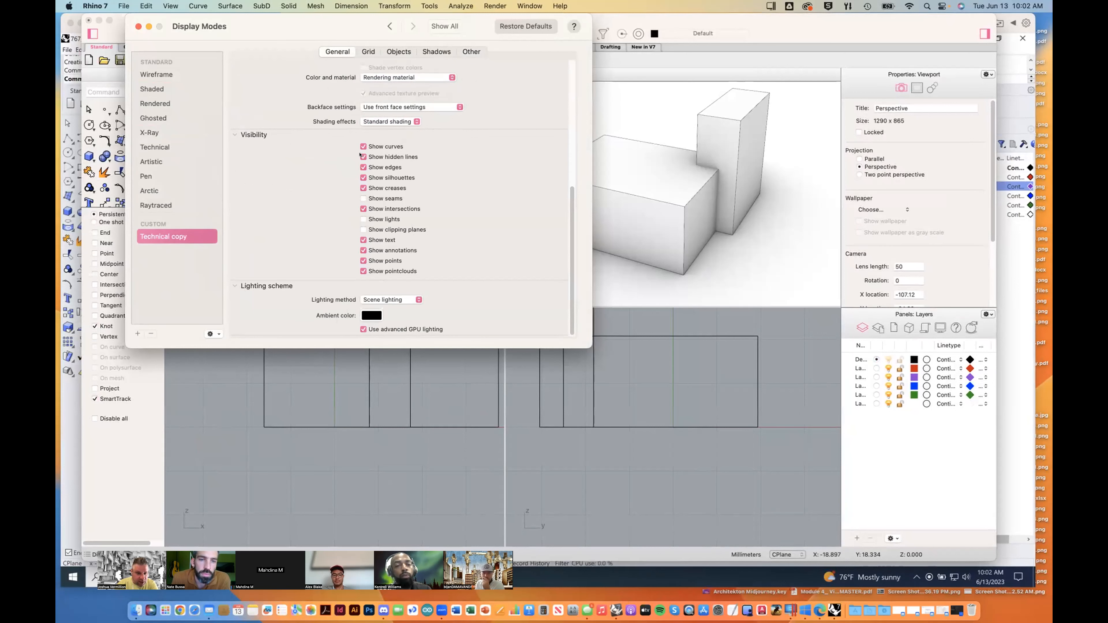
click(368, 51)
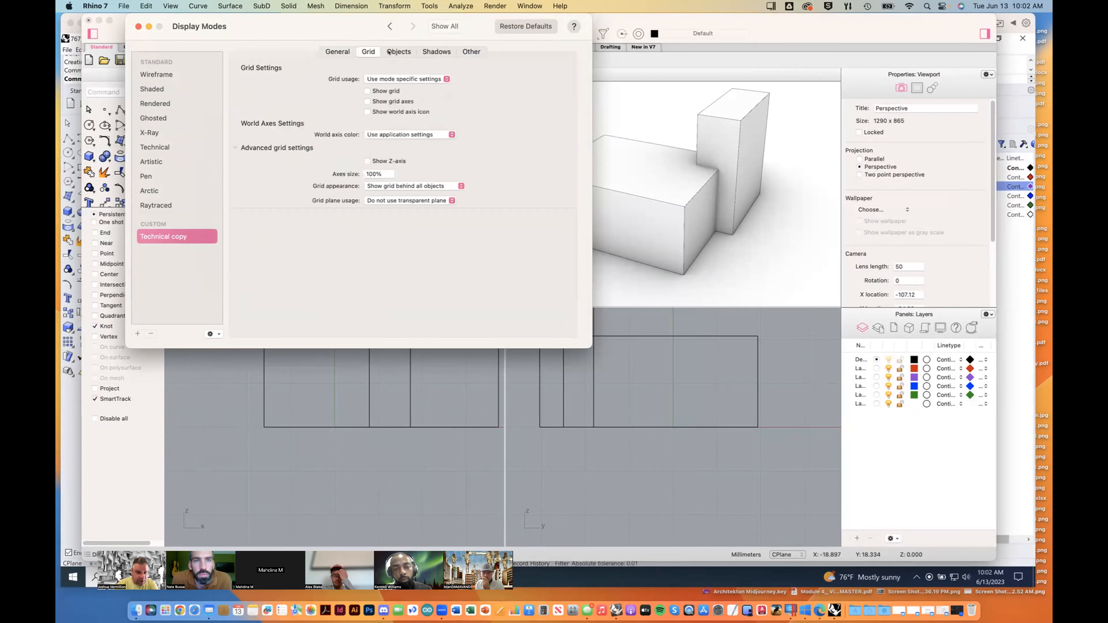
click(436, 51)
click(297, 73)
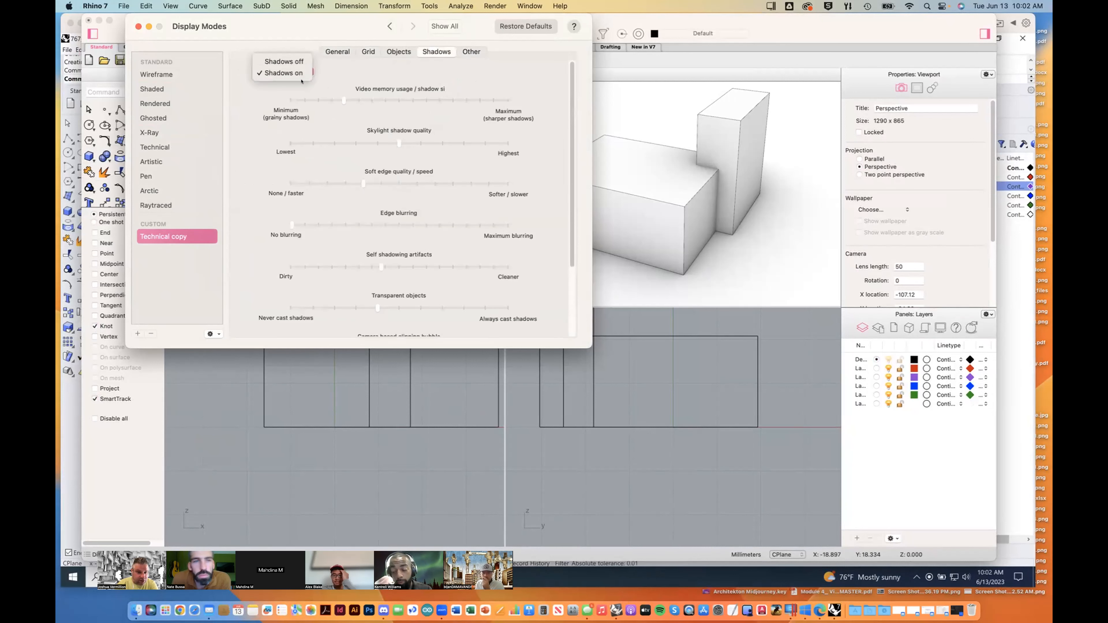
click(301, 80)
scroll(566, 227, down, 3)
scroll(566, 227, up, 3)
click(471, 49)
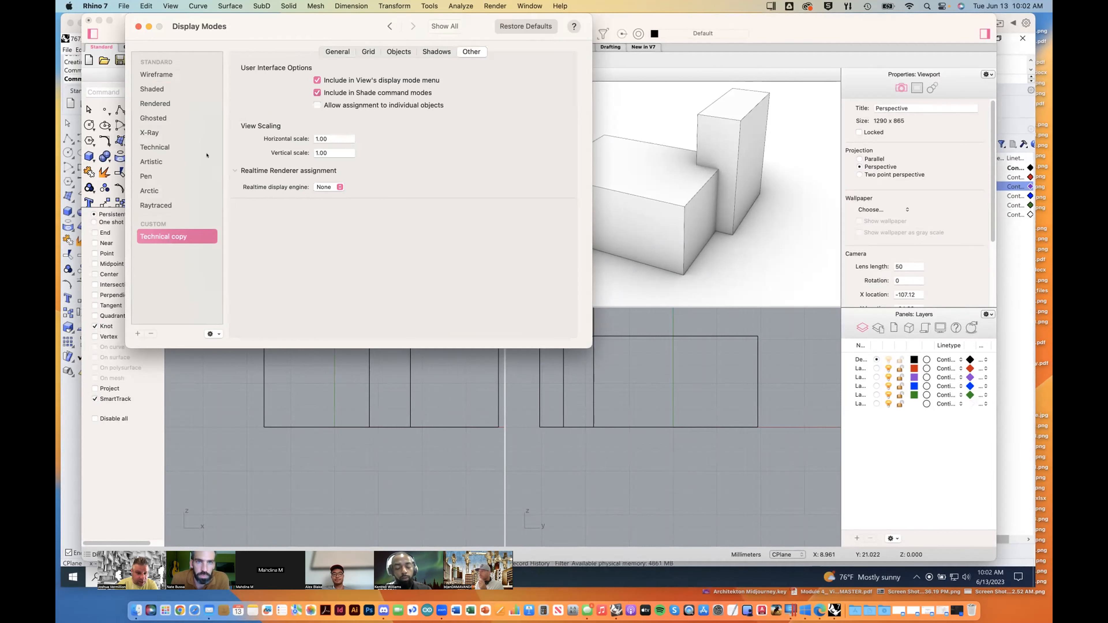
Step: In the Technical copy's object line settings, set the intersection line color usage to Use single color for all intersections
click(399, 50)
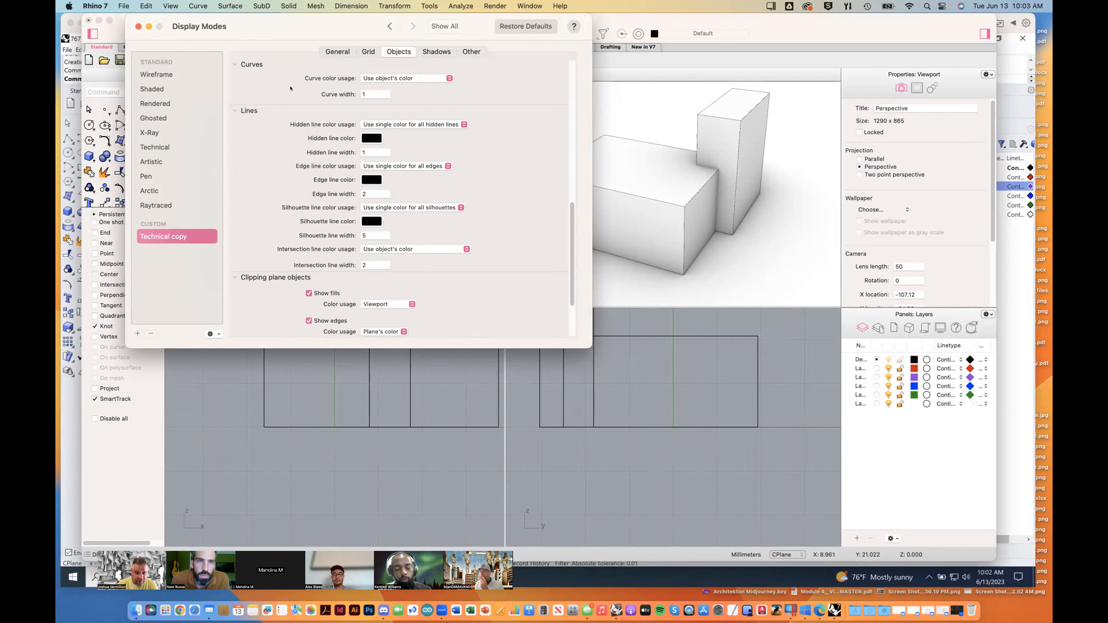
scroll(567, 228, up, 5)
scroll(566, 196, down, 5)
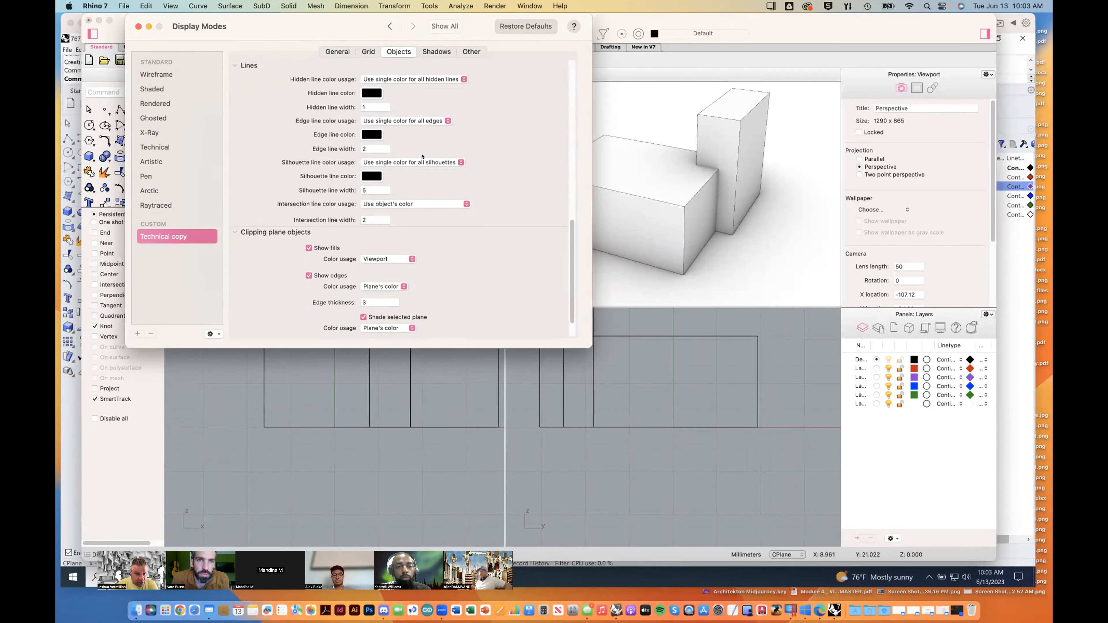
click(418, 206)
click(406, 214)
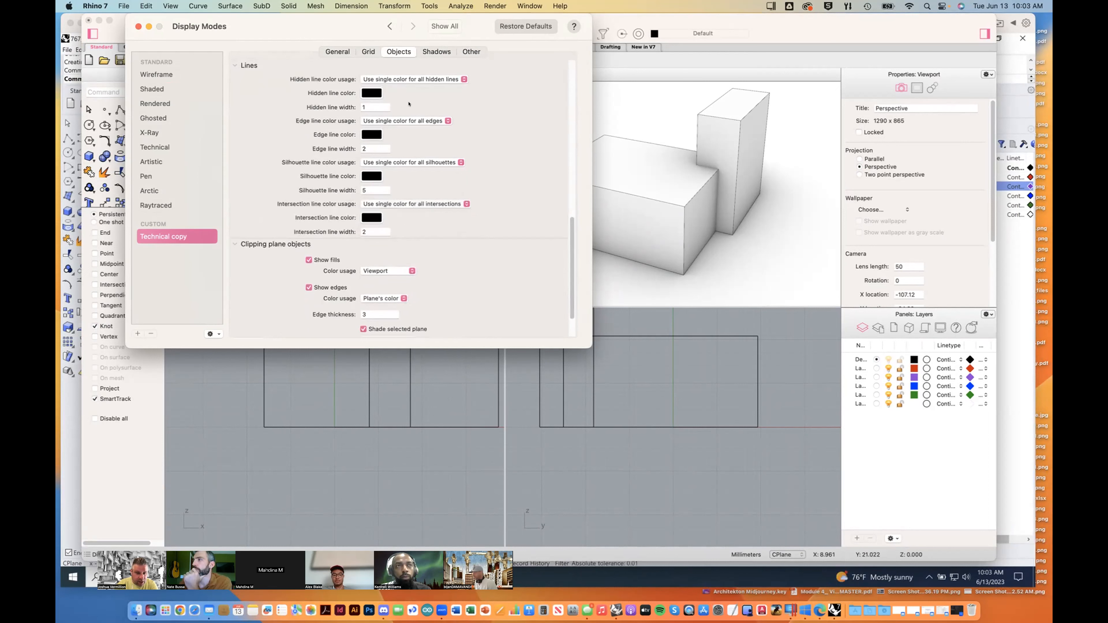
Step: Go through the hidden, edge, silhouette and intersection line width settings of the Technical copy, and close the preferences
click(366, 106)
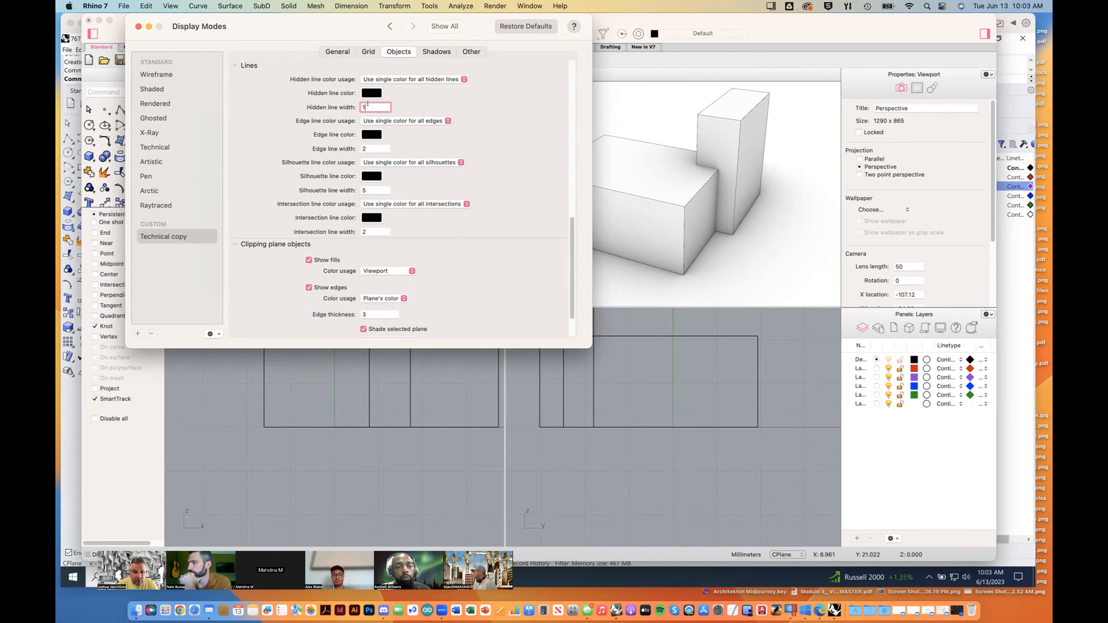
click(366, 147)
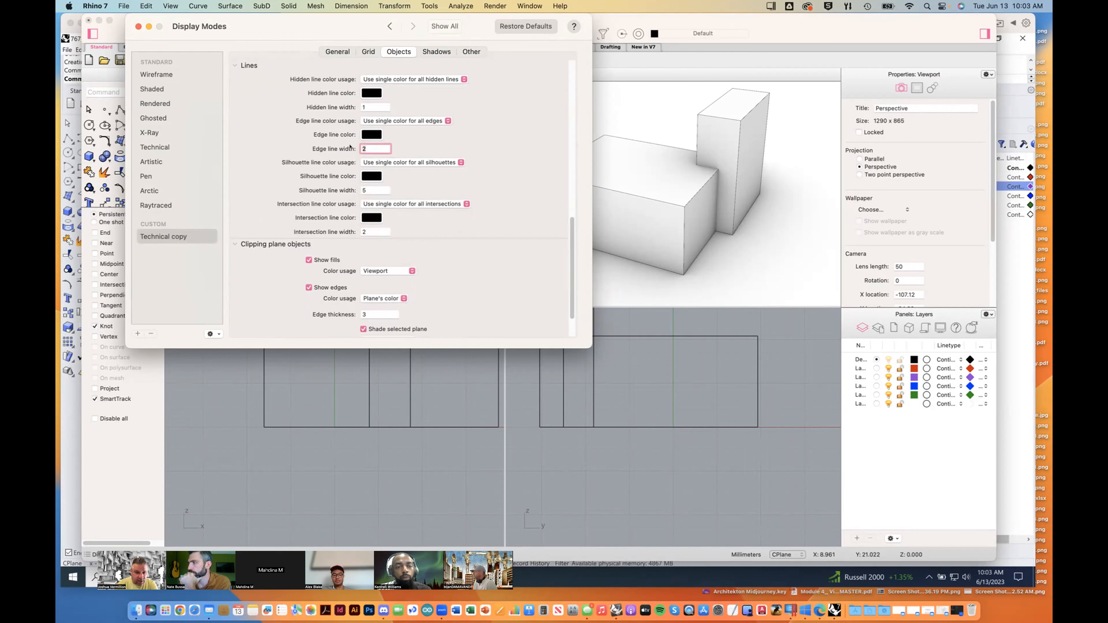
click(366, 190)
click(375, 234)
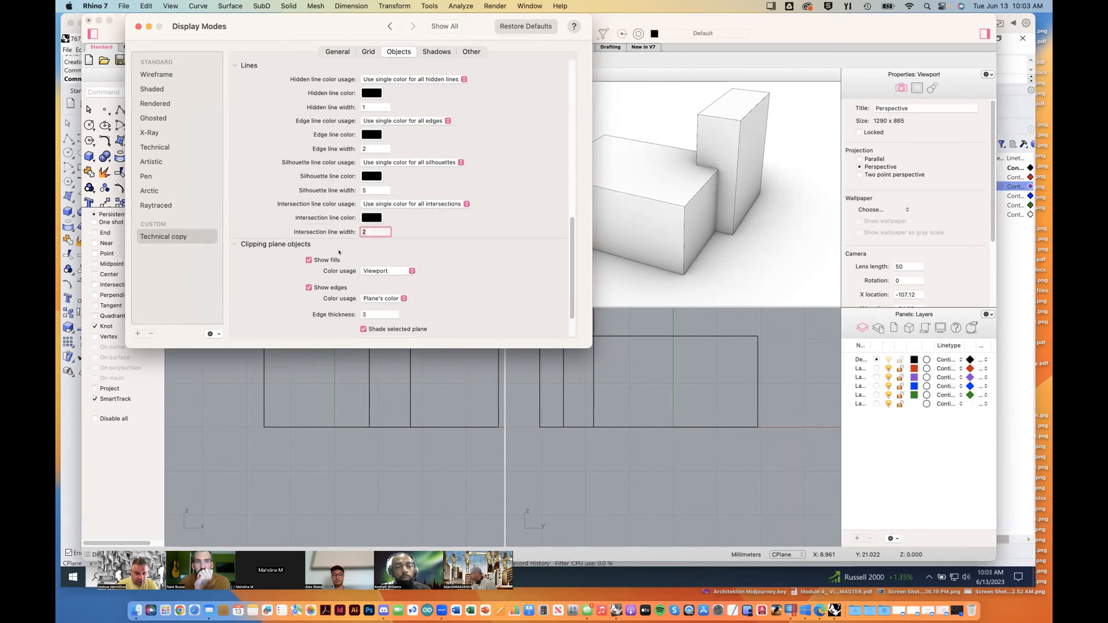
click(139, 27)
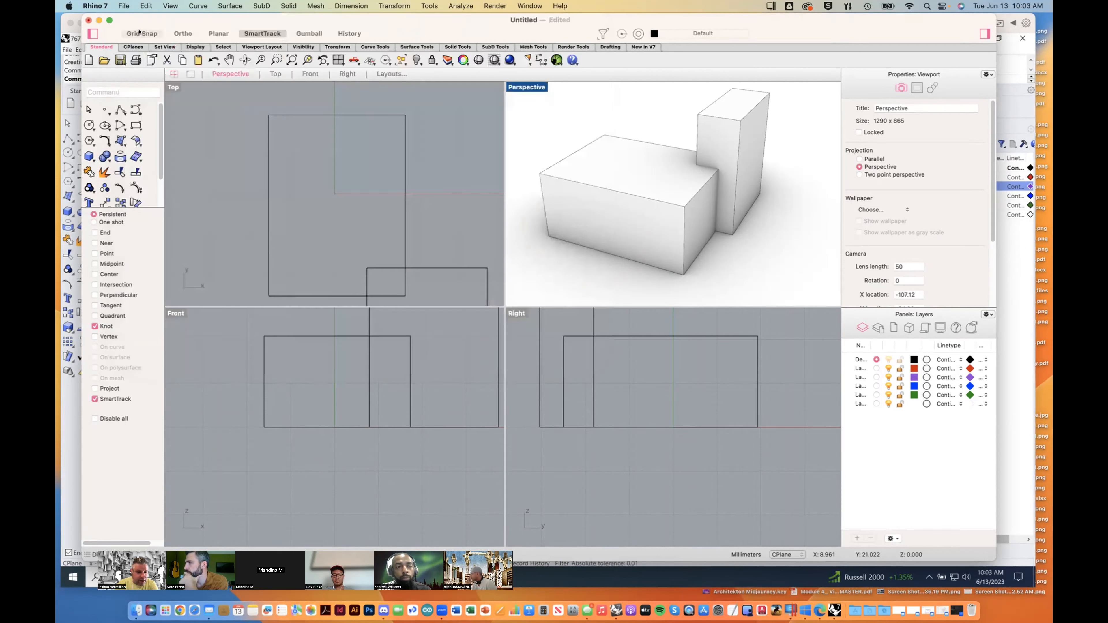
Step: Show the Perspective view in the Technical copy display mode and examine the two boxes from a different angle and distance
click(540, 86)
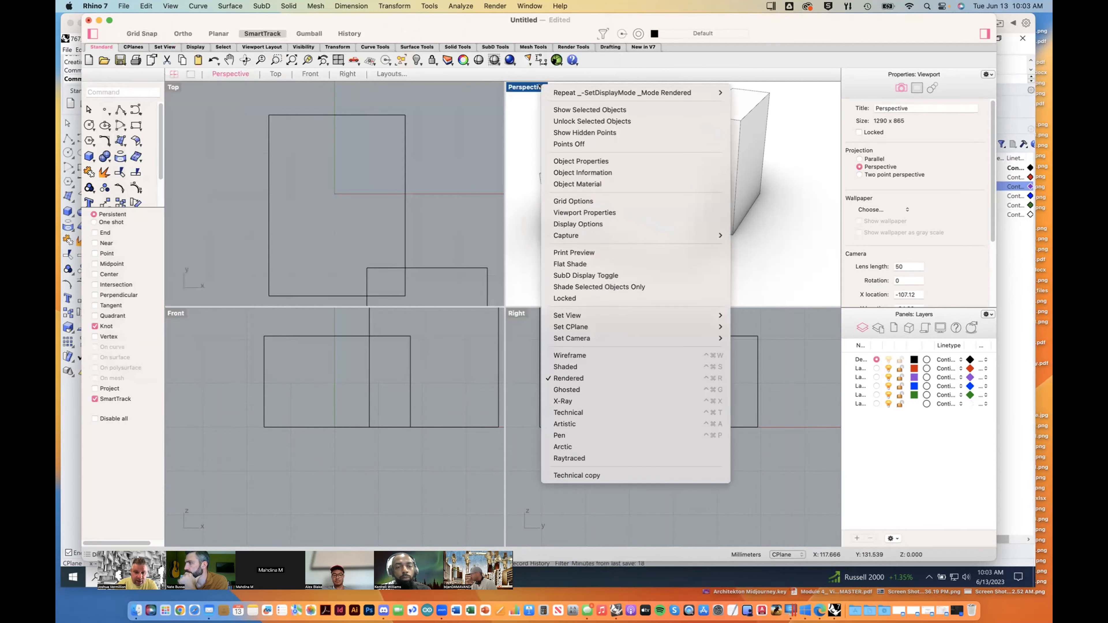
click(581, 472)
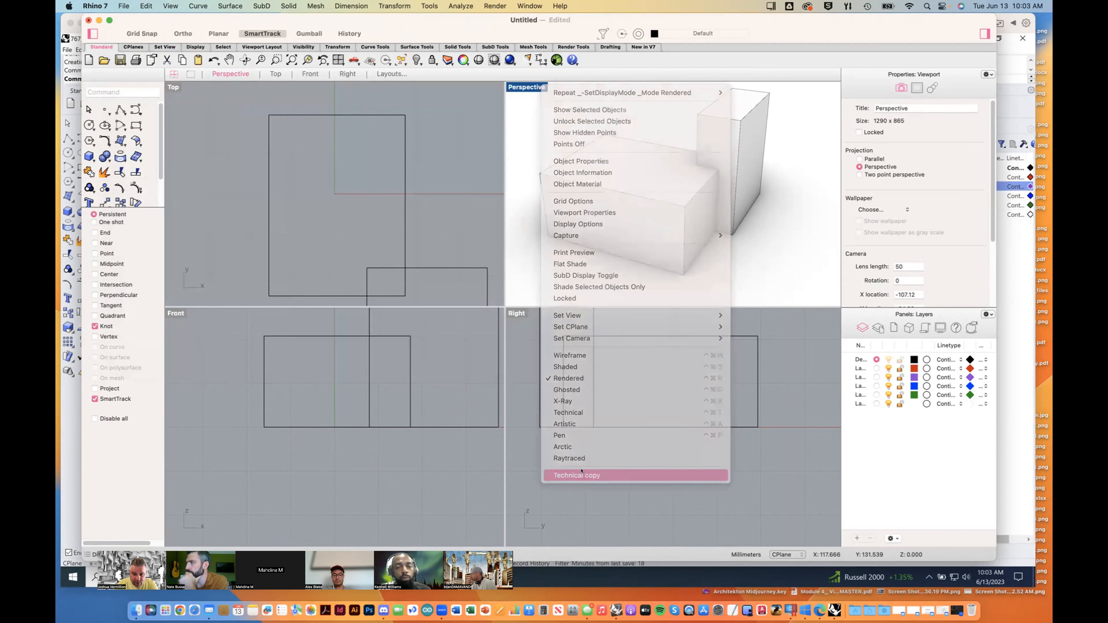
mouse_move(665, 226)
mouse_down()
mouse_move(683, 230)
mouse_move(663, 225)
mouse_up()
click(751, 258)
mouse_move(759, 260)
right_down()
mouse_move(723, 252)
mouse_move(747, 247)
mouse_move(720, 240)
mouse_move(711, 247)
mouse_move(749, 251)
mouse_move(740, 256)
mouse_move(748, 246)
right_up()
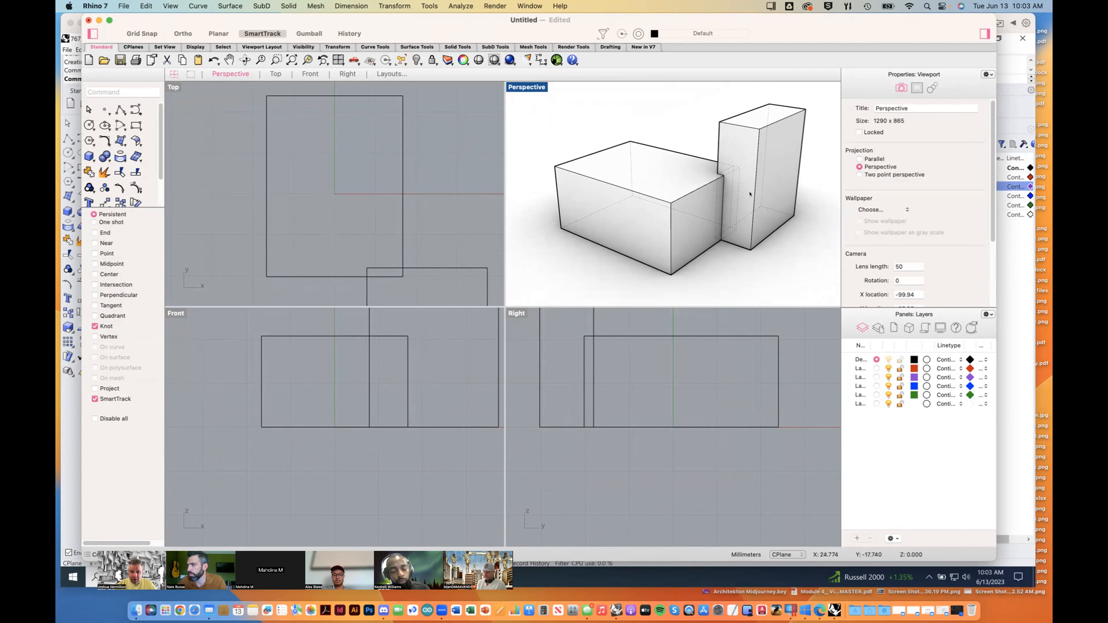
scroll(690, 230, down, 5)
scroll(689, 231, up, 8)
scroll(690, 230, down, 4)
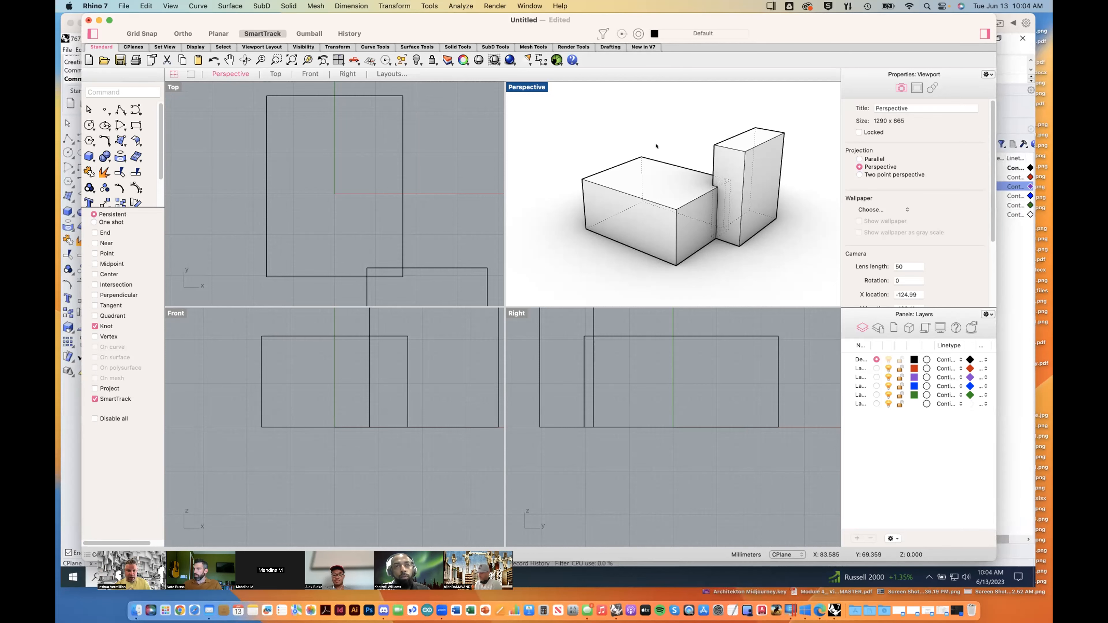
Step: Close the untitled two-box model and return to the planar composition file in Rhino on Windows 10
drag(276, 20, 259, 5)
drag(96, 28, 115, 61)
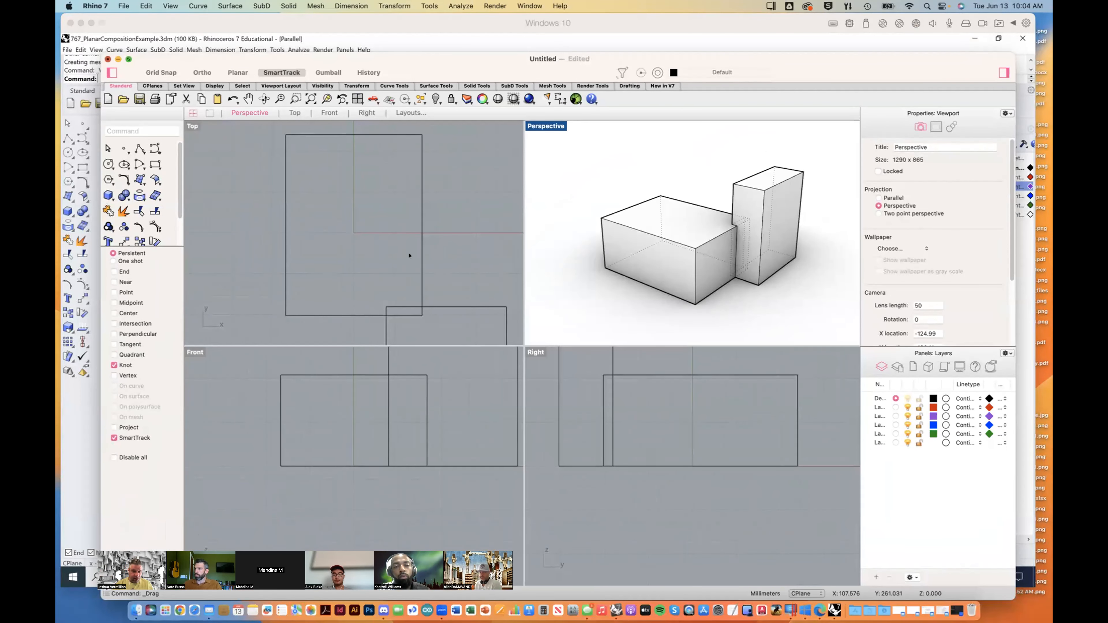
key(super+w)
click(479, 416)
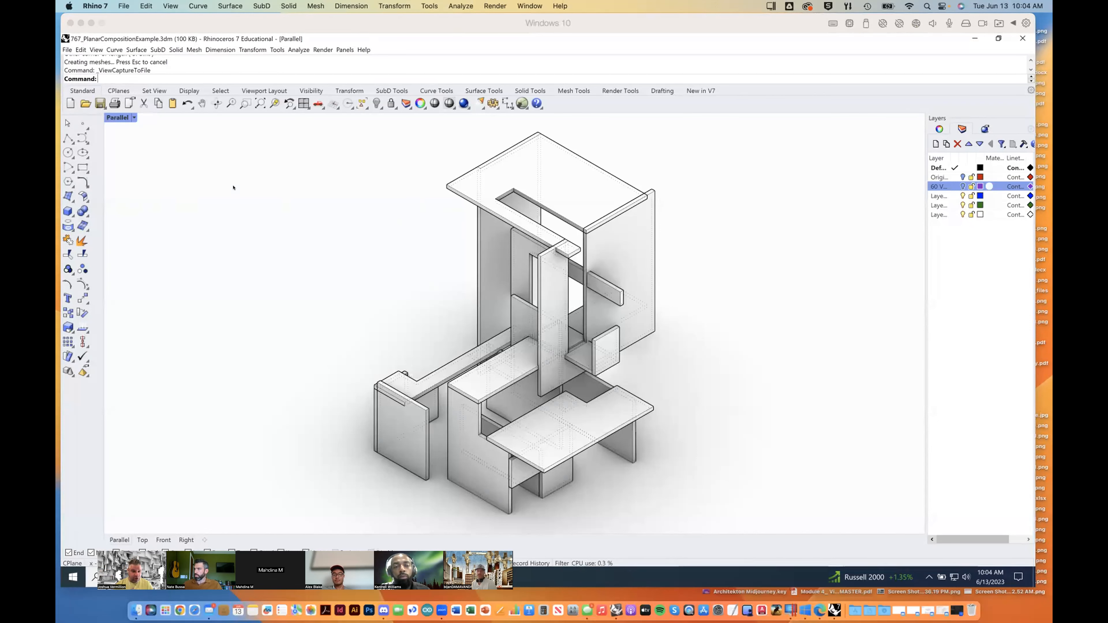
Step: Set the Parallel viewport to the southeast isometric view and frame the planar composition up close
click(131, 118)
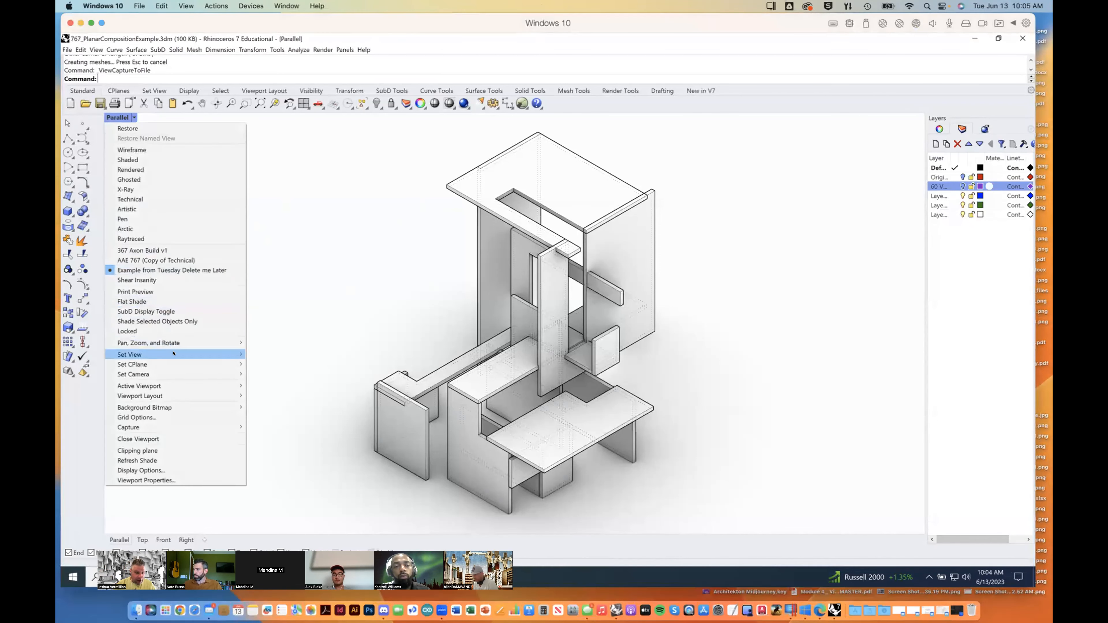
mouse_move(174, 354)
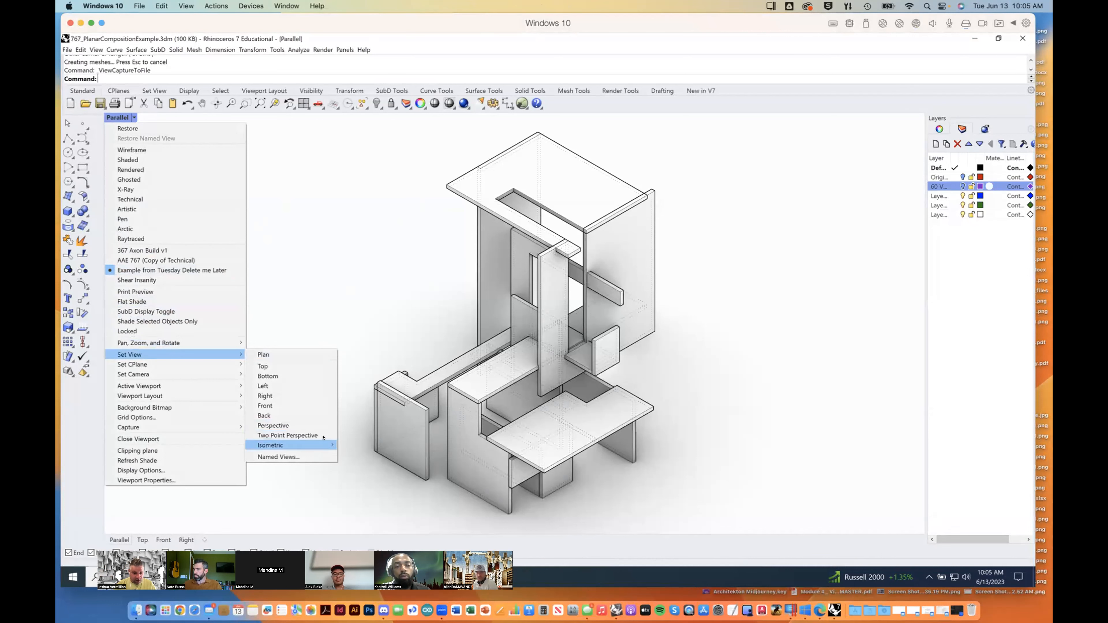
mouse_move(332, 445)
click(352, 464)
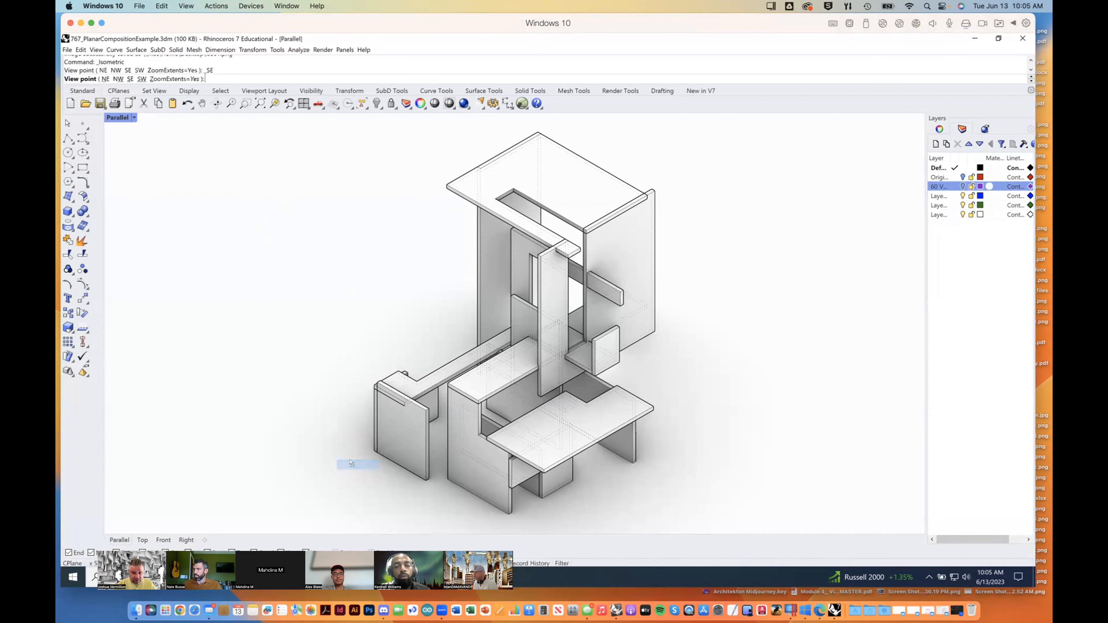
scroll(532, 326, down, 3)
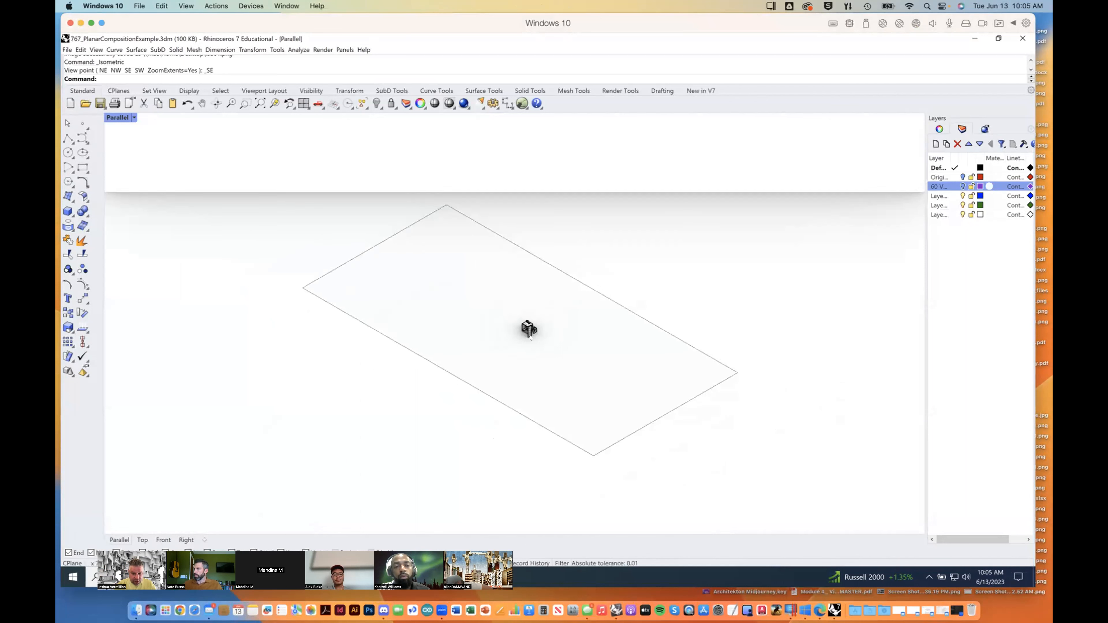
scroll(529, 327, down, 3)
scroll(531, 331, up, 3)
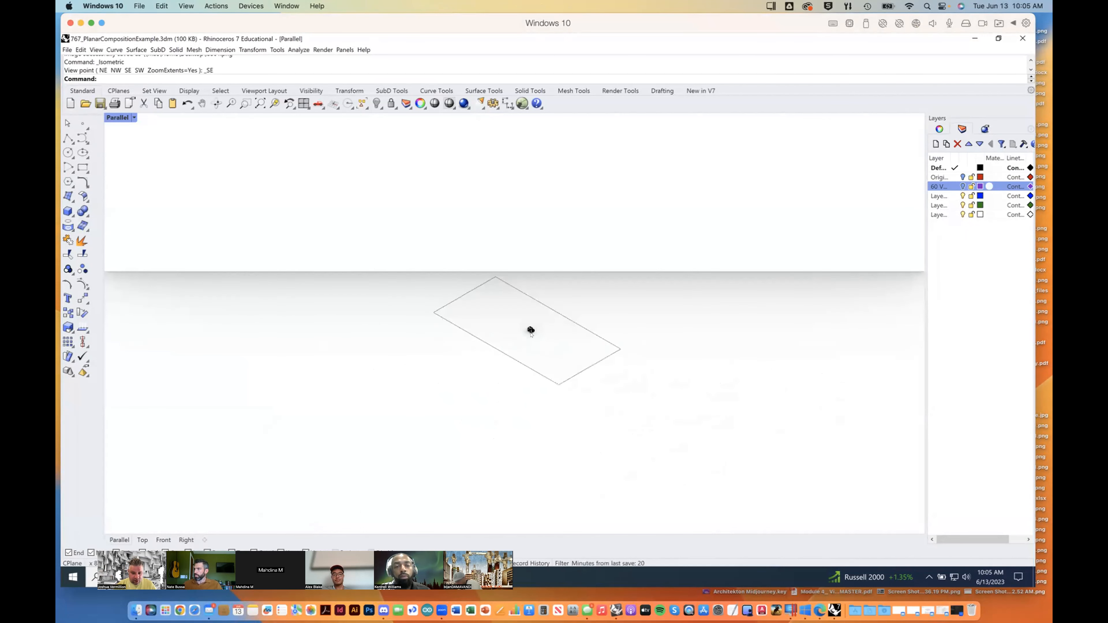
scroll(529, 328, up, 2)
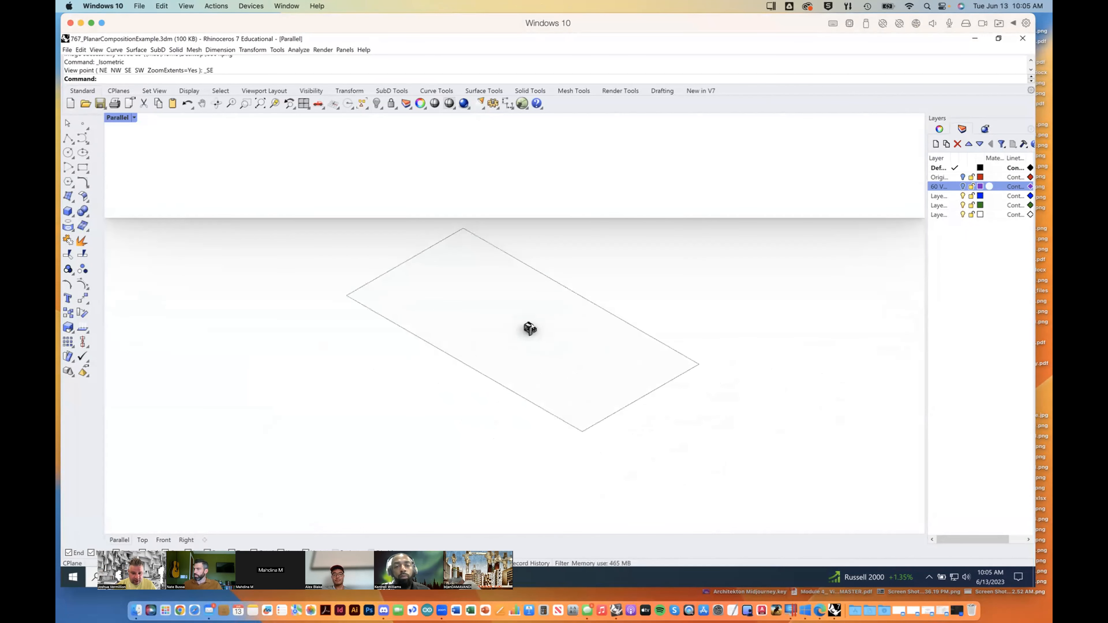
scroll(529, 328, up, 1)
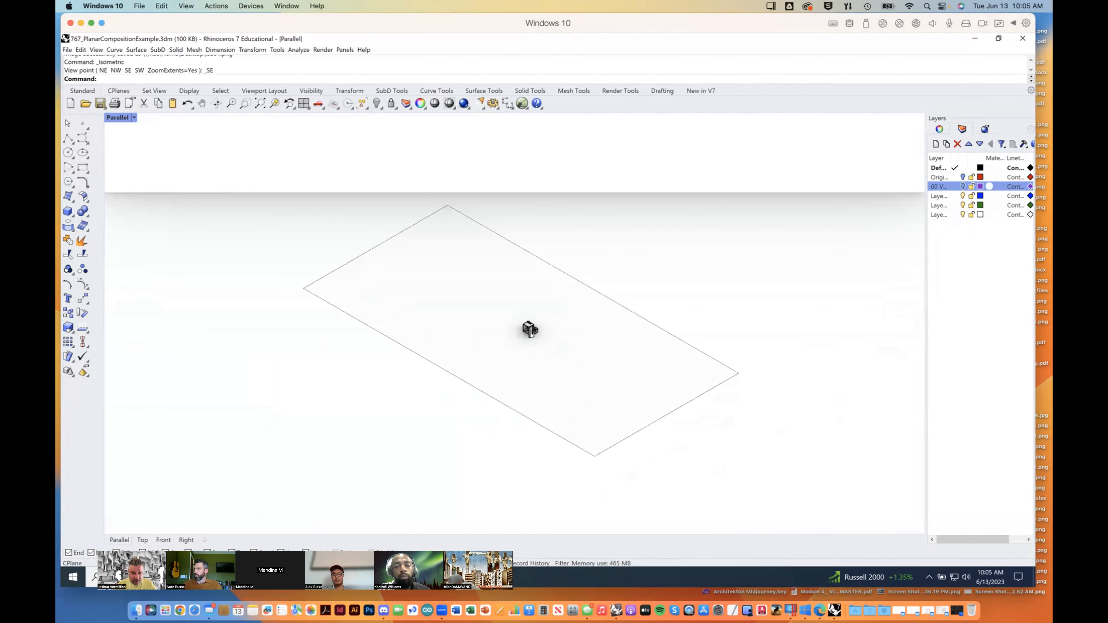
scroll(531, 333, up, 2)
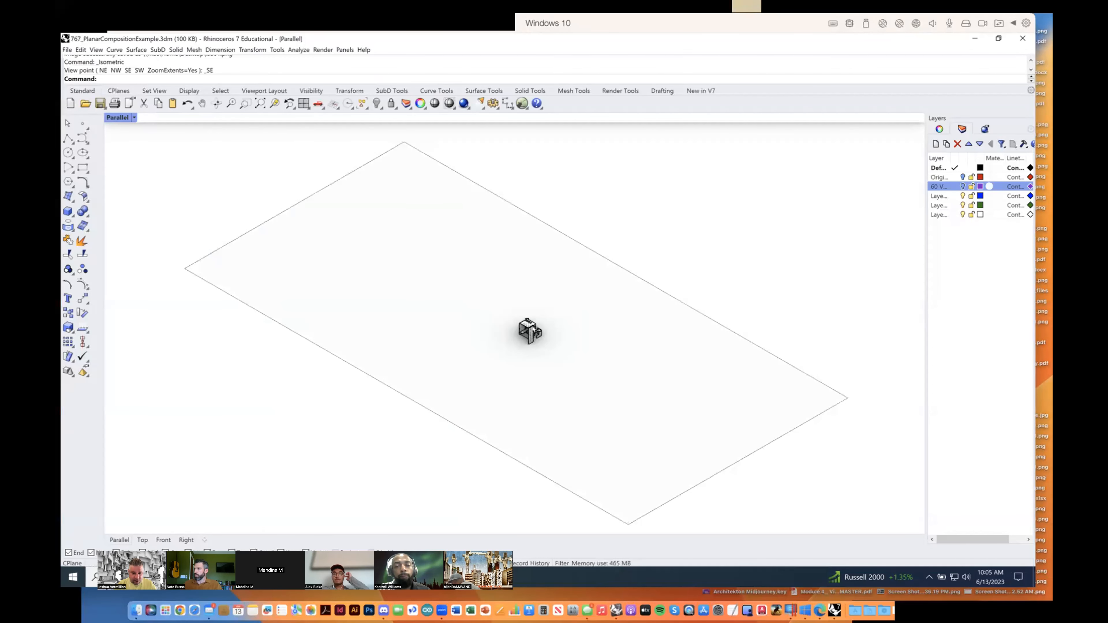
scroll(534, 328, up, 3)
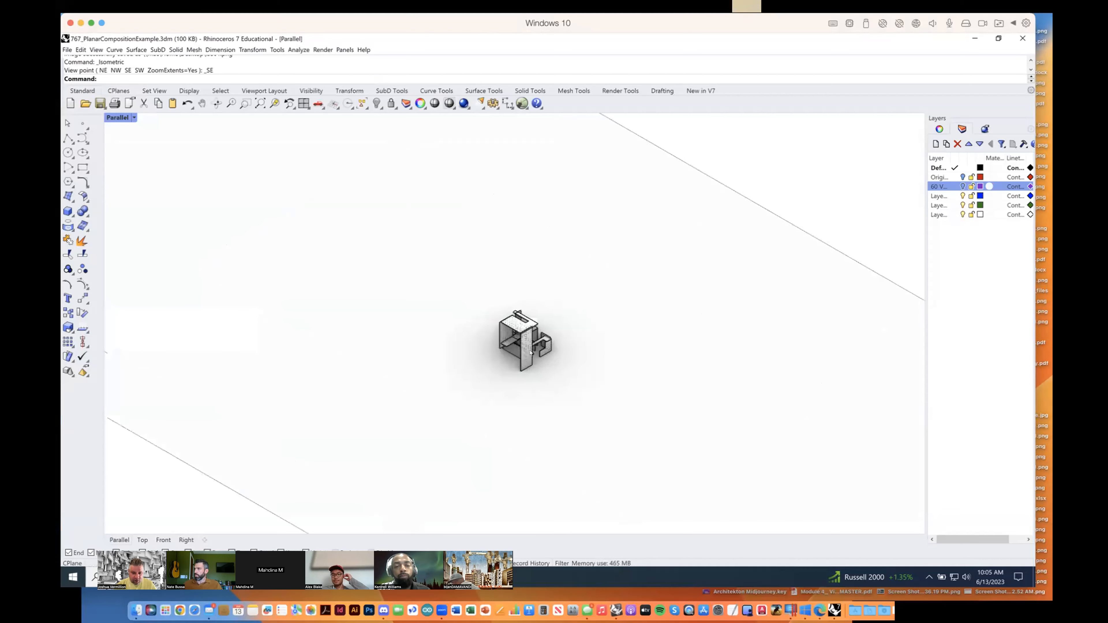
scroll(530, 352, up, 3)
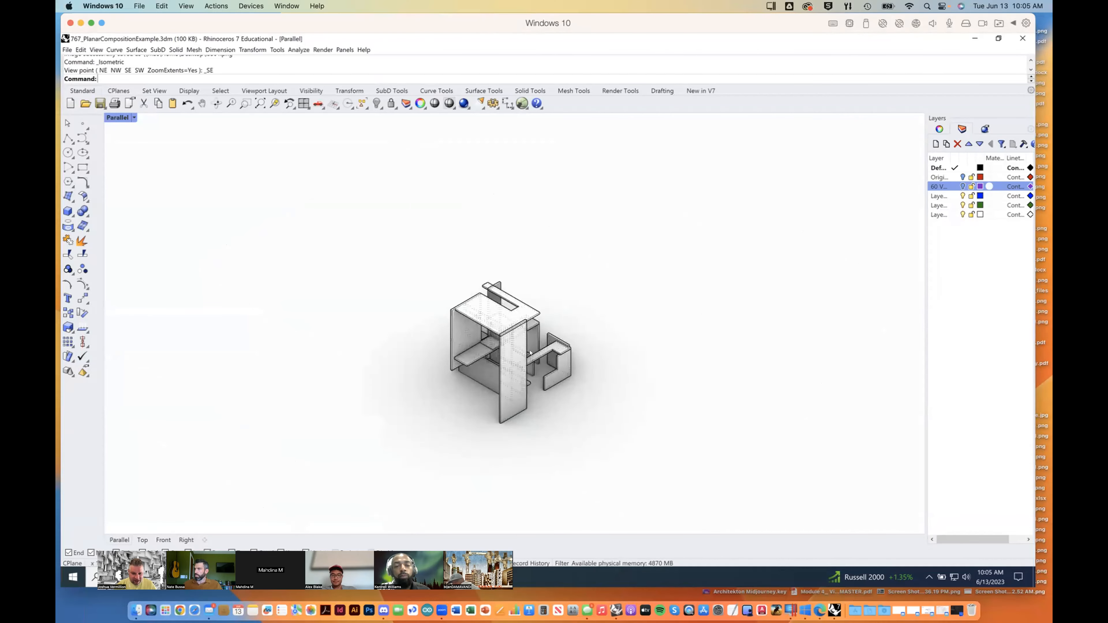
scroll(531, 353, up, 2)
scroll(531, 352, up, 3)
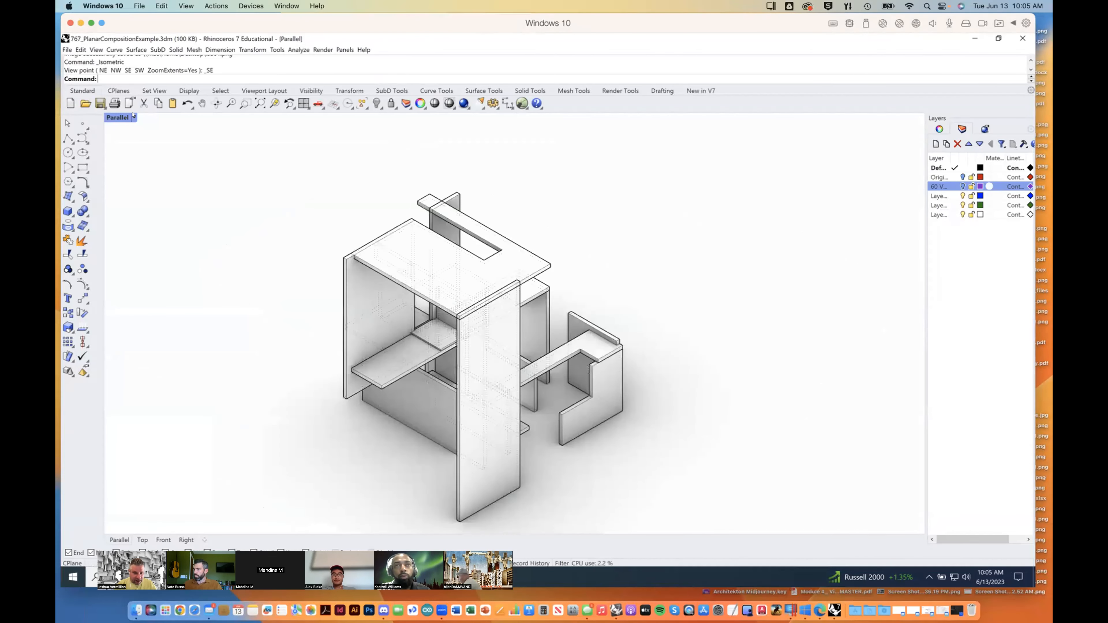
Step: Set the Parallel viewport to the southwest isometric view and examine the planar composition up close, including from a rotated angle
click(134, 117)
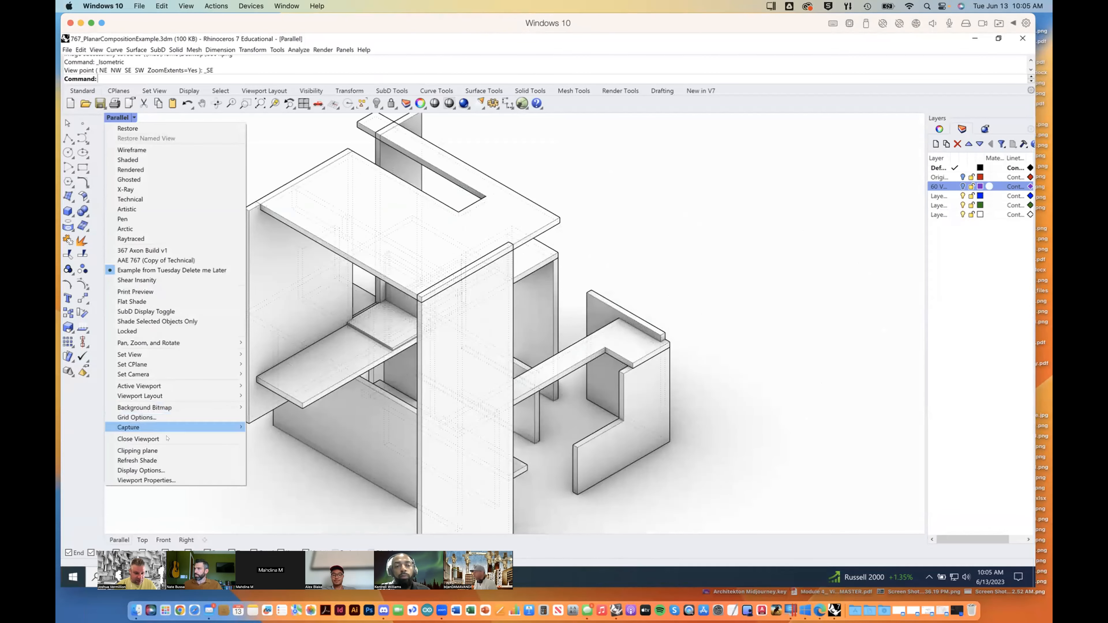
mouse_move(186, 355)
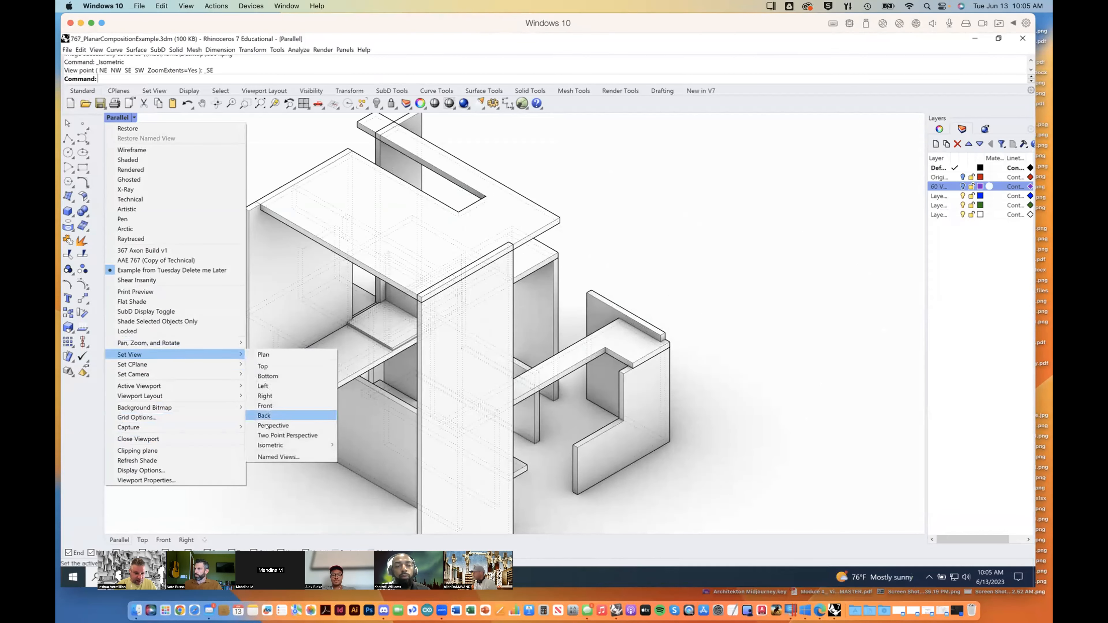
mouse_move(279, 446)
click(355, 474)
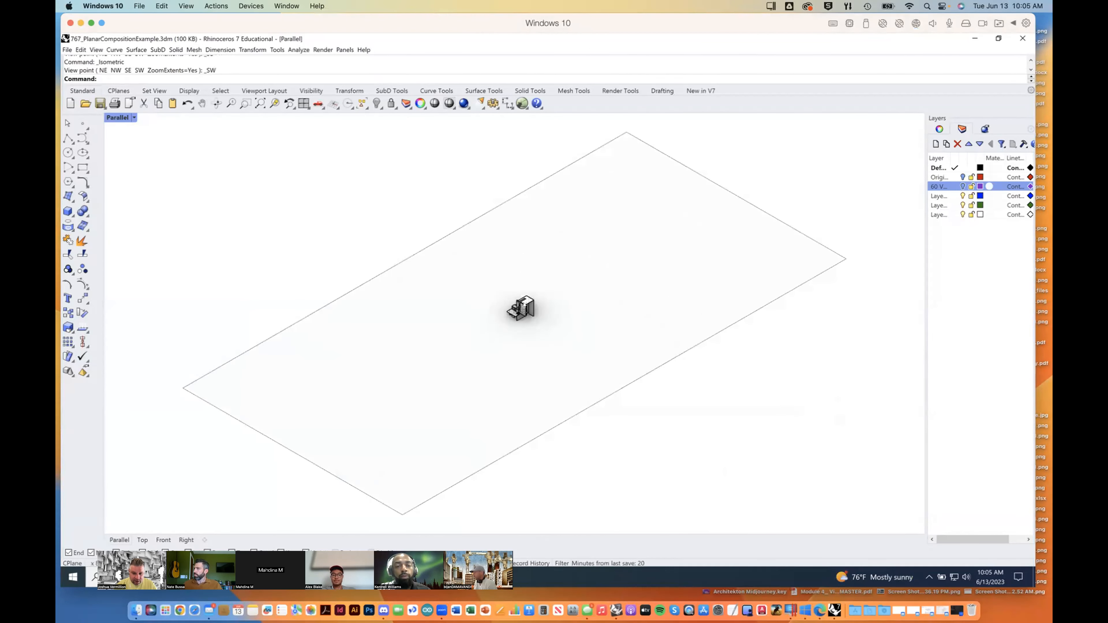
scroll(520, 303, up, 2)
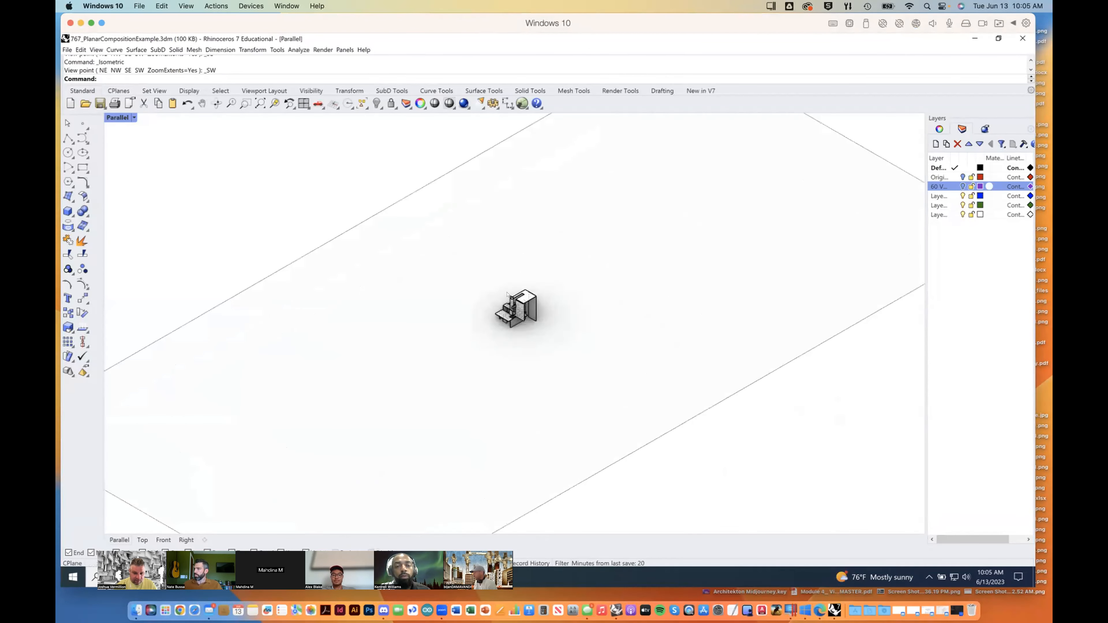
scroll(507, 294, up, 2)
scroll(505, 302, up, 2)
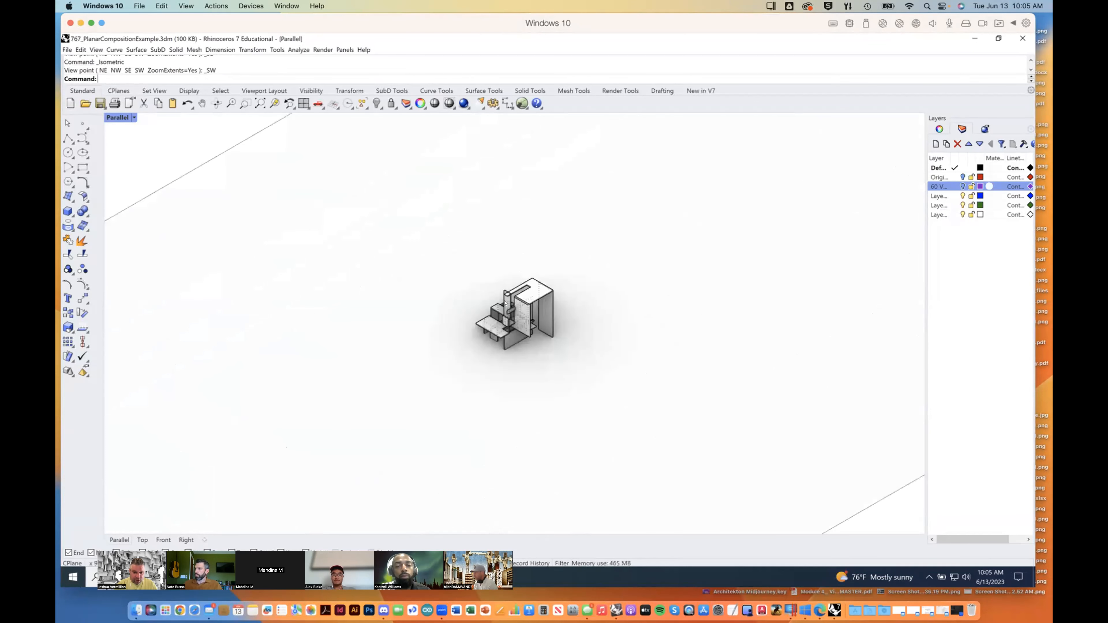
scroll(506, 303, up, 3)
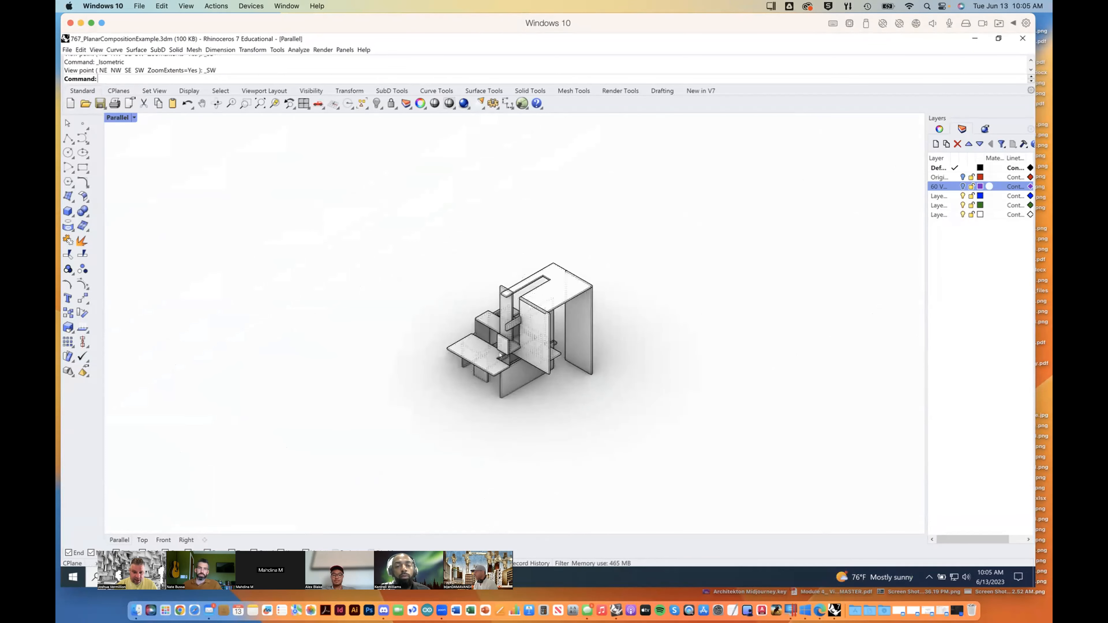
scroll(507, 370, up, 4)
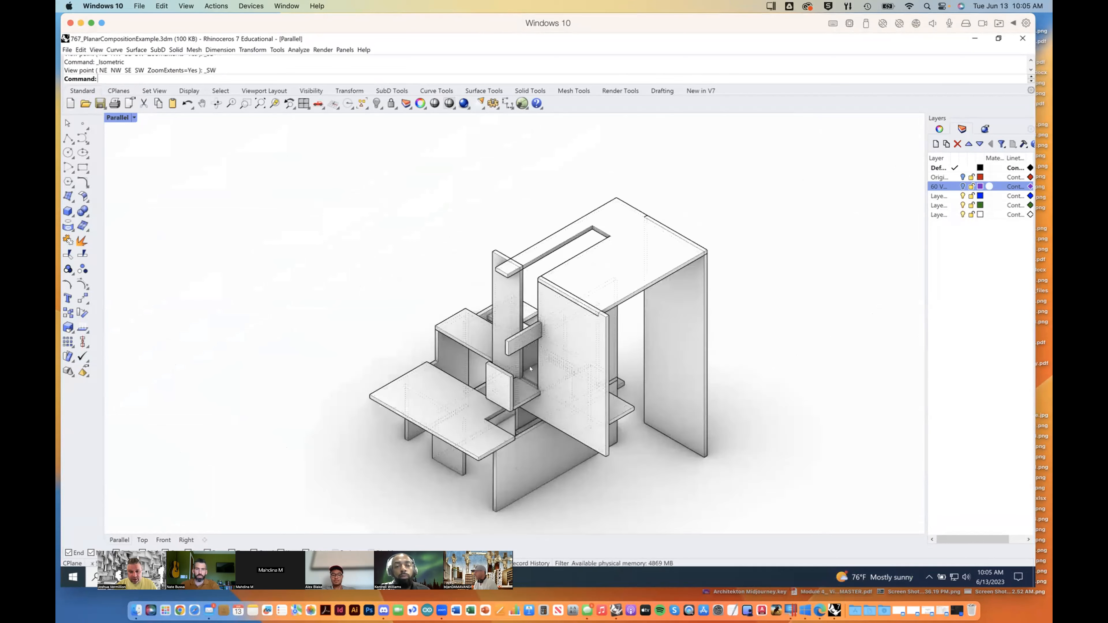
shift+right_drag(552, 398, 533, 361)
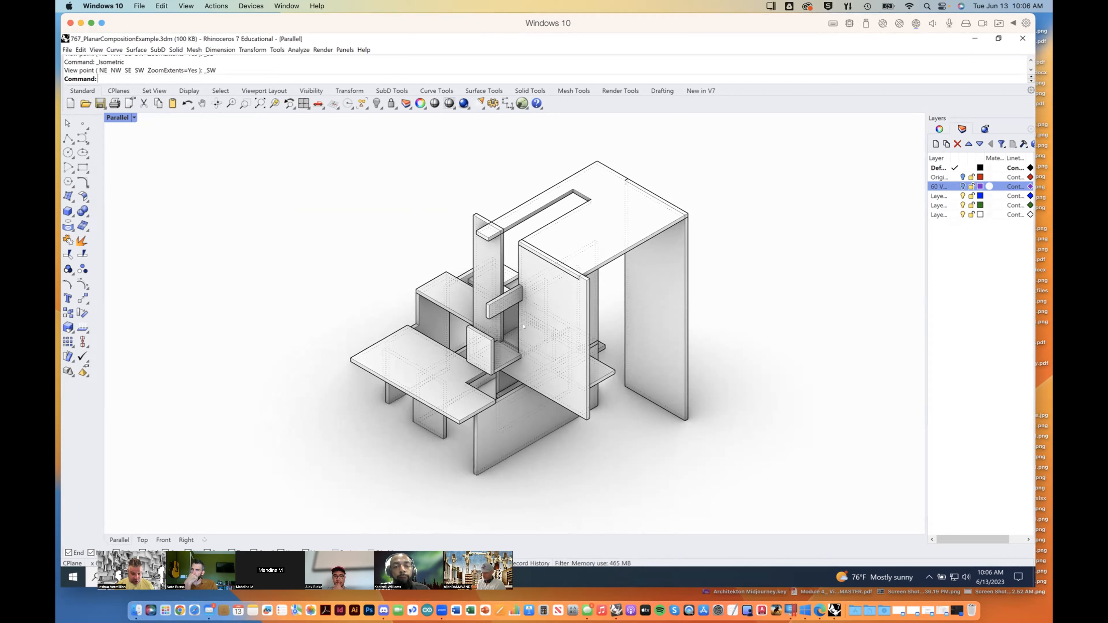
right_drag(512, 335, 628, 336)
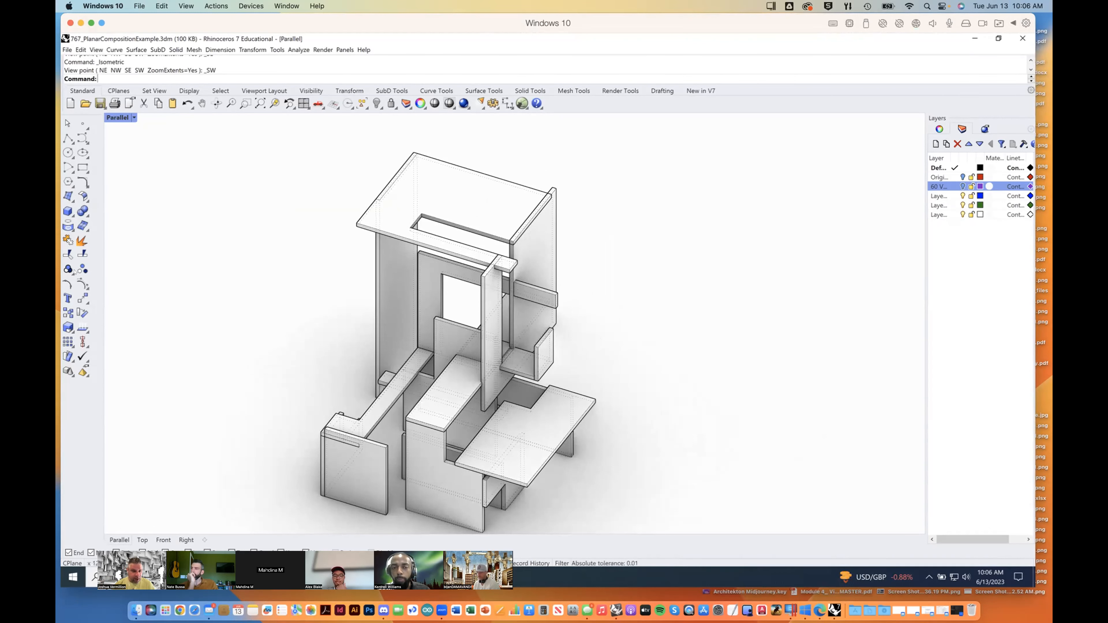
Step: Set the viewport to the Perspective view and frame the planar composition up close from its other side
click(133, 118)
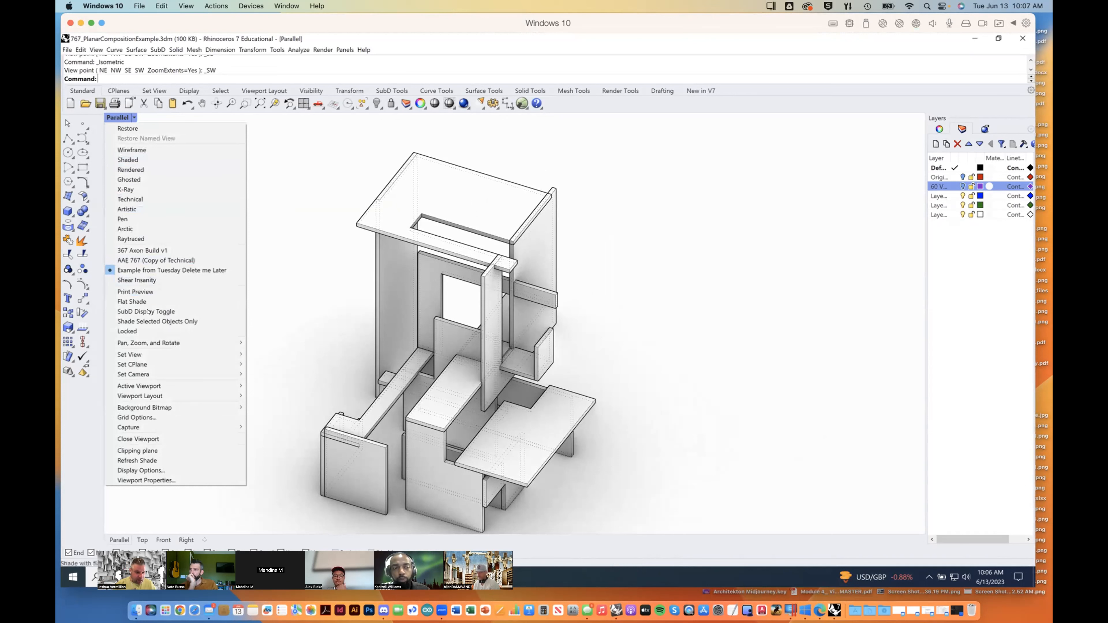
mouse_move(222, 352)
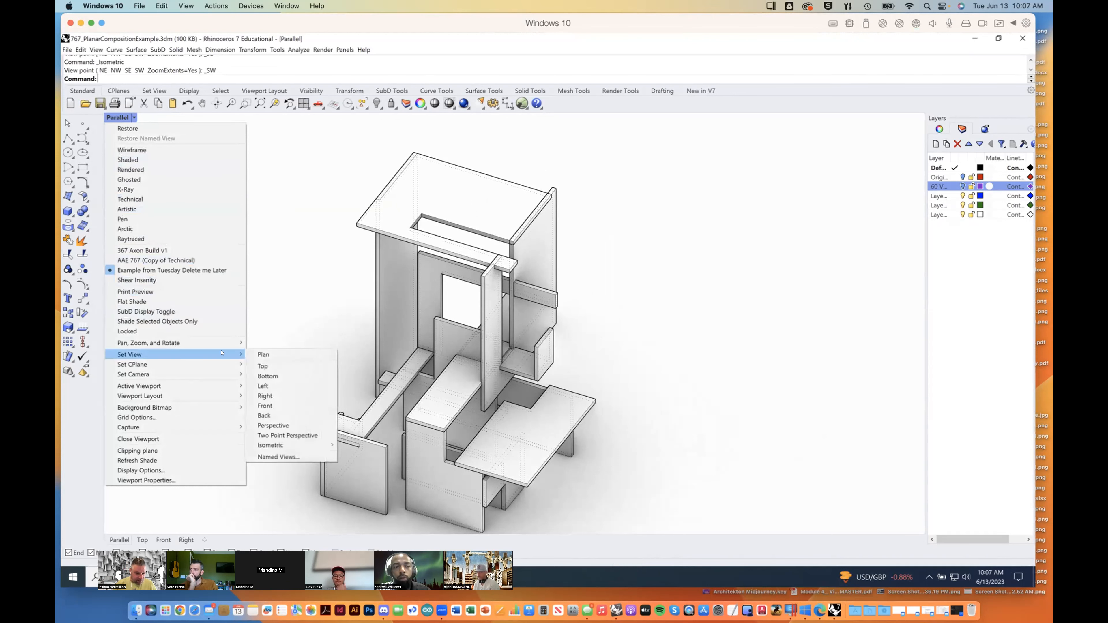
click(291, 426)
right_drag(556, 379, 522, 329)
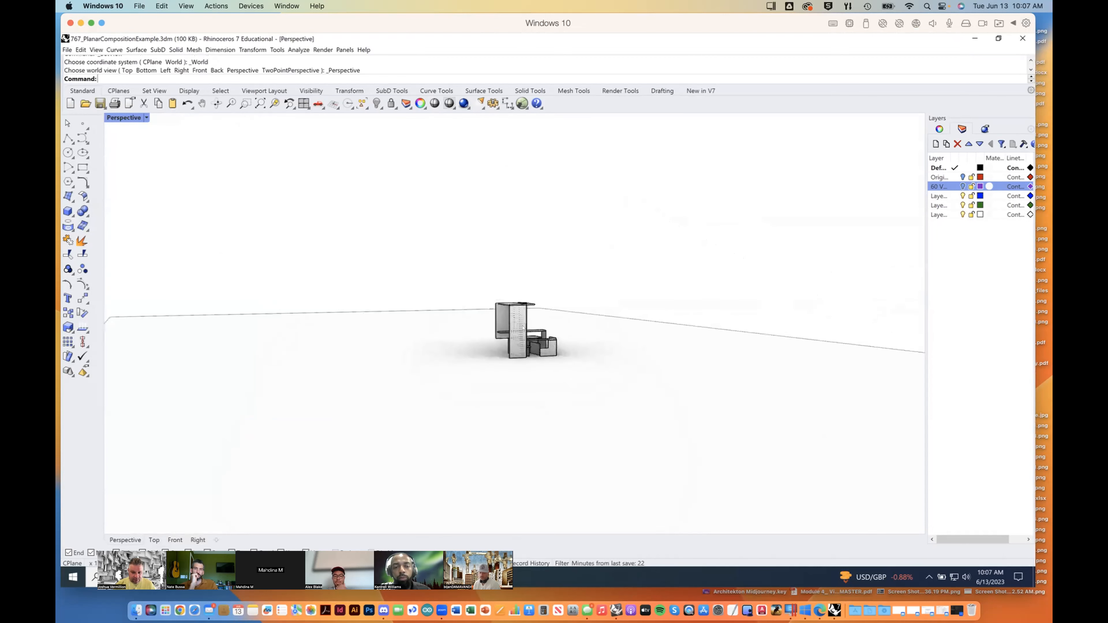
scroll(523, 328, up, 3)
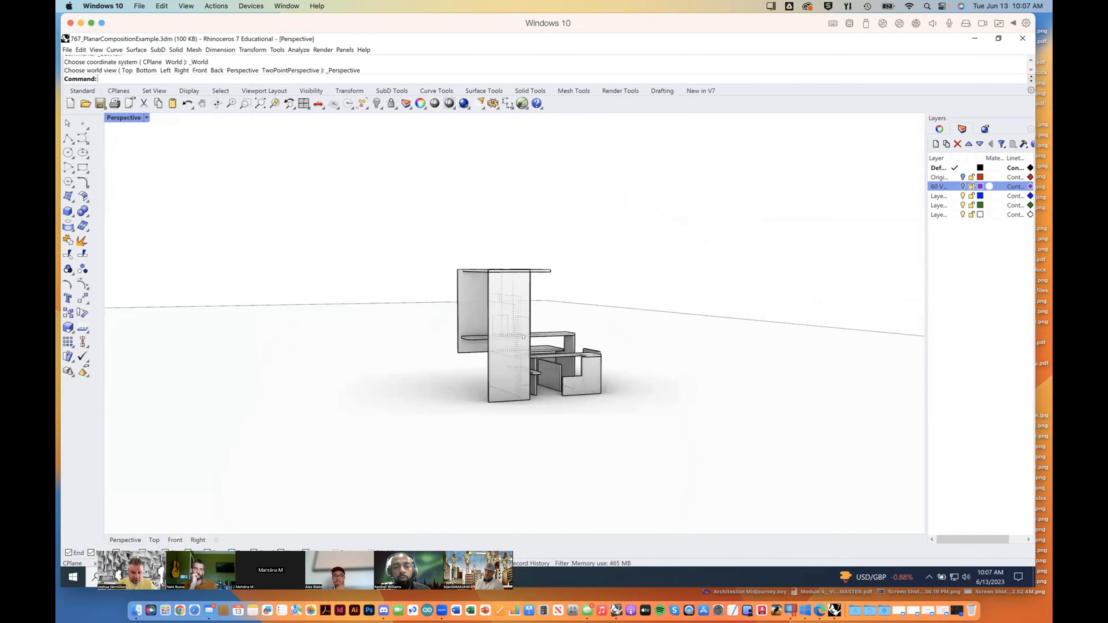
scroll(524, 337, up, 2)
right_drag(549, 360, 634, 351)
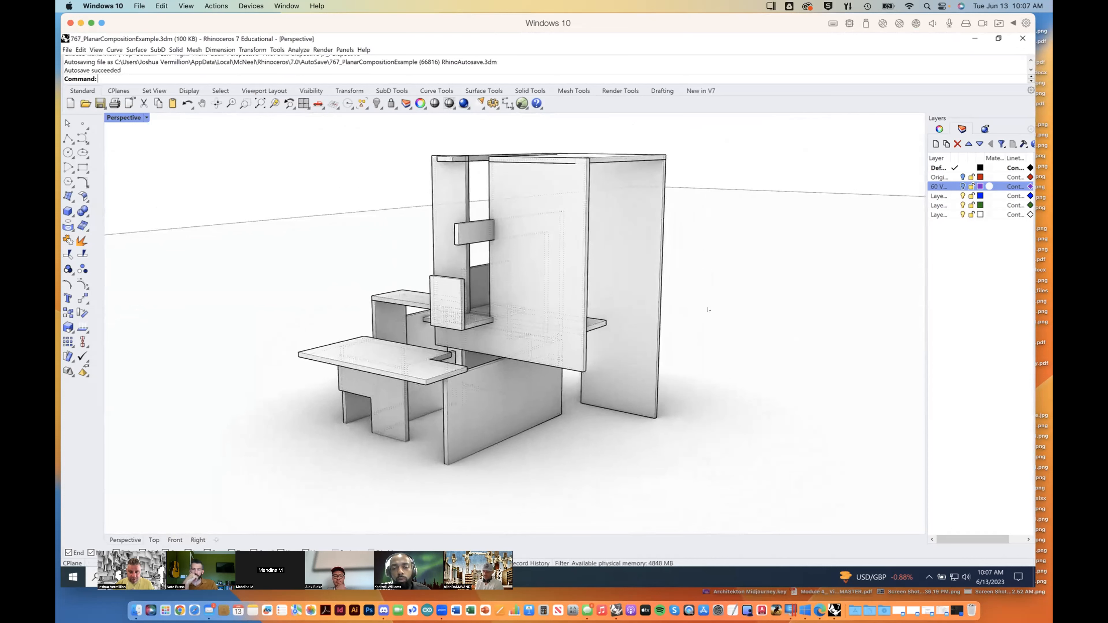
Step: Delete the large ground surface beneath the composition and show the Perspective viewport's view properties
click(763, 187)
key(Delete)
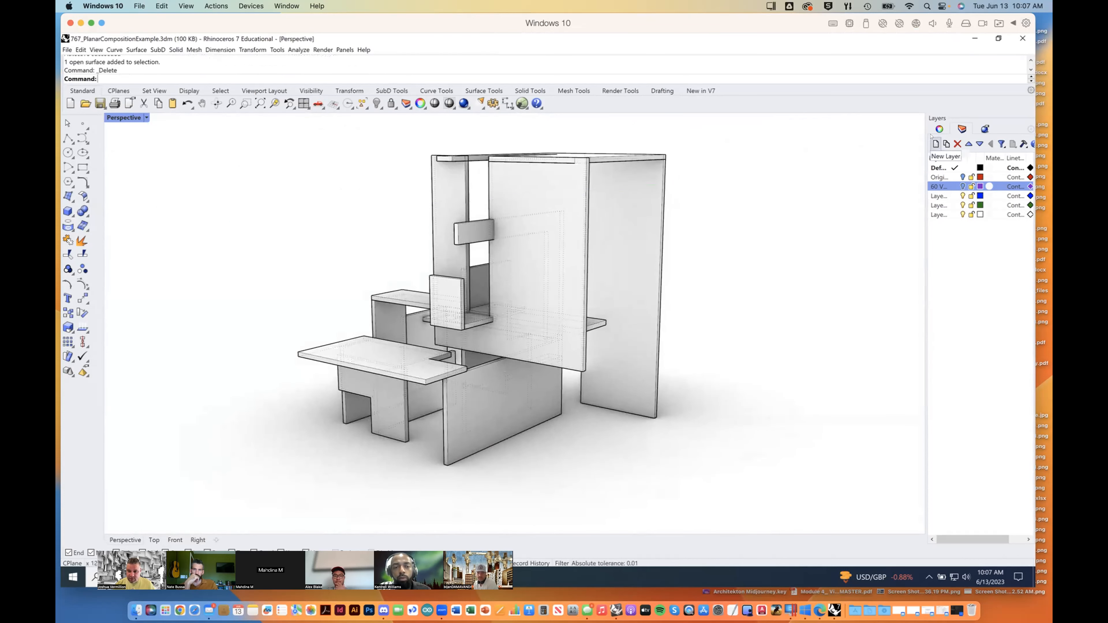
click(940, 129)
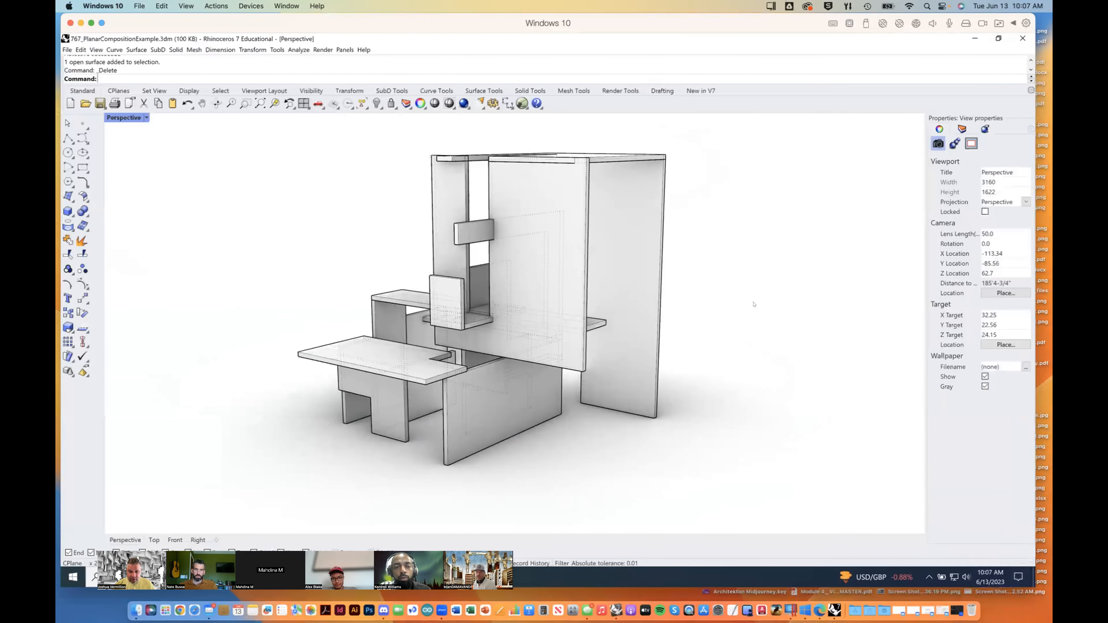
right_drag(754, 305, 770, 287)
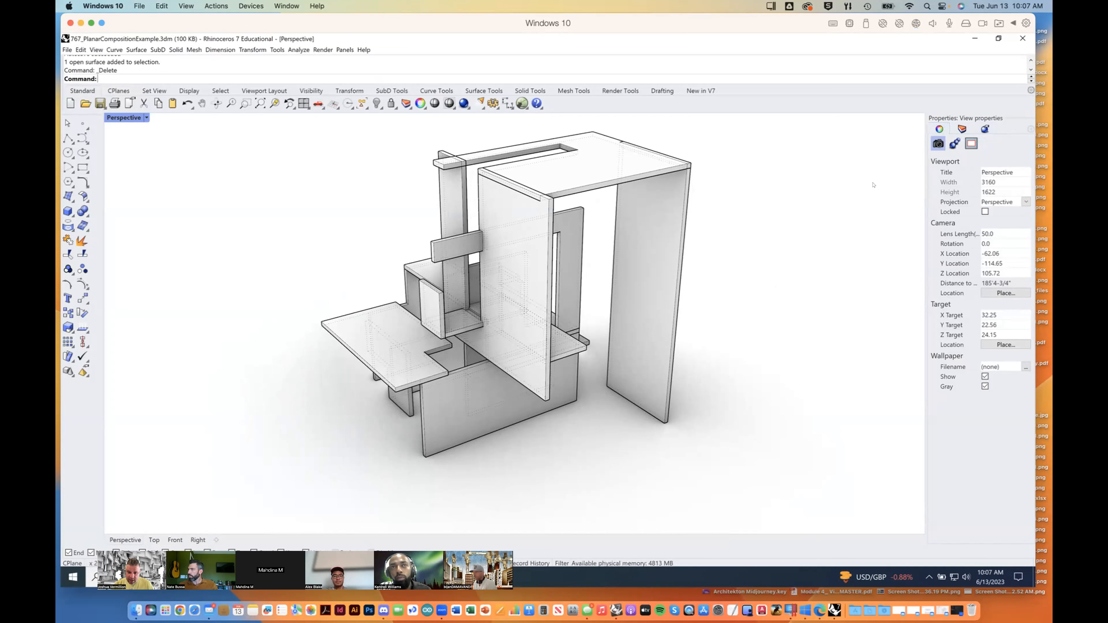
Step: With no object selected, set the perspective camera's lens length to 35
click(682, 227)
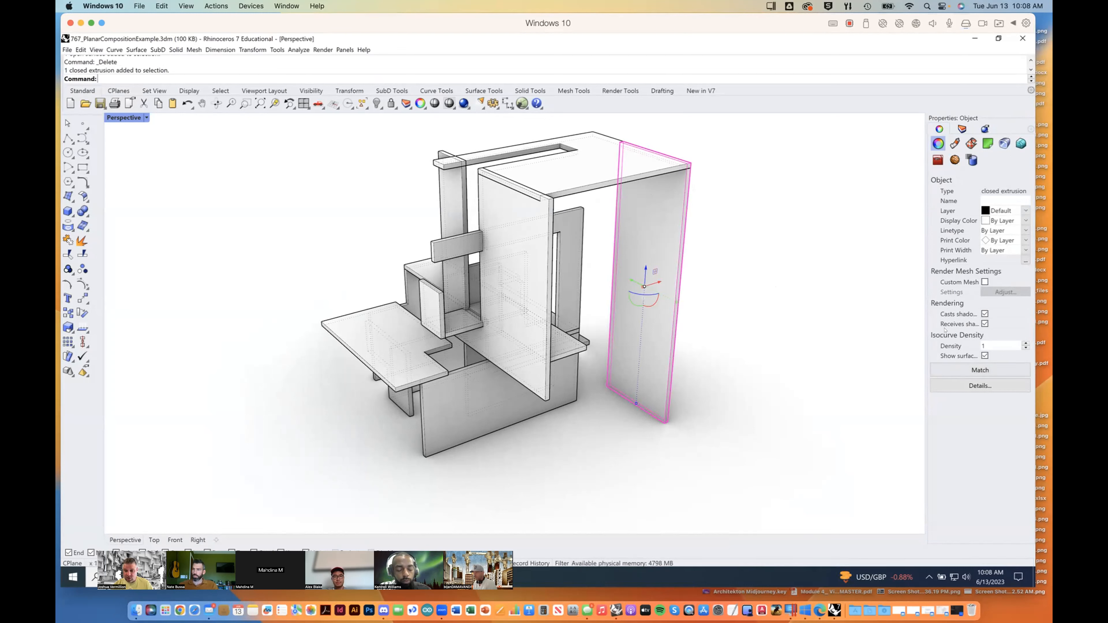
click(838, 222)
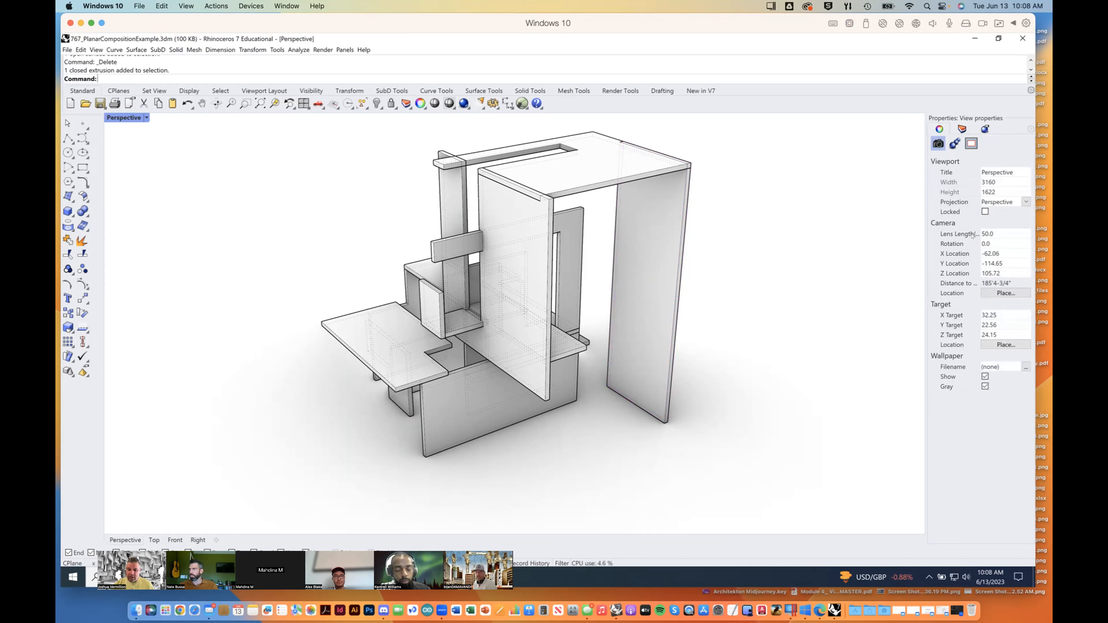
click(996, 232)
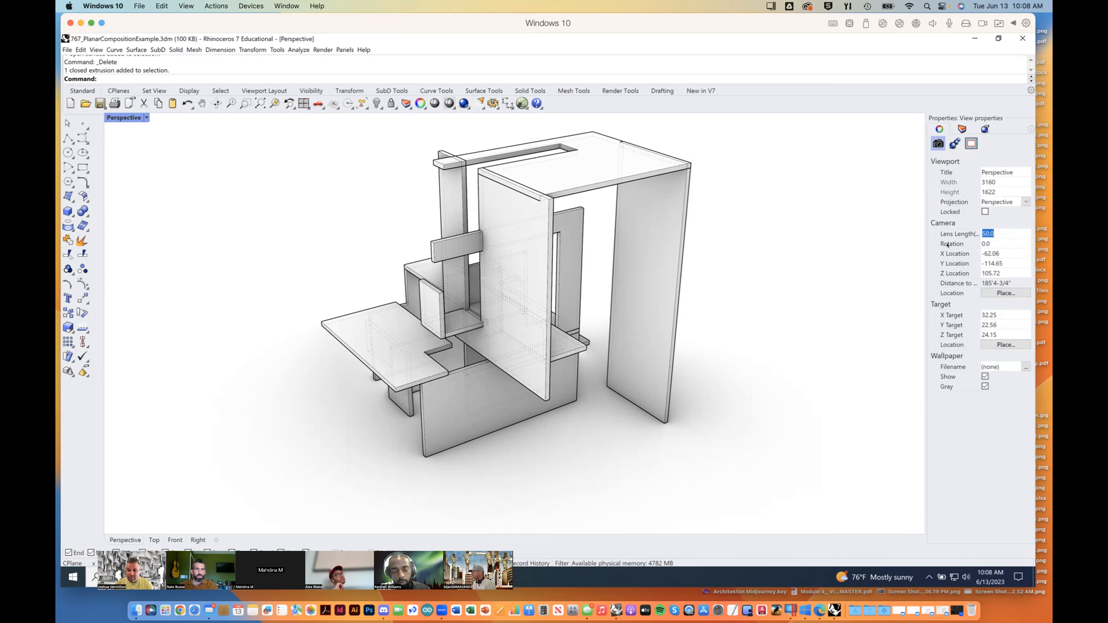
text(35)
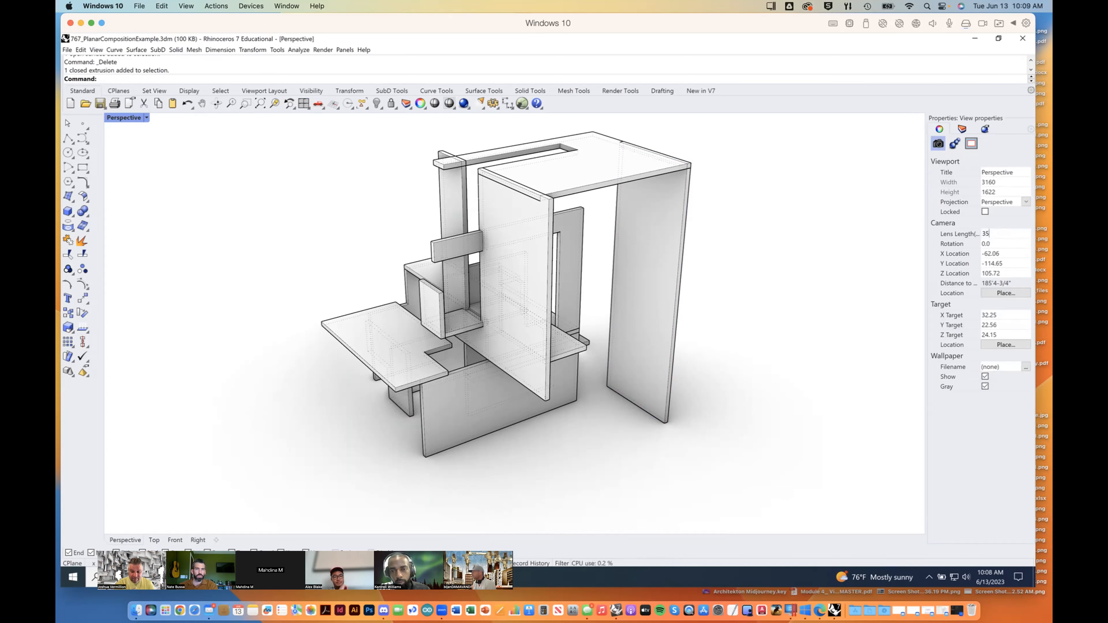
key(Return)
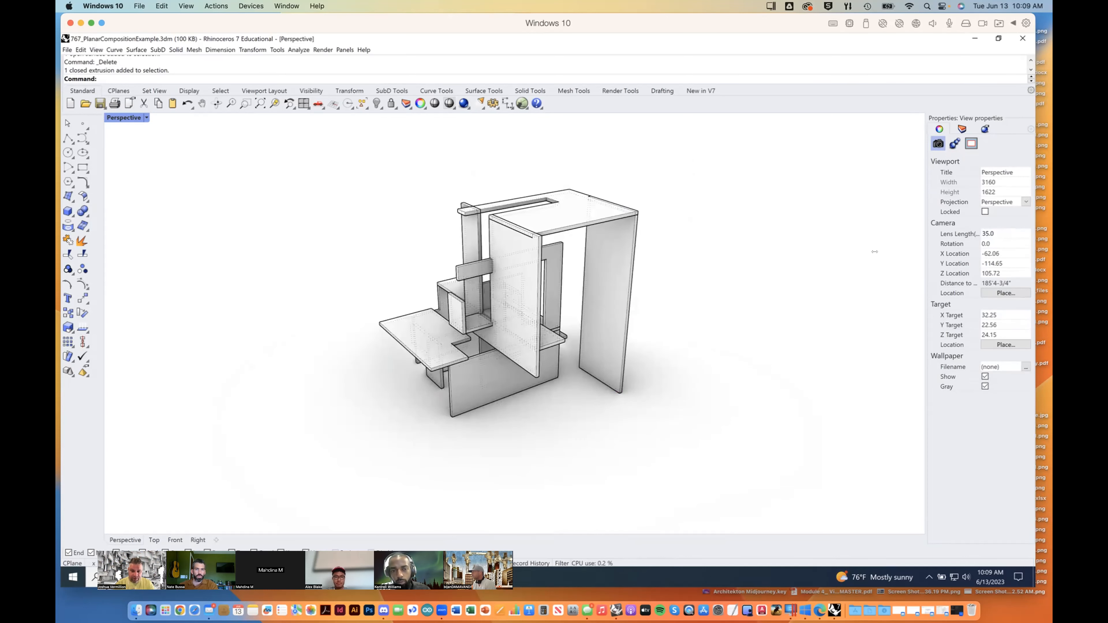
Step: Examine the composition through the 35 lens from a lower and closer viewpoint
right_drag(558, 370, 558, 293)
scroll(556, 260, down, 4)
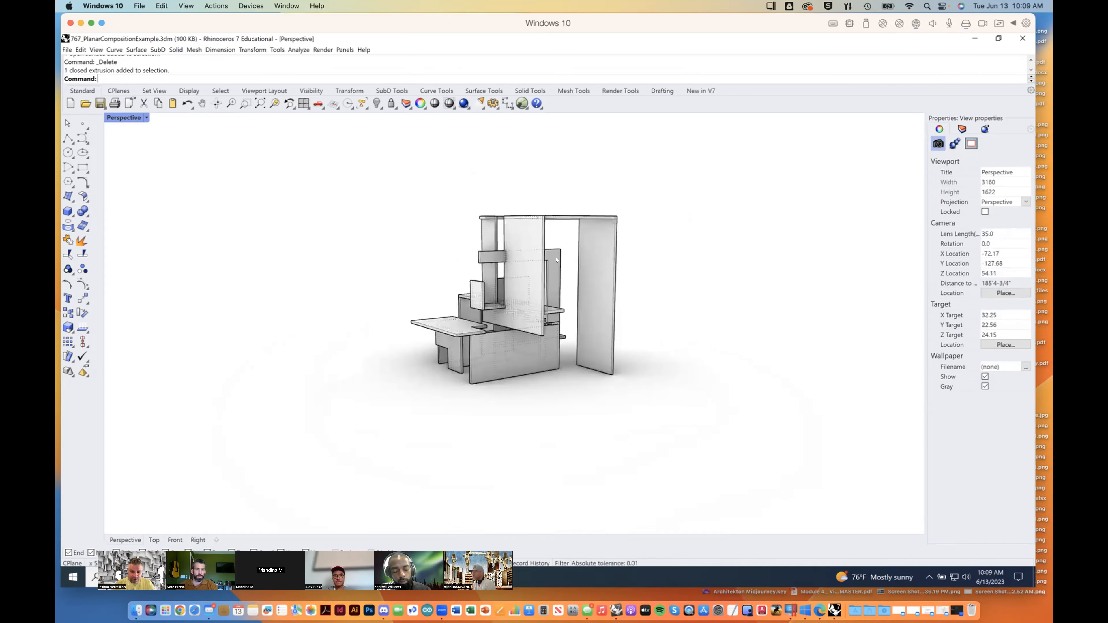
scroll(556, 260, up, 4)
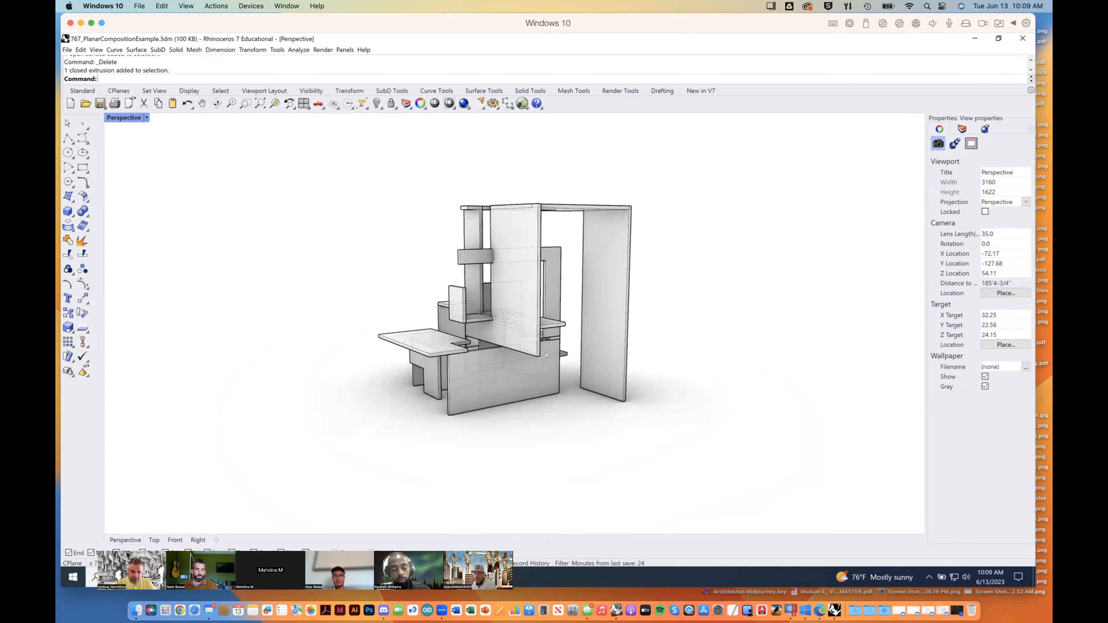
scroll(545, 353, up, 2)
scroll(546, 344, up, 2)
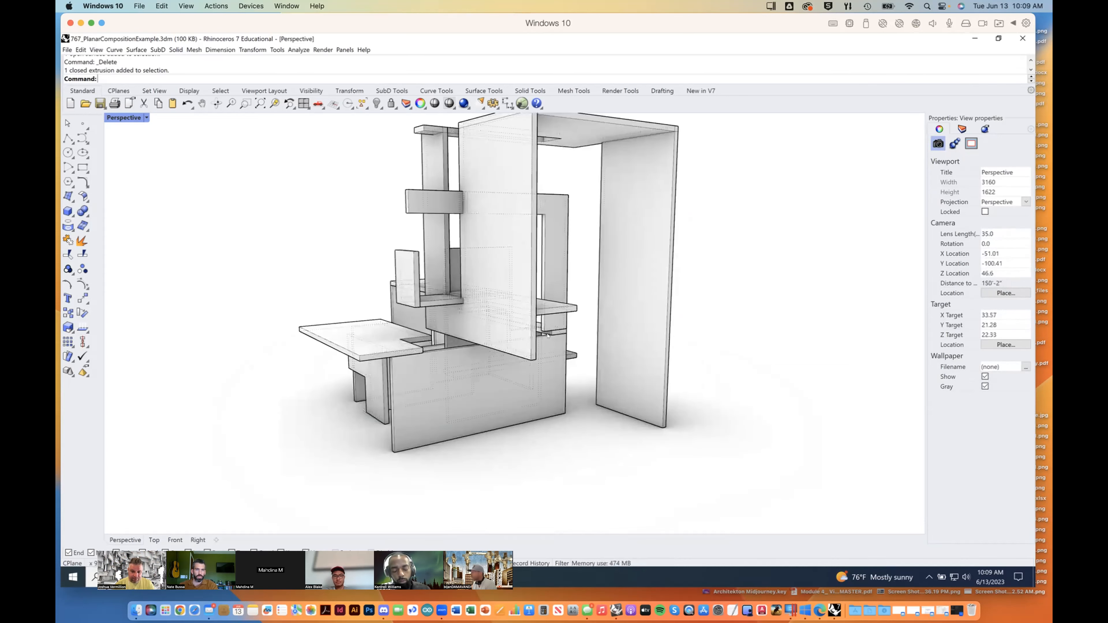
shift+right_drag(592, 337, 592, 368)
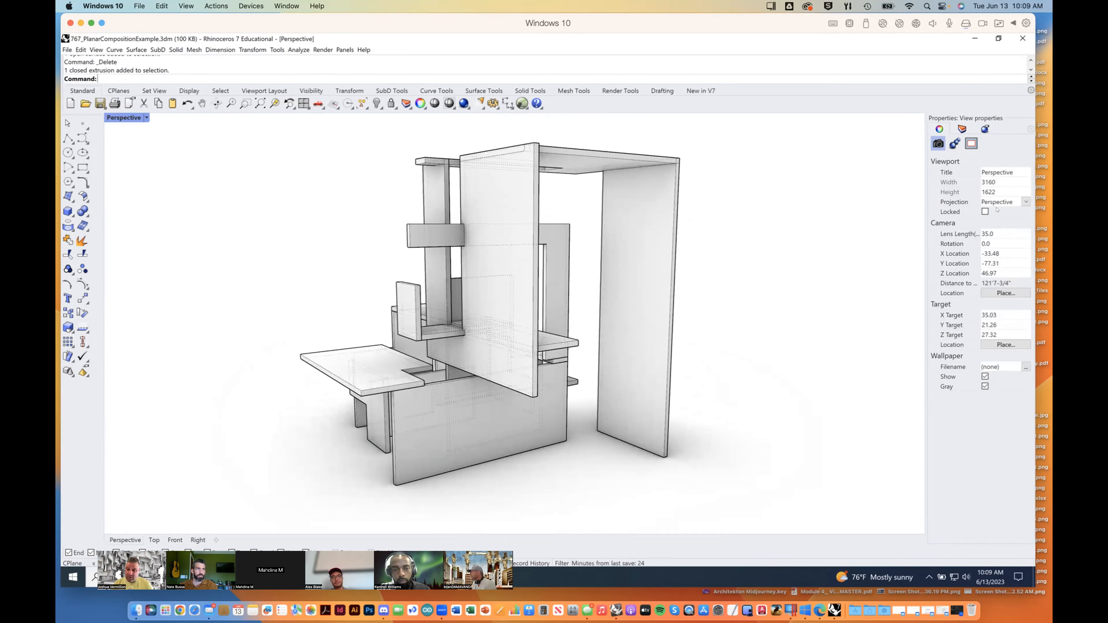
Step: Set the perspective camera's lens length to 28
double_click(989, 233)
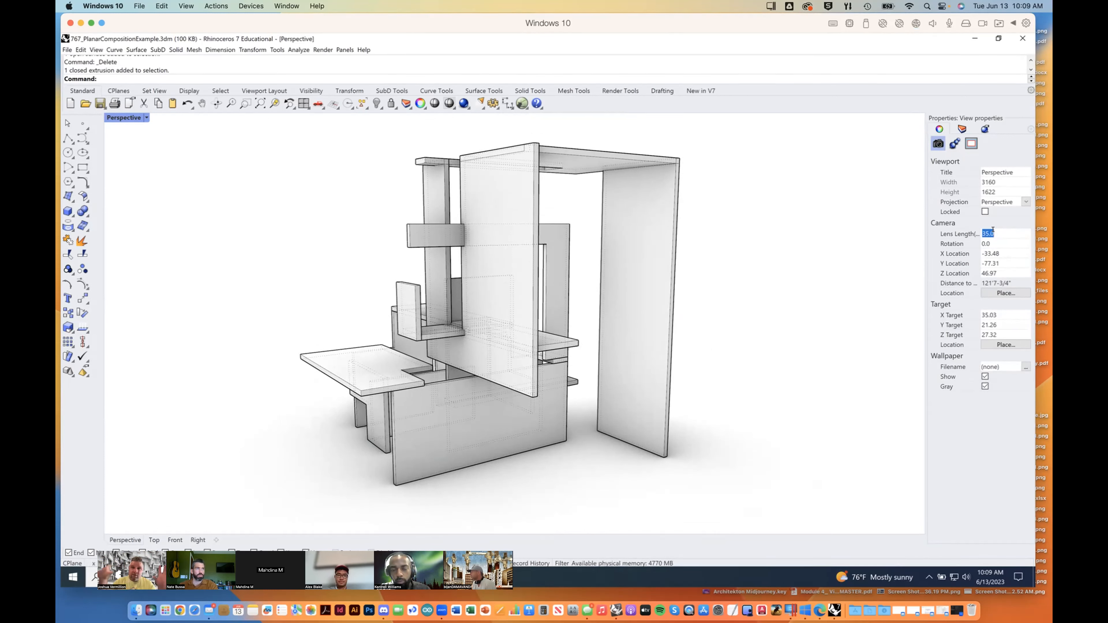
text(28)
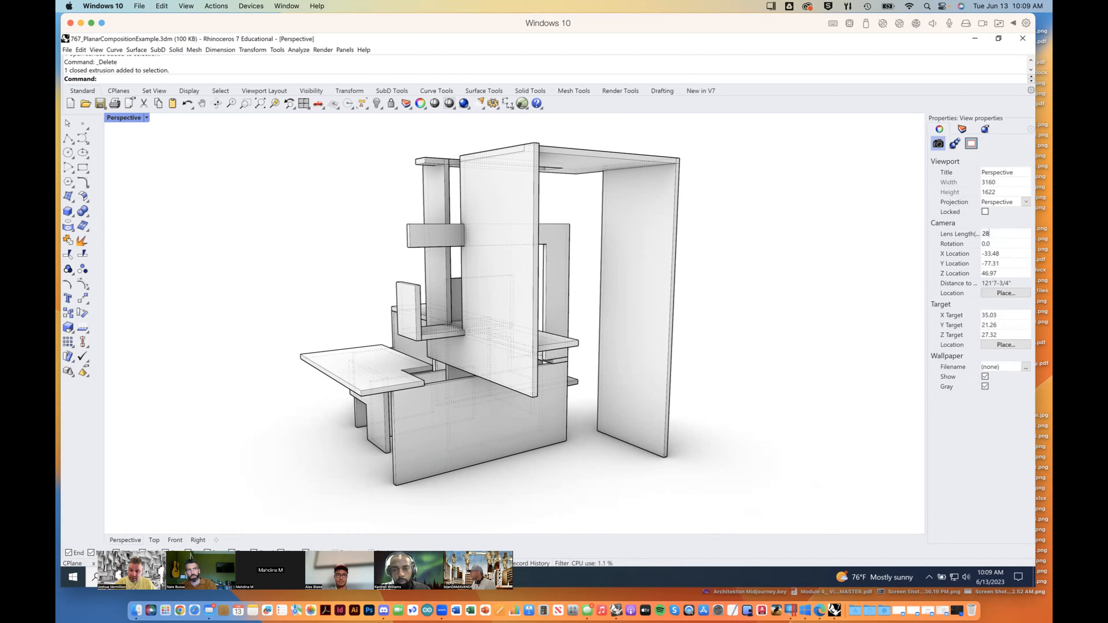
key(Return)
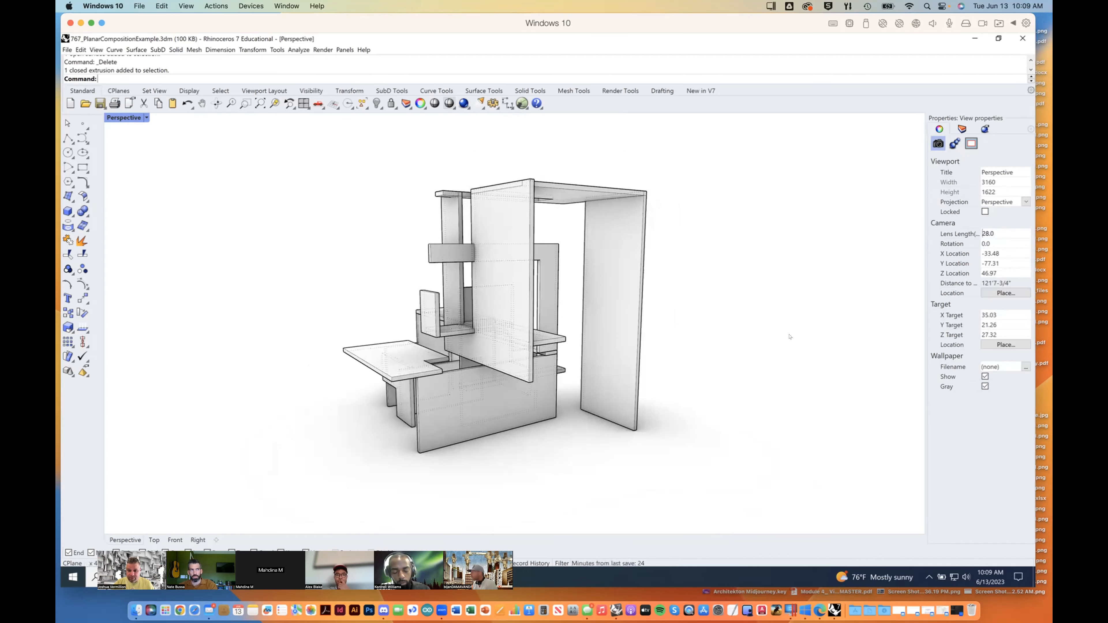
Step: Examine the spaces between the composition's planes from inside and below through the 28 lens
right_drag(758, 337, 542, 313)
scroll(543, 313, up, 6)
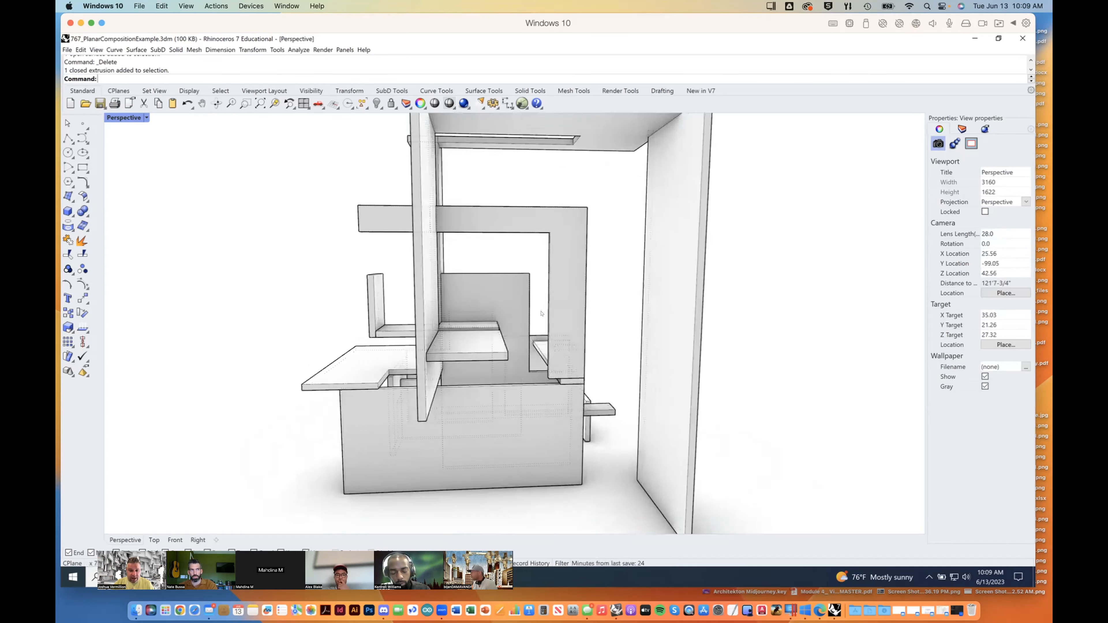
scroll(542, 313, up, 8)
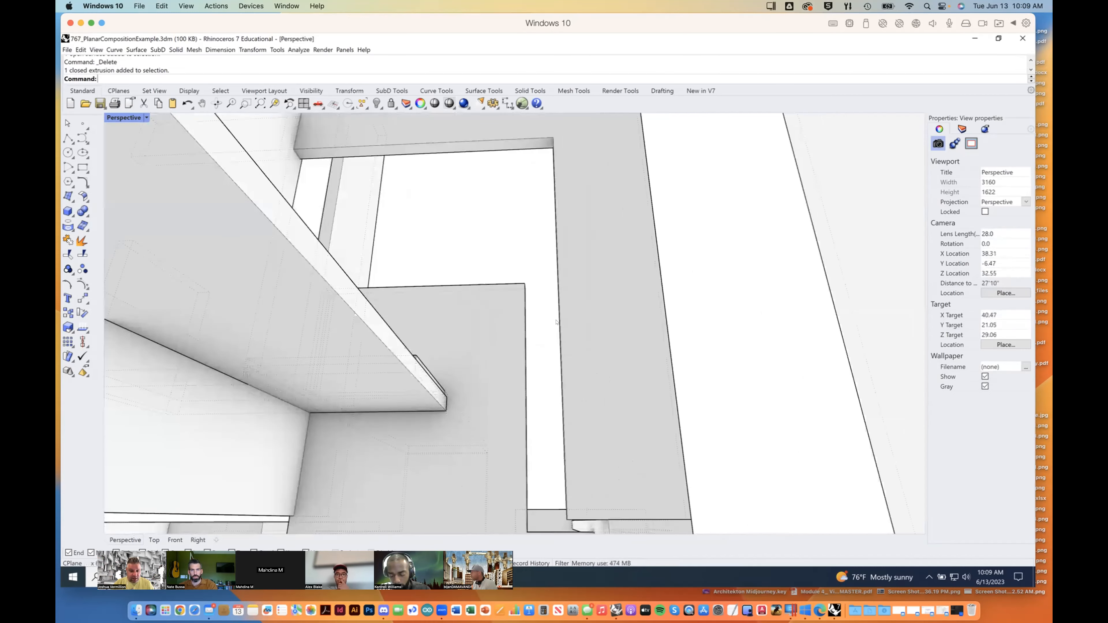
right_drag(556, 321, 571, 344)
scroll(571, 343, up, 6)
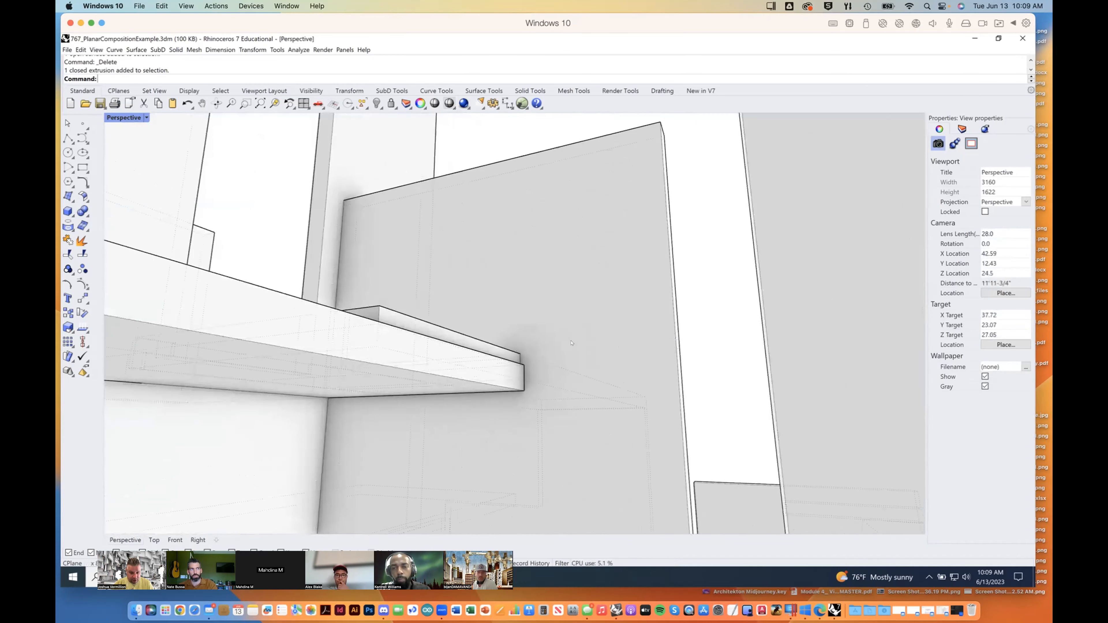
scroll(572, 343, down, 6)
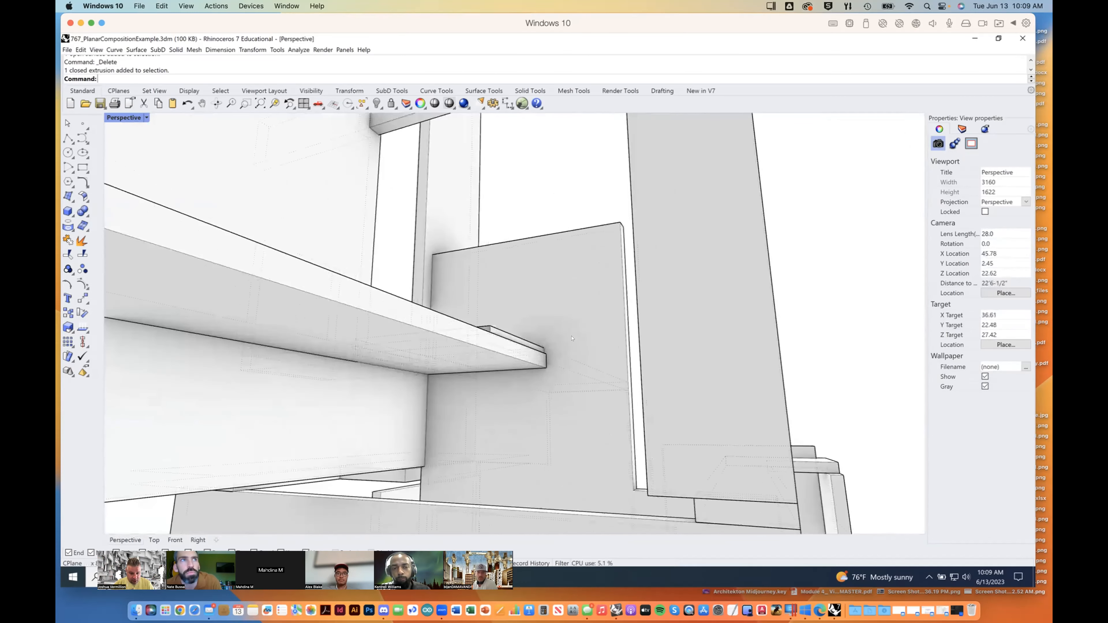
scroll(572, 338, down, 4)
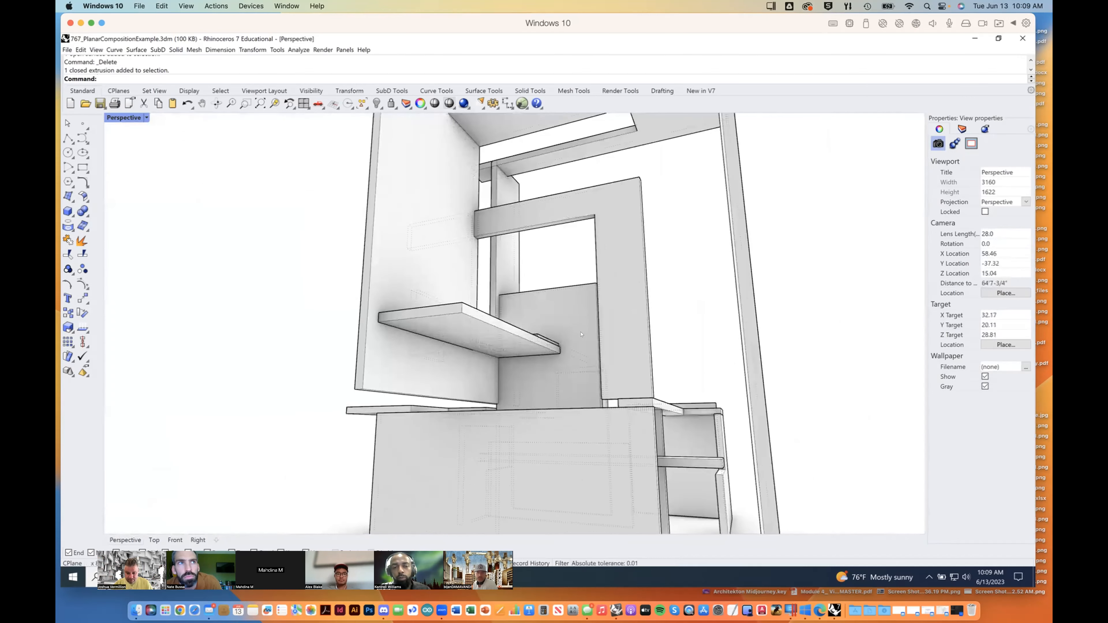
scroll(581, 334, down, 1)
right_drag(632, 384, 566, 438)
scroll(565, 438, up, 6)
right_drag(781, 386, 833, 378)
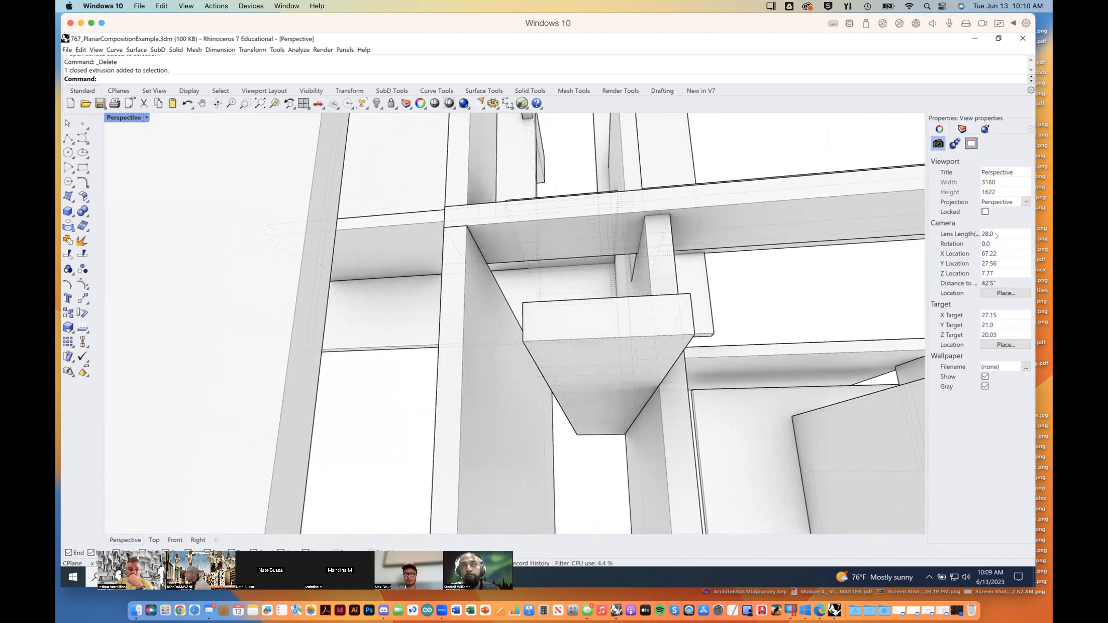
Step: Set the Perspective viewport back to an isometric view
click(147, 117)
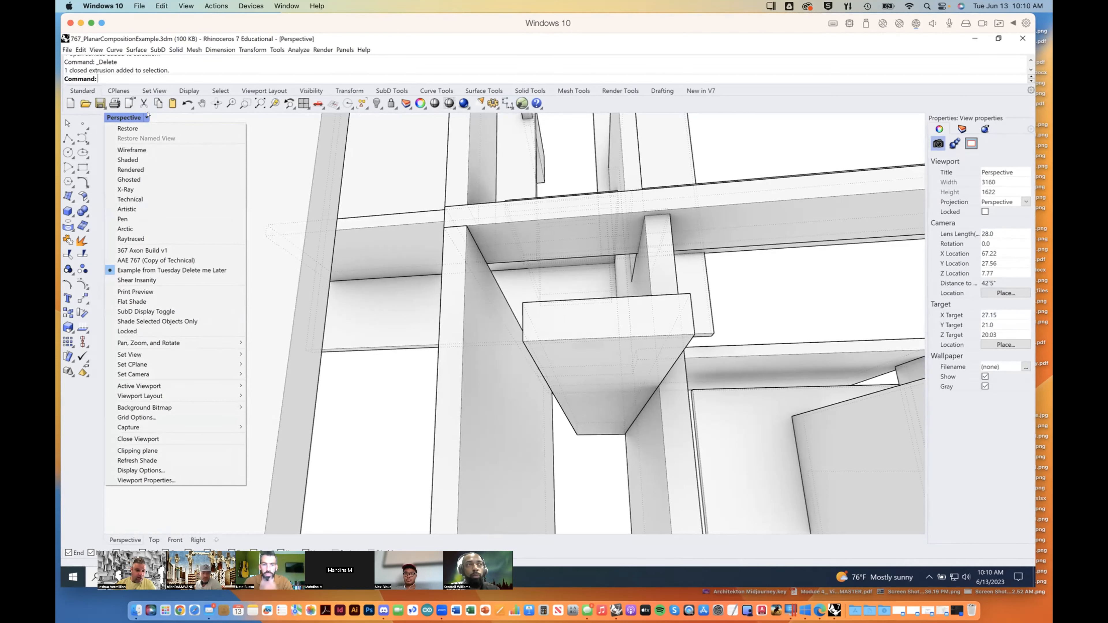
mouse_move(196, 355)
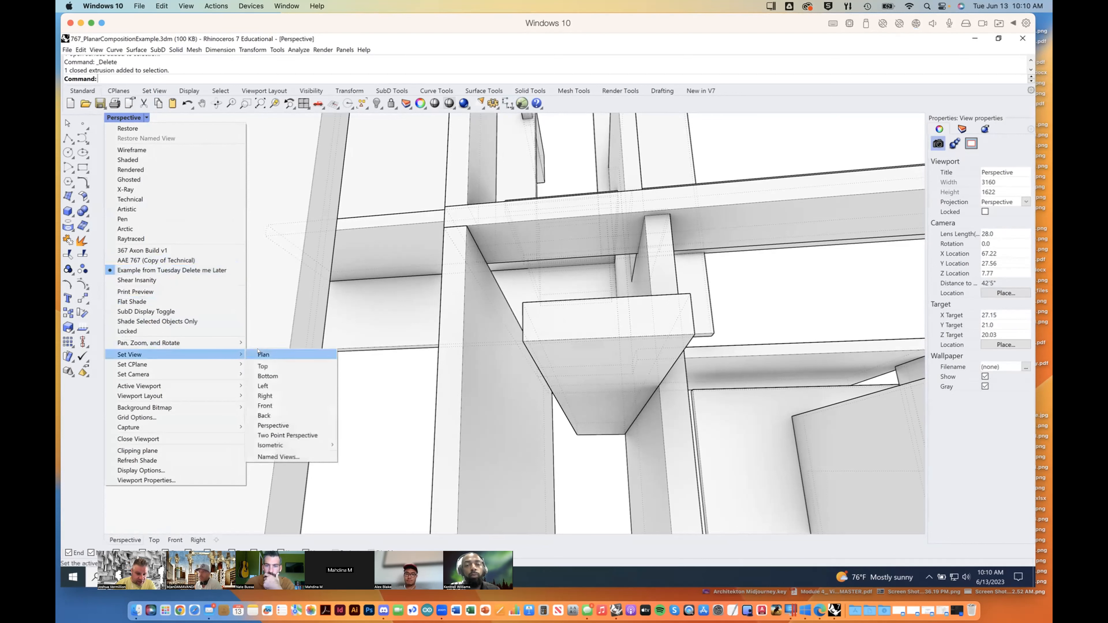
mouse_move(315, 444)
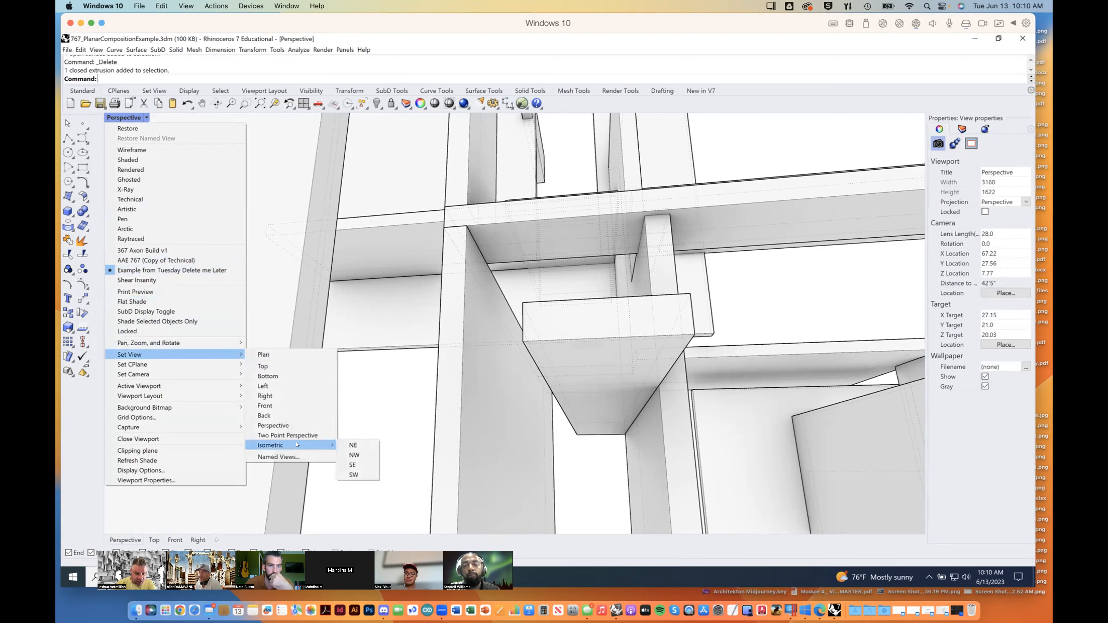
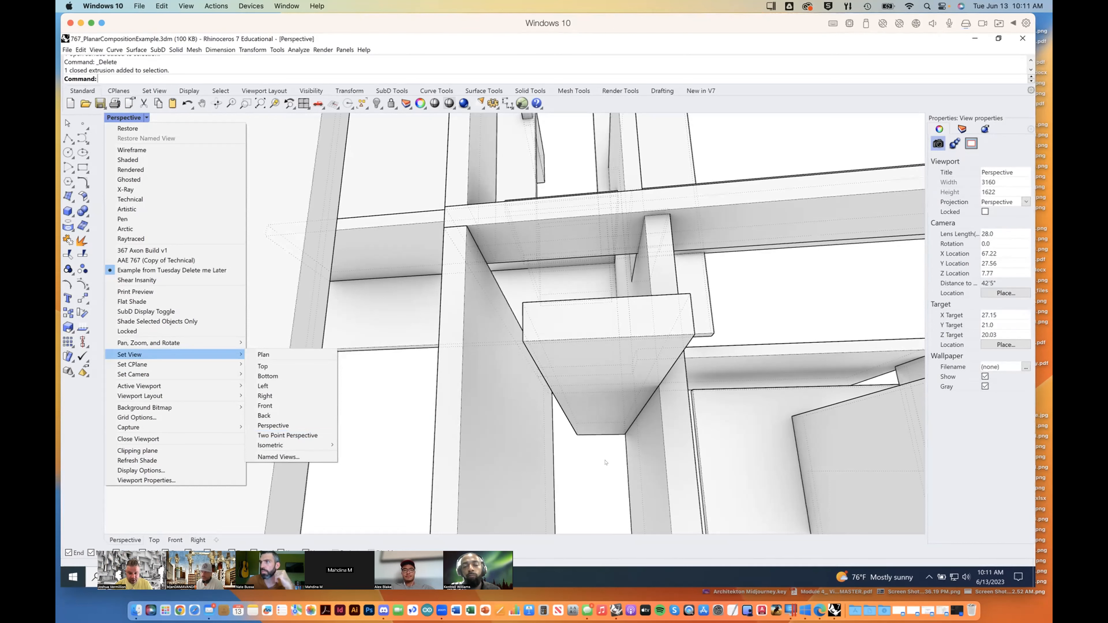
Step: Frame the gap between the tall vertical planes from a low viewpoint near the ground through the 28 lens
right_drag(608, 459, 589, 313)
scroll(580, 369, up, 3)
scroll(592, 394, down, 2)
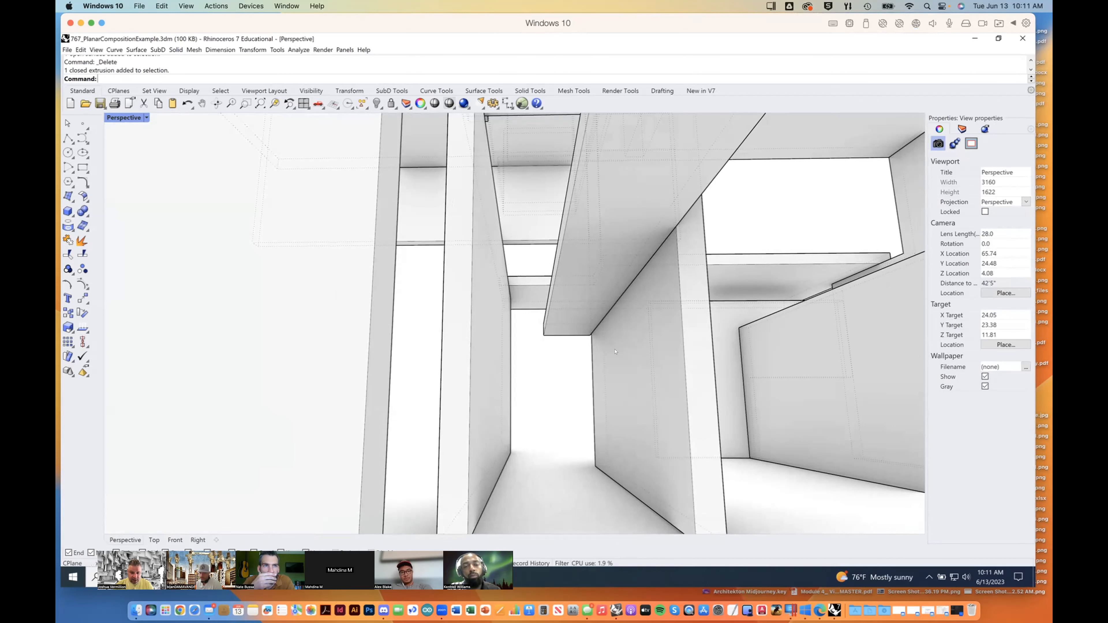
shift+right_drag(703, 373, 697, 369)
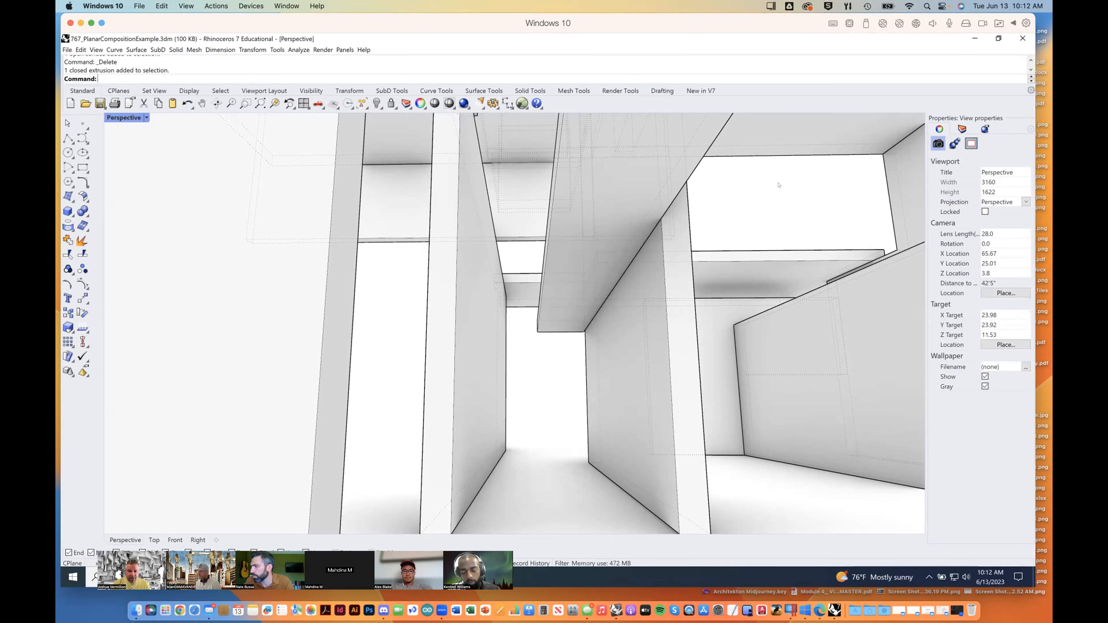
Step: Turn on the sun in the rendering lighting settings and open the sun settings clear of the model
click(985, 128)
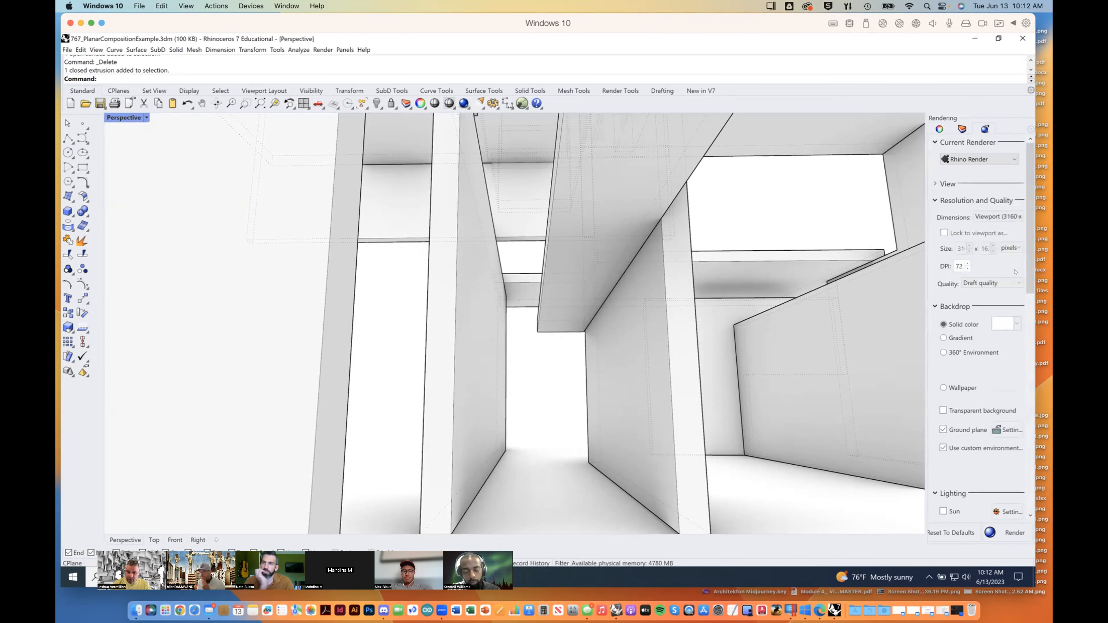
drag(1030, 268, 1020, 338)
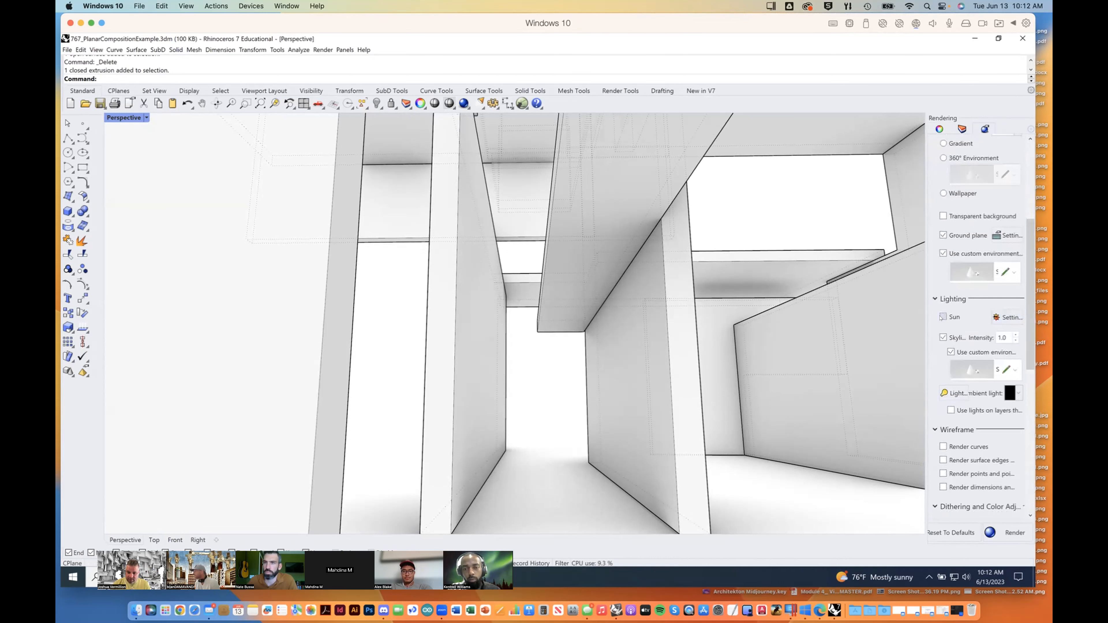
click(943, 317)
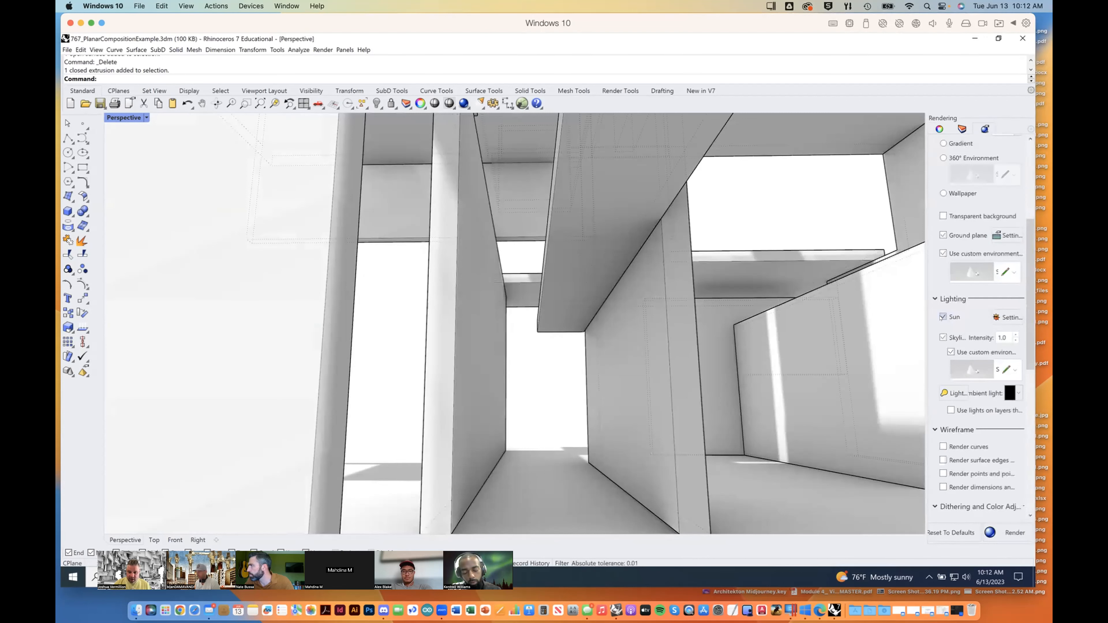
click(1000, 316)
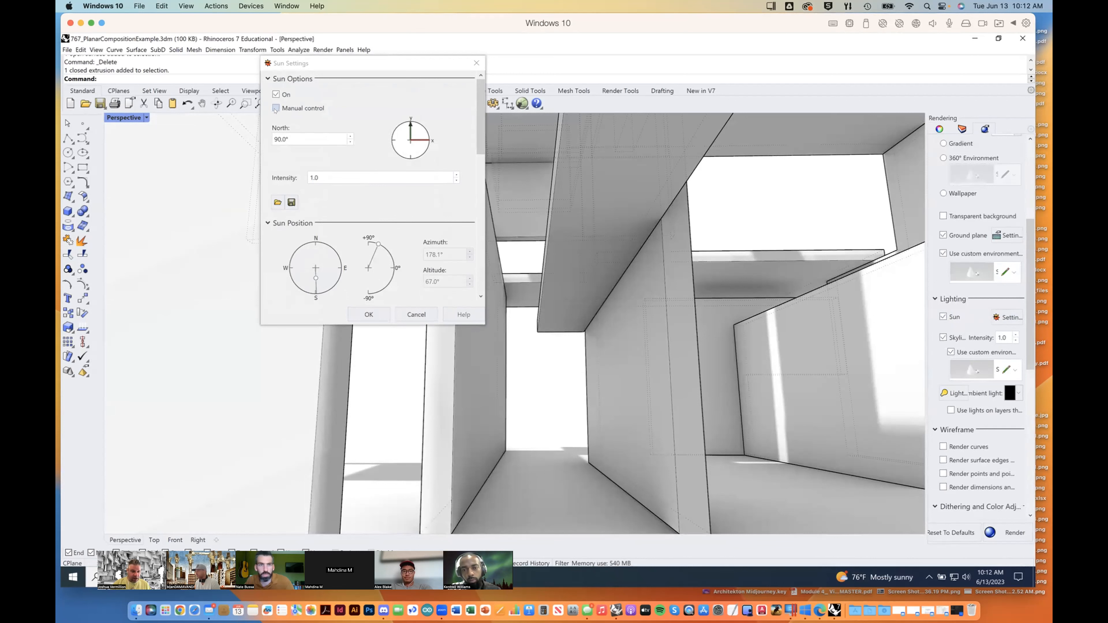
drag(324, 67, 254, 86)
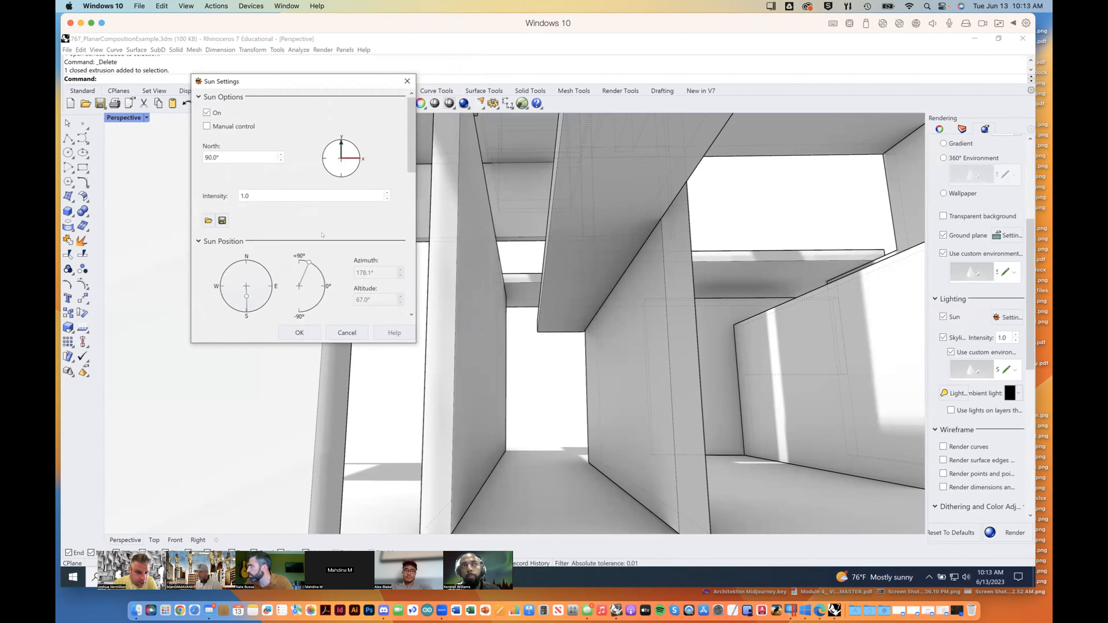
Step: Try manual control of the sun with an altitude of 81.2° and an azimuth of 197.4°
click(207, 127)
drag(309, 263, 309, 261)
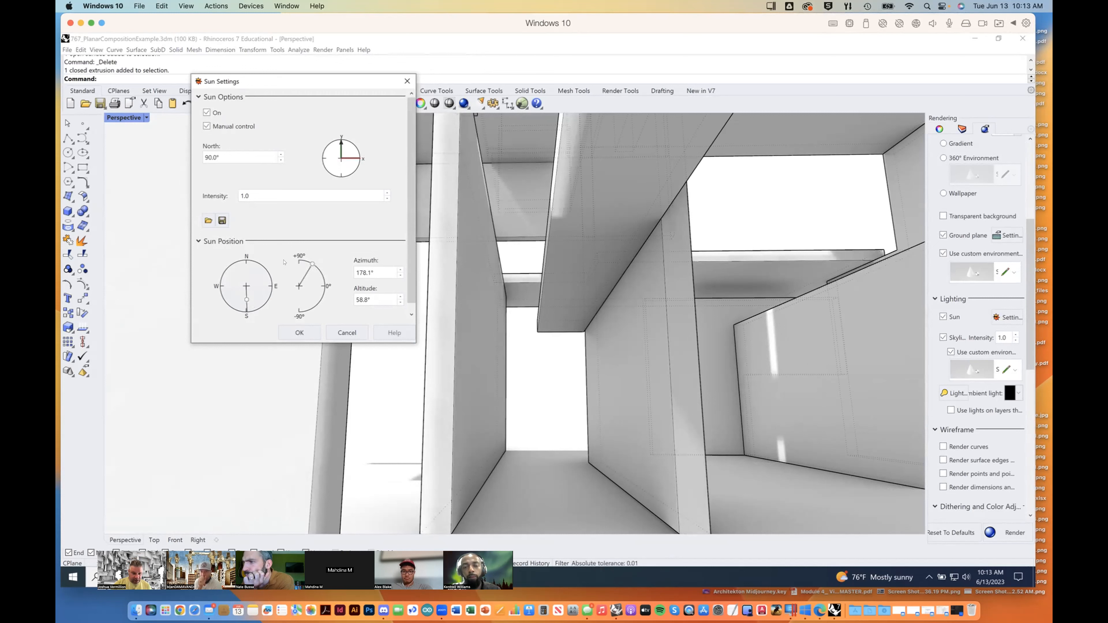
drag(309, 261, 294, 256)
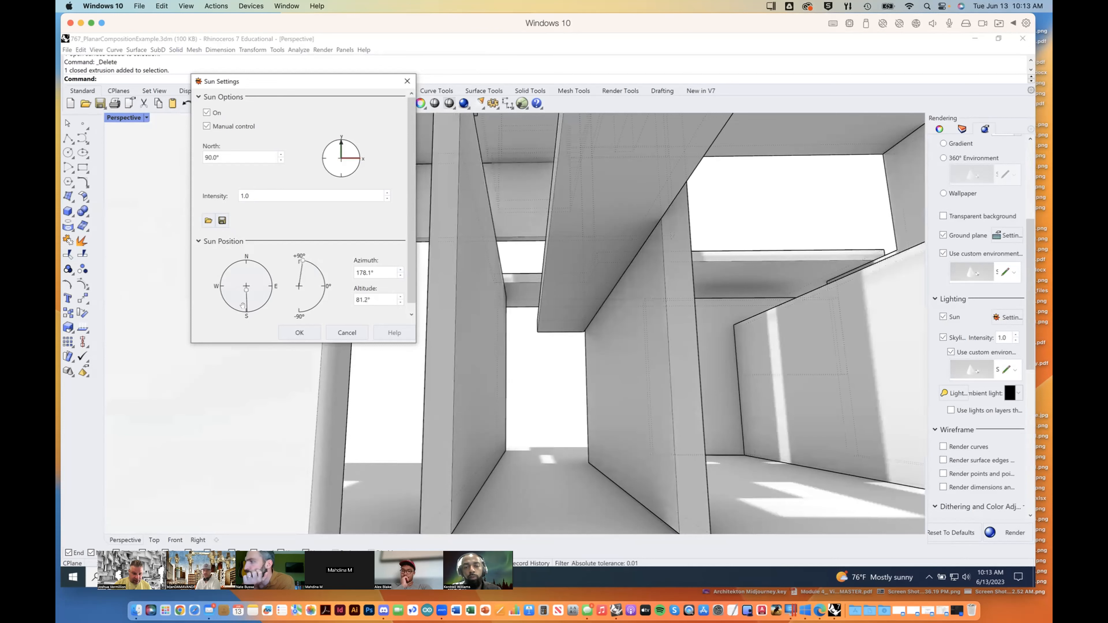
mouse_move(246, 306)
mouse_down()
mouse_move(216, 306)
mouse_move(240, 309)
mouse_up()
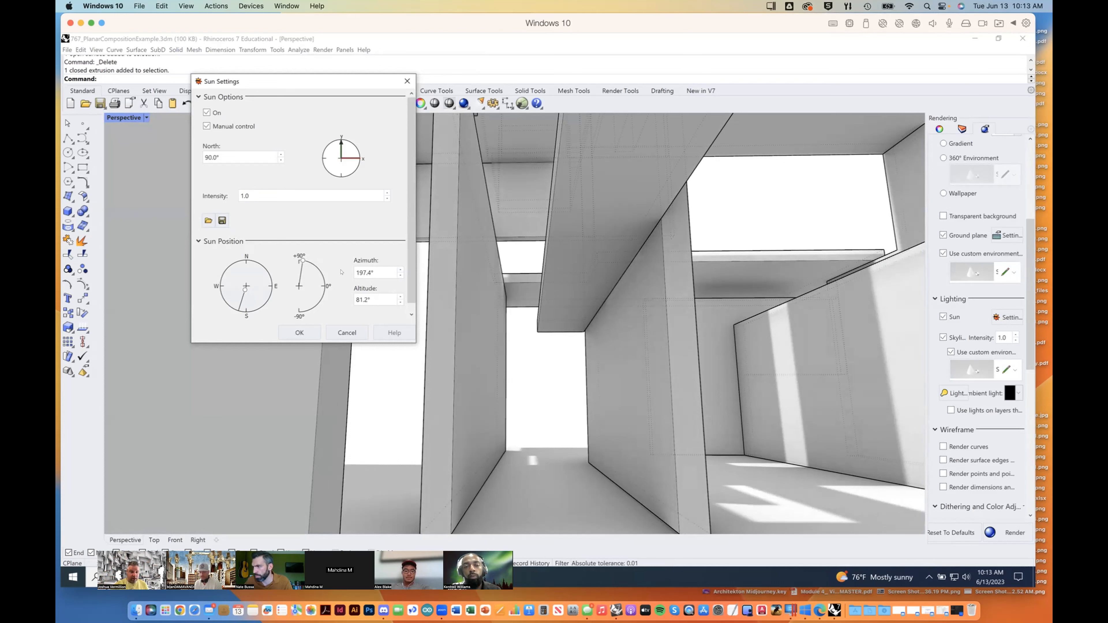
click(206, 126)
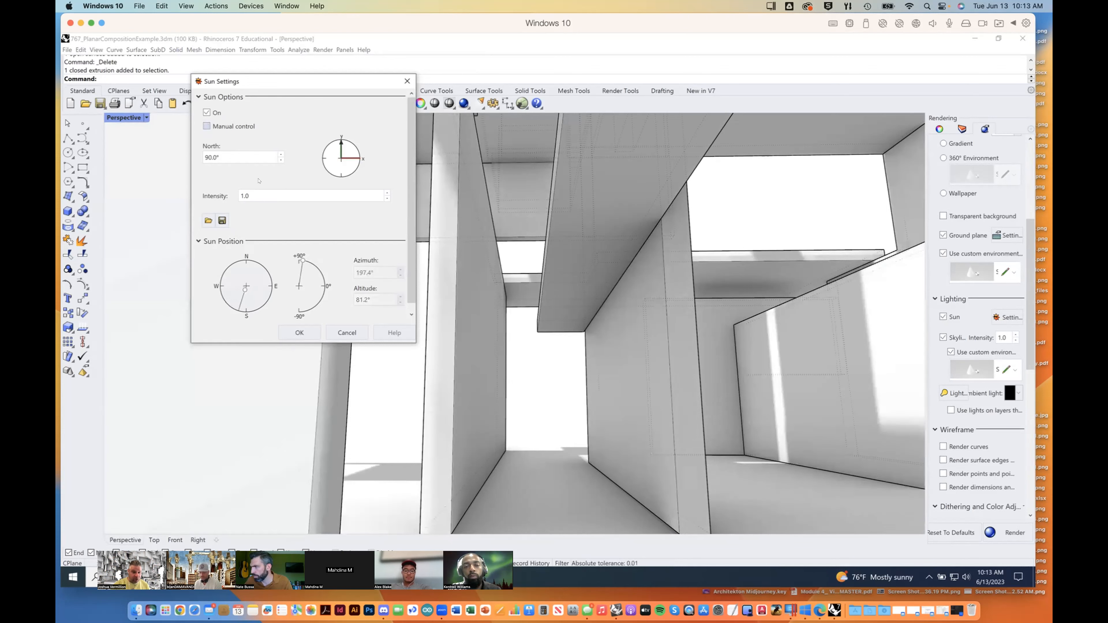
Step: Search the sun locations for "las" and set the sun's location to Las Vegas, NV, USA
drag(409, 170, 405, 313)
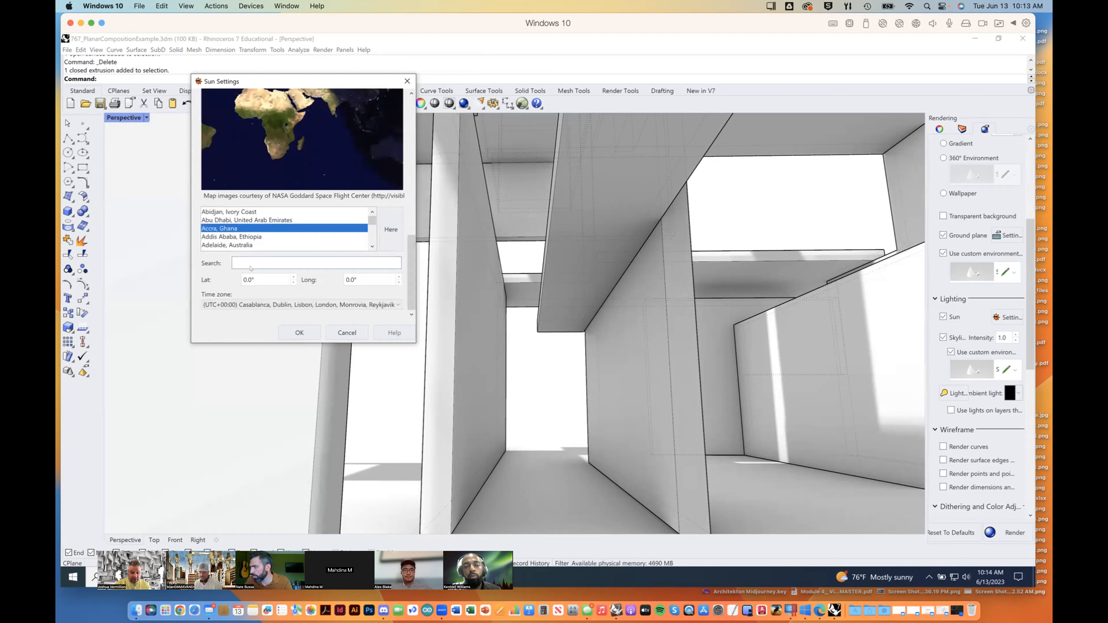
text(las)
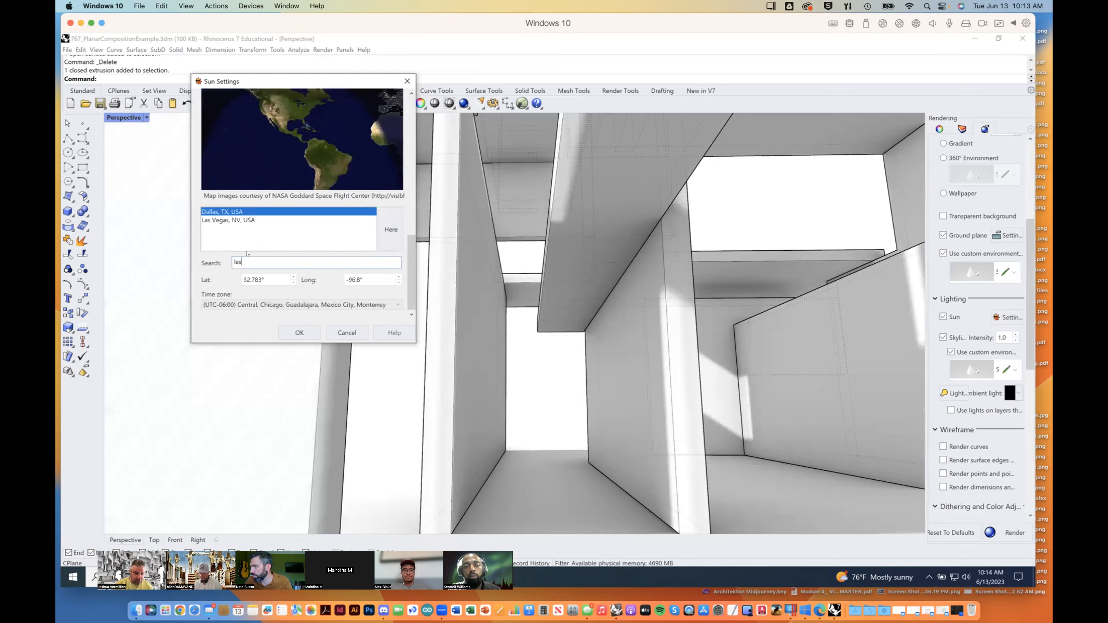
click(234, 221)
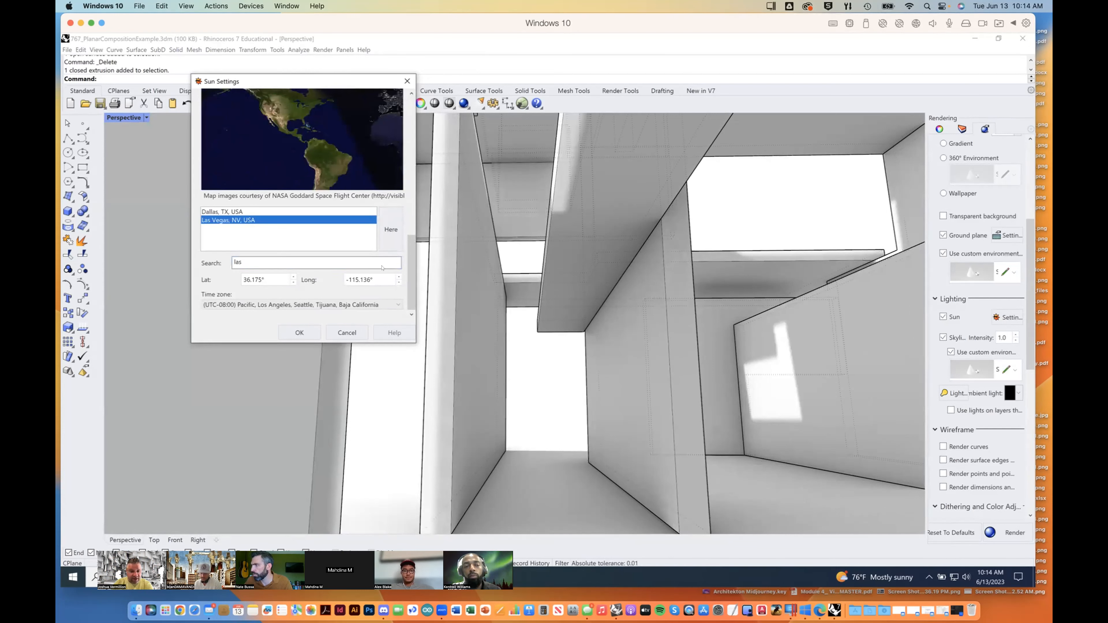
mouse_move(411, 271)
mouse_down()
mouse_move(412, 254)
mouse_move(411, 274)
mouse_up()
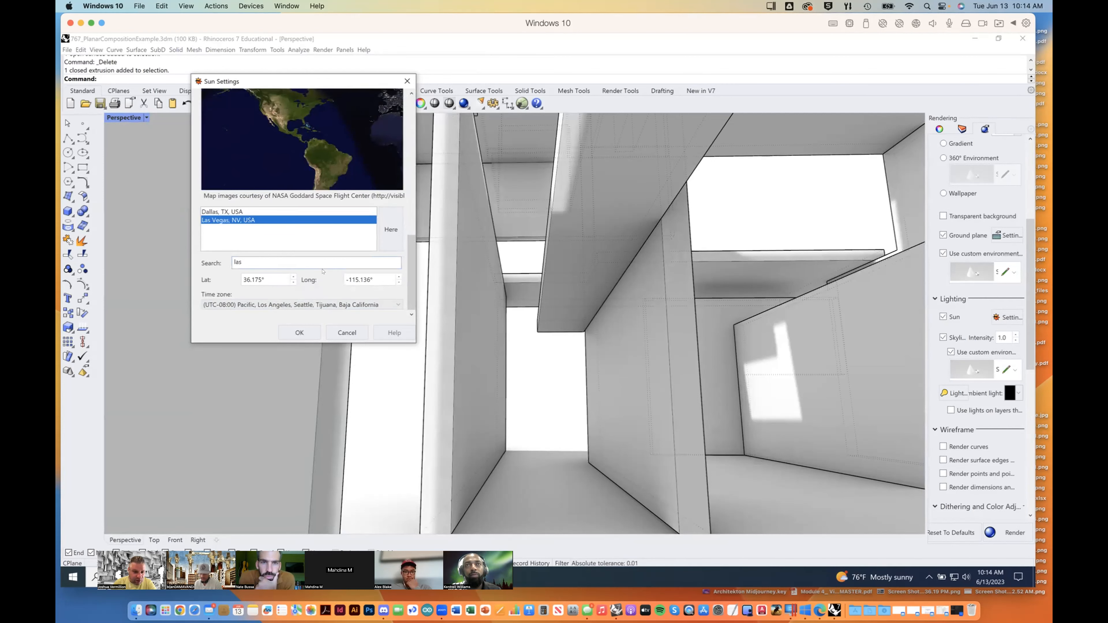
Step: Set the sun's date to 6/13/2000 and its time to about 10:07 AM, and accept the sun settings
drag(408, 262, 409, 183)
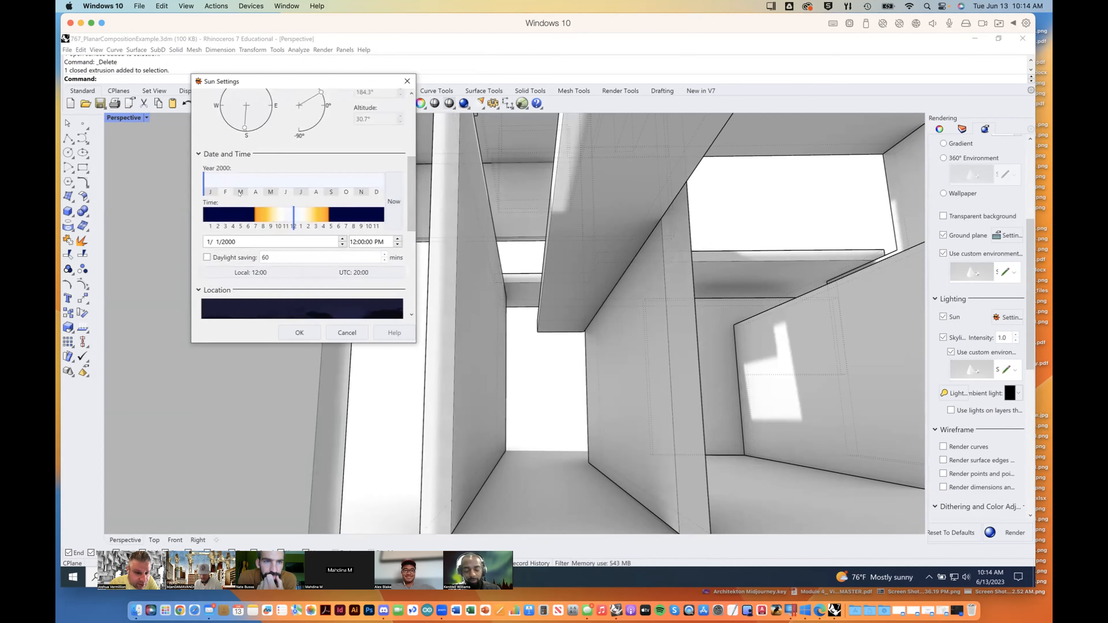
click(289, 189)
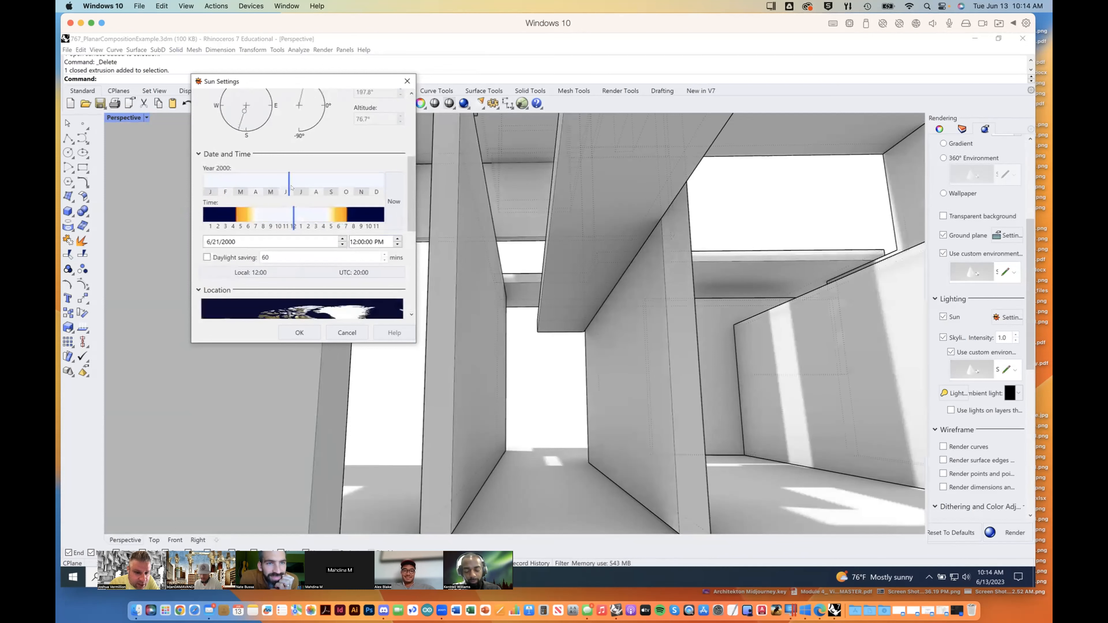
drag(294, 216, 299, 220)
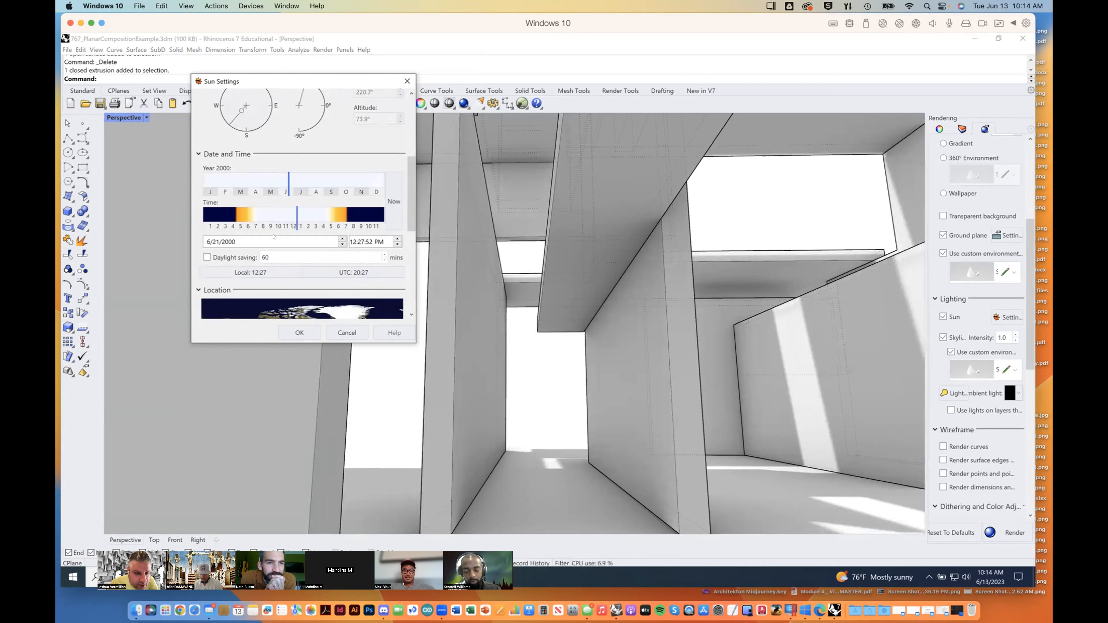
click(216, 242)
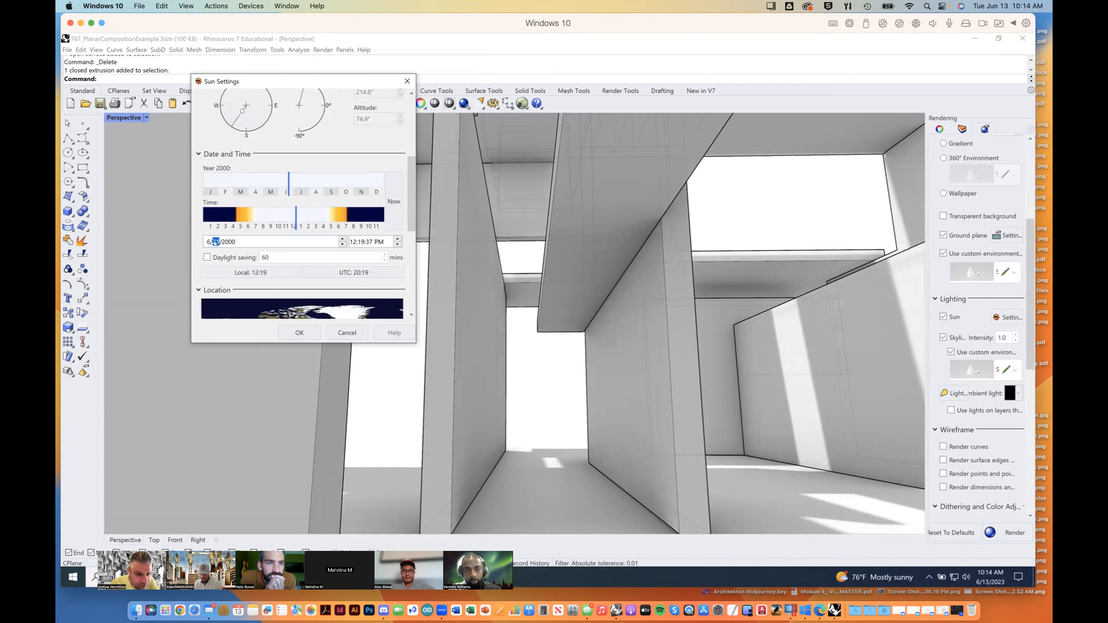
text(13)
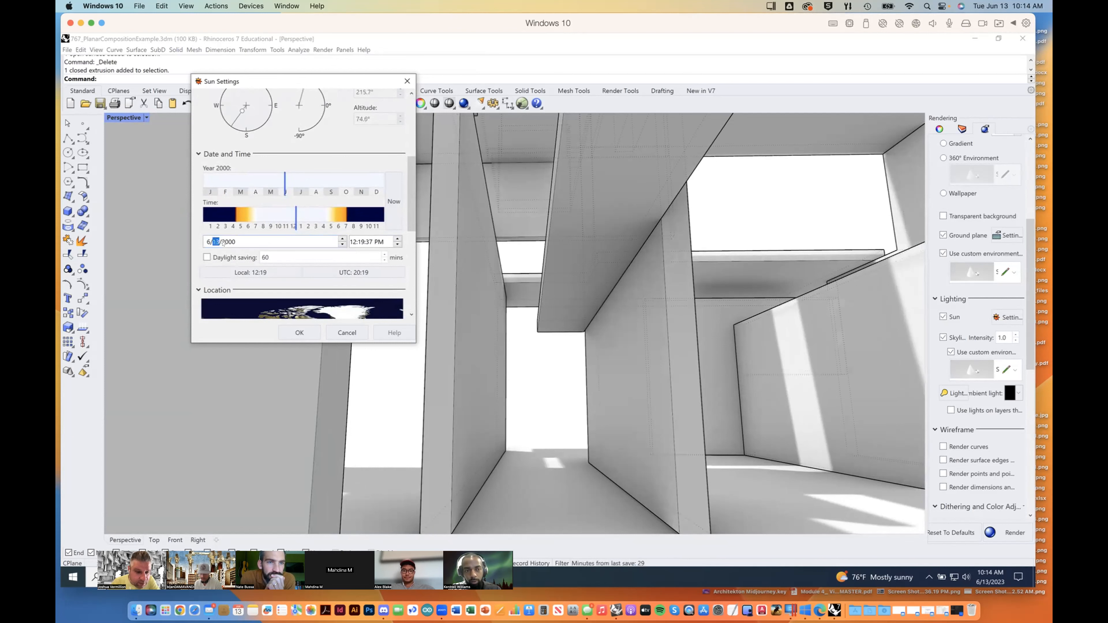
drag(292, 220, 281, 221)
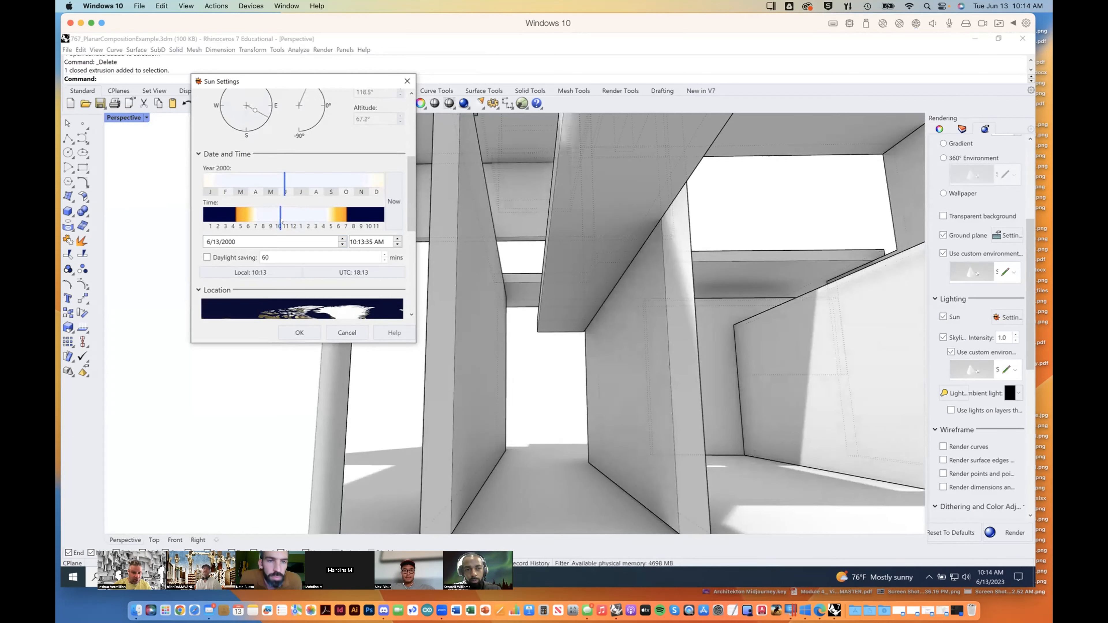
drag(280, 217, 277, 220)
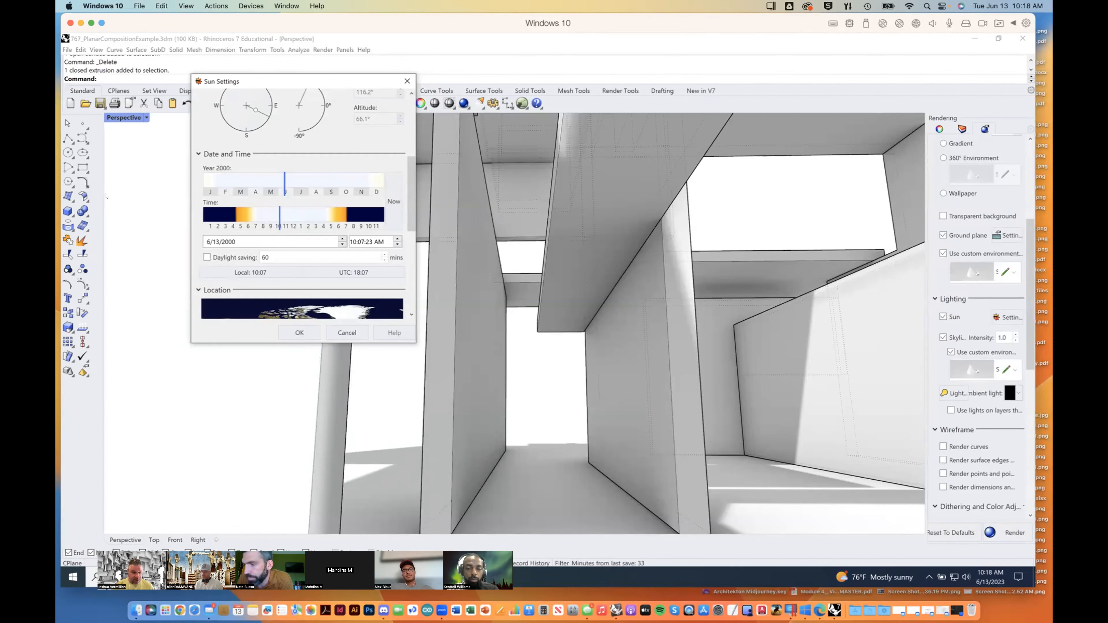
click(308, 329)
Step: Draw an open four-point polyline across the ground and back along the sunlit strip beside the large side wall's base
click(68, 139)
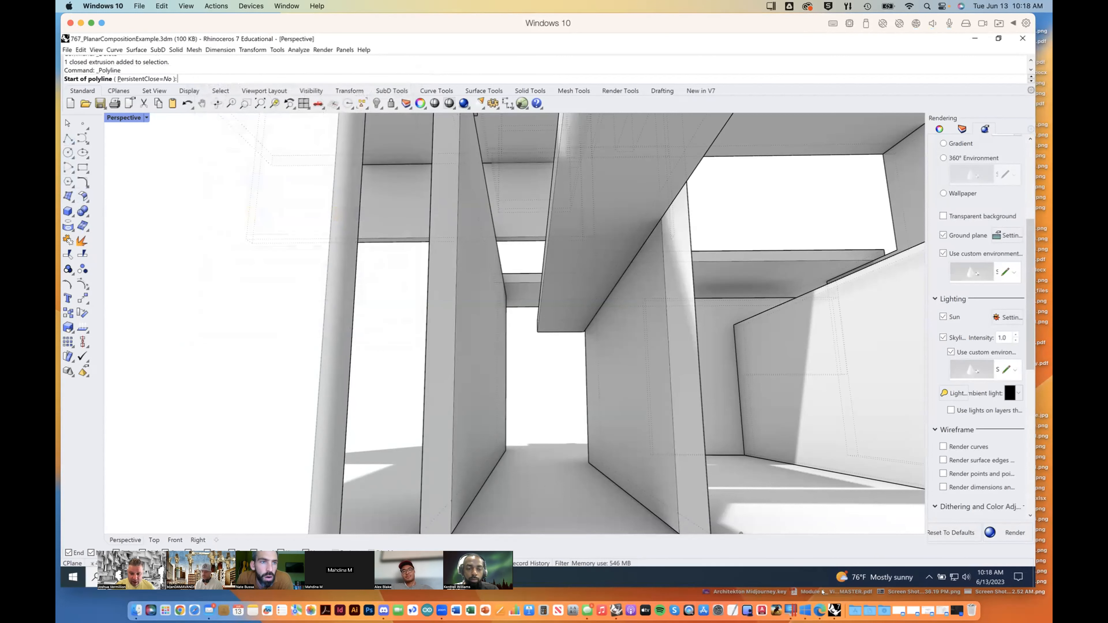
click(643, 488)
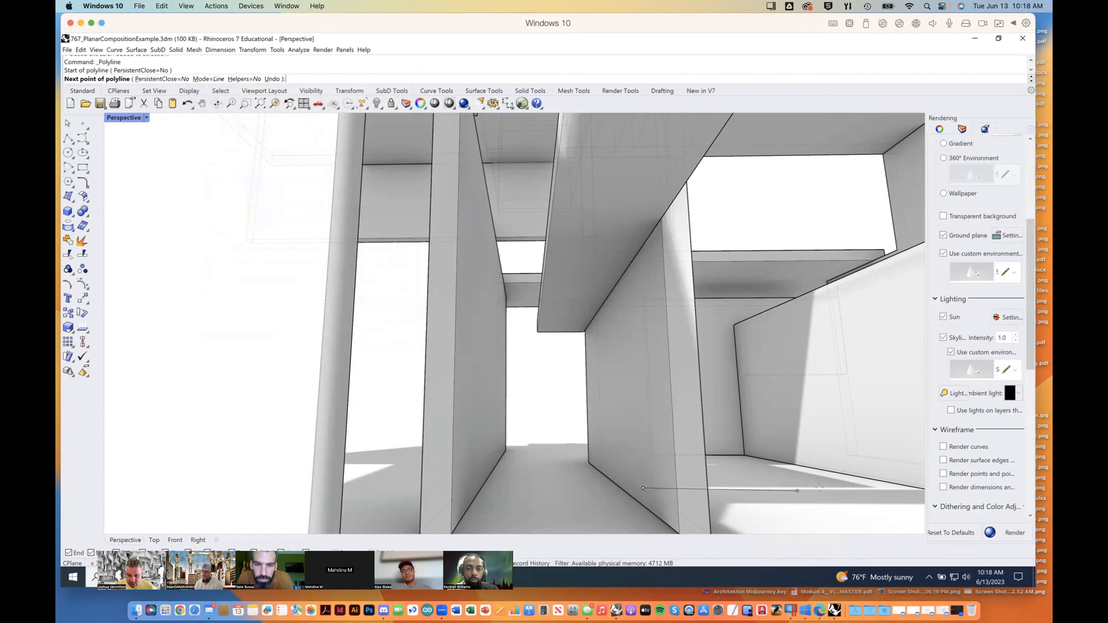
click(872, 488)
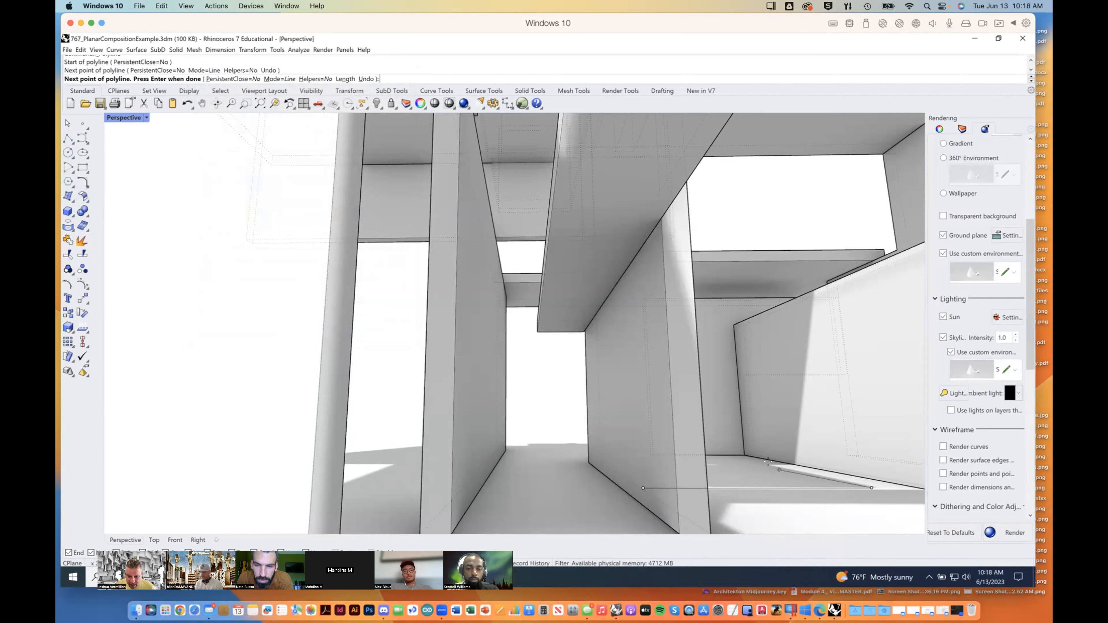
click(770, 465)
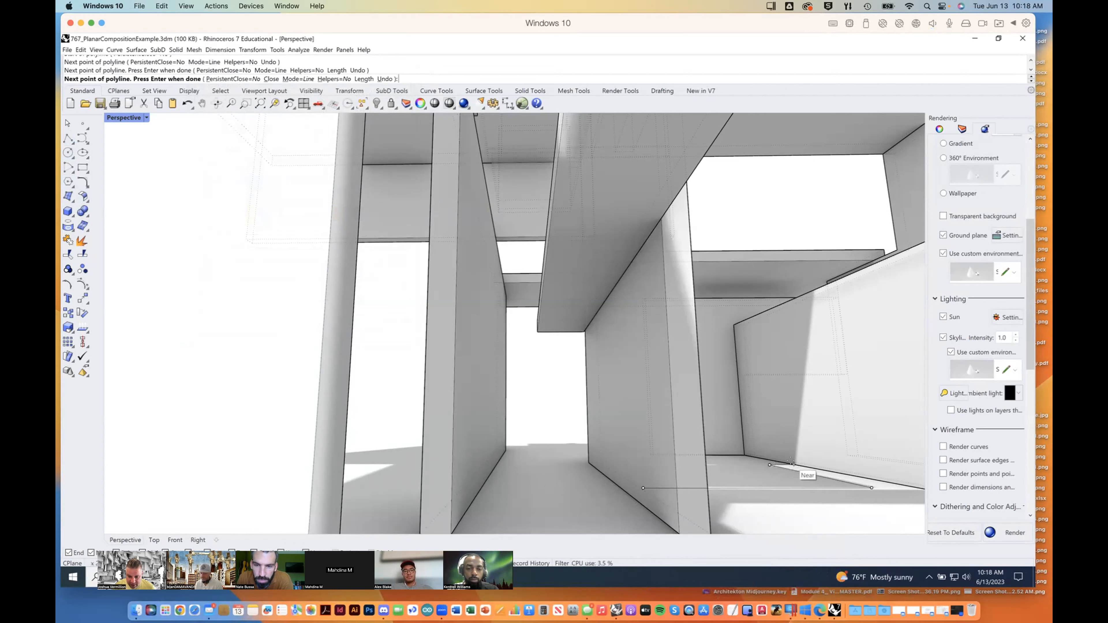
click(785, 462)
key(Return)
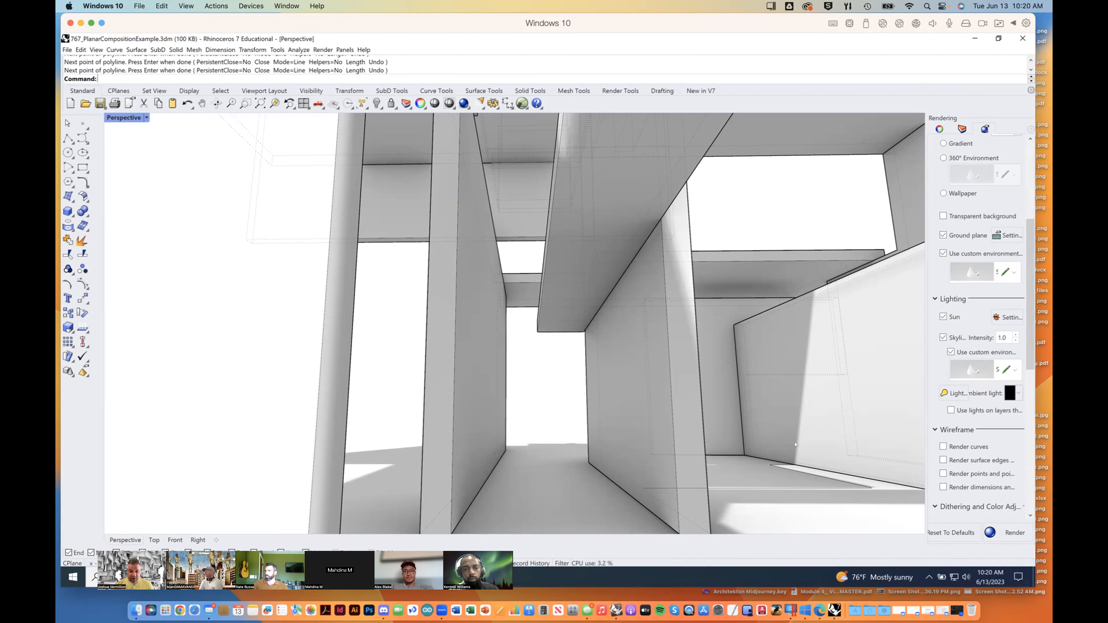
click(93, 50)
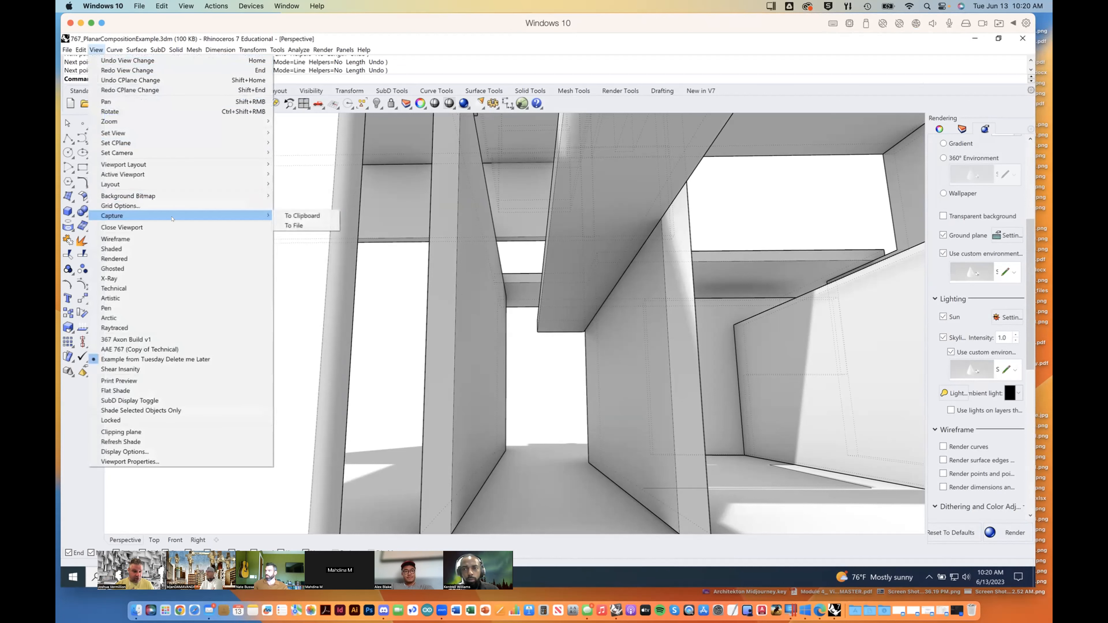
click(297, 138)
text(Capture)
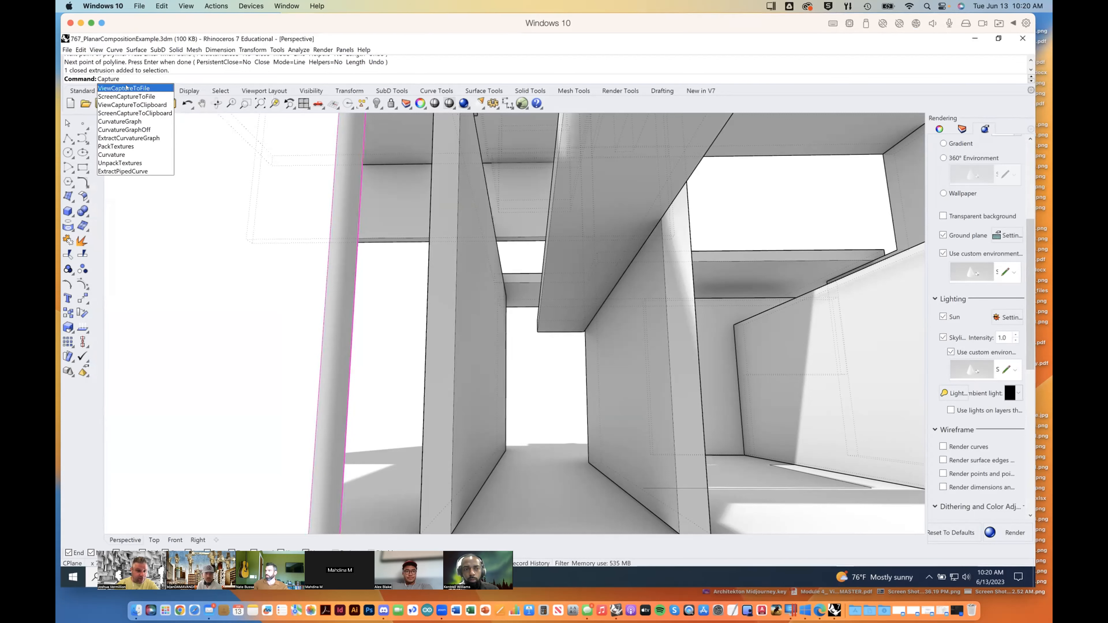
click(149, 88)
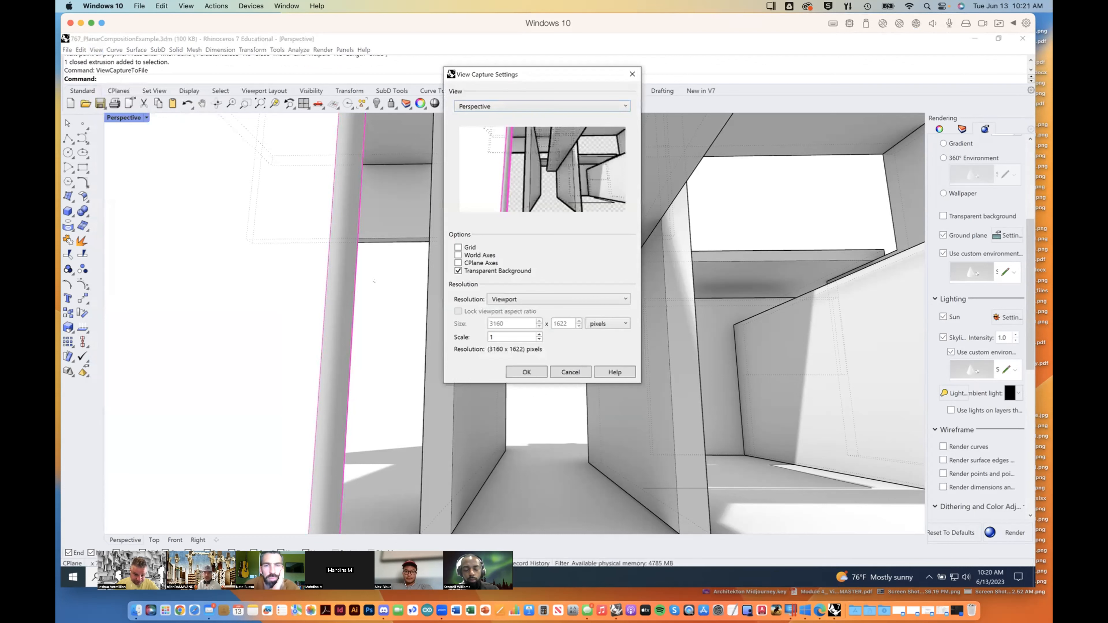
click(556, 369)
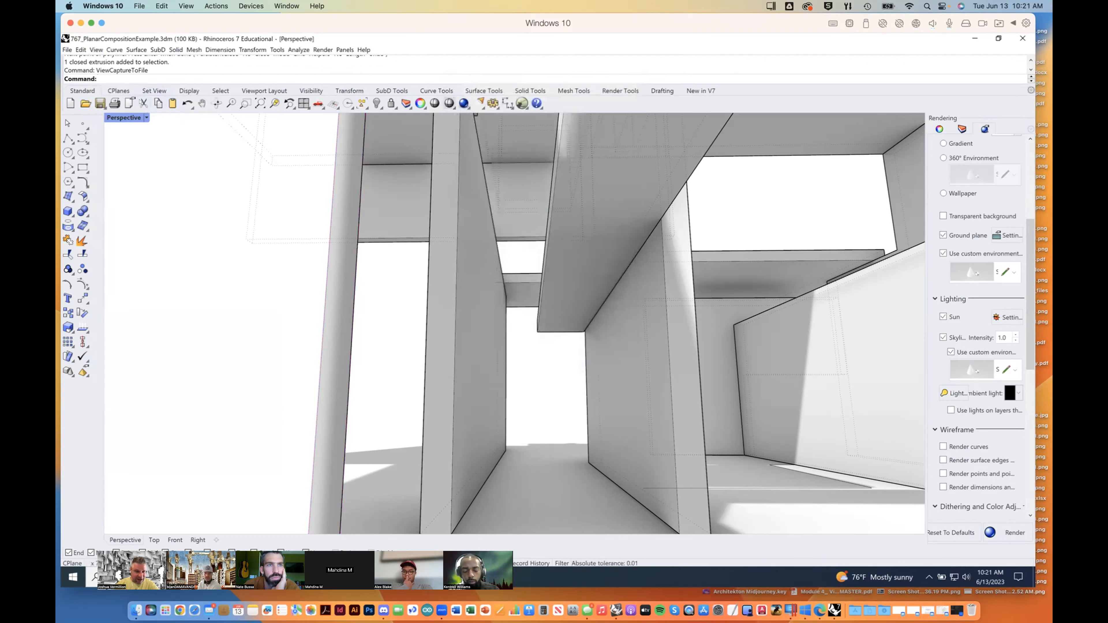
Step: Start another file capture of the Perspective view with the transparent background turned off and a capture scale of 2
right_click(381, 289)
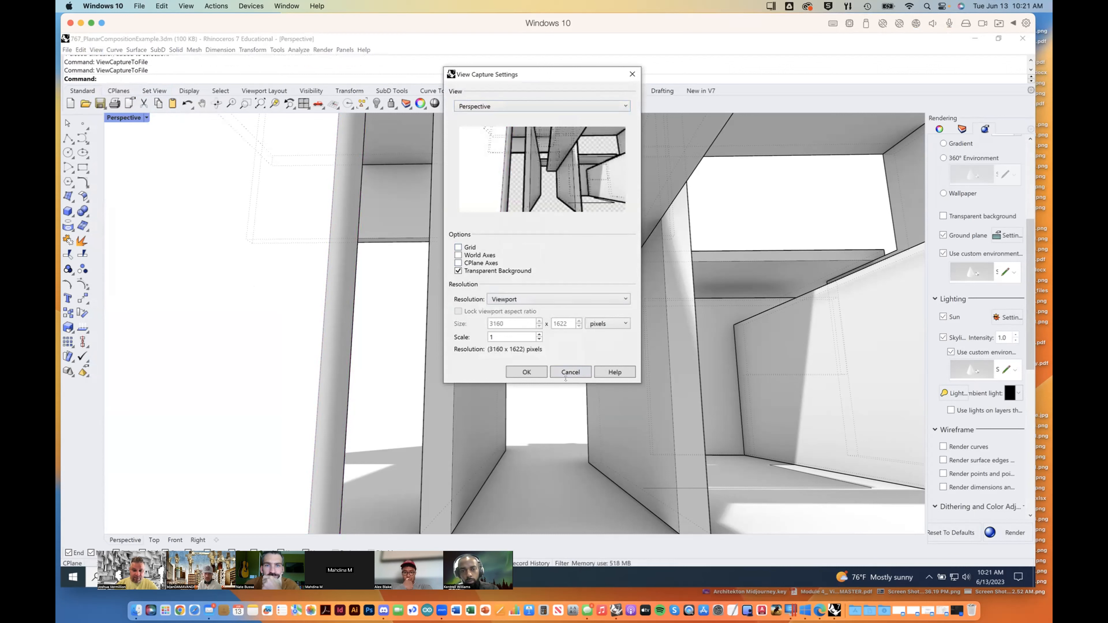
click(457, 271)
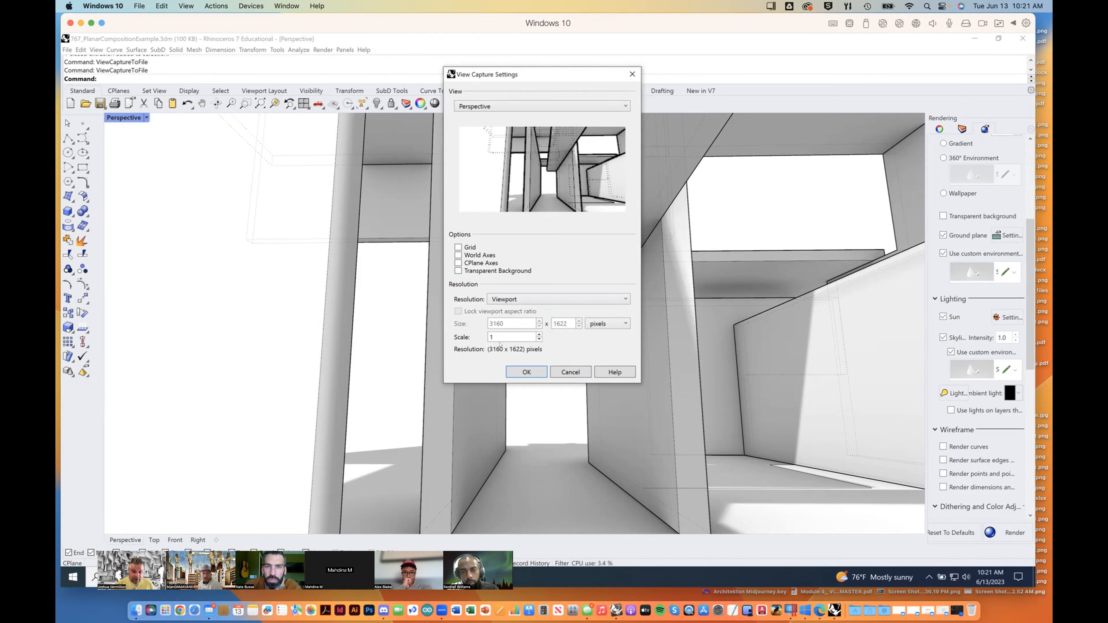
click(493, 330)
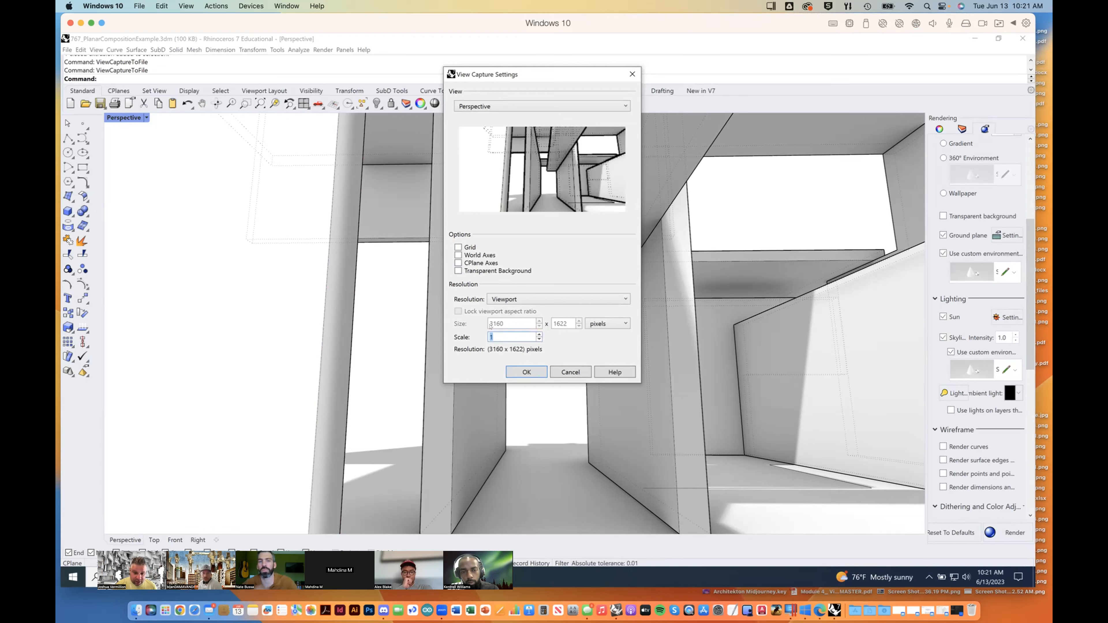
text(2)
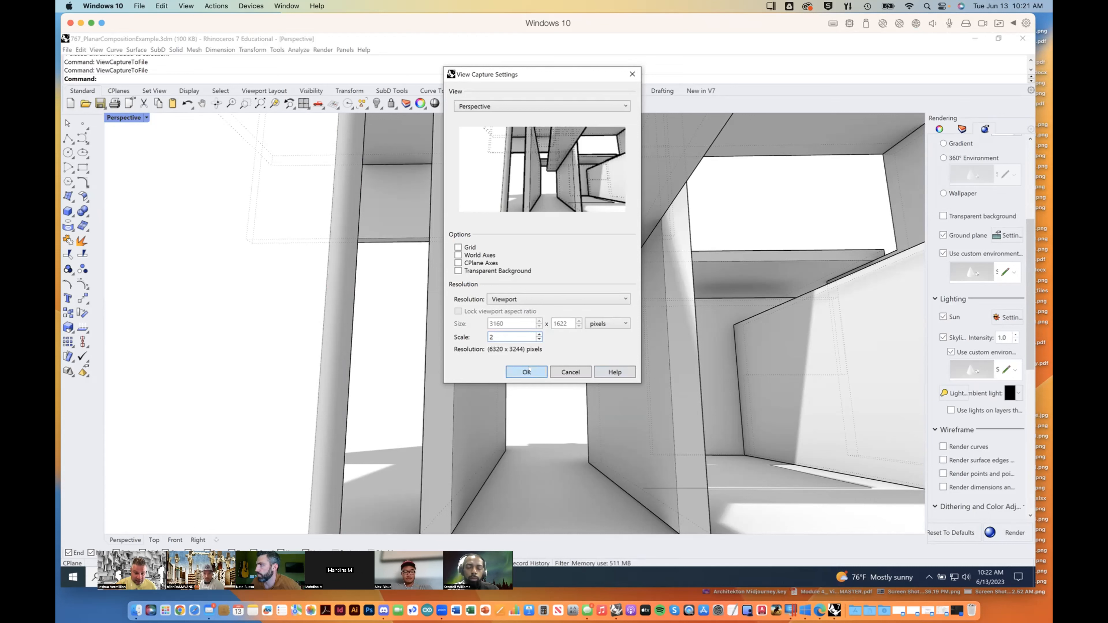
Step: Set the capture scale back to 1 and accept the view capture settings
mouse_move(56, 0)
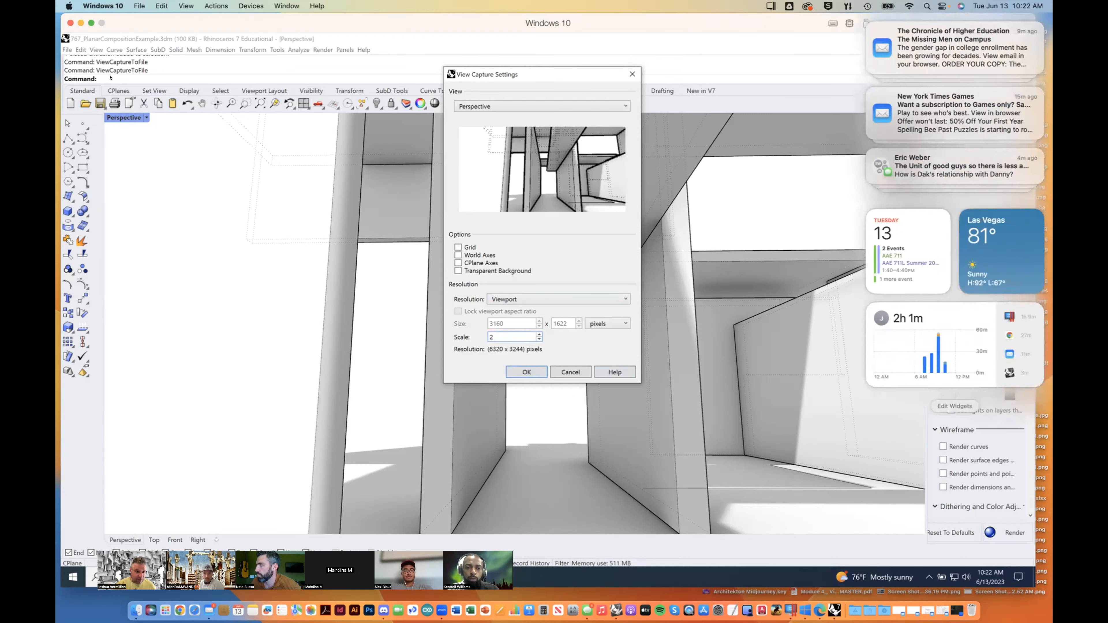
click(167, 79)
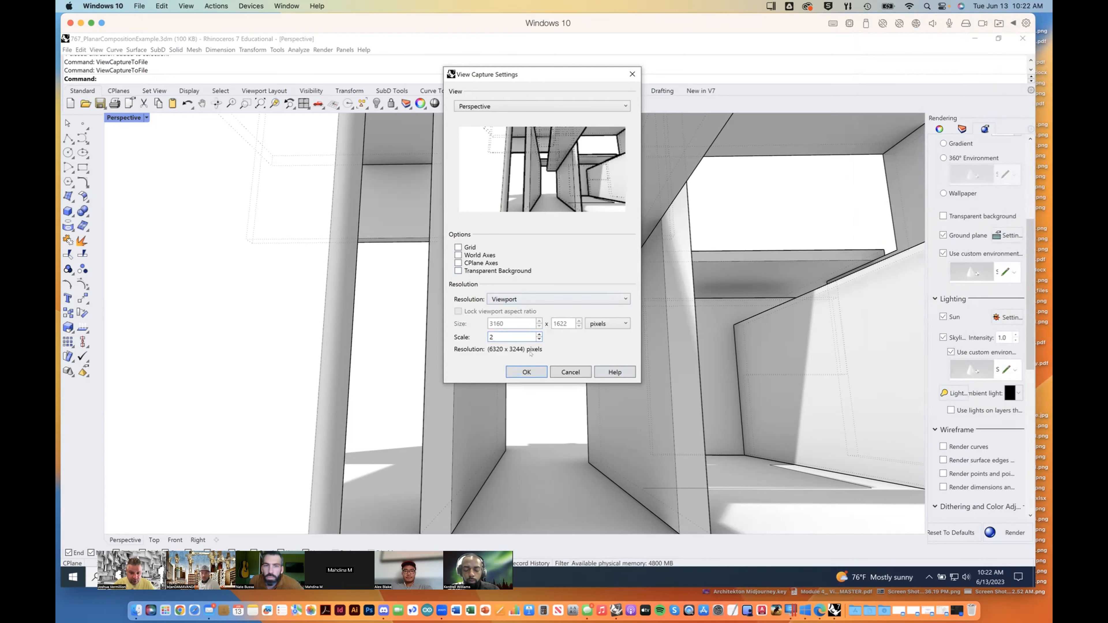
text(1)
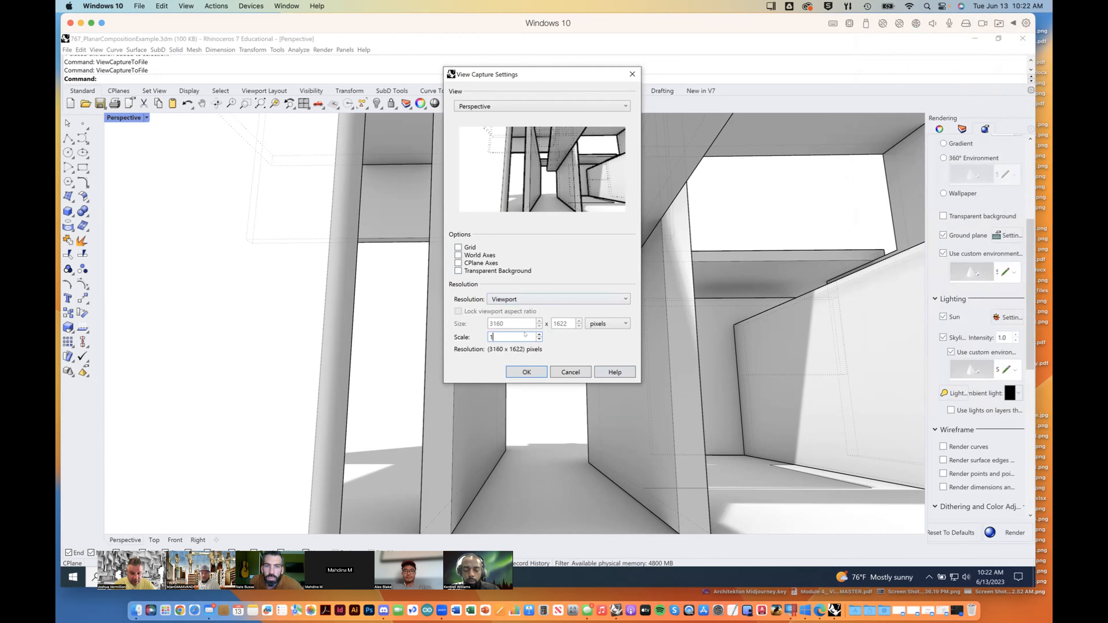
click(527, 372)
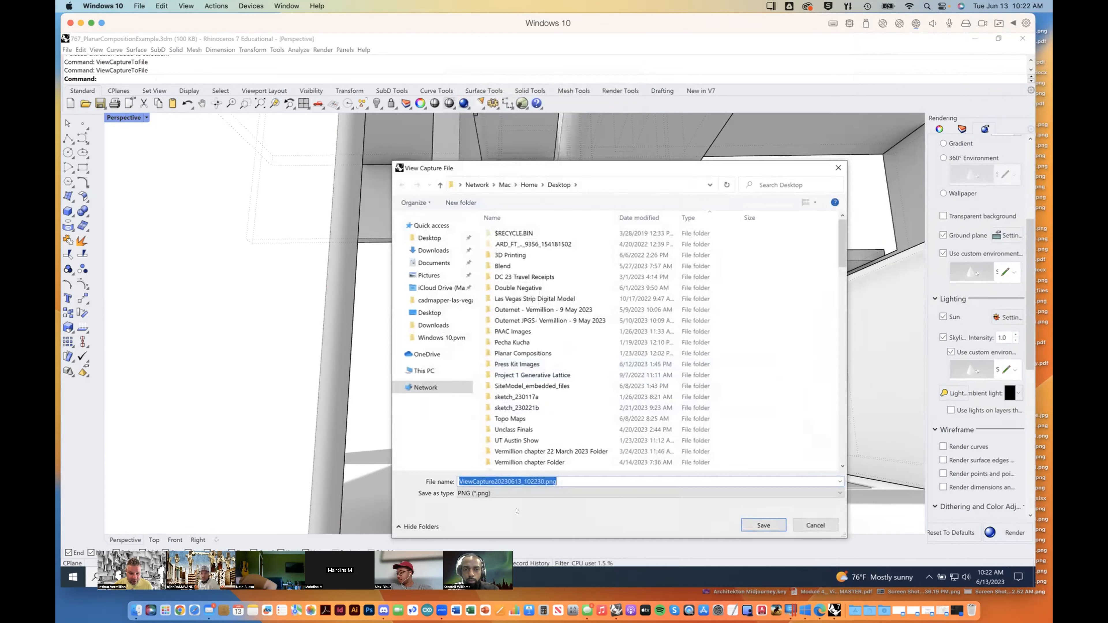
Step: Save the captured view to the Desktop as the PNG image perspective01.png
click(544, 482)
drag(545, 482, 386, 477)
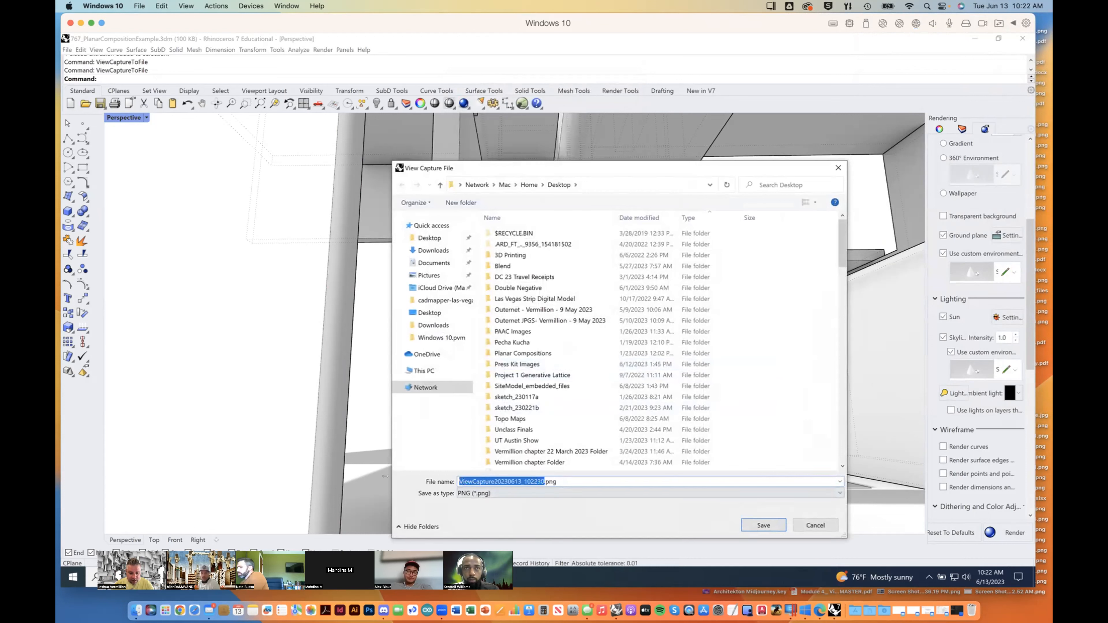
text(perspective01)
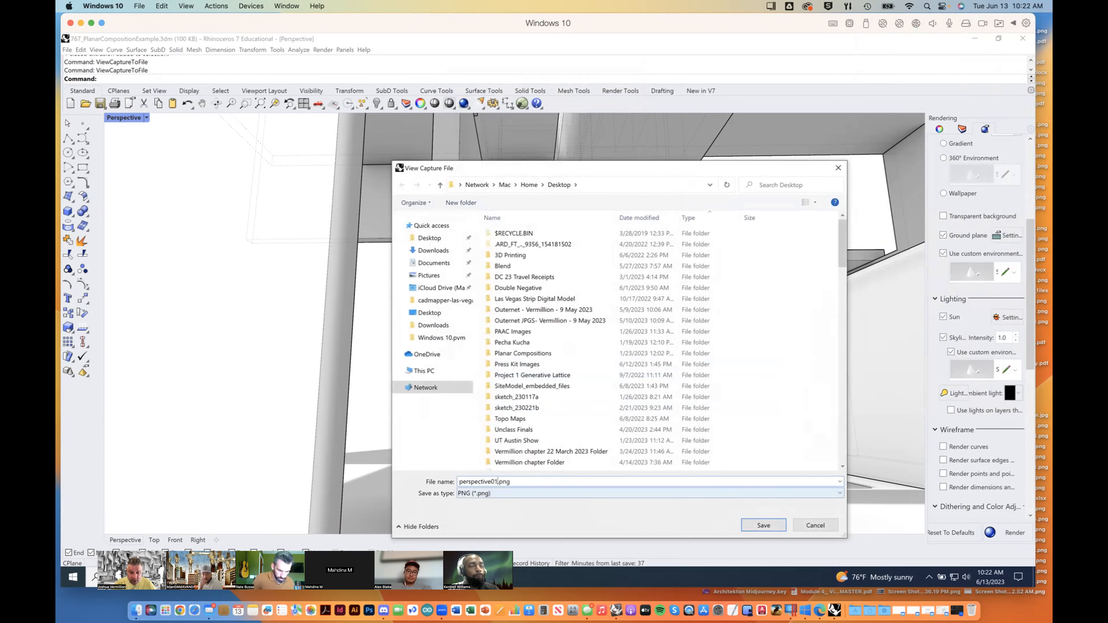
key(Return)
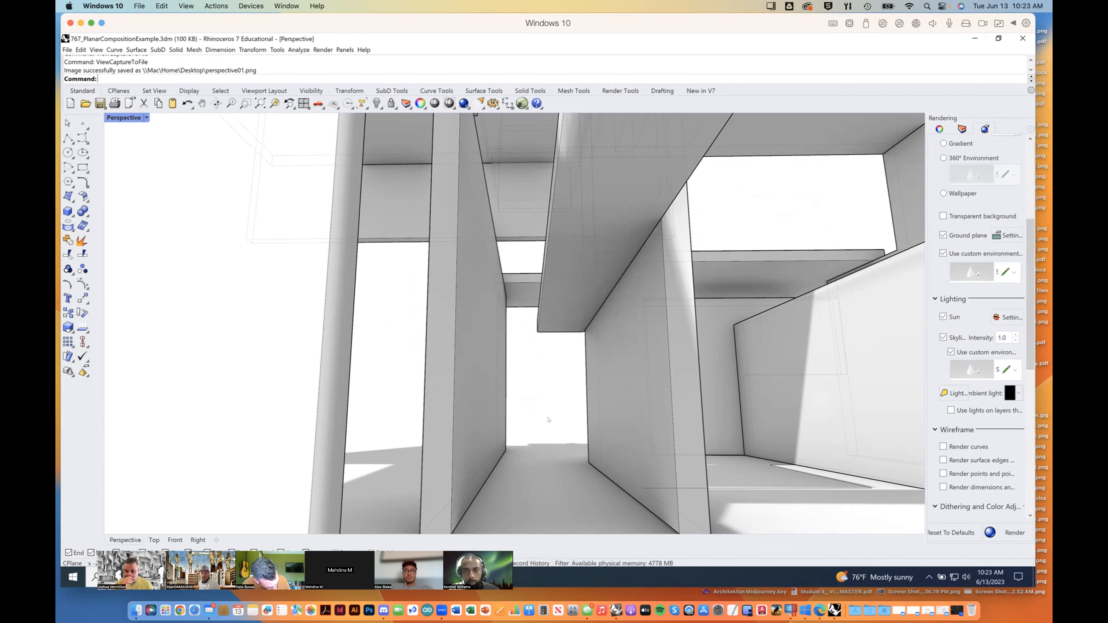
Step: Delete the open polyline drawn on the ground beside the large side wall's base
click(846, 488)
key(Delete)
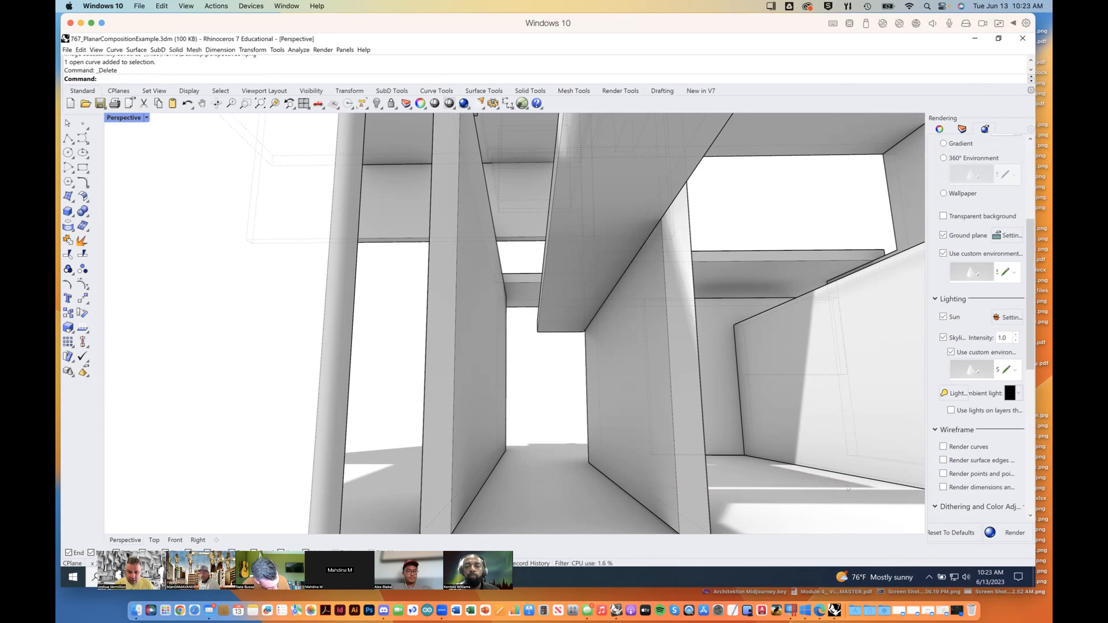
Step: Examine the composition's walls, overhead slabs and shadows from several close perspective viewpoints, including views from outside and below the planes
right_drag(555, 387, 554, 388)
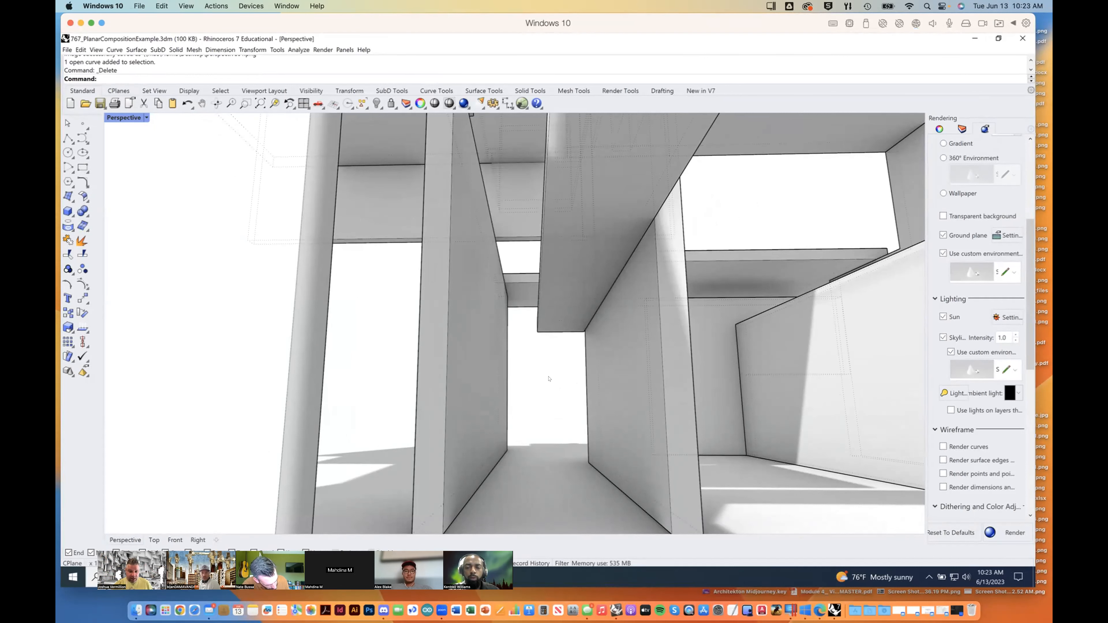
scroll(549, 379, up, 10)
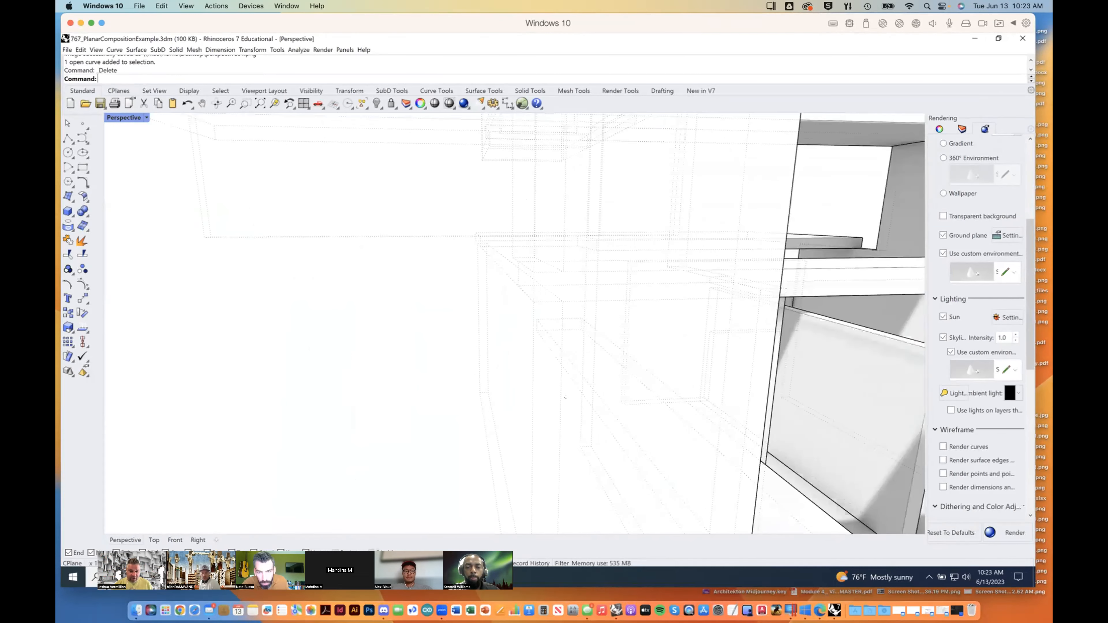
scroll(565, 396, up, 3)
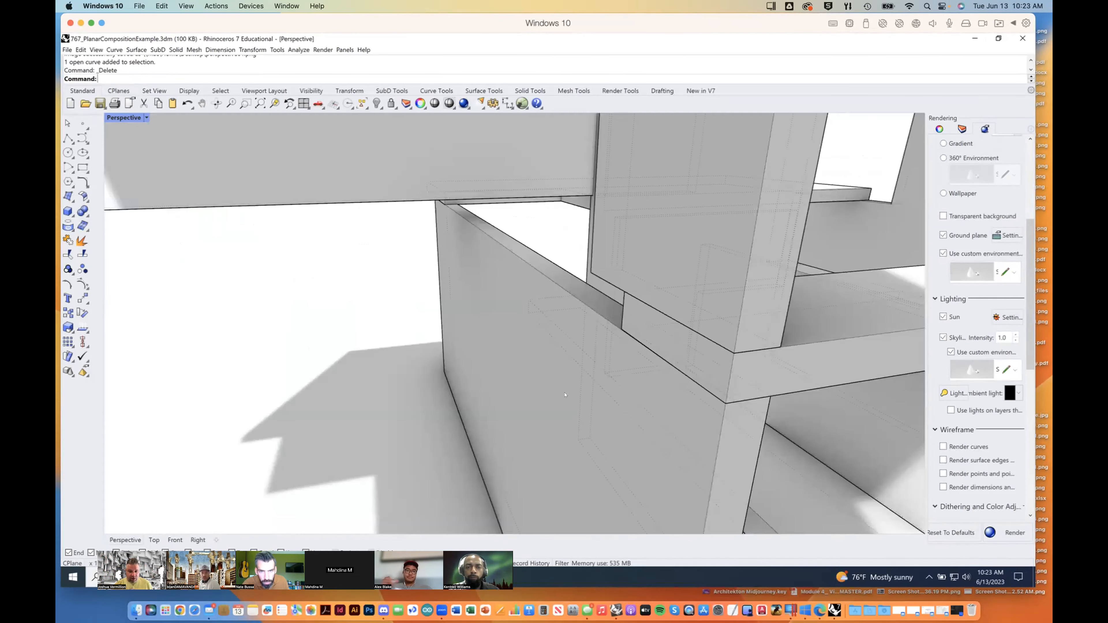
scroll(565, 395, up, 3)
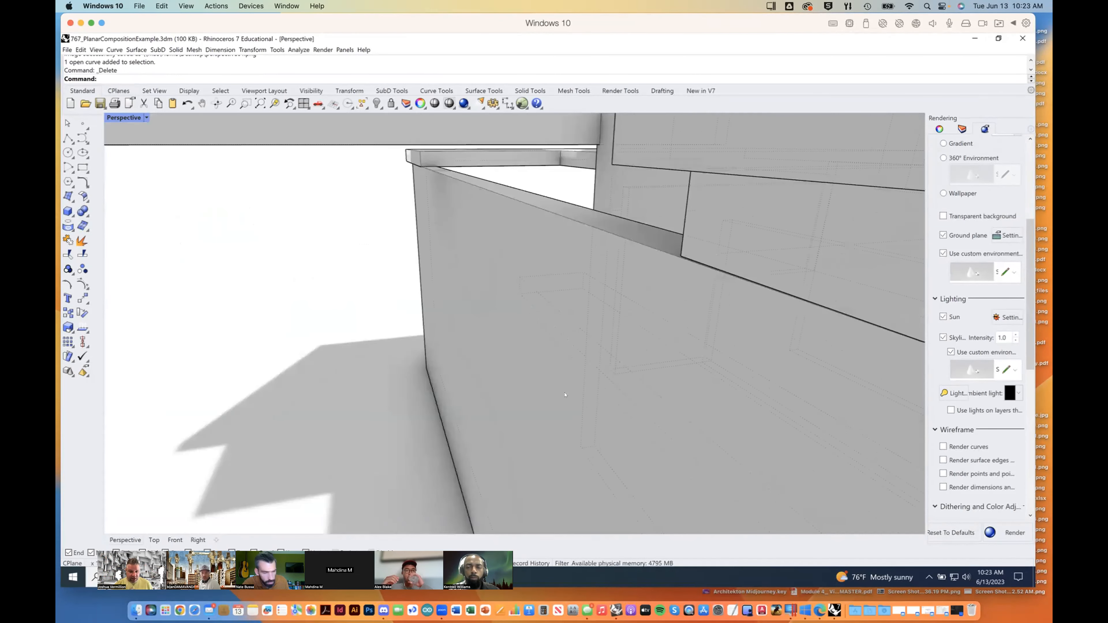
scroll(566, 395, up, 5)
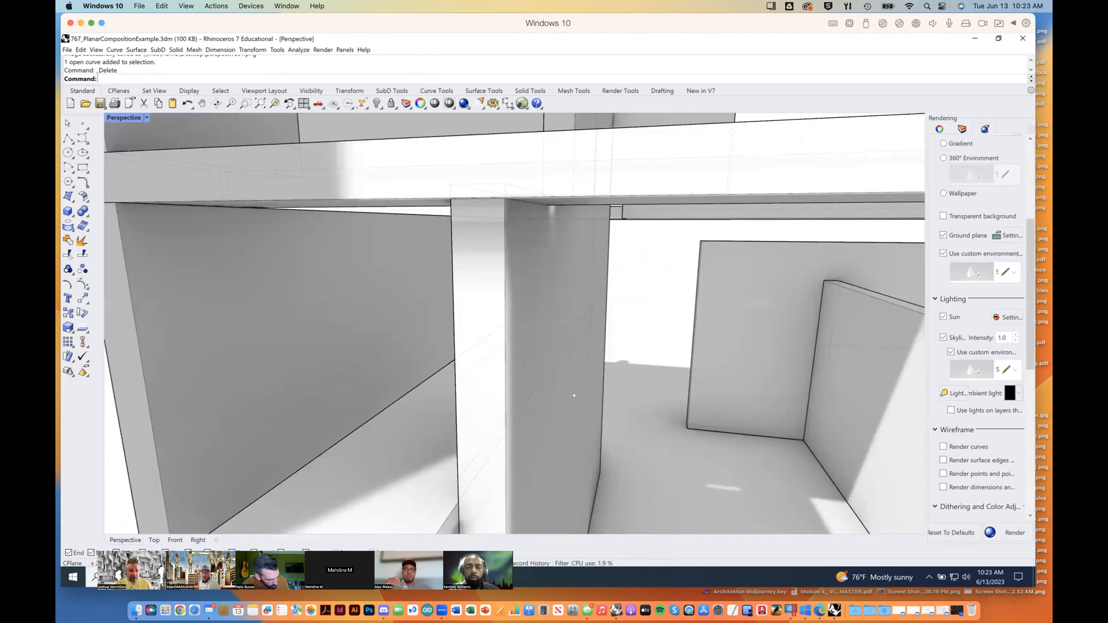
scroll(574, 396, up, 5)
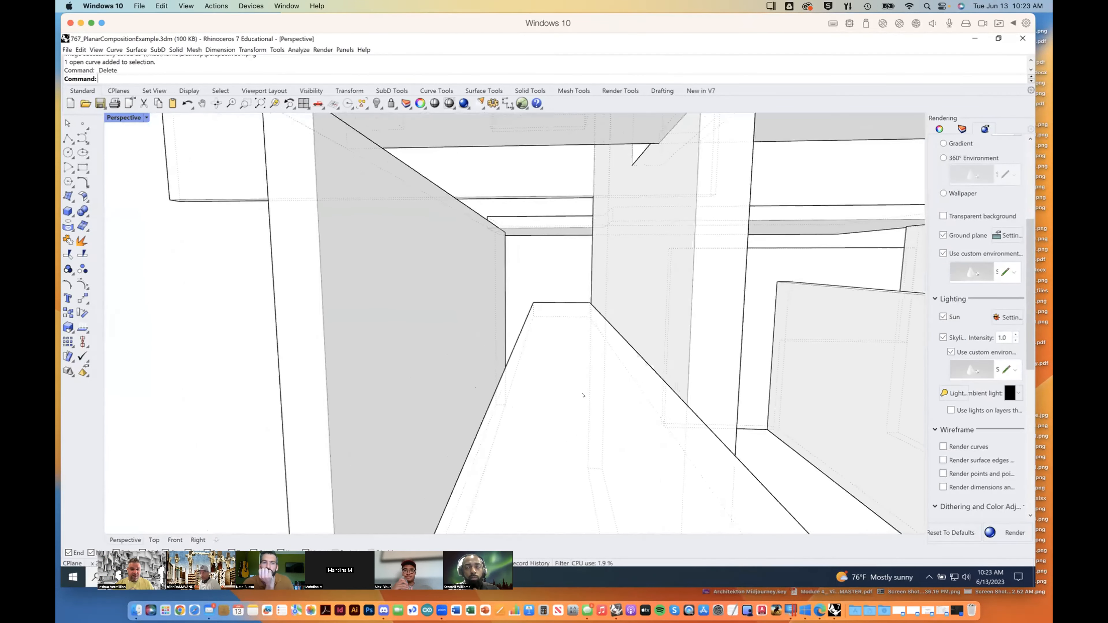
scroll(581, 396, up, 1)
shift+right_drag(605, 355, 608, 385)
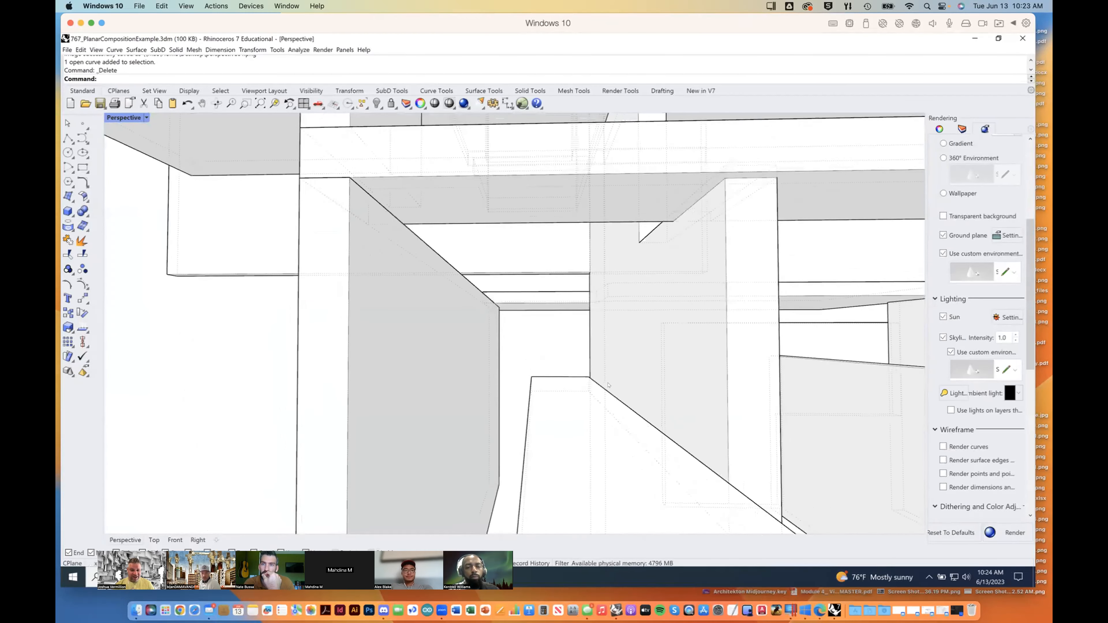
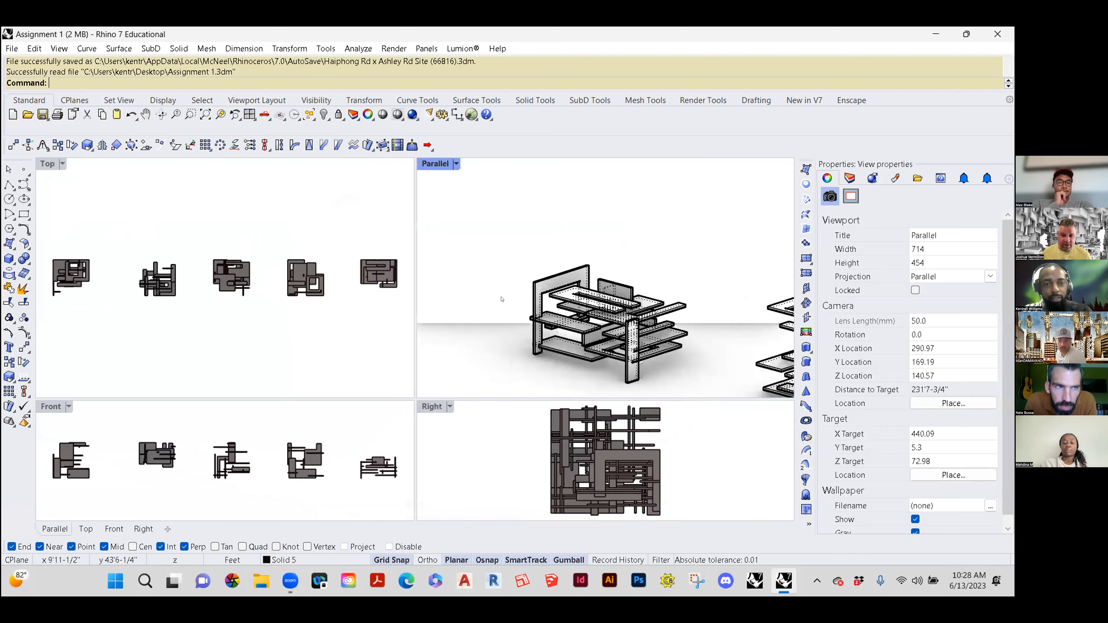
Step: Hide the four other compositions so only the leftmost one in the Top view stays, and fit all views to it
drag(399, 319, 124, 215)
text(hide)
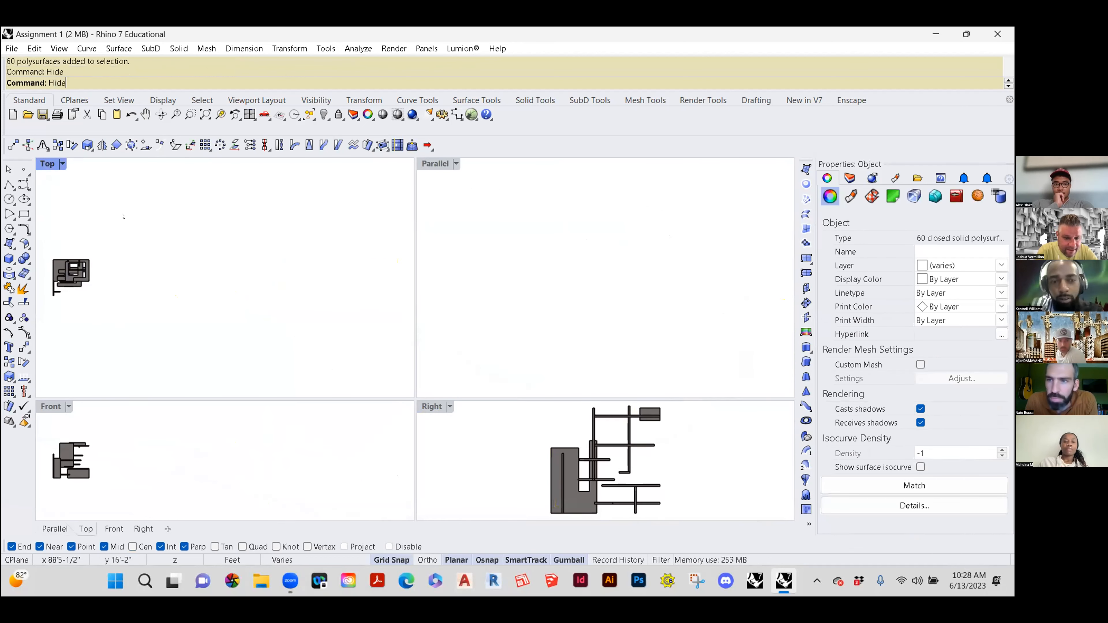
key(Return)
right_click(204, 115)
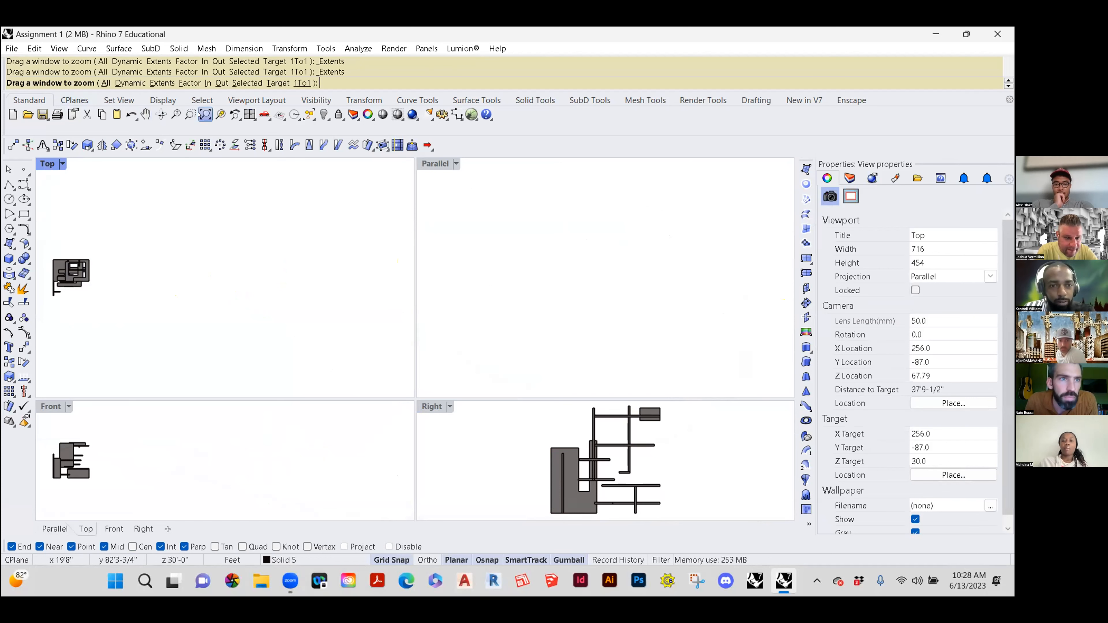
Step: Examine the isolated composition's walls and slabs from several sides, near and far, in the maximized Parallel viewport
double_click(439, 165)
right_drag(461, 342, 512, 324)
right_drag(305, 313, 466, 321)
scroll(466, 321, up, 6)
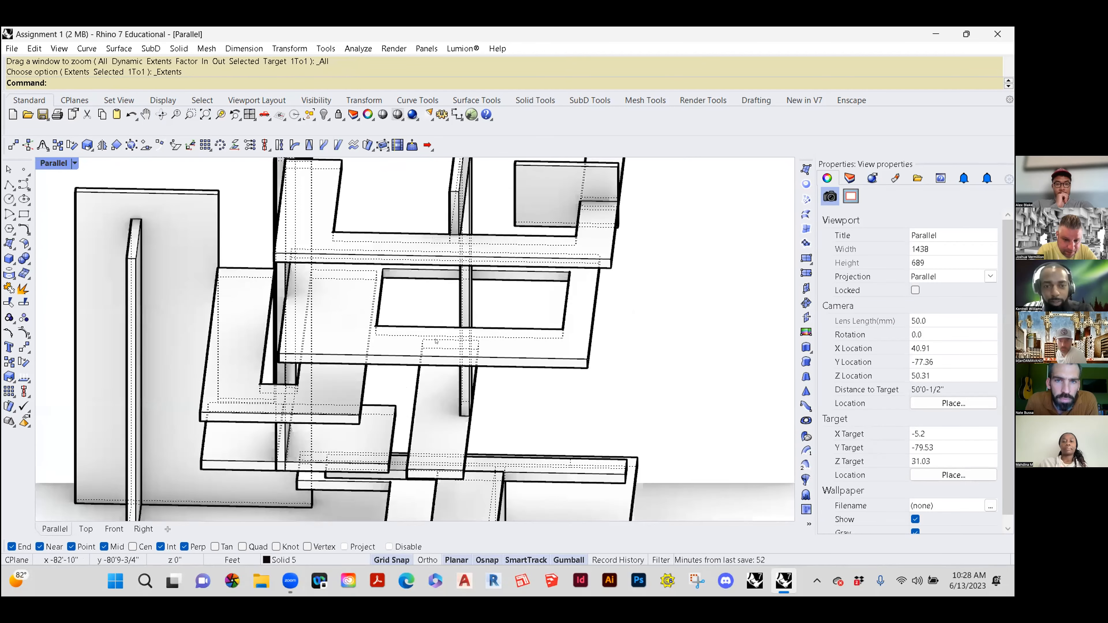
scroll(437, 341, down, 5)
right_drag(432, 367, 426, 401)
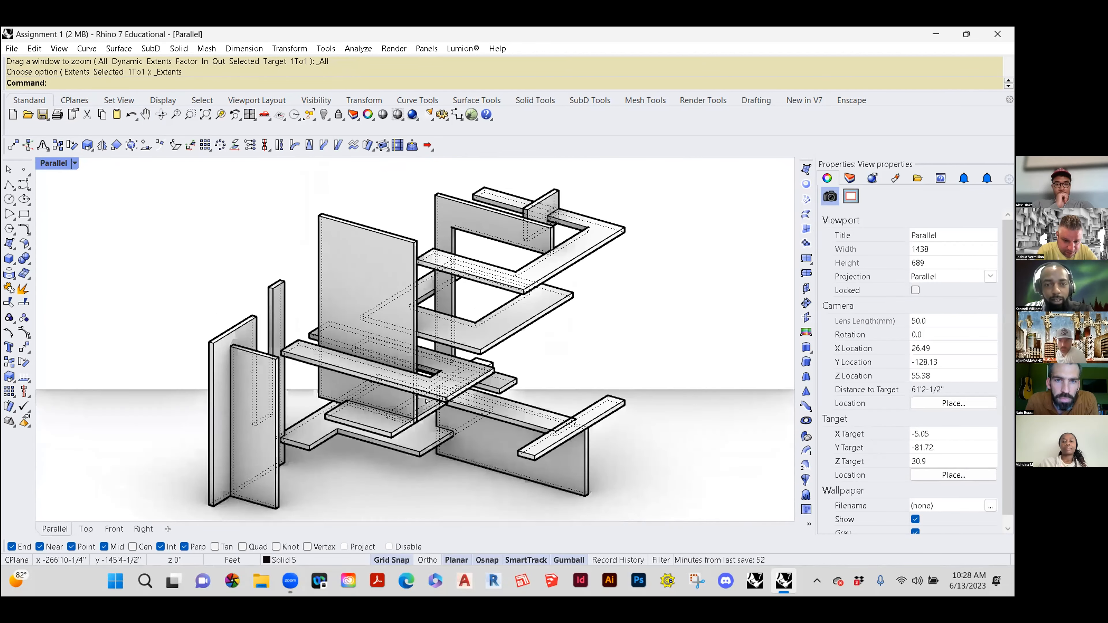
scroll(366, 358, up, 6)
right_drag(366, 359, 484, 334)
scroll(516, 386, up, 6)
scroll(484, 335, down, 6)
right_drag(441, 371, 465, 354)
scroll(437, 357, down, 7)
scroll(445, 379, up, 6)
scroll(444, 378, down, 6)
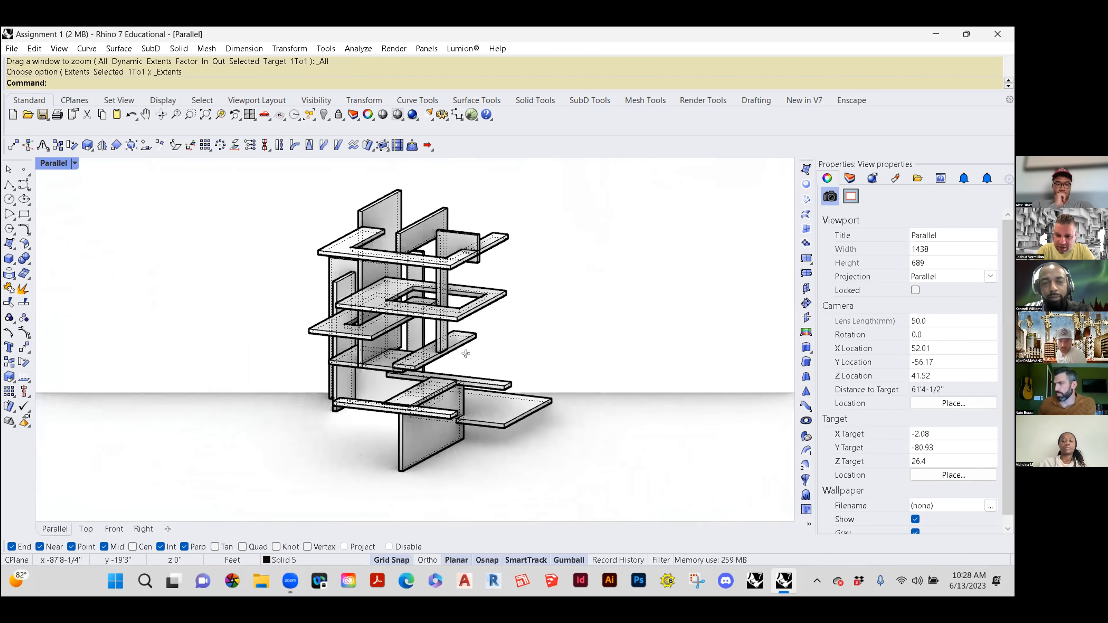
scroll(465, 354, down, 2)
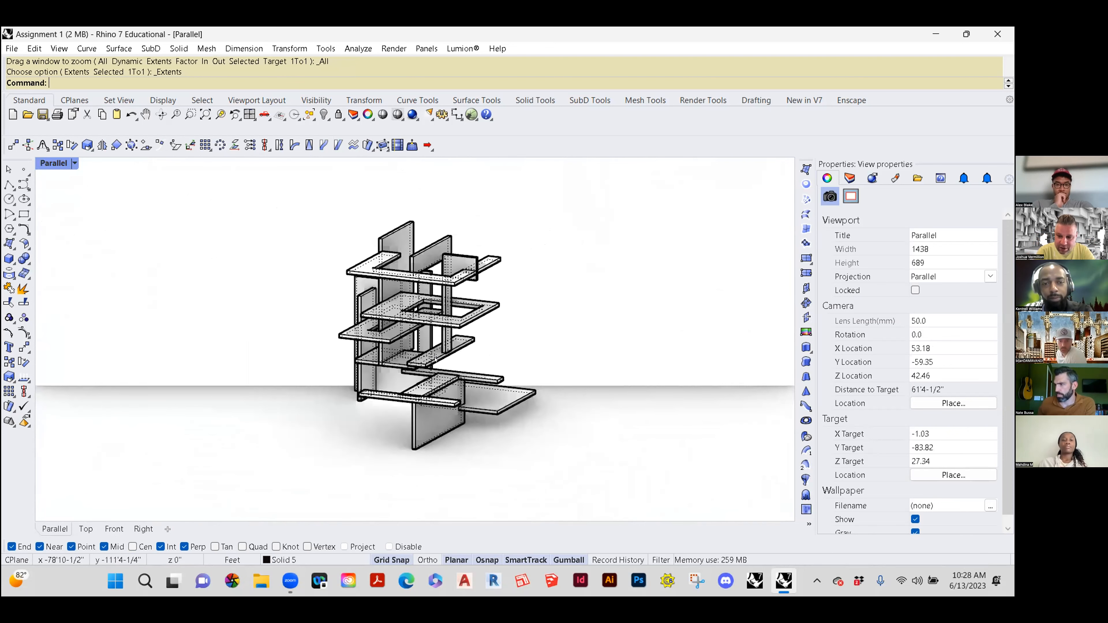
scroll(409, 342, up, 3)
scroll(451, 335, down, 2)
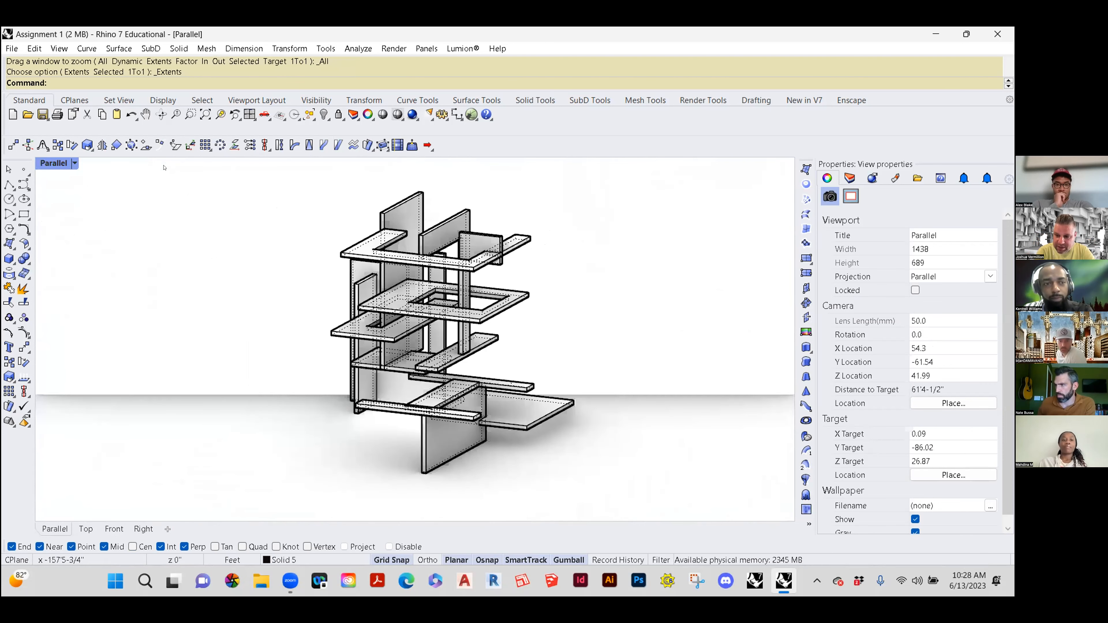
Step: Set the Parallel viewport to the SE isometric view and look around the composition from there
click(75, 164)
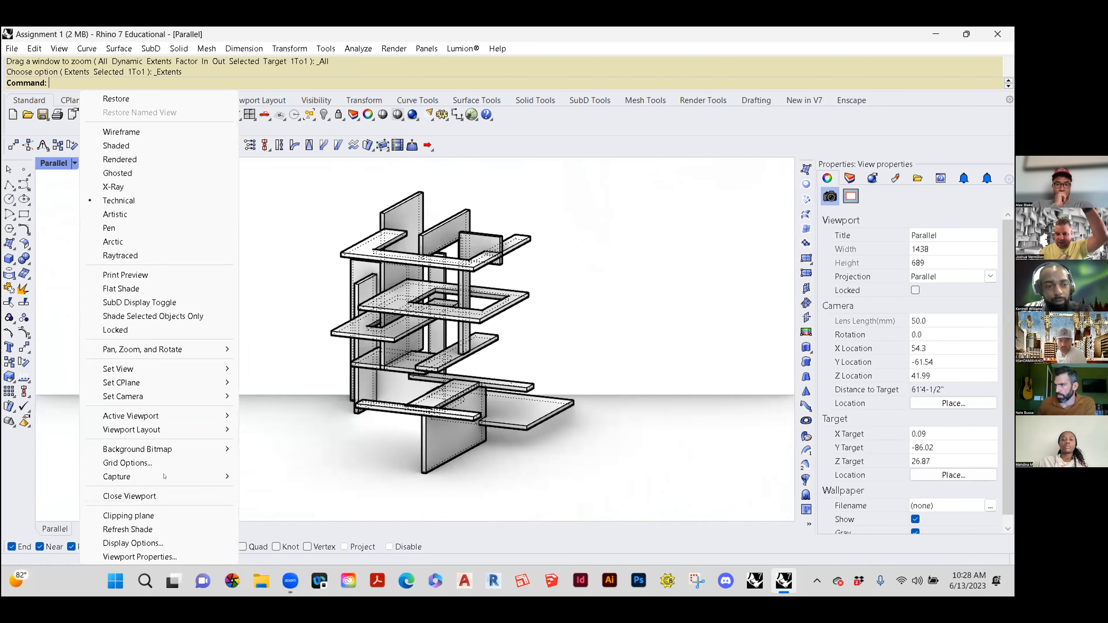
mouse_move(180, 368)
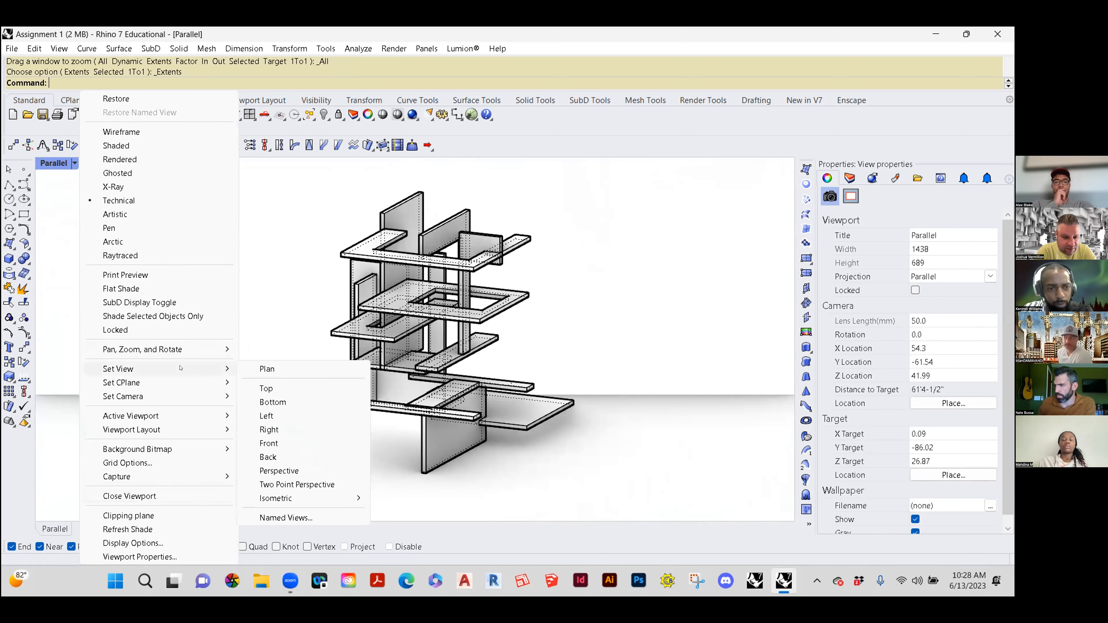
mouse_move(293, 503)
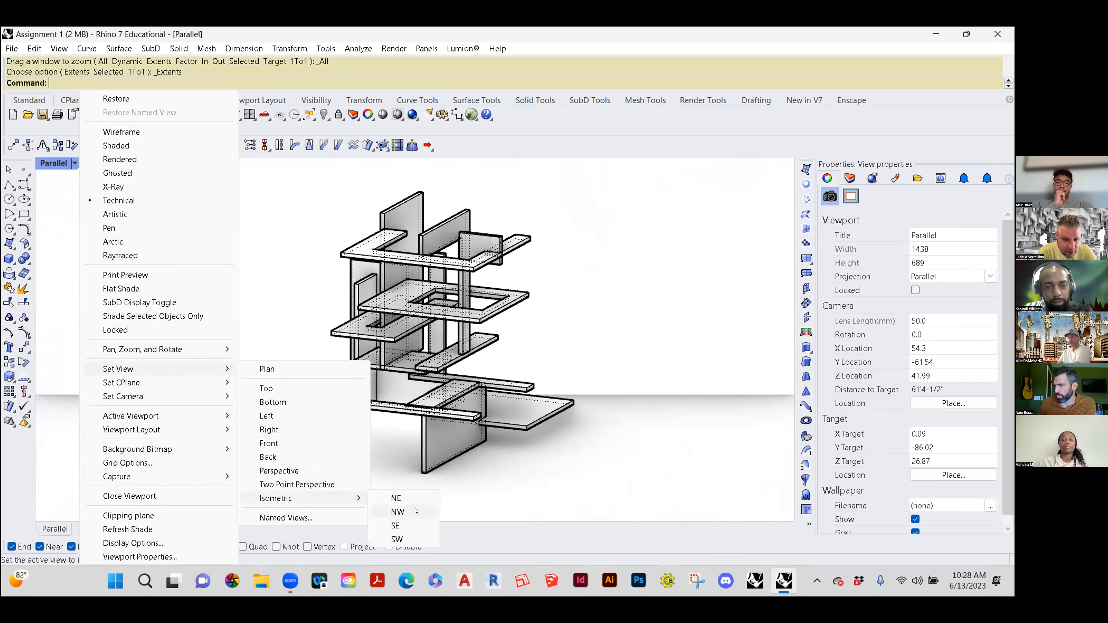
click(397, 525)
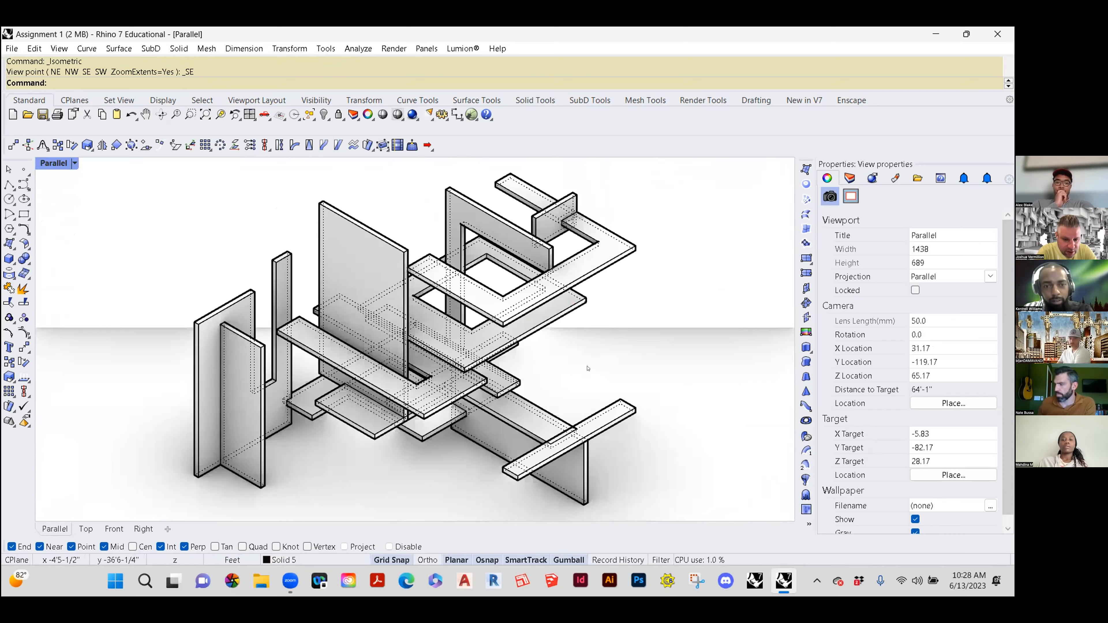
right_drag(579, 396, 451, 375)
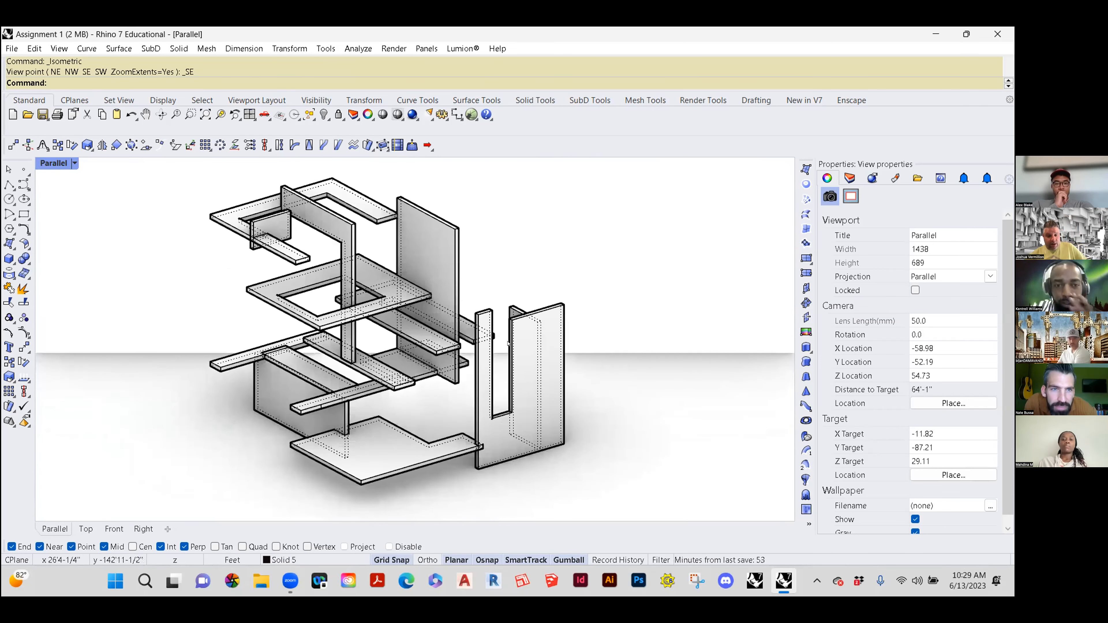
right_drag(546, 358, 618, 375)
scroll(609, 371, down, 8)
Step: Show all the hidden compositions again in the maximized Parallel viewport
double_click(49, 164)
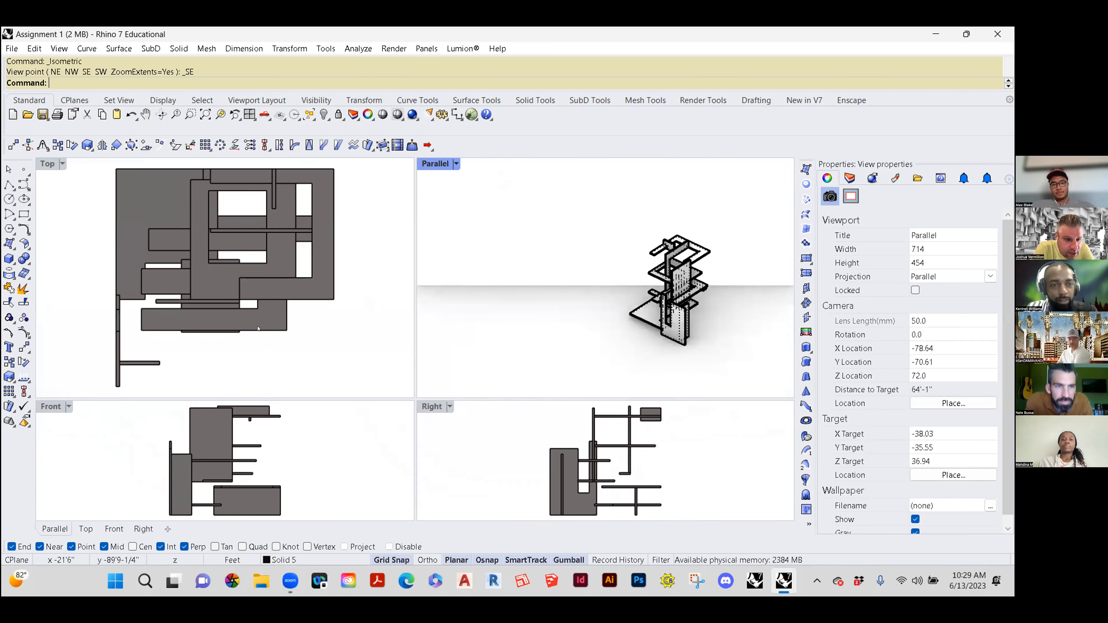
scroll(648, 282, down, 6)
double_click(436, 164)
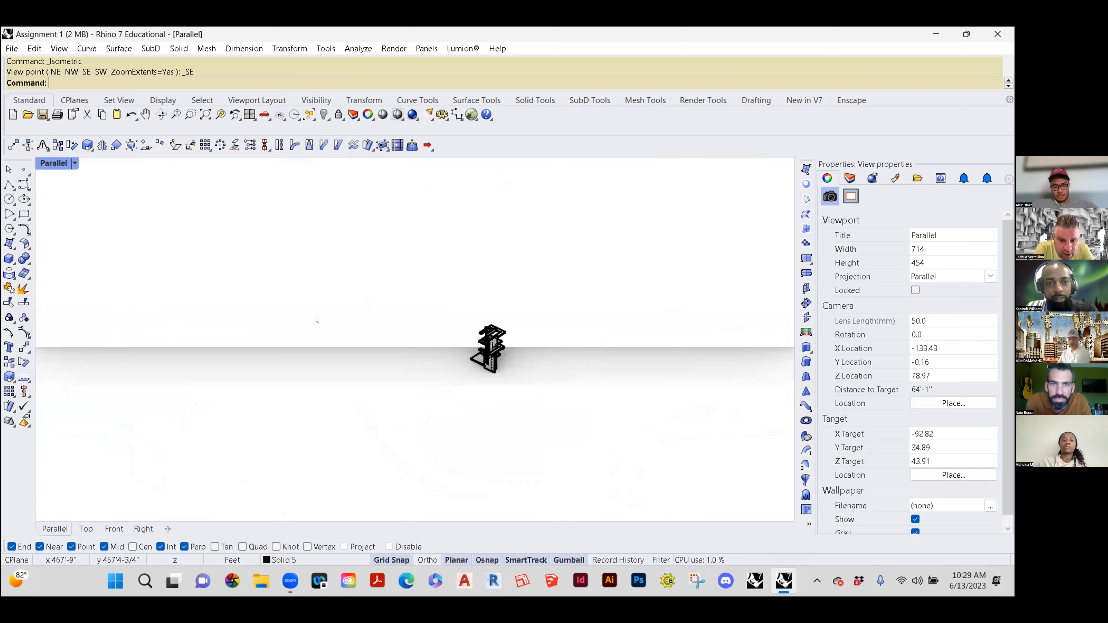
text(Show)
key(Return)
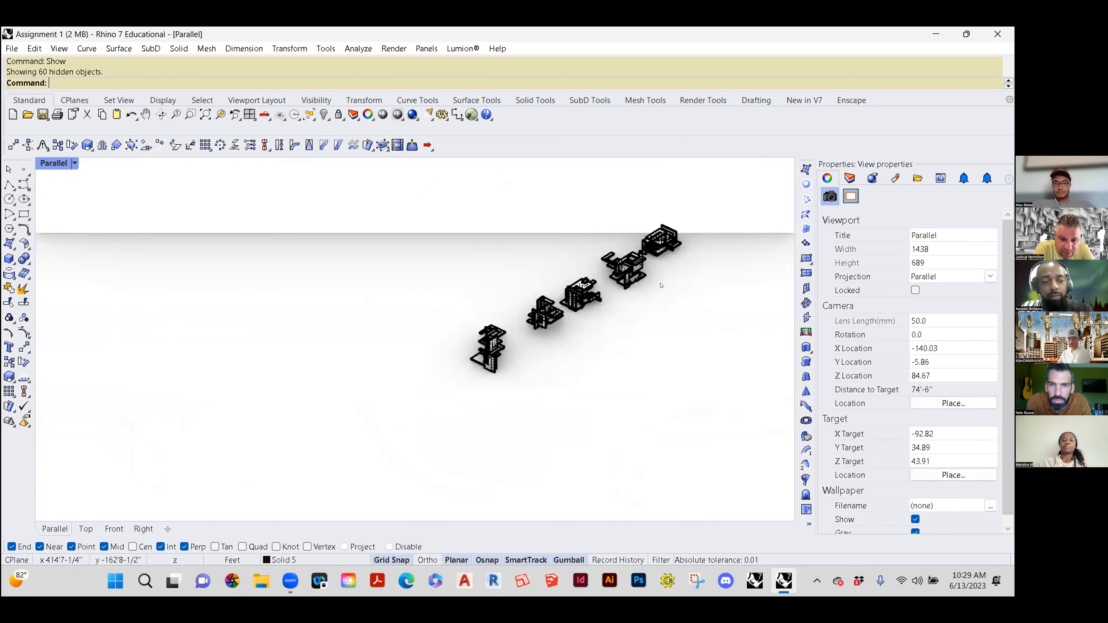
Step: Examine the row of five compositions, including the middle one up close, from low, raised and opposite viewpoints
scroll(661, 285, up, 6)
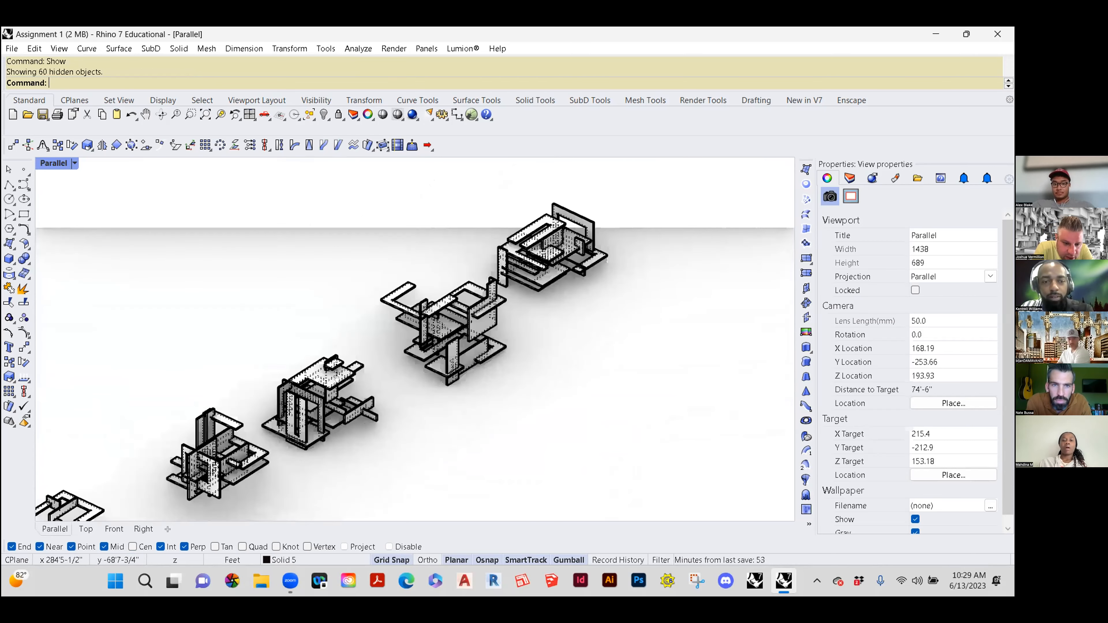
scroll(351, 367, up, 4)
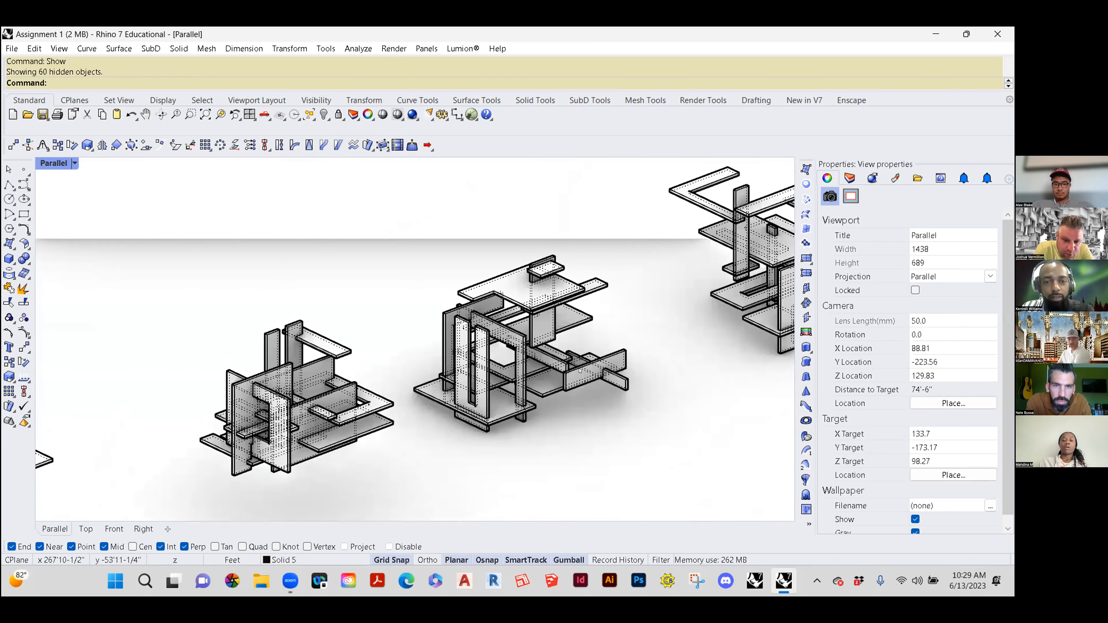
scroll(580, 370, down, 5)
scroll(609, 370, up, 2)
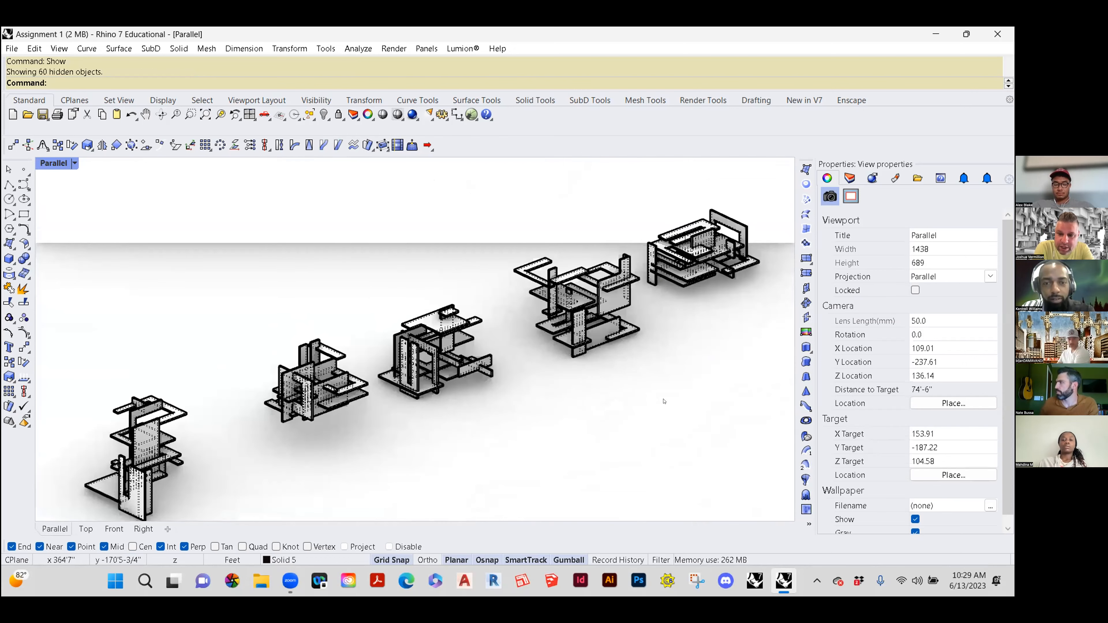
right_drag(634, 389, 604, 379)
scroll(646, 395, down, 4)
right_drag(669, 404, 613, 384)
scroll(613, 385, up, 4)
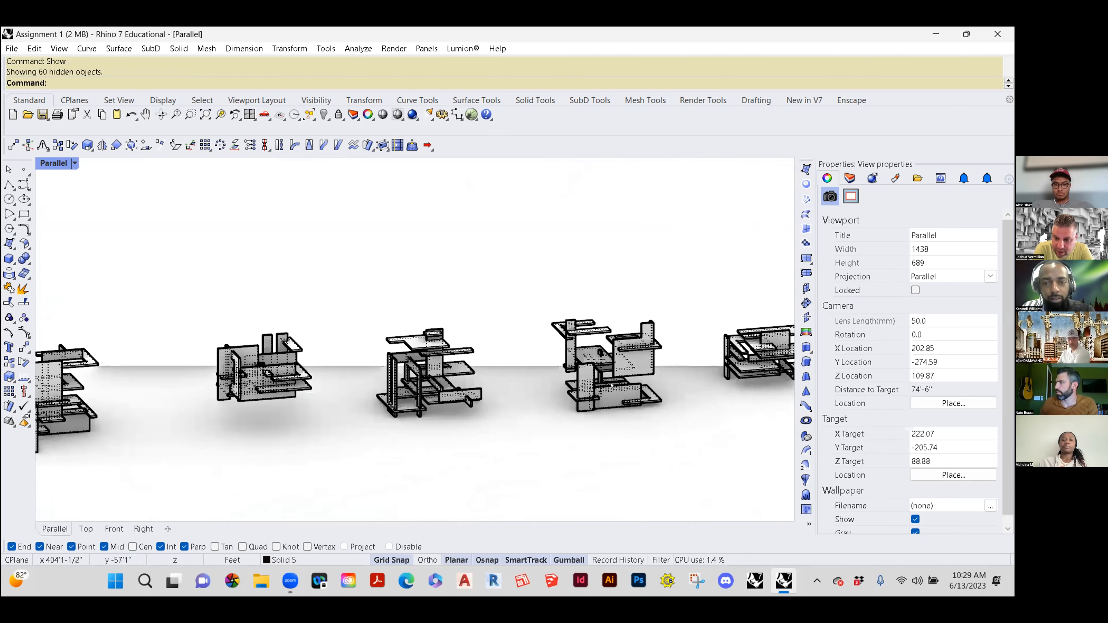
scroll(612, 385, down, 2)
right_drag(459, 369, 409, 376)
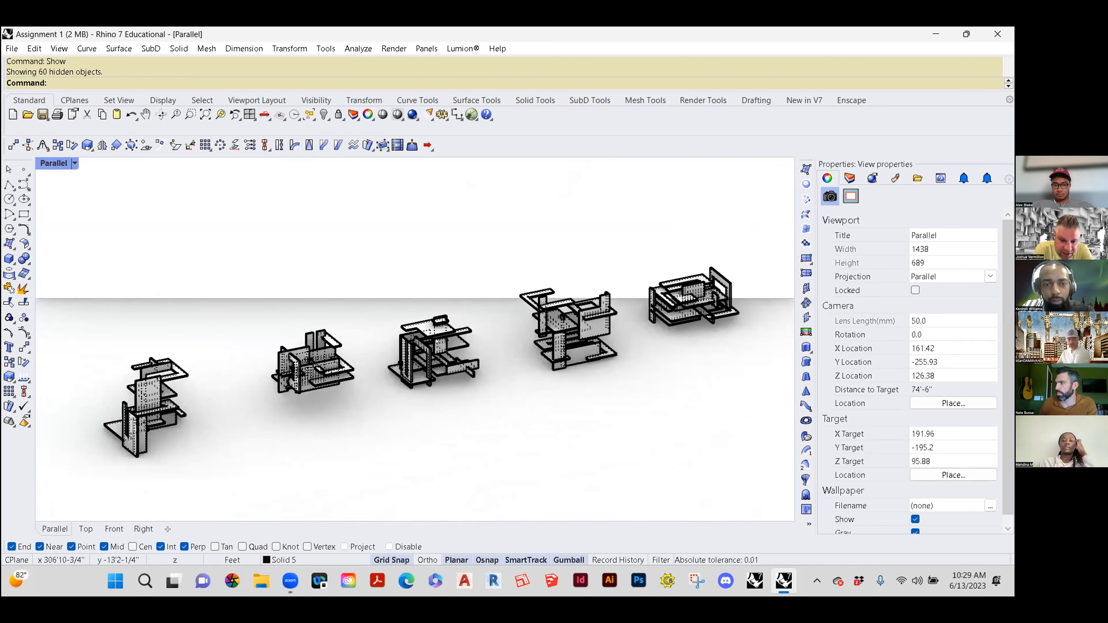
scroll(433, 343, up, 6)
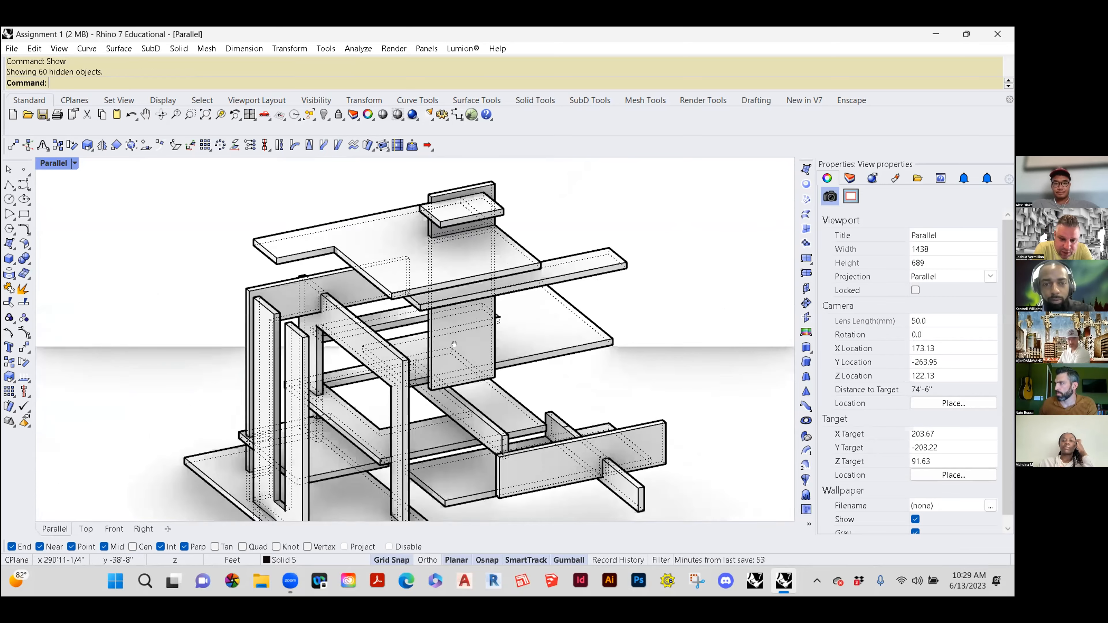
mouse_move(459, 355)
right_down()
mouse_move(459, 372)
mouse_move(461, 344)
right_up()
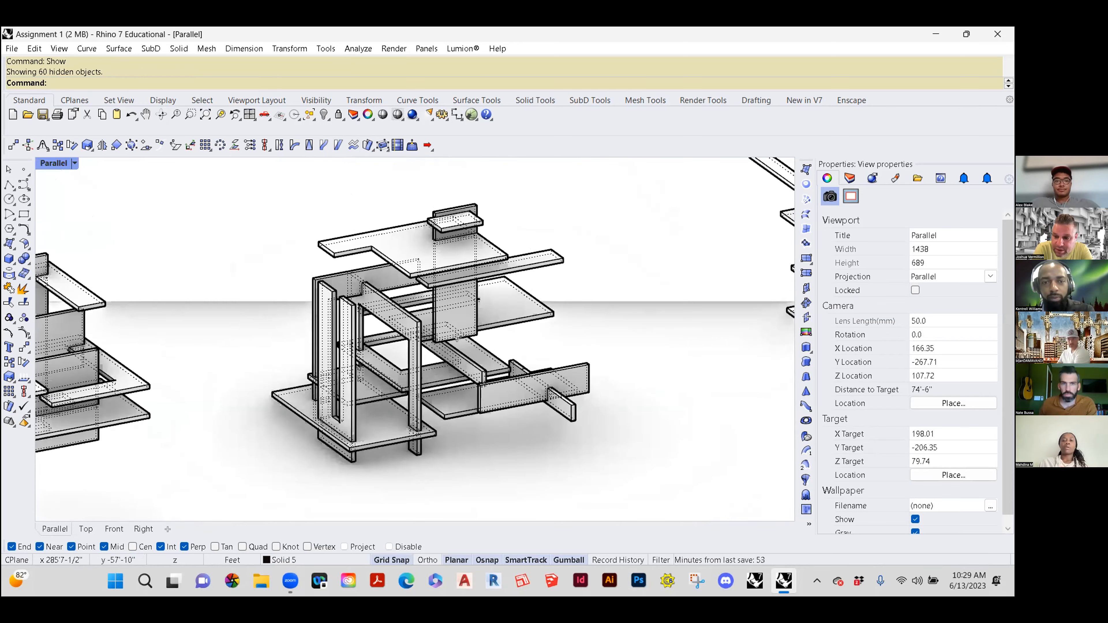
shift+right_drag(475, 293, 510, 396)
scroll(470, 352, down, 3)
scroll(434, 378, down, 4)
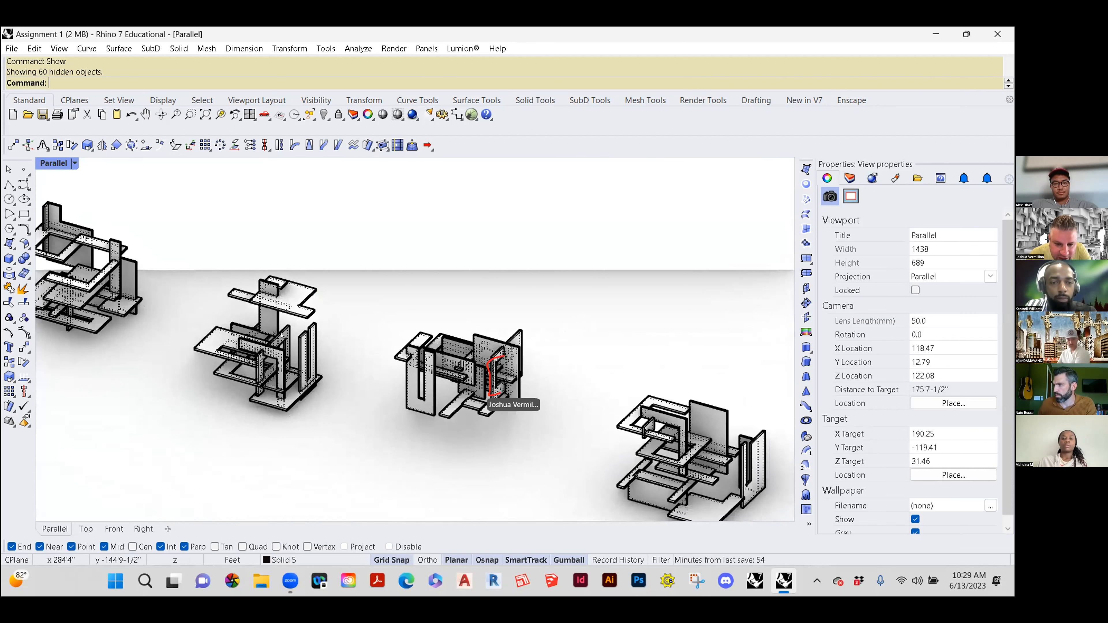
Step: Examine the second composition's rectangular wall opening and the slab inside it from the end of the row, close up
scroll(491, 395, up, 4)
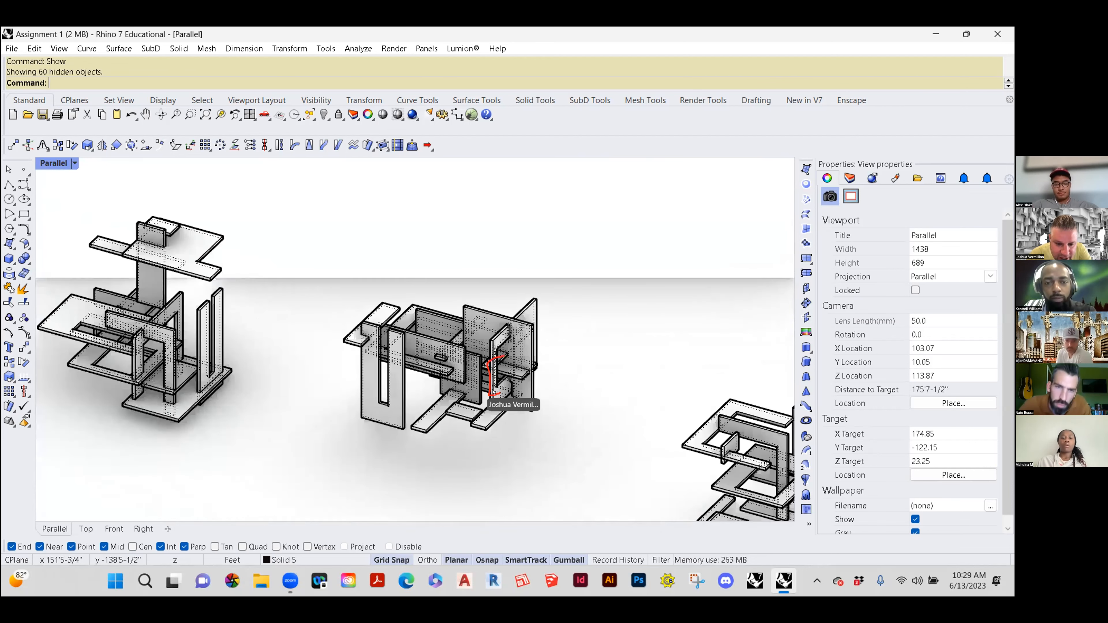
scroll(496, 393, up, 2)
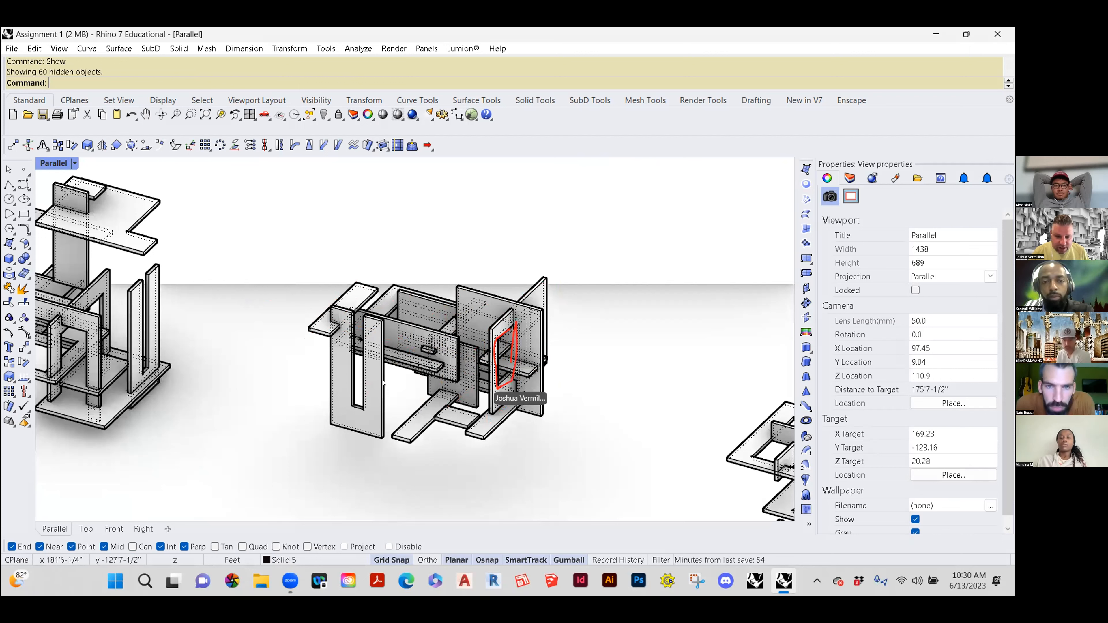
right_drag(440, 393, 454, 355)
scroll(454, 354, up, 8)
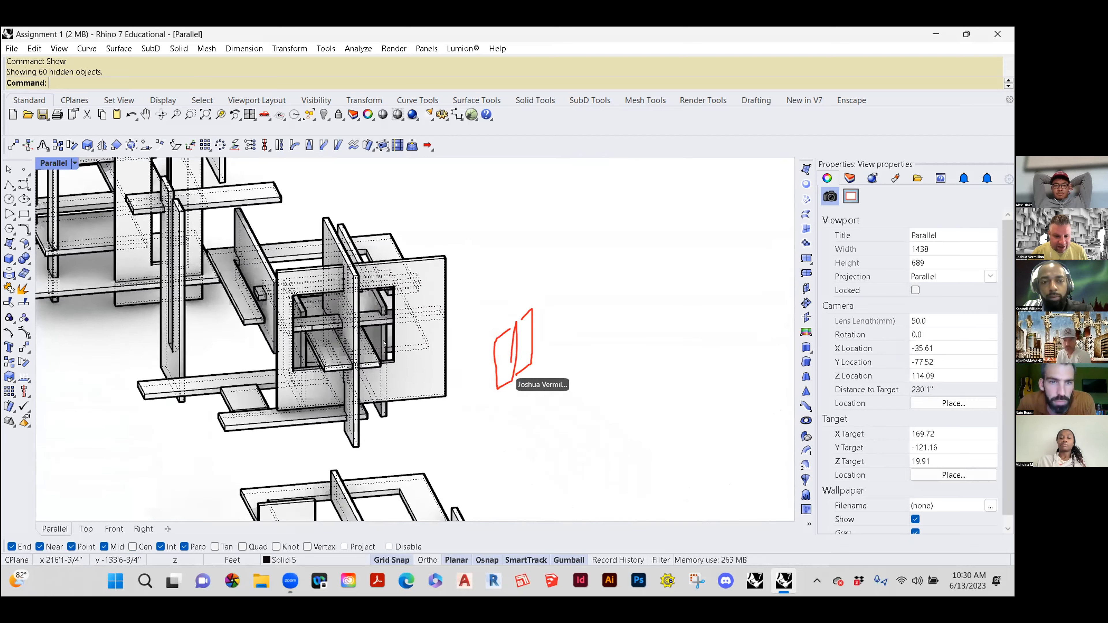
right_drag(347, 322, 329, 295)
scroll(262, 225, up, 4)
right_drag(366, 347, 391, 325)
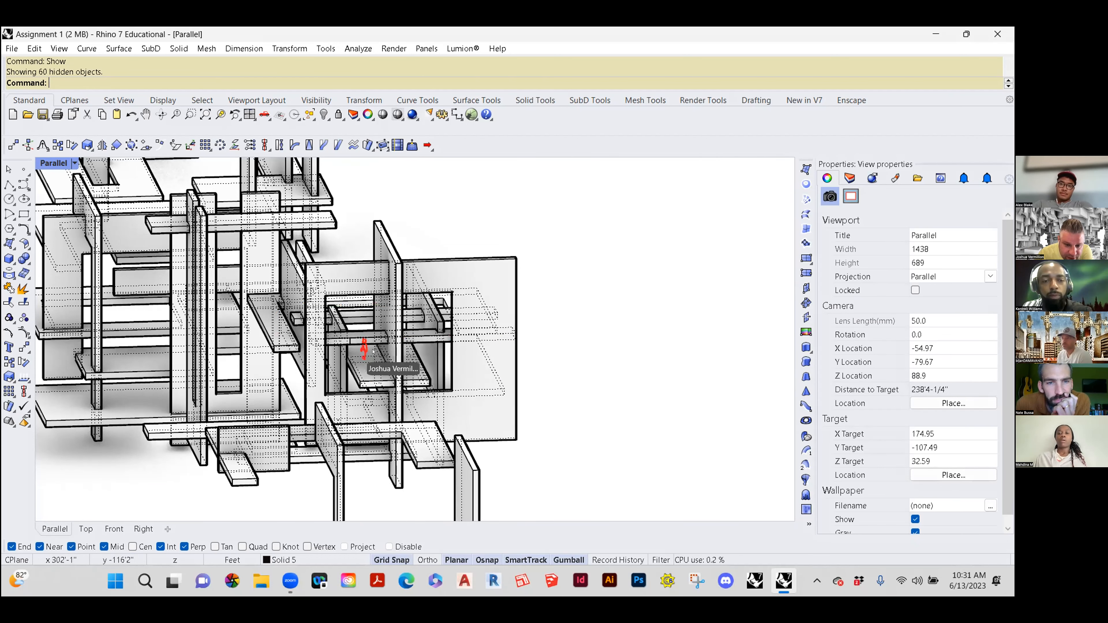
scroll(368, 362, up, 3)
mouse_move(373, 367)
right_down()
mouse_move(383, 333)
mouse_move(376, 350)
right_up()
scroll(371, 354, down, 4)
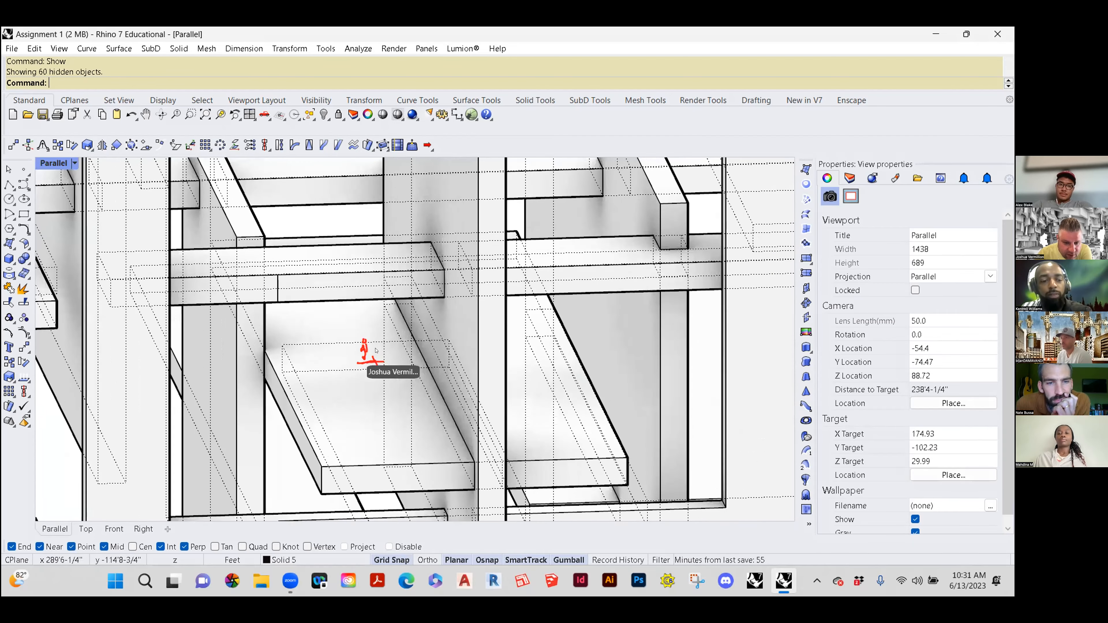
scroll(374, 318, down, 3)
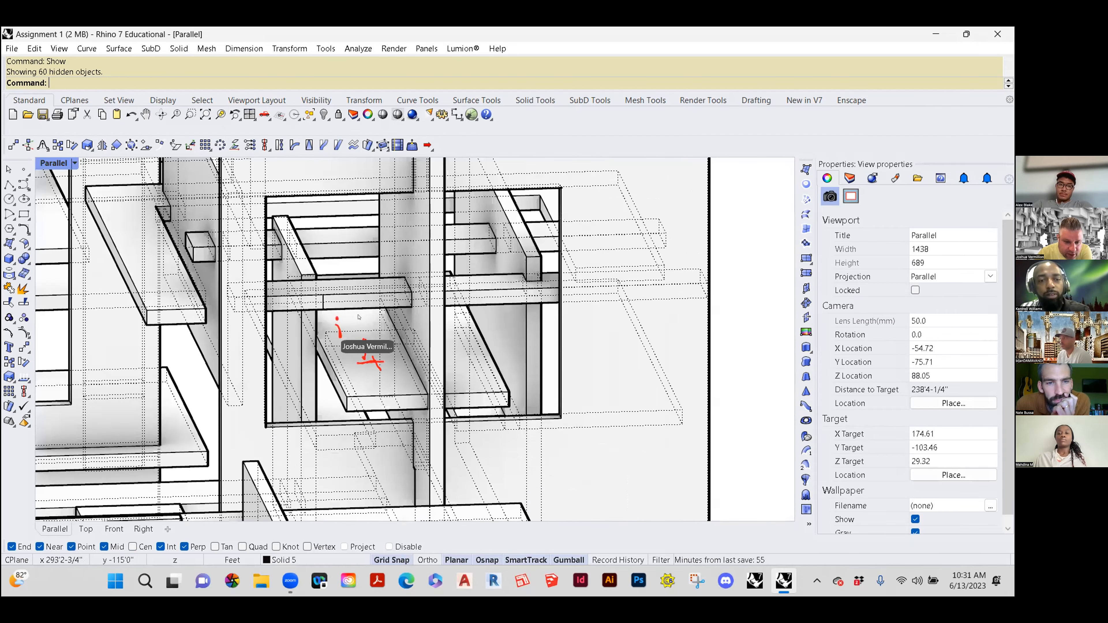
right_drag(349, 316, 267, 265)
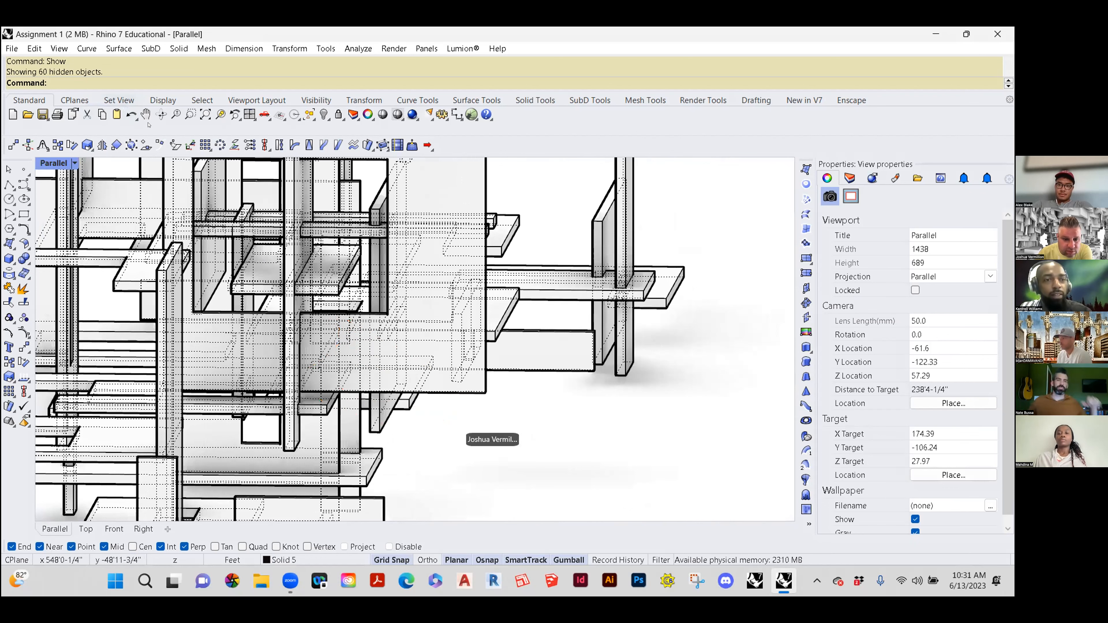
Step: Zoom in with a window on the wall's rectangular opening and examine the slab and crossing planes within it
key(ctrl+w)
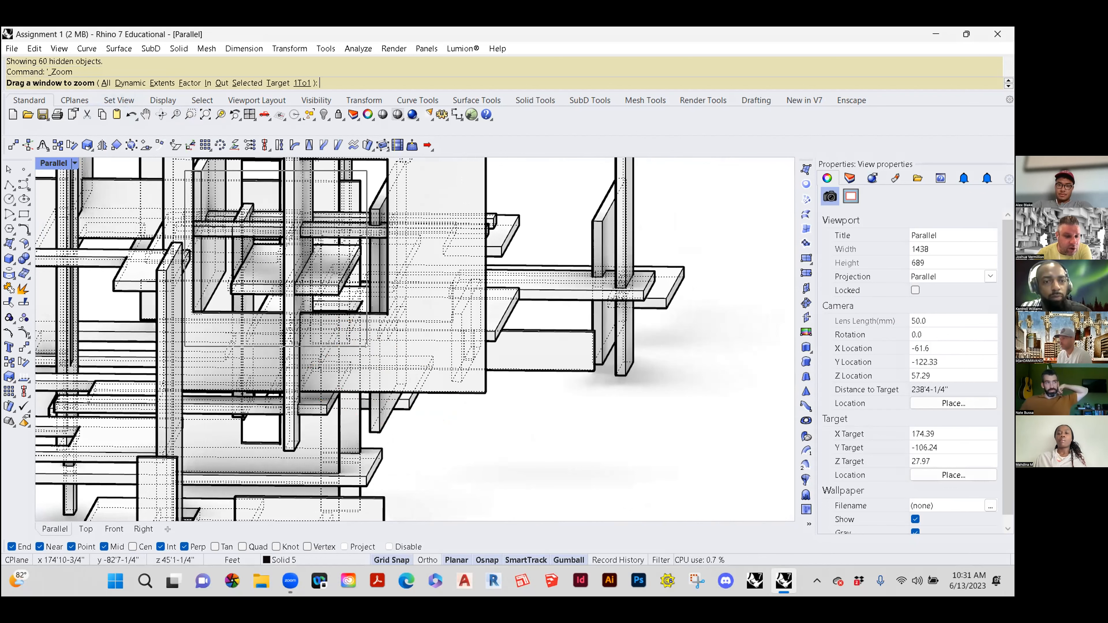
drag(222, 201, 359, 343)
scroll(358, 343, up, 6)
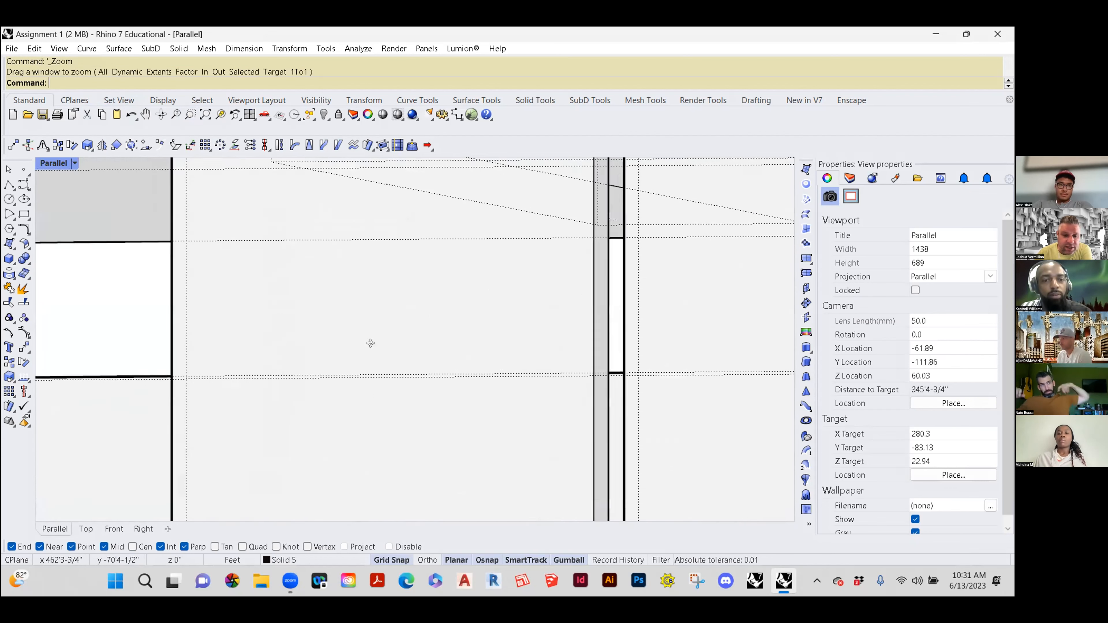
right_drag(393, 363, 381, 344)
scroll(381, 345, up, 2)
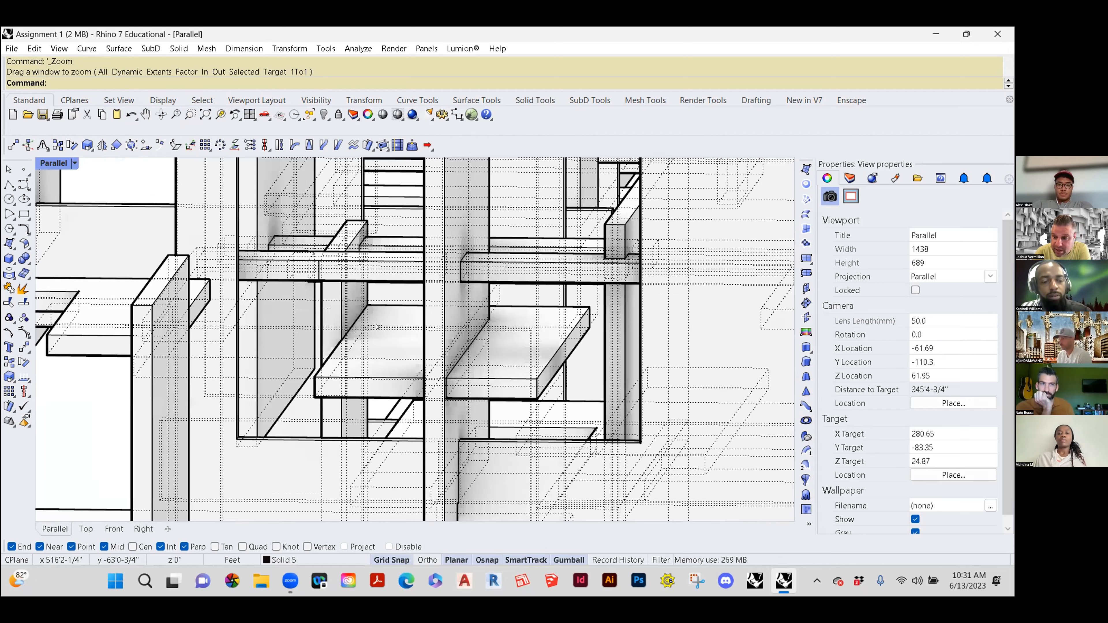
scroll(388, 384, up, 3)
scroll(390, 395, up, 2)
right_drag(394, 369, 397, 370)
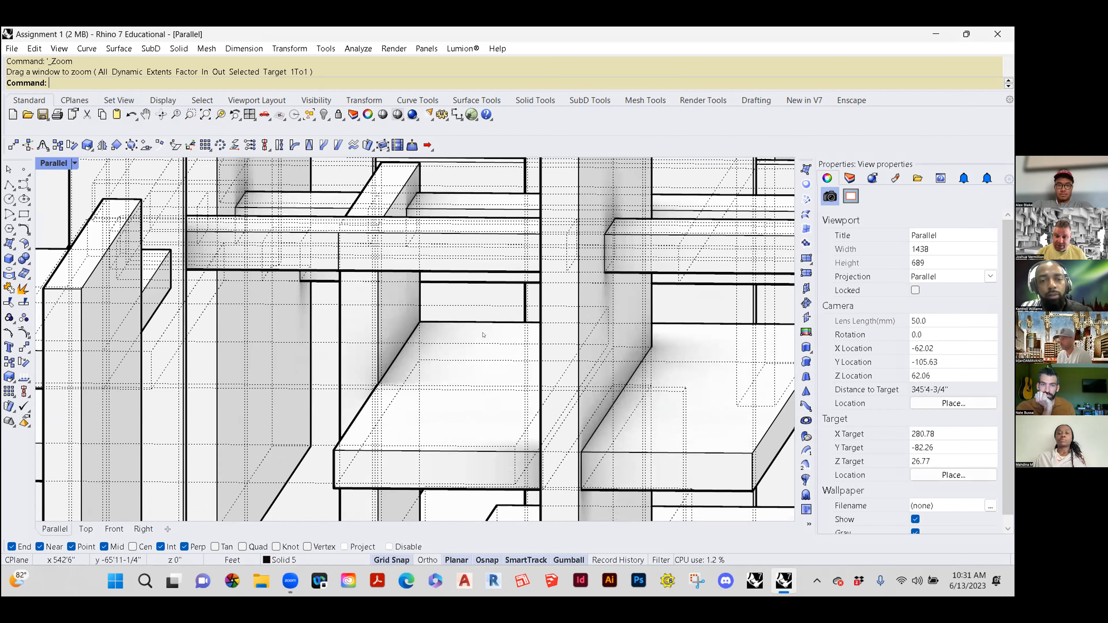
scroll(488, 352, down, 10)
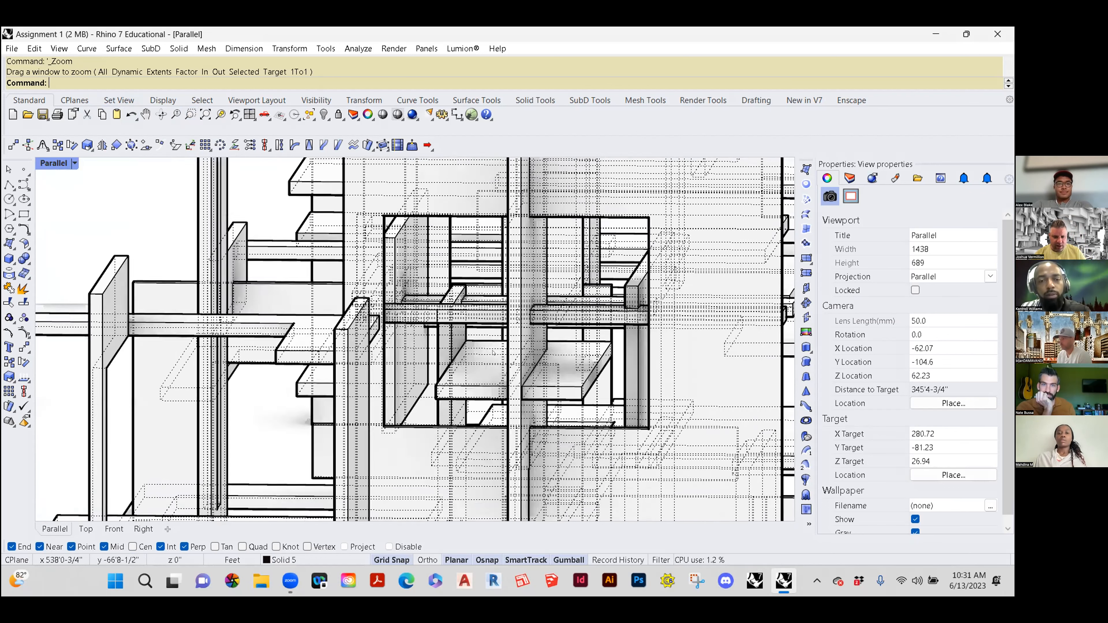
Step: Return to the whole row of compositions, and examine the second-to-last one with the U-shaped base frame up close from several sides
right_drag(488, 368, 484, 419)
scroll(502, 376, down, 5)
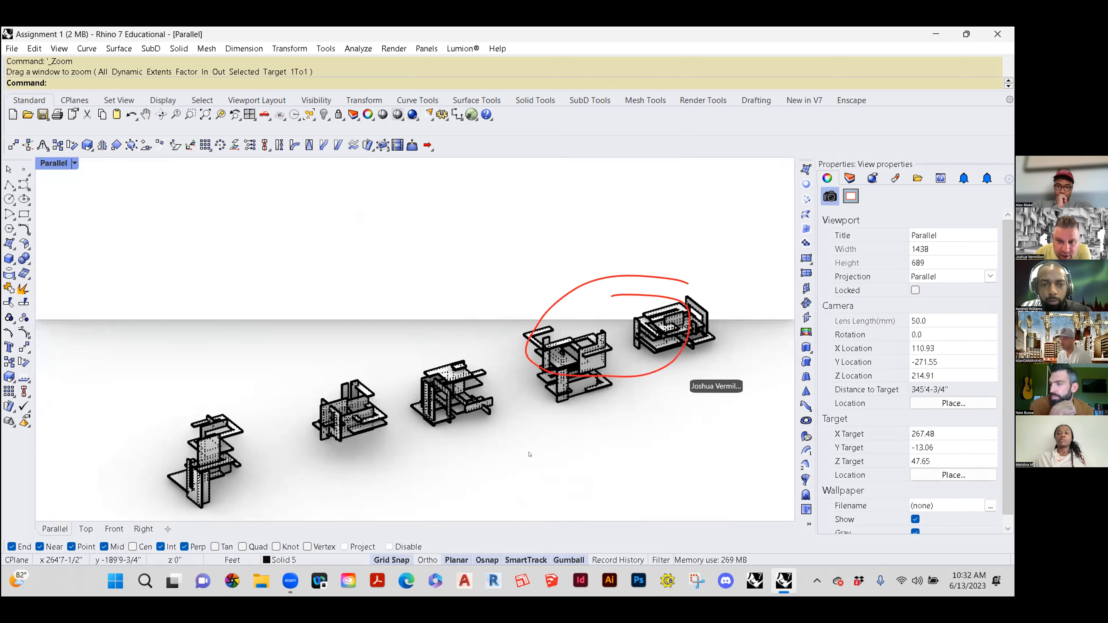
mouse_move(635, 373)
shift+right_down()
mouse_move(443, 432)
mouse_move(442, 387)
shift+right_up()
scroll(436, 437, up, 10)
scroll(383, 404, up, 4)
right_drag(379, 415, 188, 408)
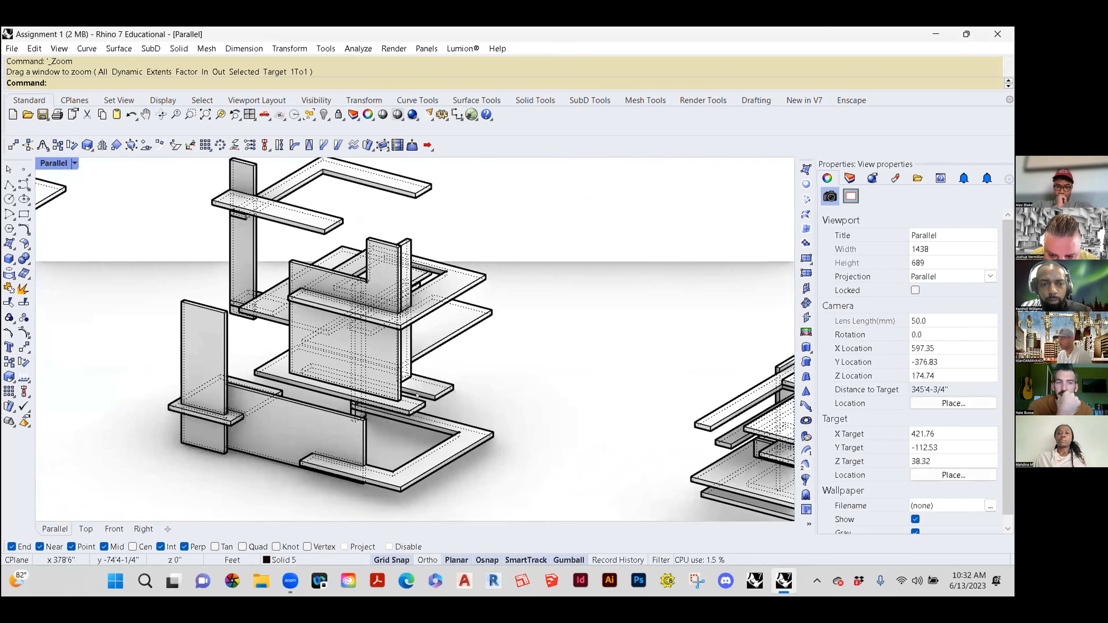
right_drag(409, 389, 225, 388)
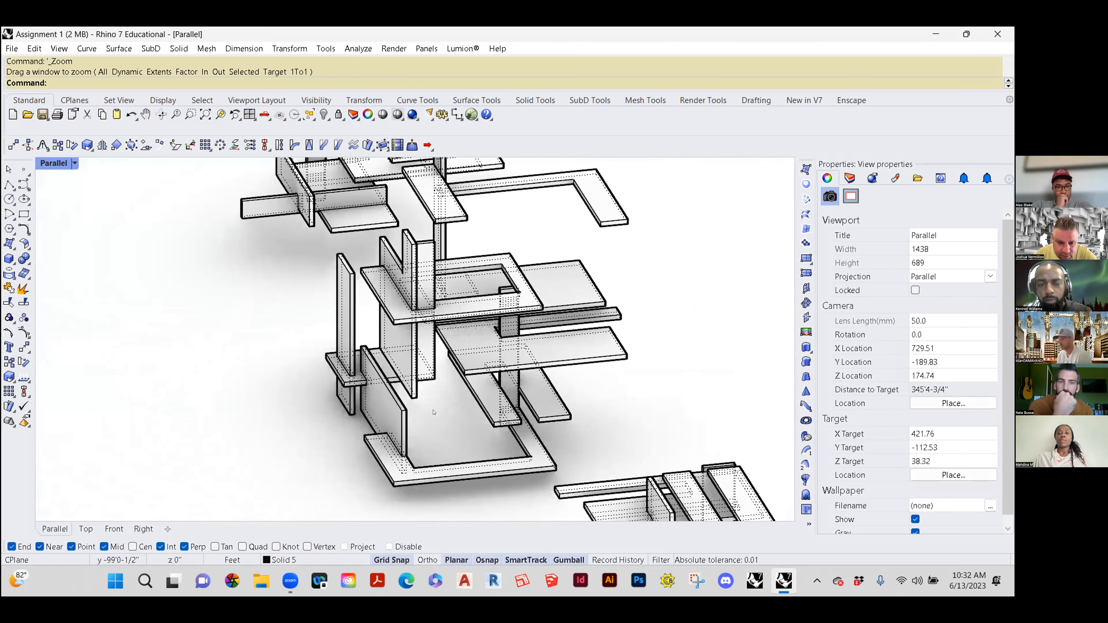
right_drag(477, 413, 429, 405)
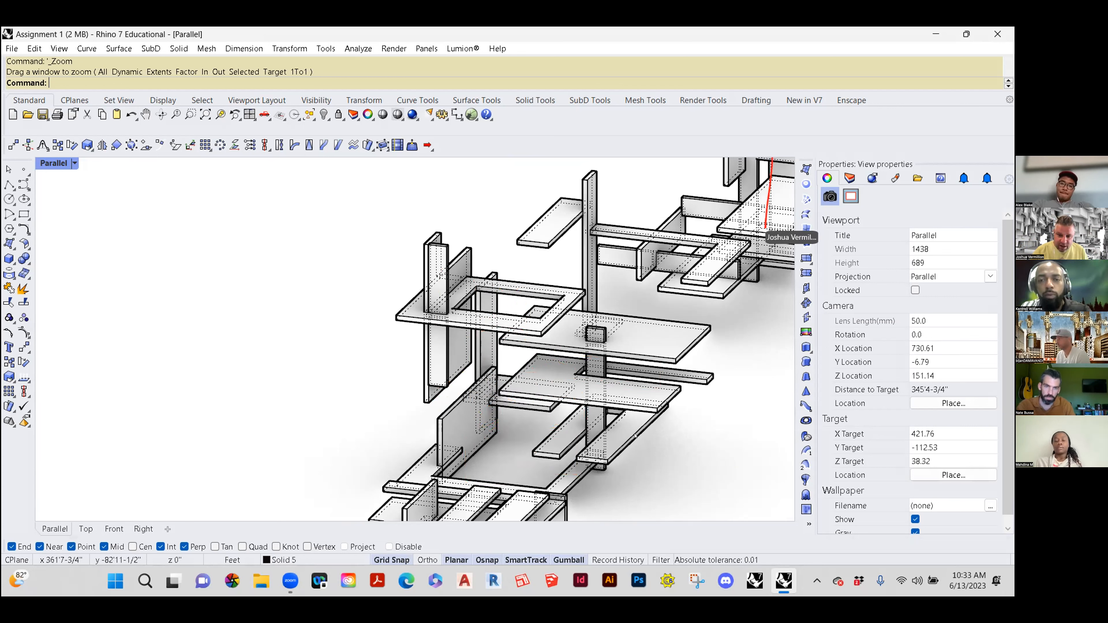
Step: Examine the last two compositions at the end of the row together from a raised viewpoint, both close up and farther out
scroll(635, 436, down, 2)
scroll(635, 435, up, 2)
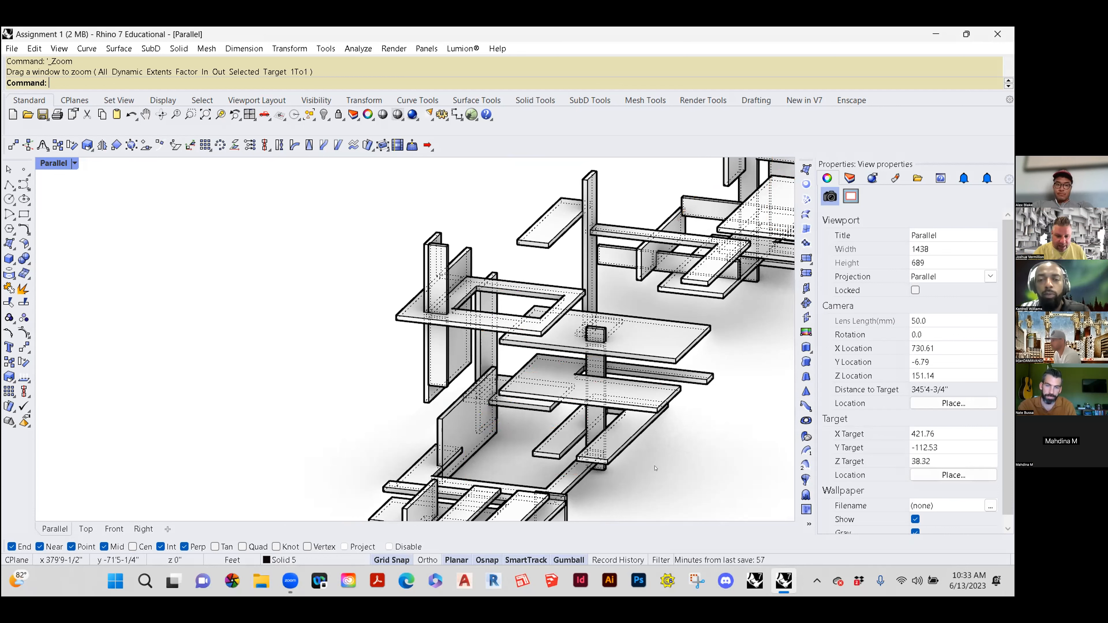
scroll(542, 417, down, 5)
scroll(542, 417, down, 4)
right_drag(543, 417, 506, 394)
scroll(490, 449, up, 5)
scroll(506, 394, up, 10)
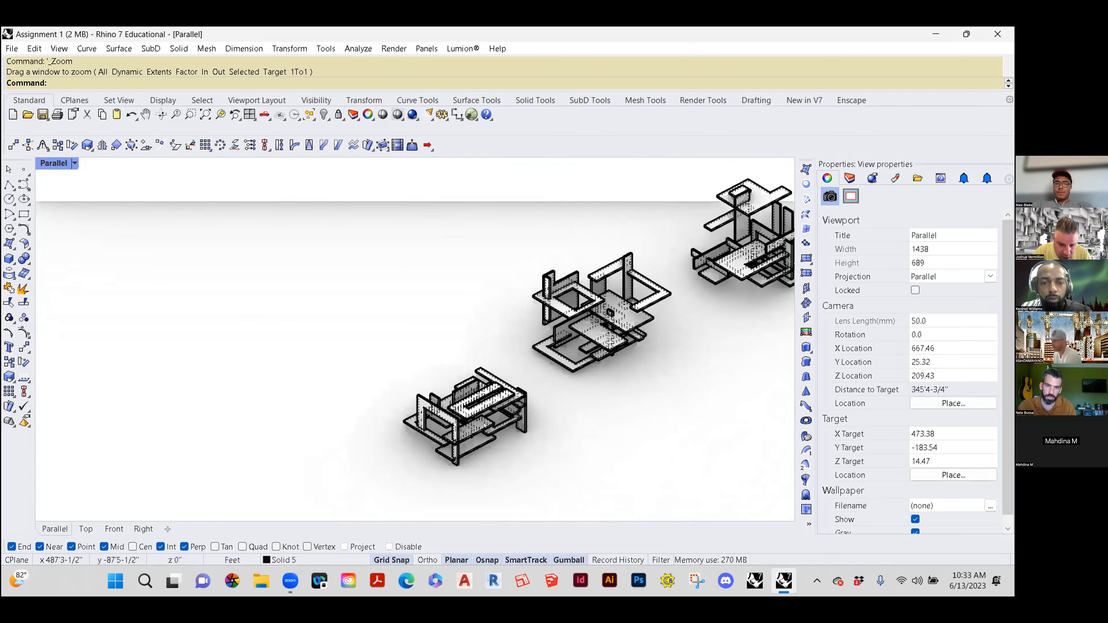
scroll(508, 403, down, 6)
mouse_move(507, 403)
right_down()
mouse_move(497, 376)
mouse_move(515, 388)
right_up()
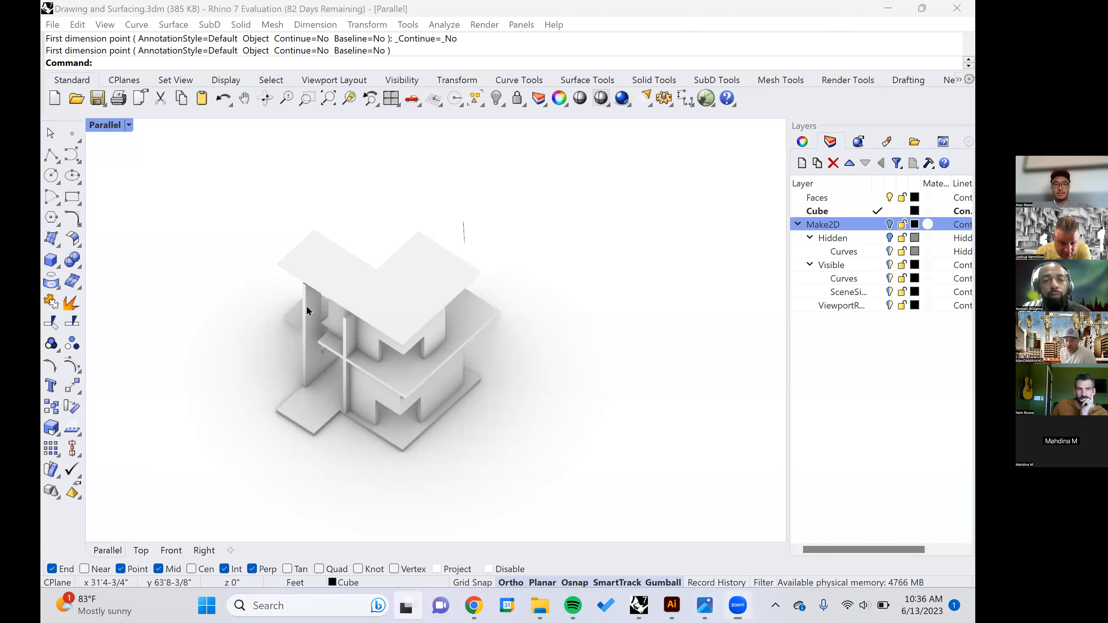
Step: Switch to the image viewer showing Planar Surfaces-01.png and bring up Planar Surfaces-02.png to review both isometric drawings
key(super+Tab)
right_click(326, 310)
click(326, 309)
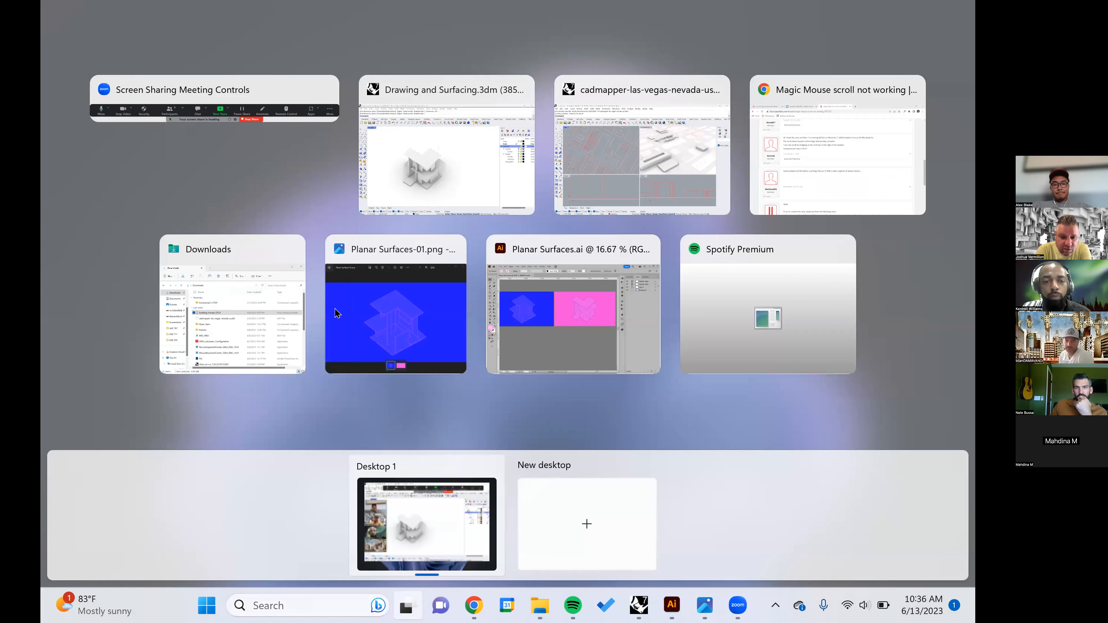
click(336, 313)
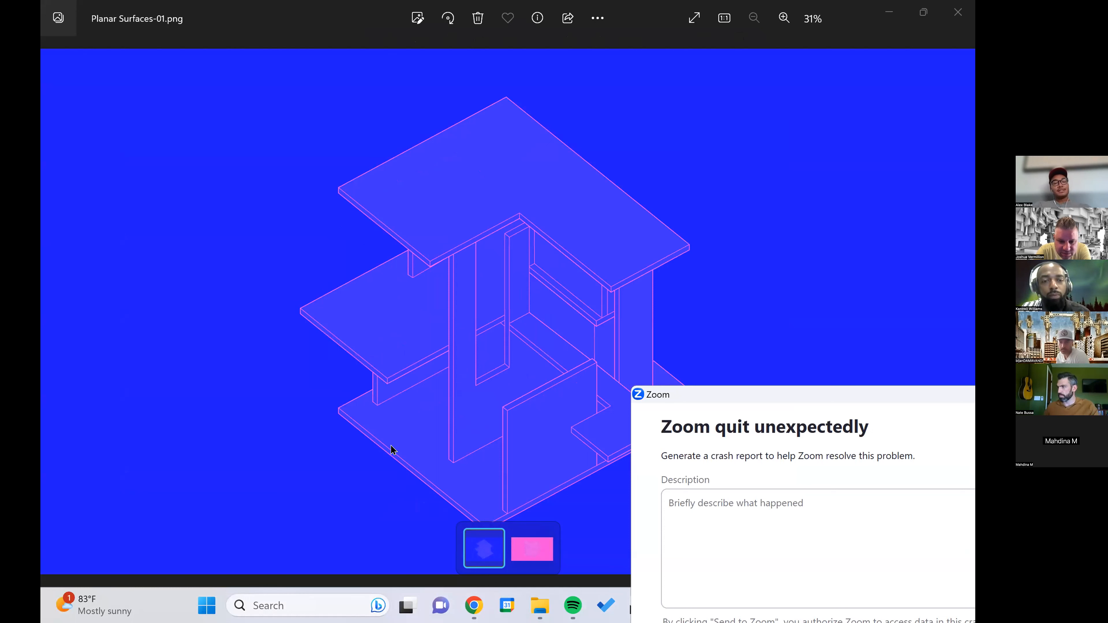
click(525, 554)
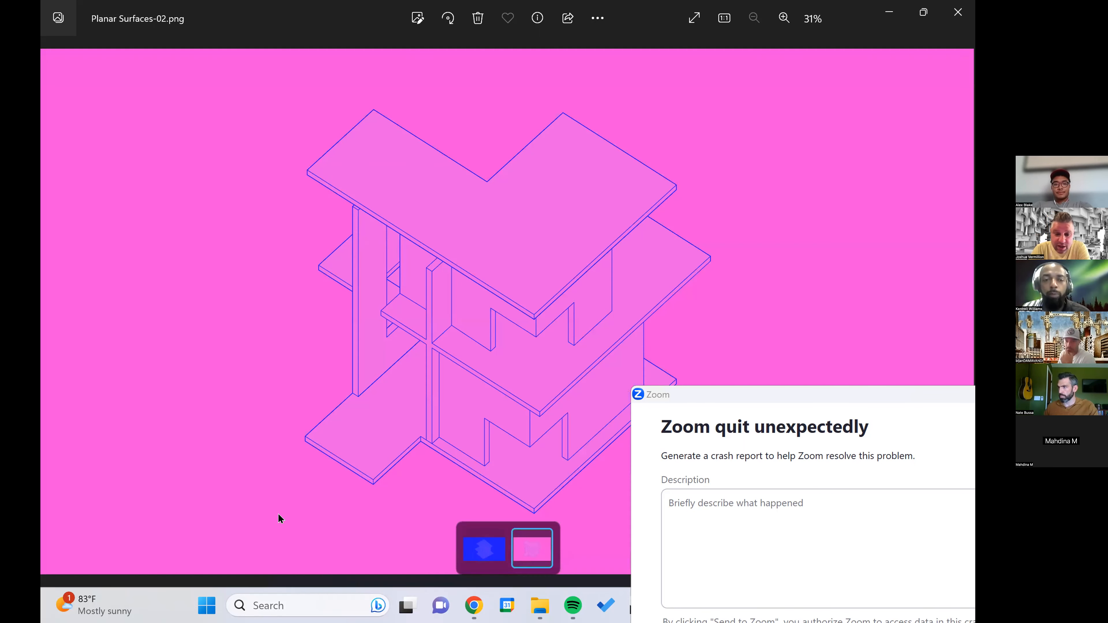
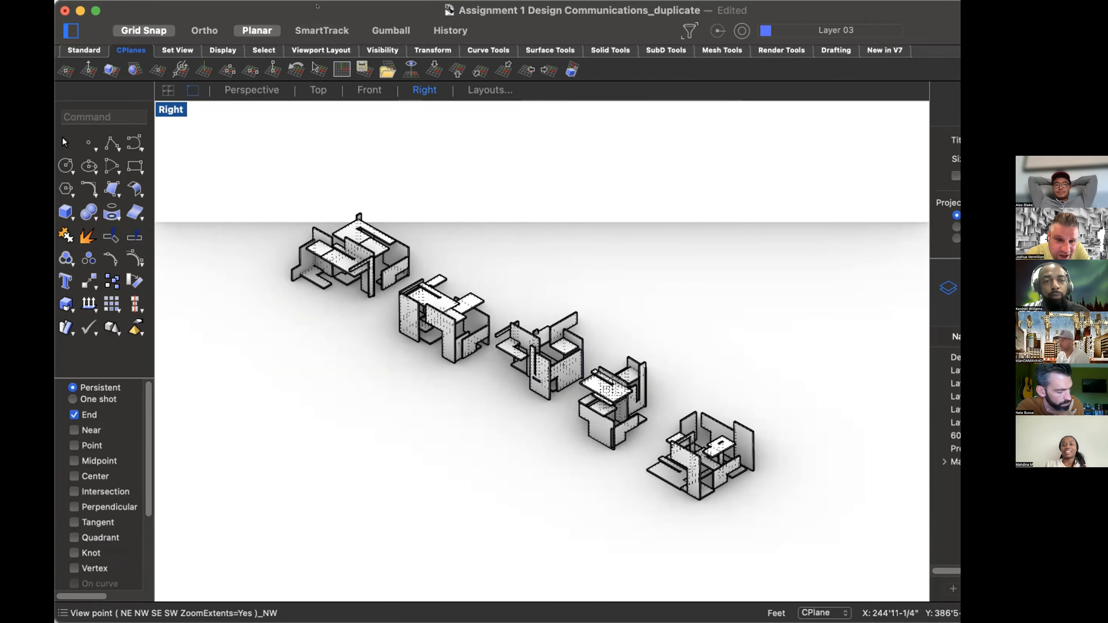
Step: Return to the Rhino model and examine the middle compositions of the row up close in the angled parallel view
drag(317, 6, 263, 6)
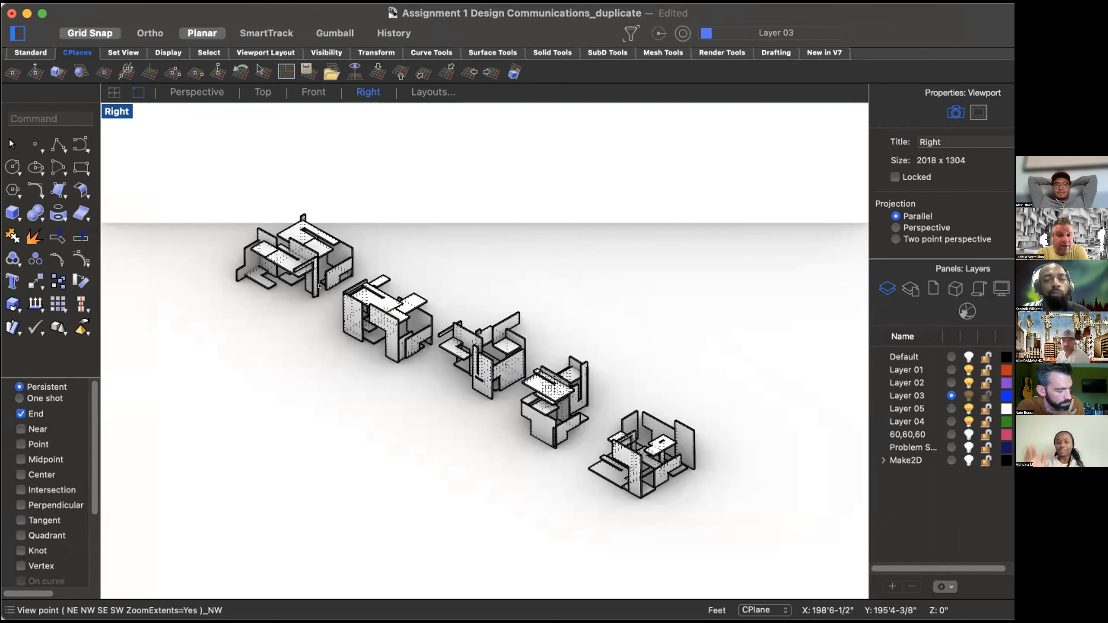
scroll(527, 456, up, 10)
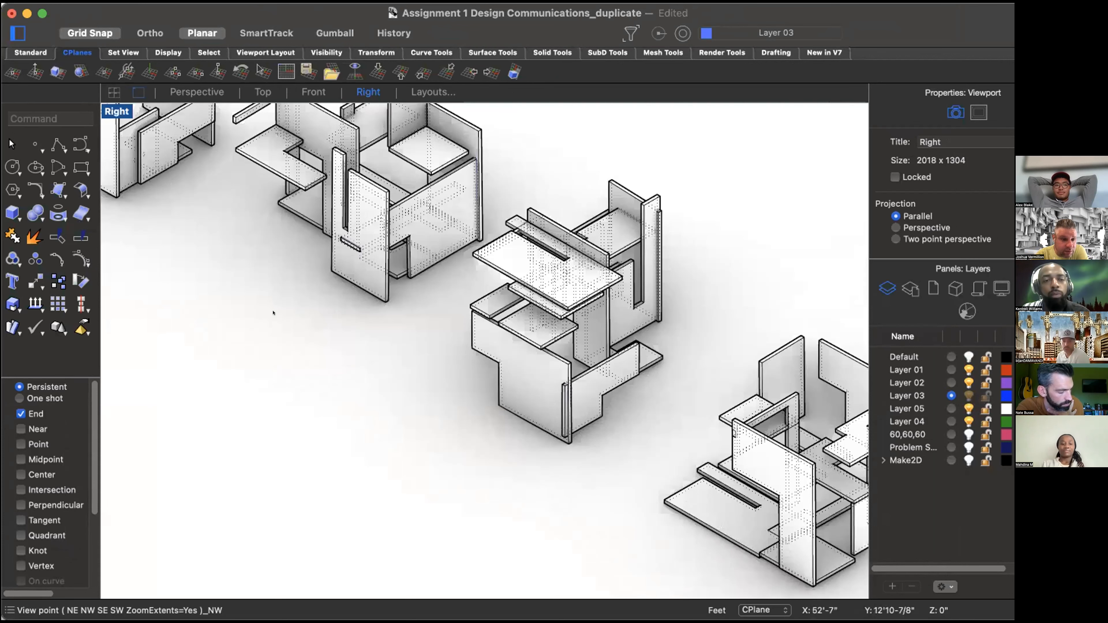
right_click(275, 322)
right_drag(316, 369, 672, 605)
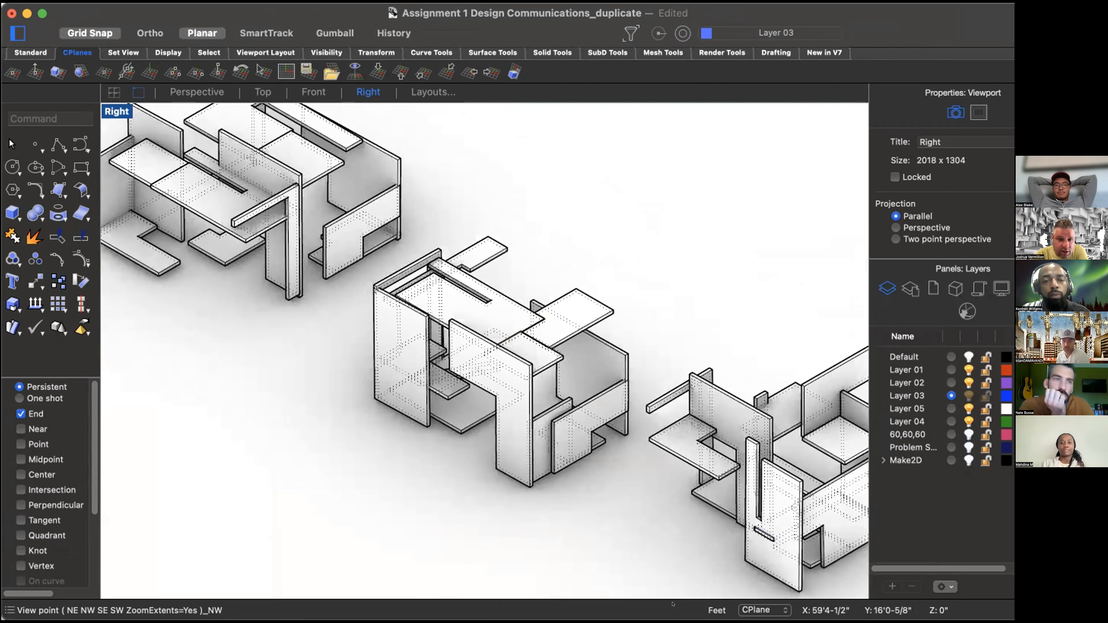
Step: Switch to the Perspective view and examine the composition with the notched base slab and tall corner post up close
click(213, 93)
right_drag(392, 371, 482, 421)
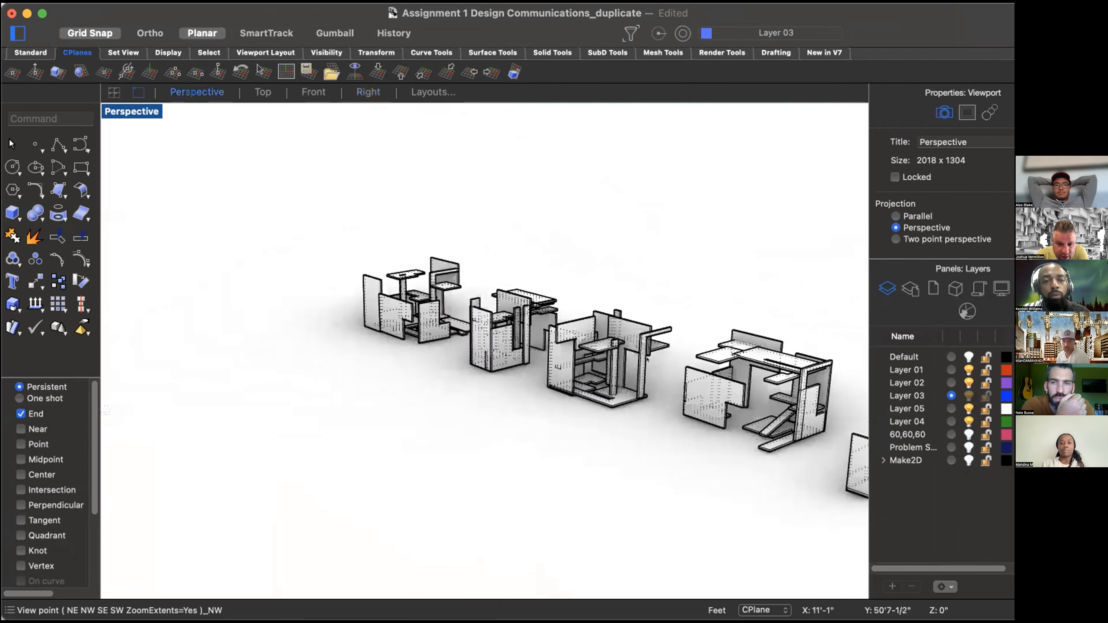
scroll(502, 432, up, 8)
scroll(515, 439, up, 4)
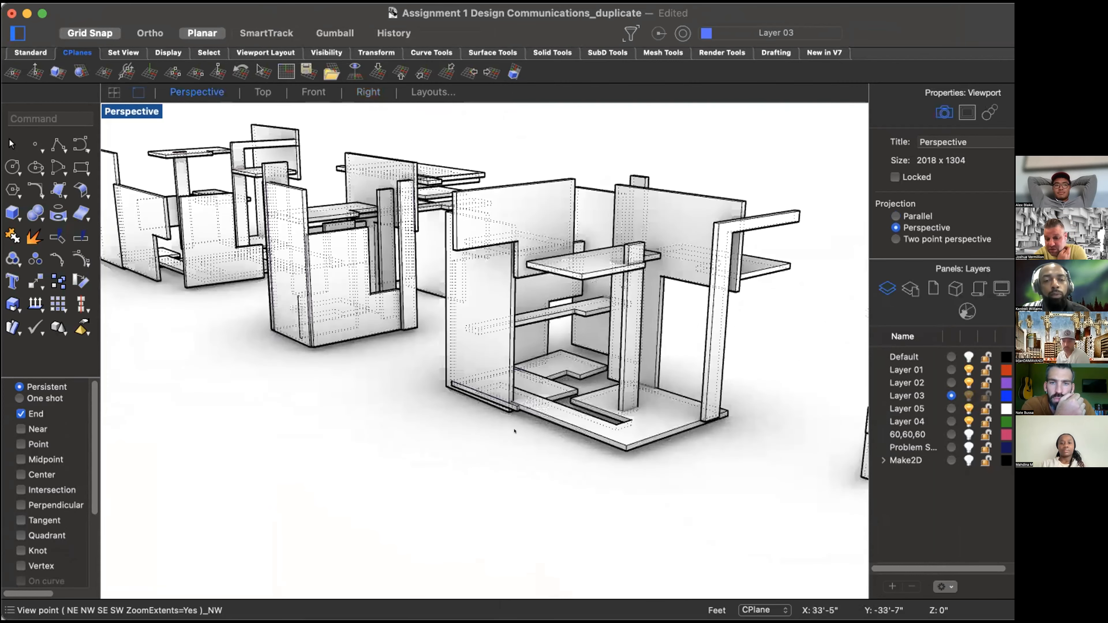
right_drag(284, 339, 143, 298)
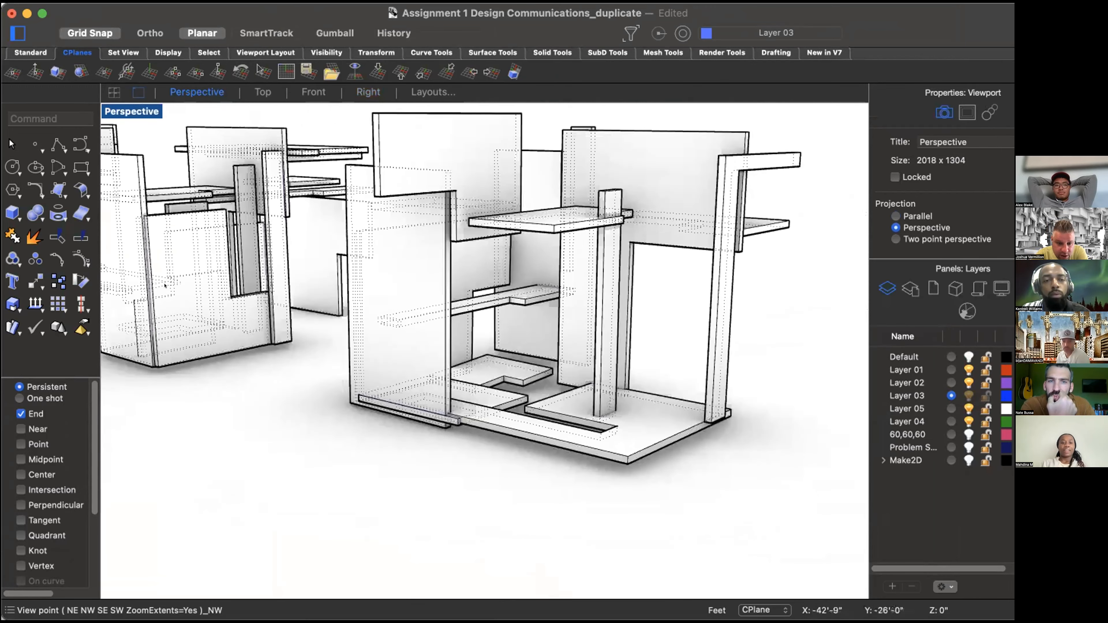
Step: Examine the neighbouring box-like composition up close, briefly highlighting its narrow vertical plane behind the front wall
click(168, 295)
right_drag(165, 422, 430, 374)
click(432, 374)
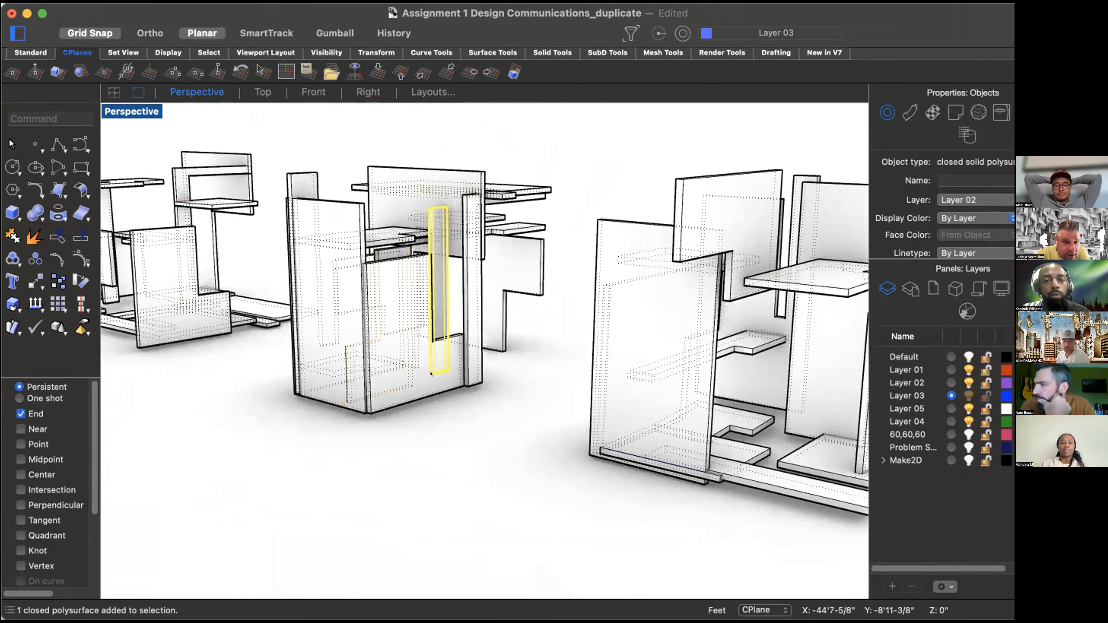
scroll(384, 424, up, 4)
click(404, 468)
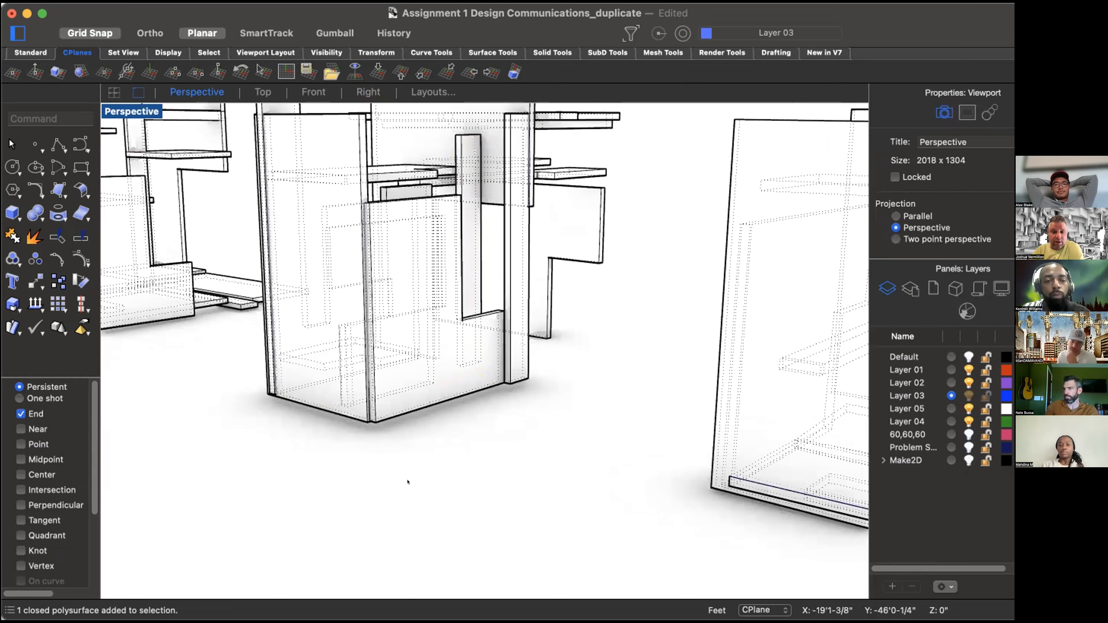
Step: Try rotating the box-like composition's L-shaped front wall 90 degrees about the Z axis, and undo the rotation
click(381, 396)
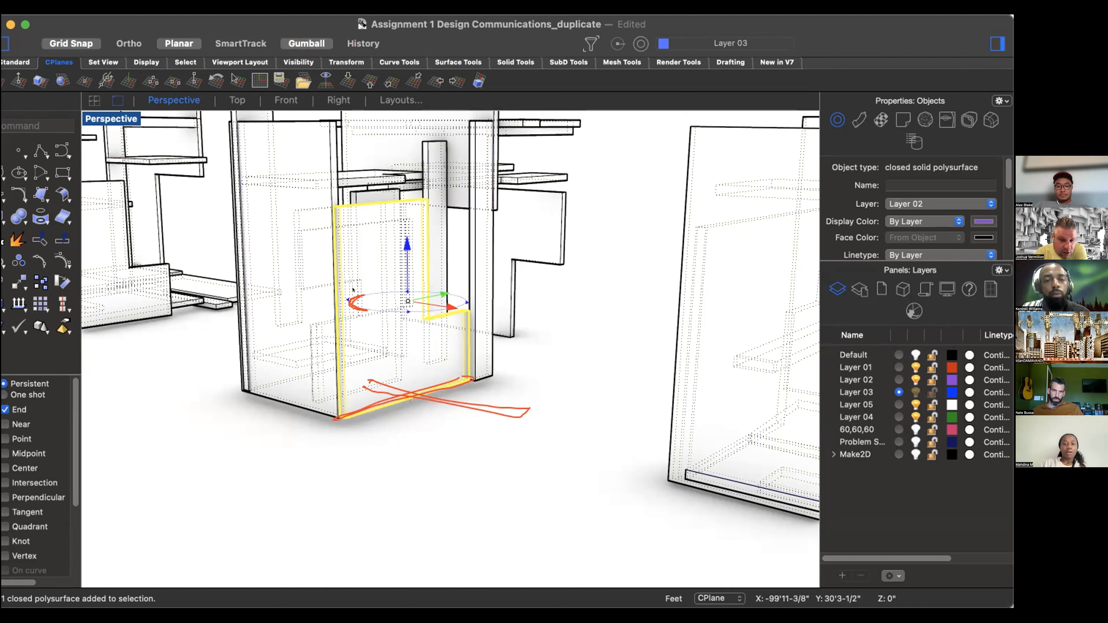
click(353, 289)
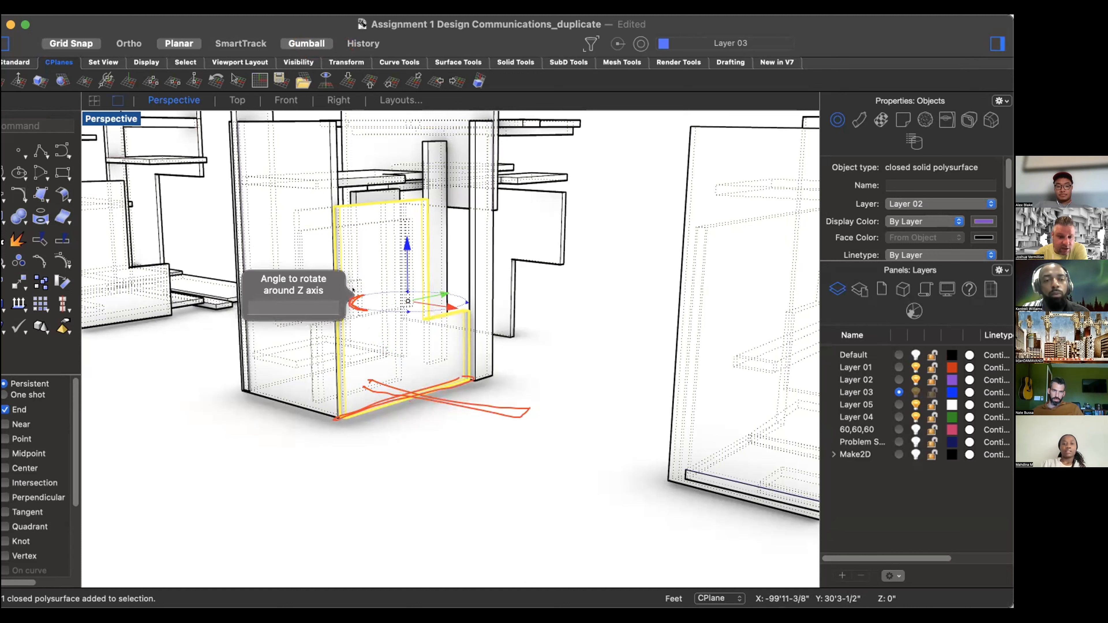
text(90)
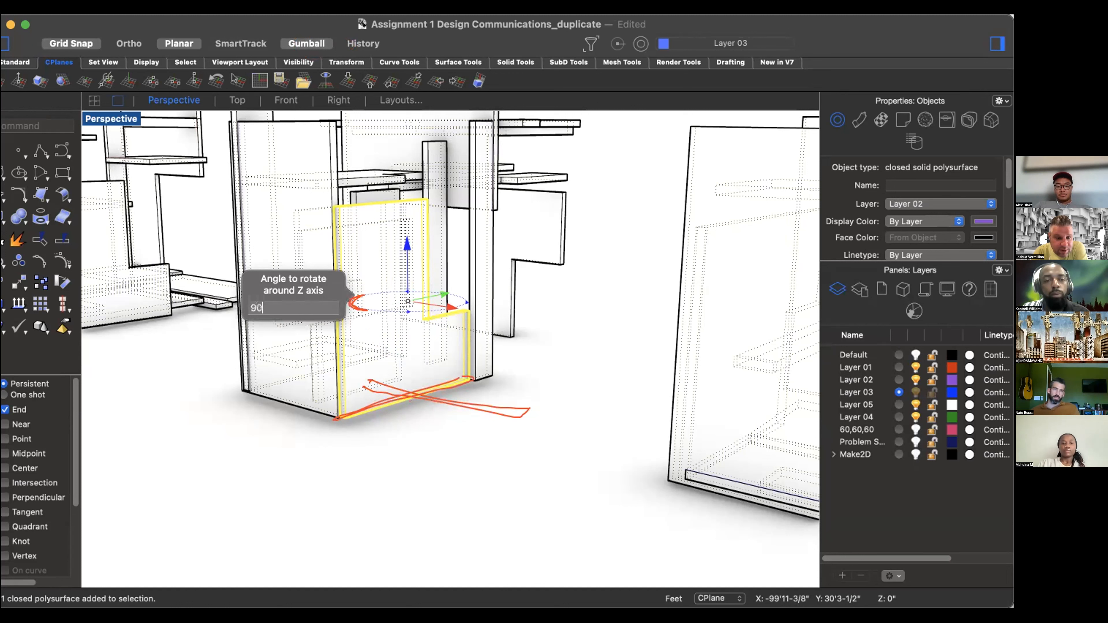
key(Return)
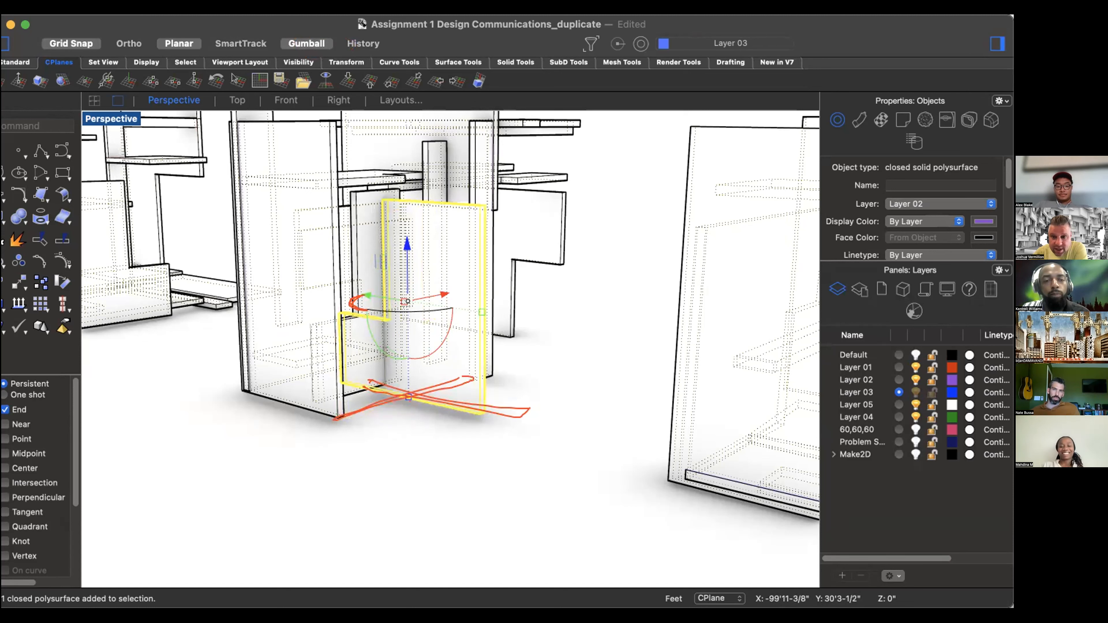
key(super+z)
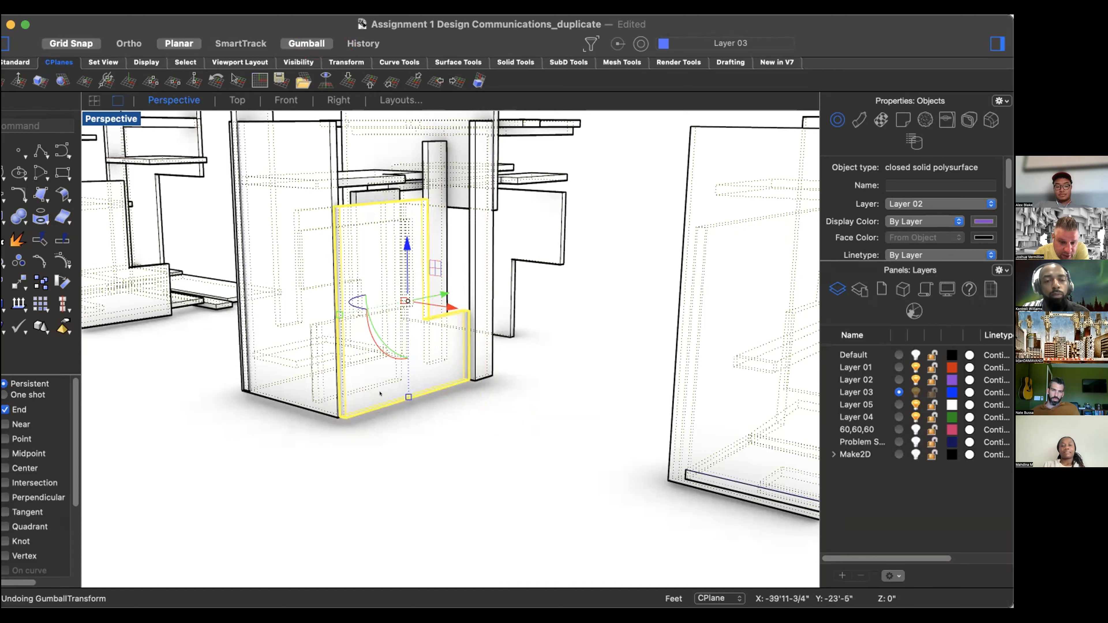
Step: Rotate the L-shaped front wall 90 degrees about the Y axis to lay it flat
click(380, 347)
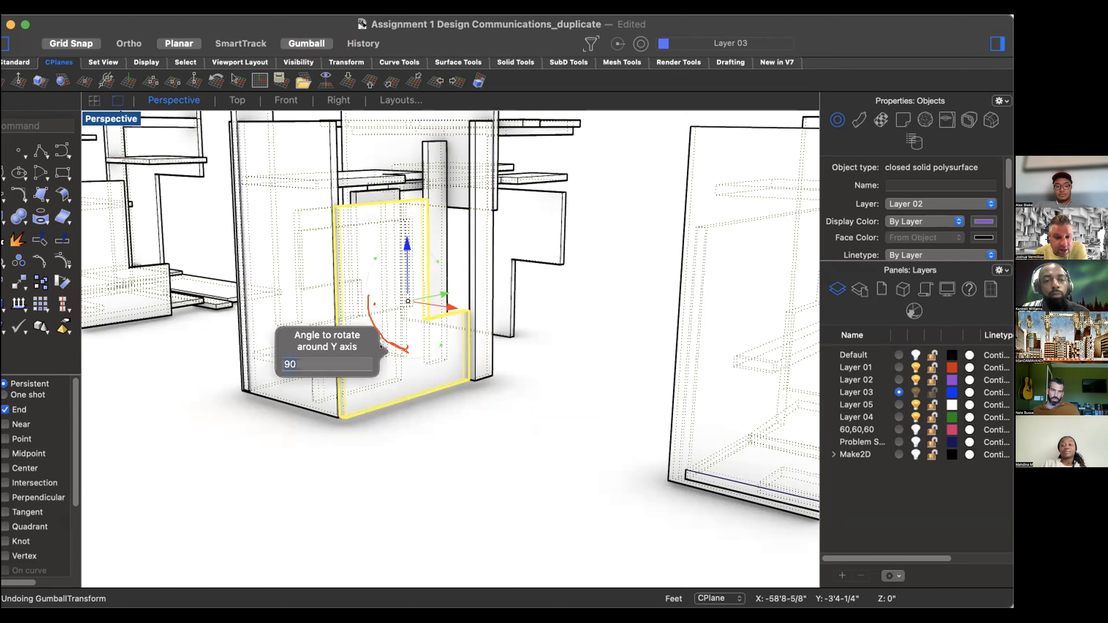
key(Return)
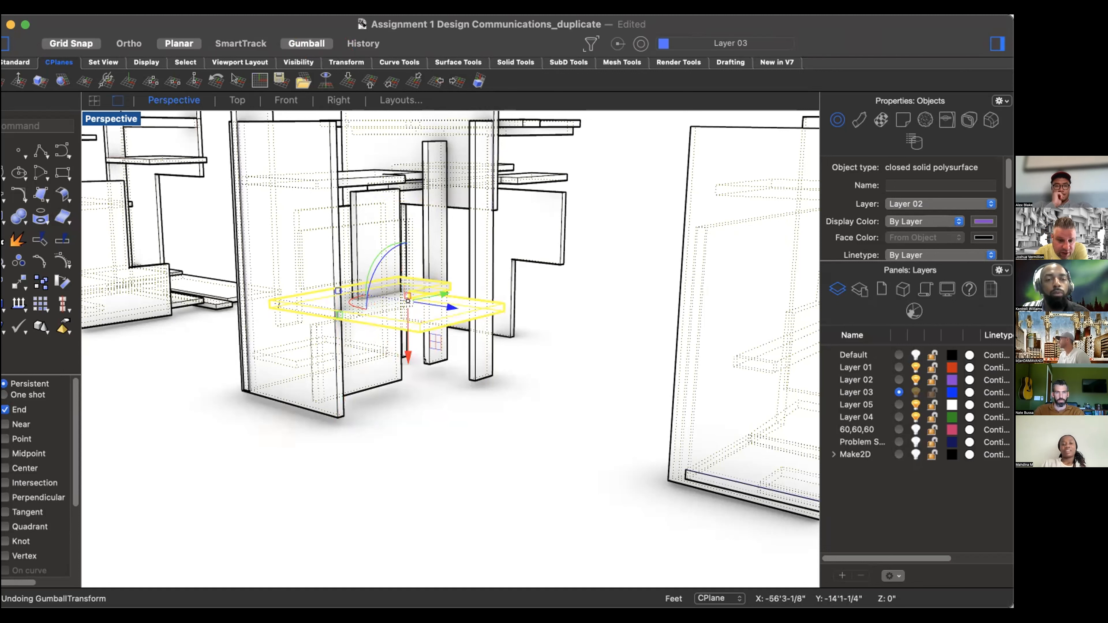
Step: Try lowering the flat L-shaped plane toward the ground and scaling it in the Y direction, undoing each change
drag(401, 356, 410, 429)
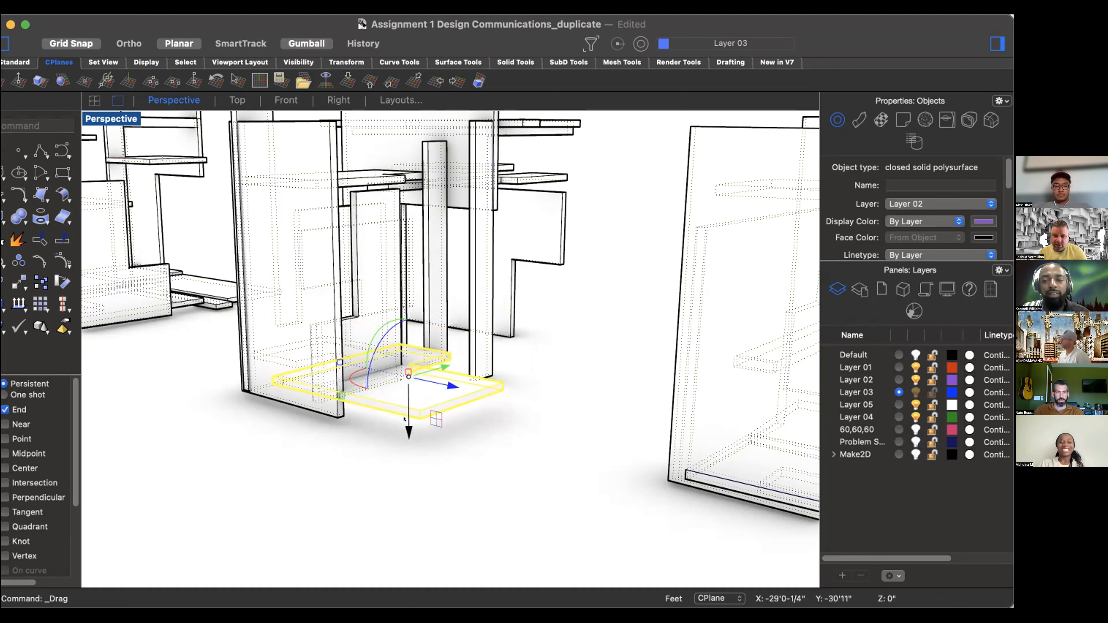
key(super+z)
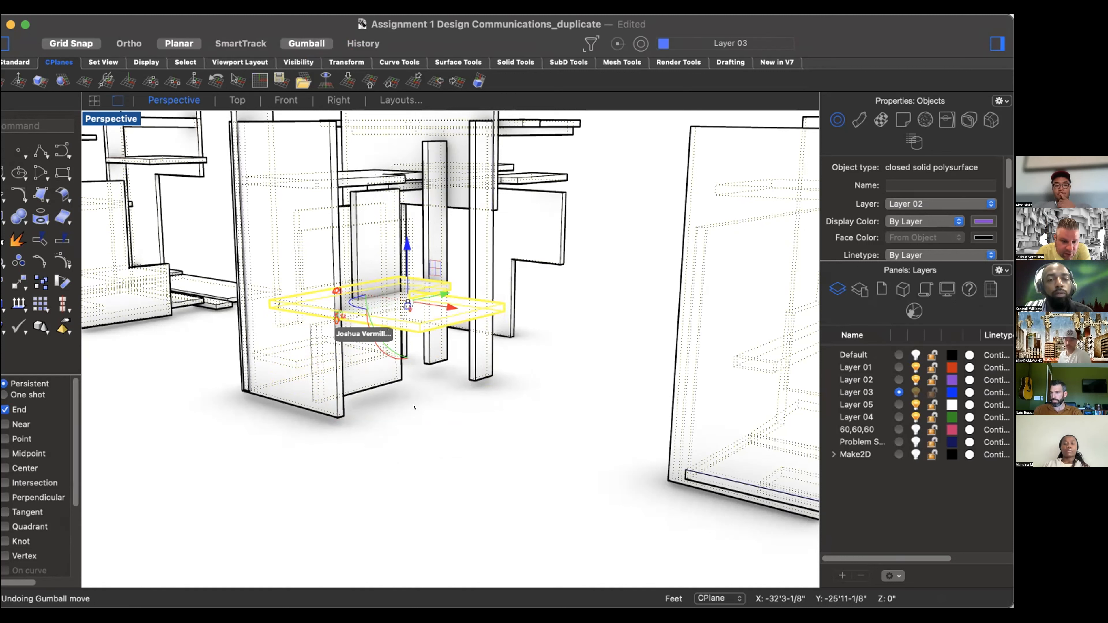
scroll(330, 312, up, 1)
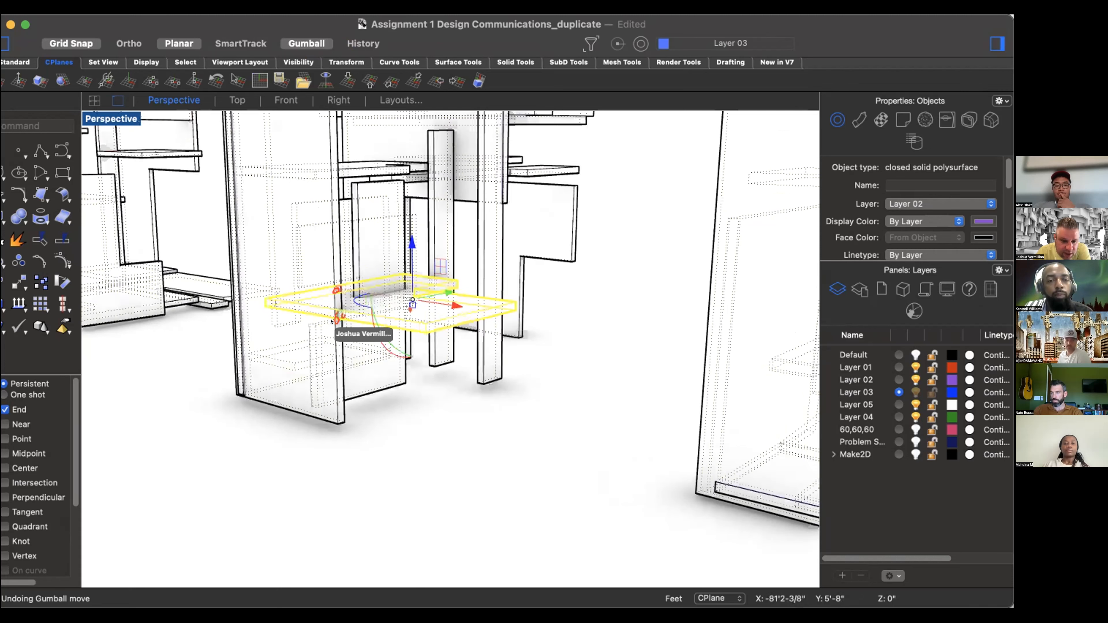
click(335, 313)
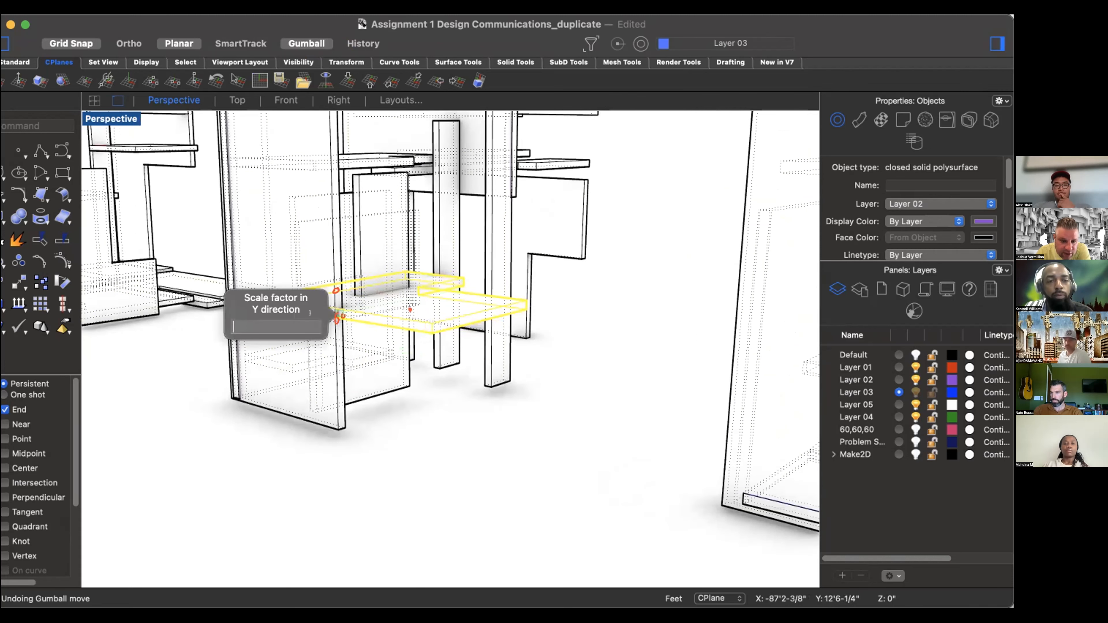
mouse_move(330, 322)
mouse_down()
mouse_move(238, 380)
mouse_move(330, 334)
mouse_up()
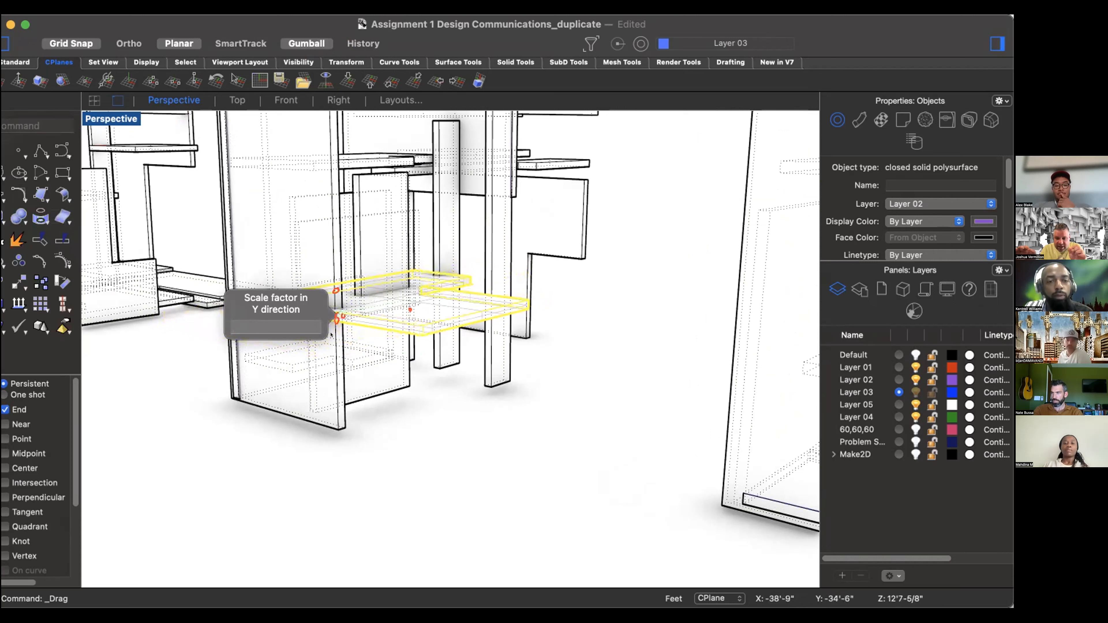
key(super+z)
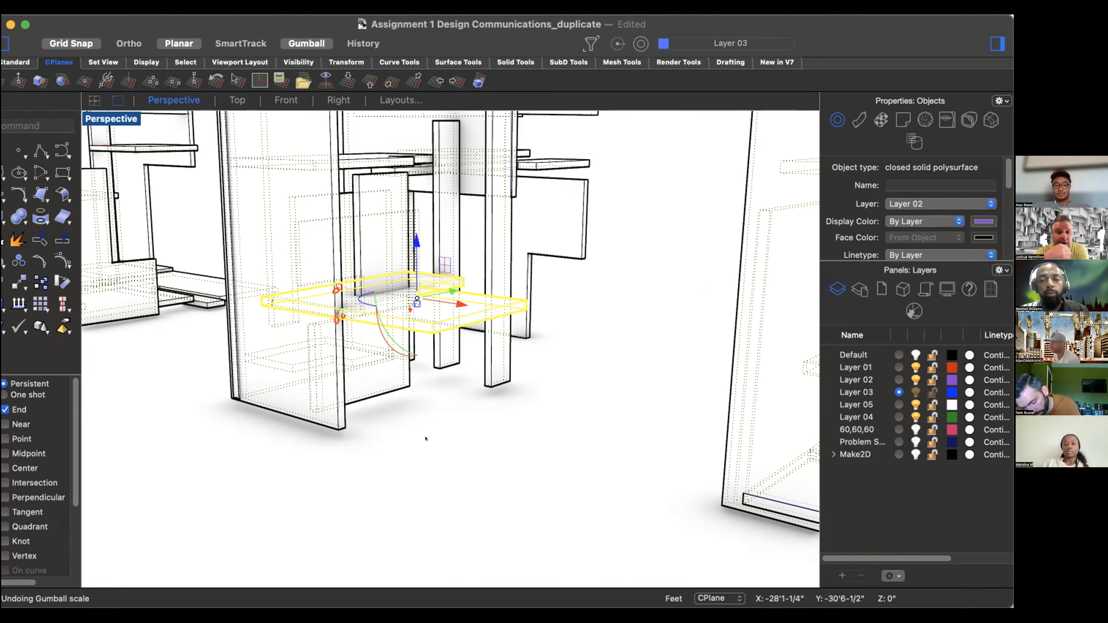
Step: Pull back in the Perspective view to examine the whole row of compositions together
scroll(426, 438, down, 1)
scroll(426, 438, down, 4)
scroll(430, 428, down, 4)
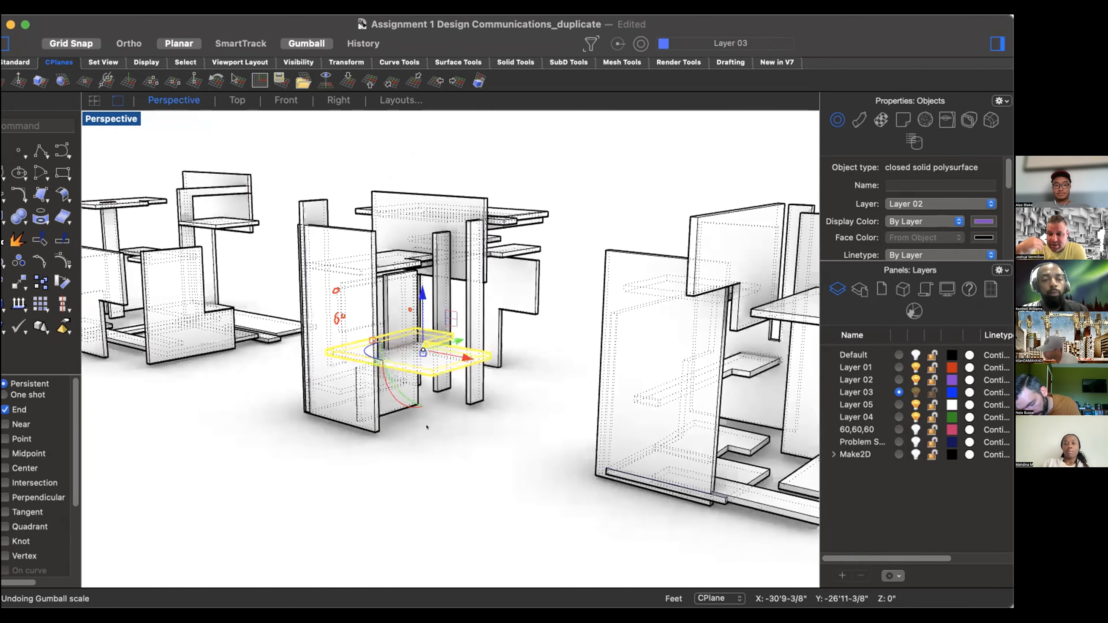
scroll(435, 419, down, 2)
scroll(435, 420, down, 4)
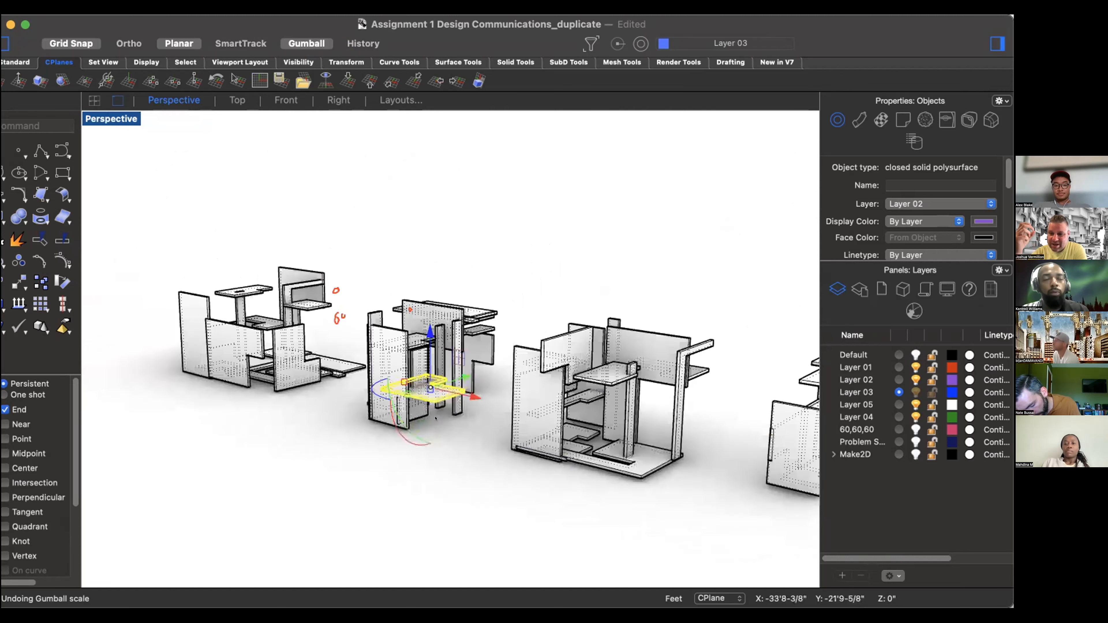
scroll(436, 419, down, 2)
scroll(436, 419, down, 2)
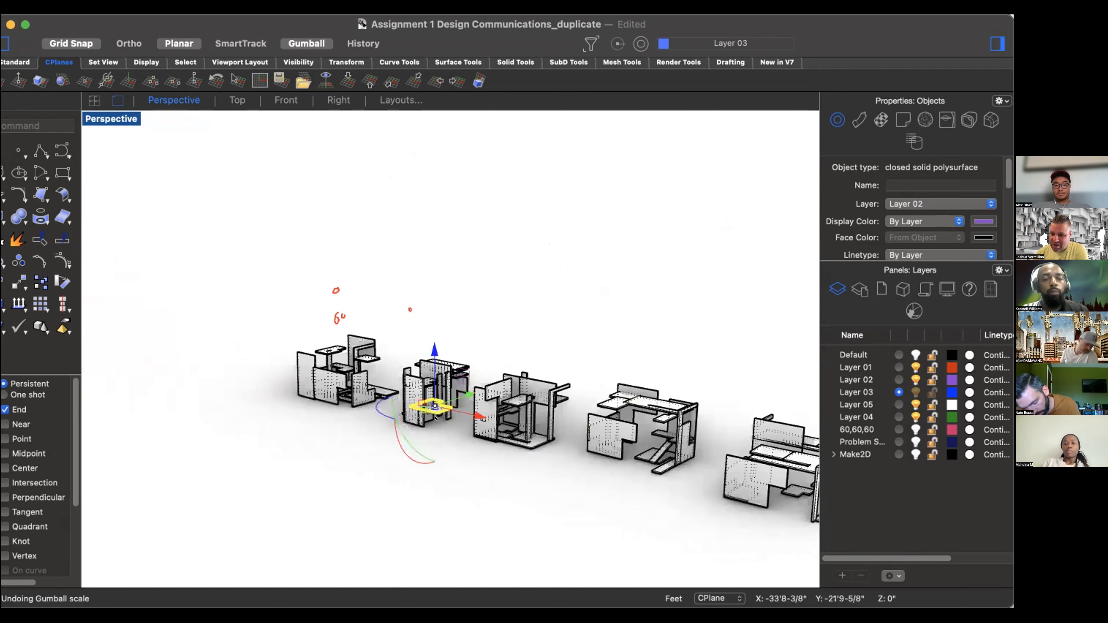
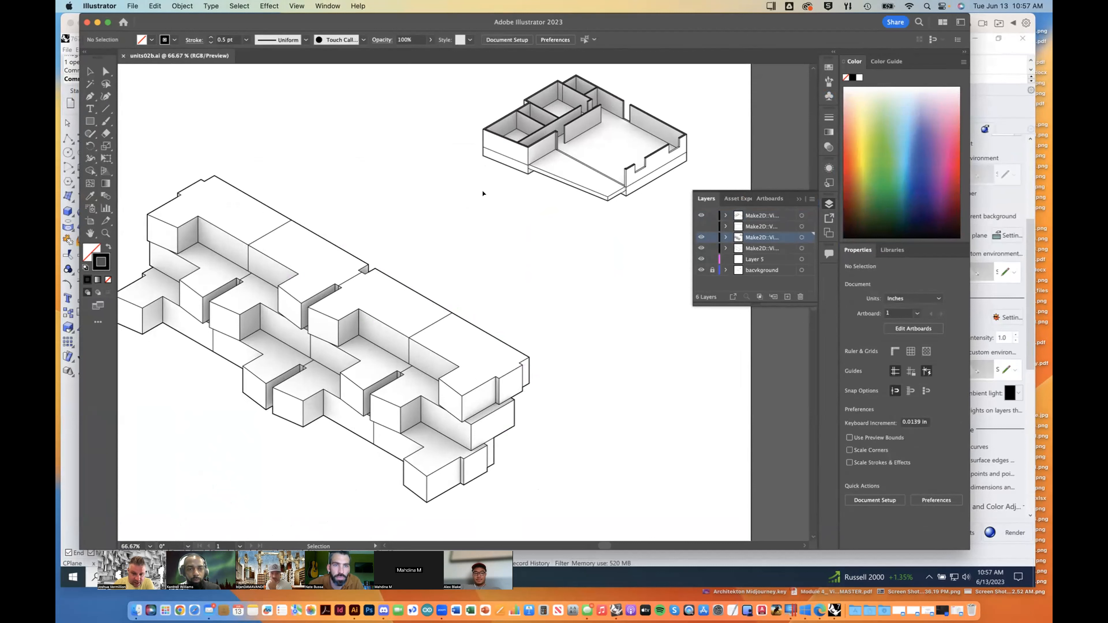
click(509, 168)
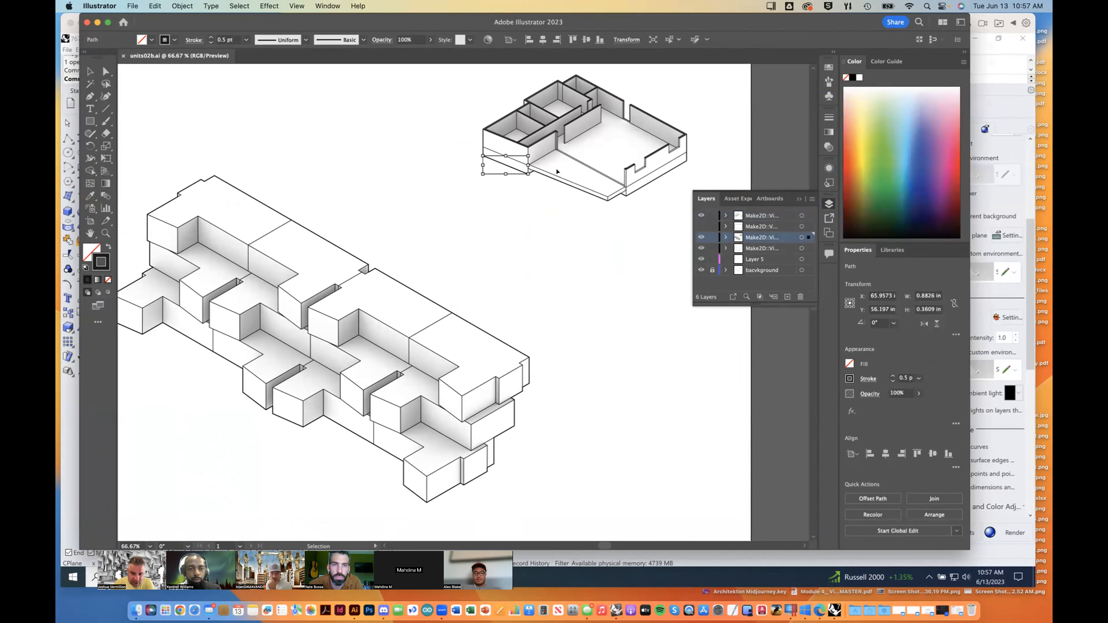
click(555, 213)
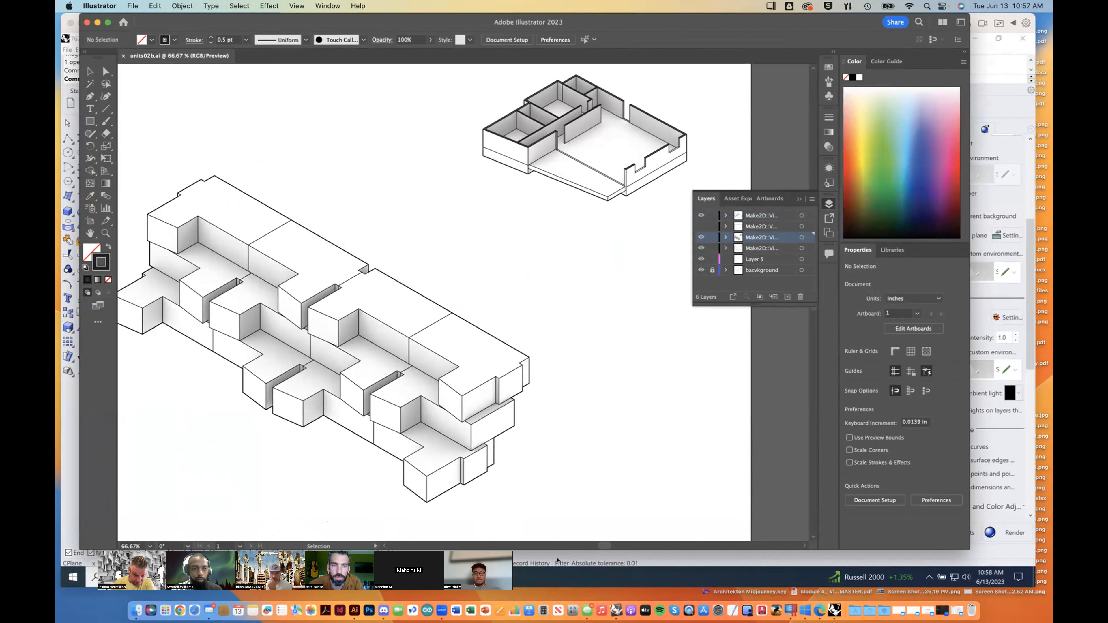
Step: Delete the doubled outline segments along the long back roof edge of the building's right-hand block
click(473, 324)
click(532, 263)
click(488, 334)
key(Delete)
click(488, 335)
key(Delete)
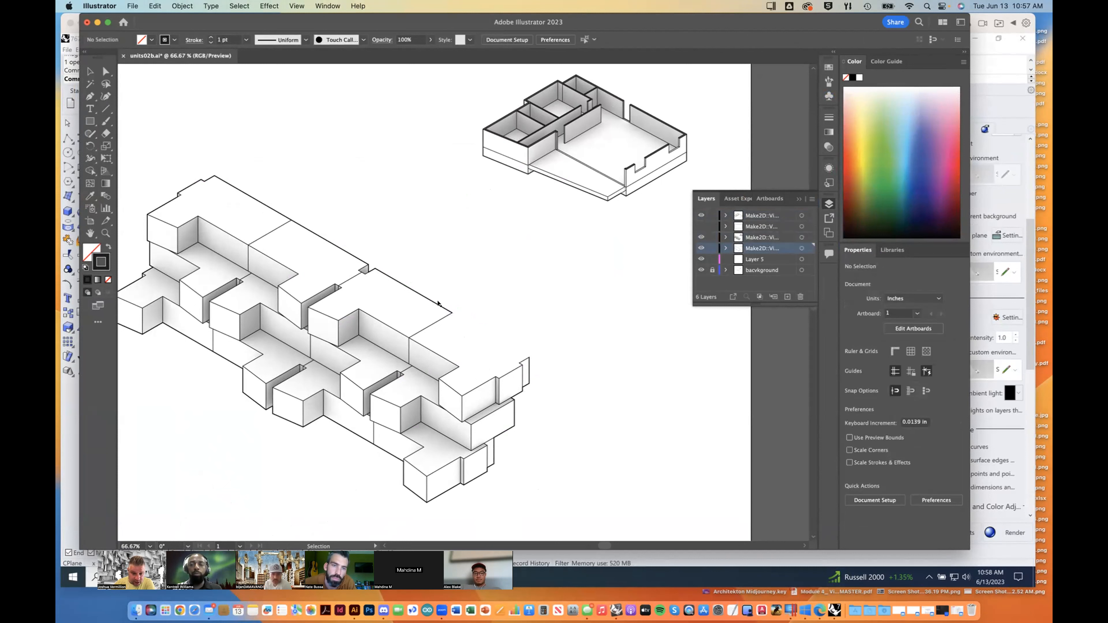
click(438, 304)
key(Delete)
click(439, 304)
key(Delete)
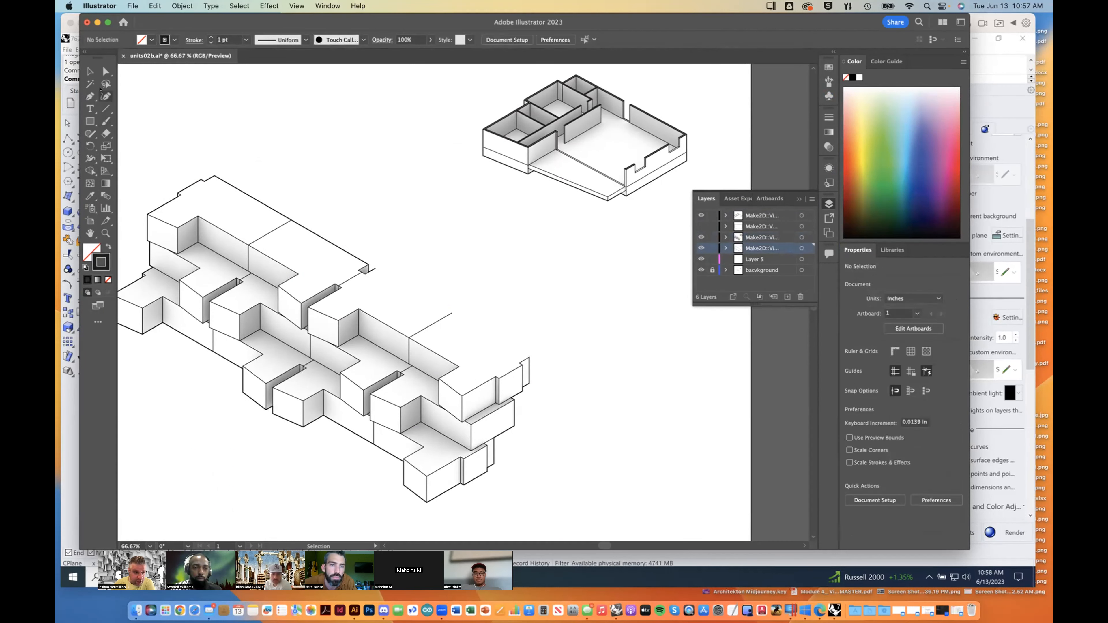
Step: Try to redraw the missing back roof edge with a single line segment, and delete that line
click(105, 108)
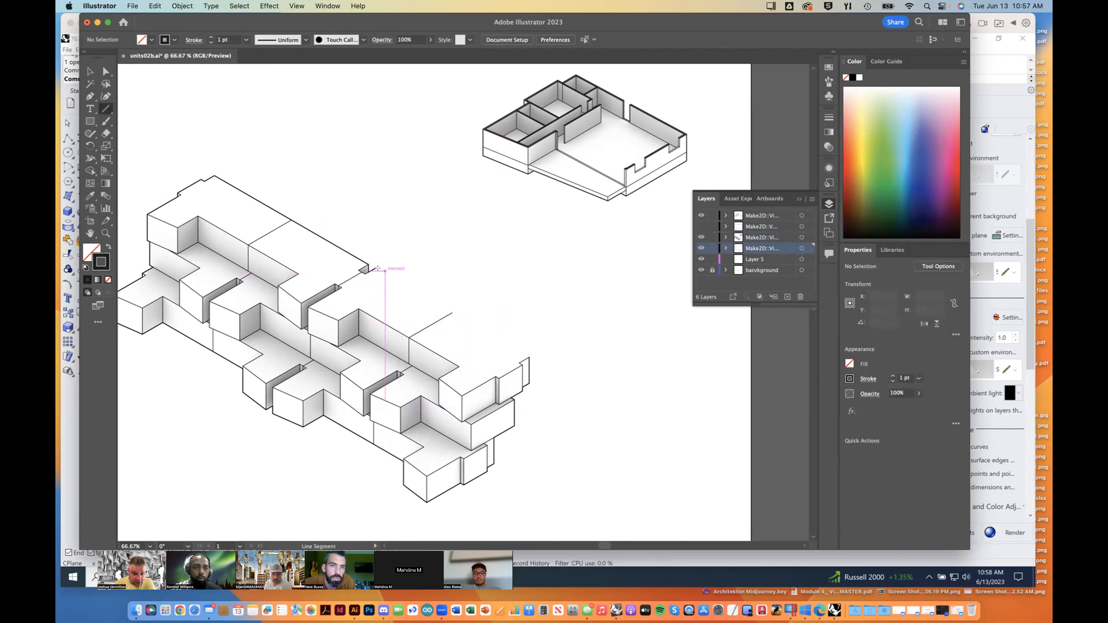
mouse_move(375, 267)
mouse_down()
mouse_move(519, 314)
mouse_move(551, 358)
mouse_move(529, 357)
mouse_up()
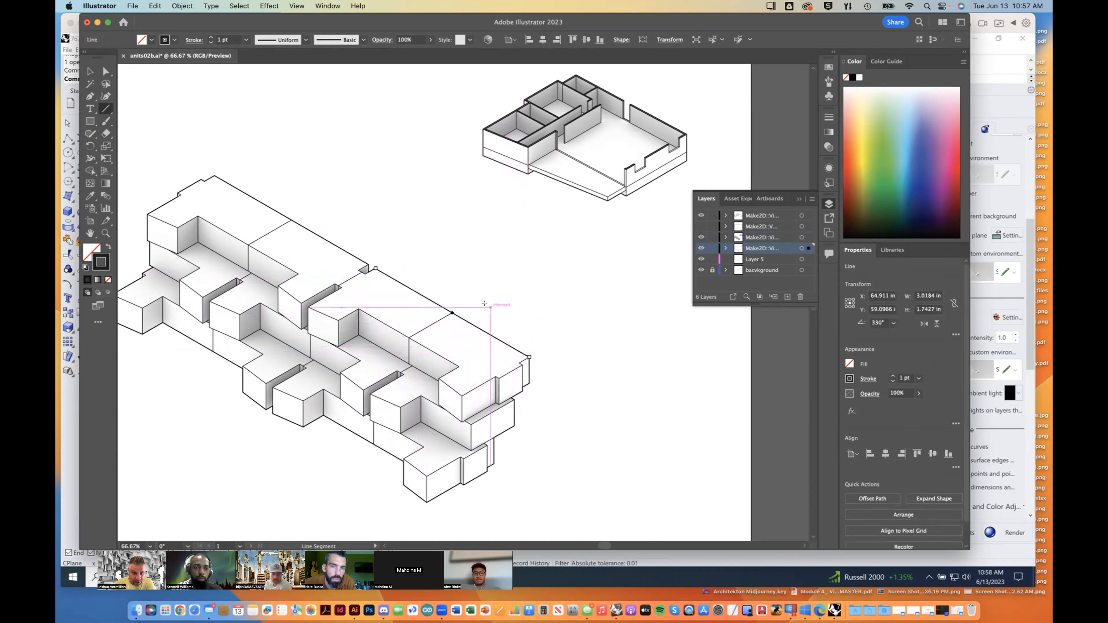
key(Delete)
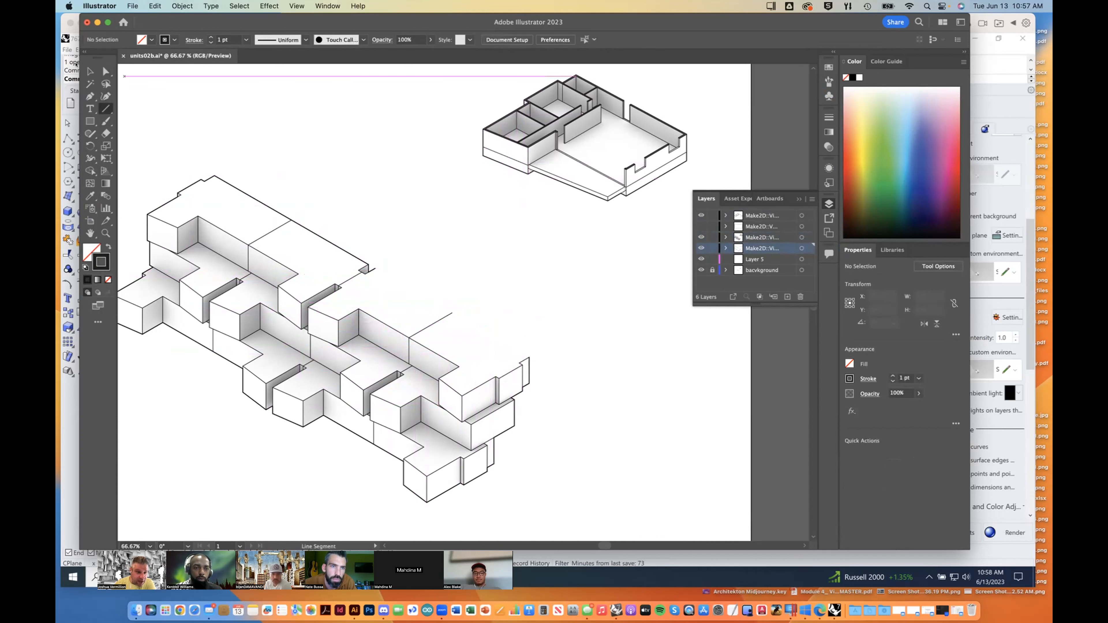
Step: Delete the short roof edge and the vertical edge at the far right corner of the building
click(90, 70)
click(247, 194)
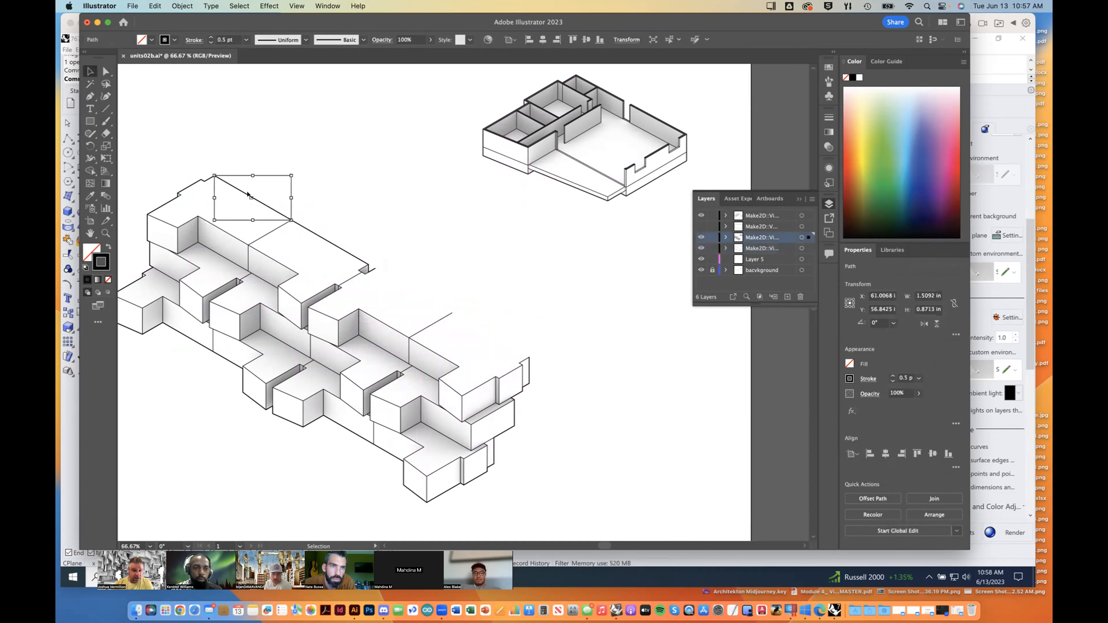
scroll(532, 376, up, 2)
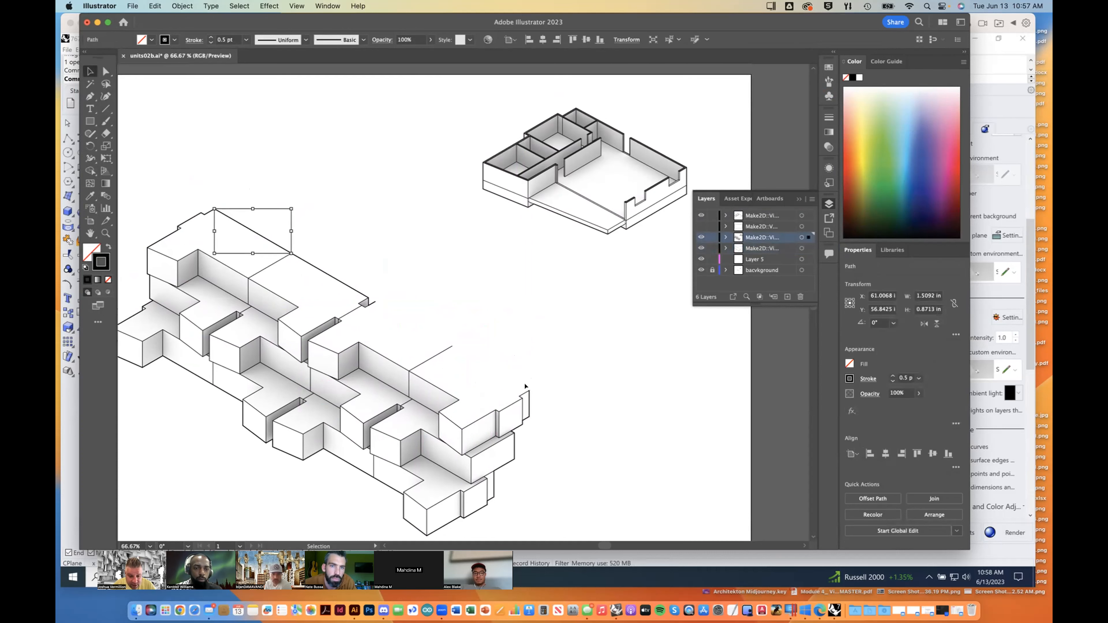
scroll(526, 385, down, 3)
click(525, 335)
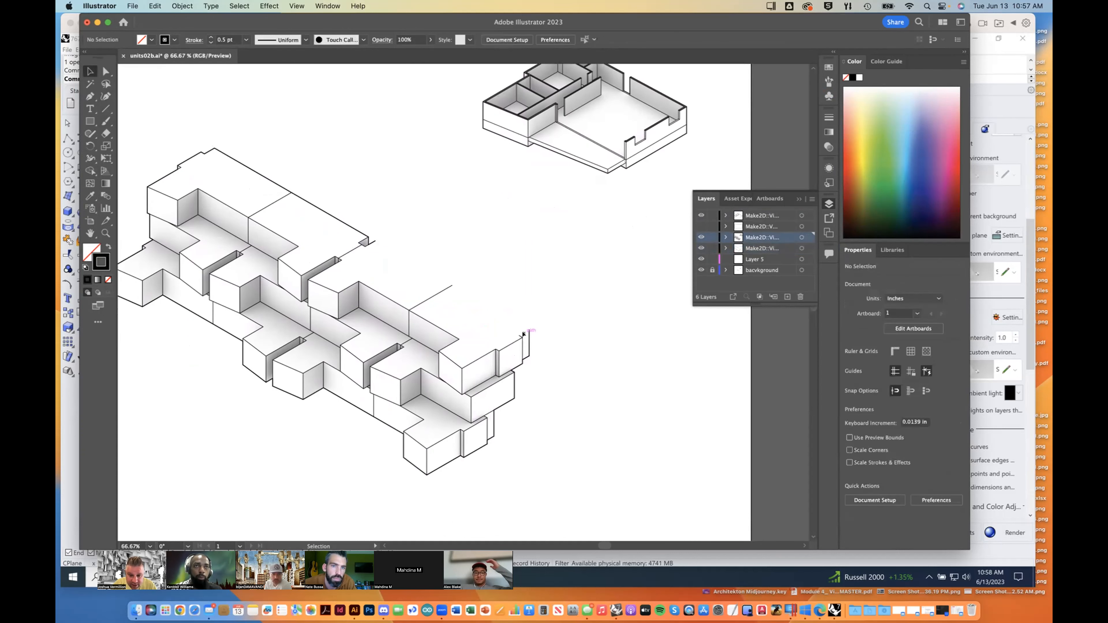
key(Delete)
click(525, 334)
key(Delete)
Step: Paste a copy of the intact back roof edge and snap it onto the start of the missing edge
click(325, 214)
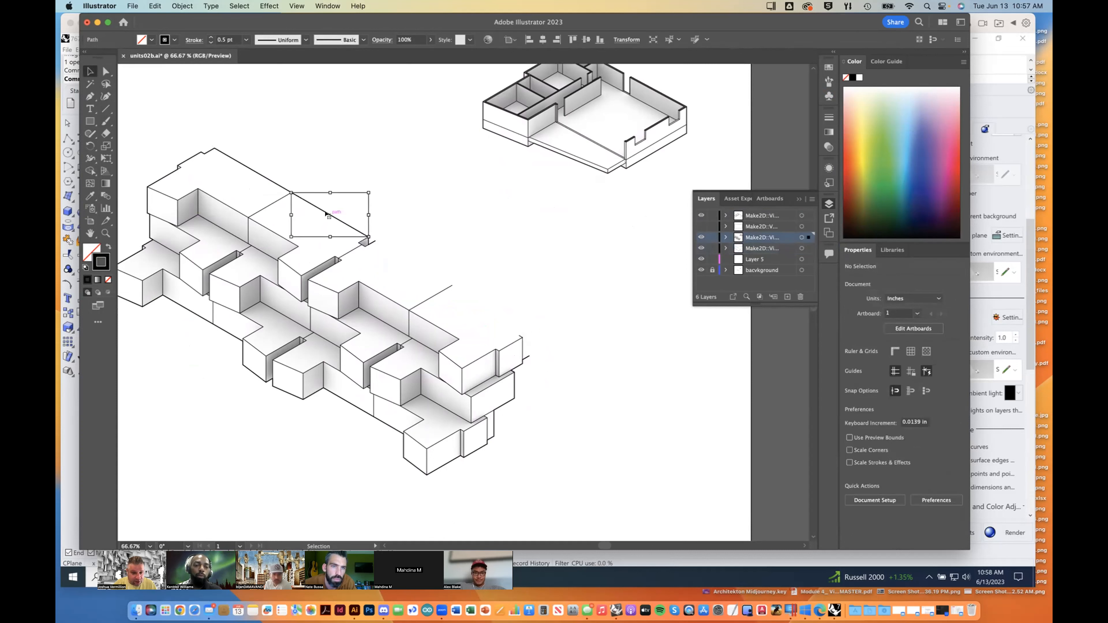
key(a)
key(super+v)
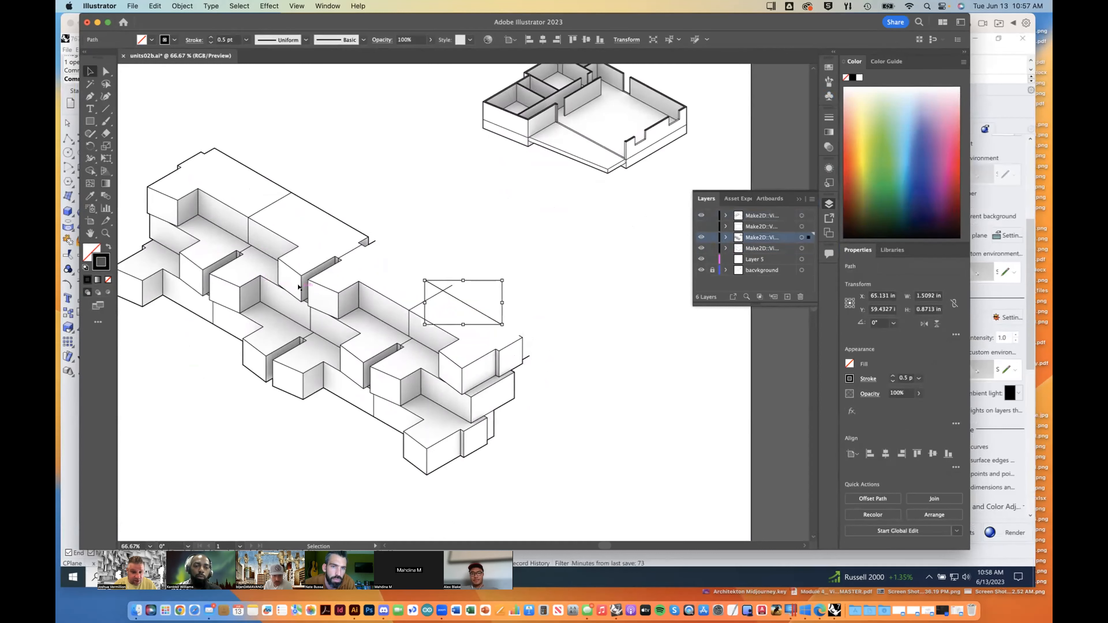
click(400, 270)
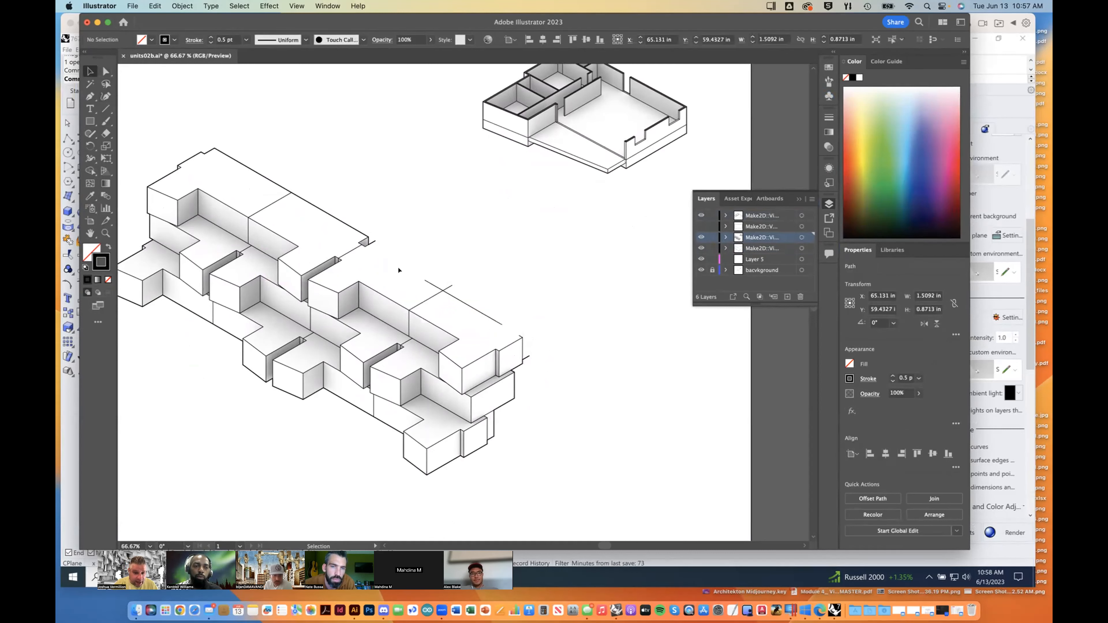
click(432, 284)
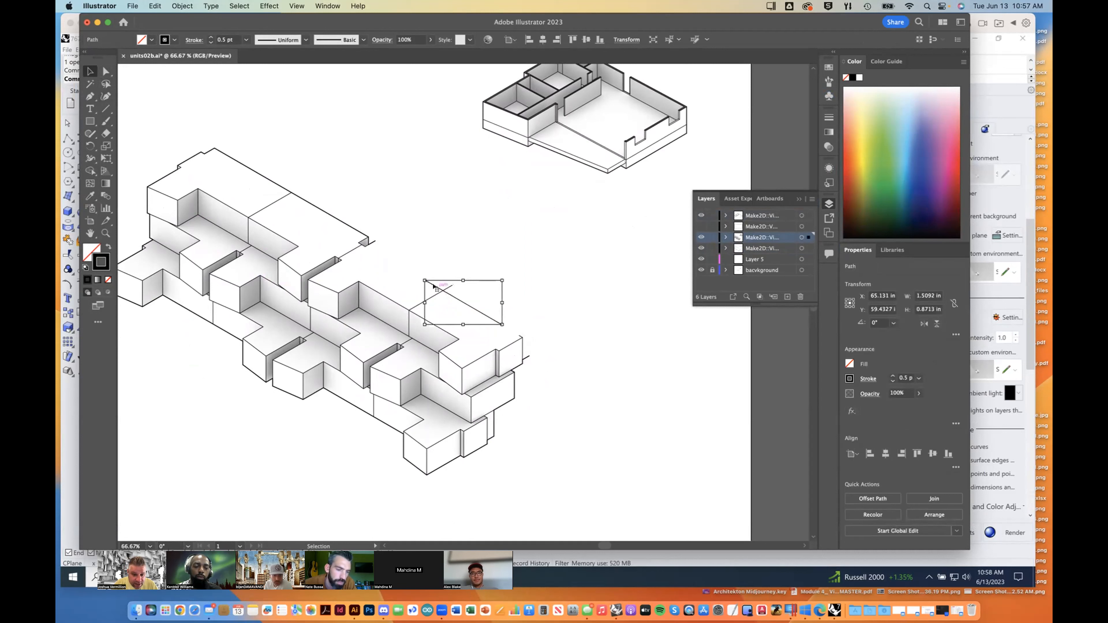
click(105, 71)
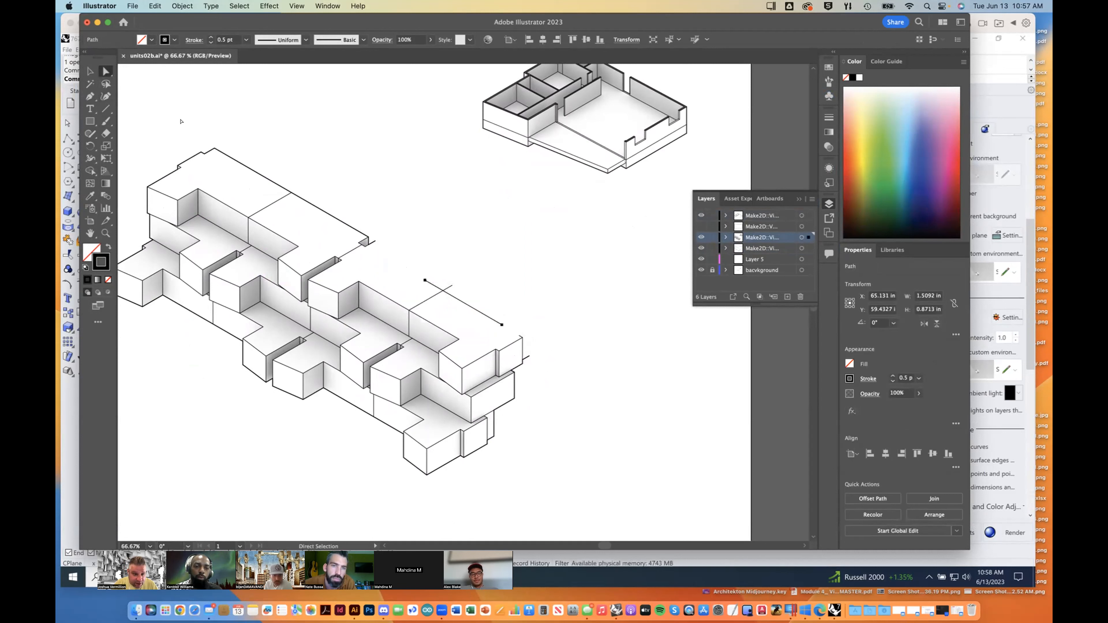
drag(422, 278, 374, 243)
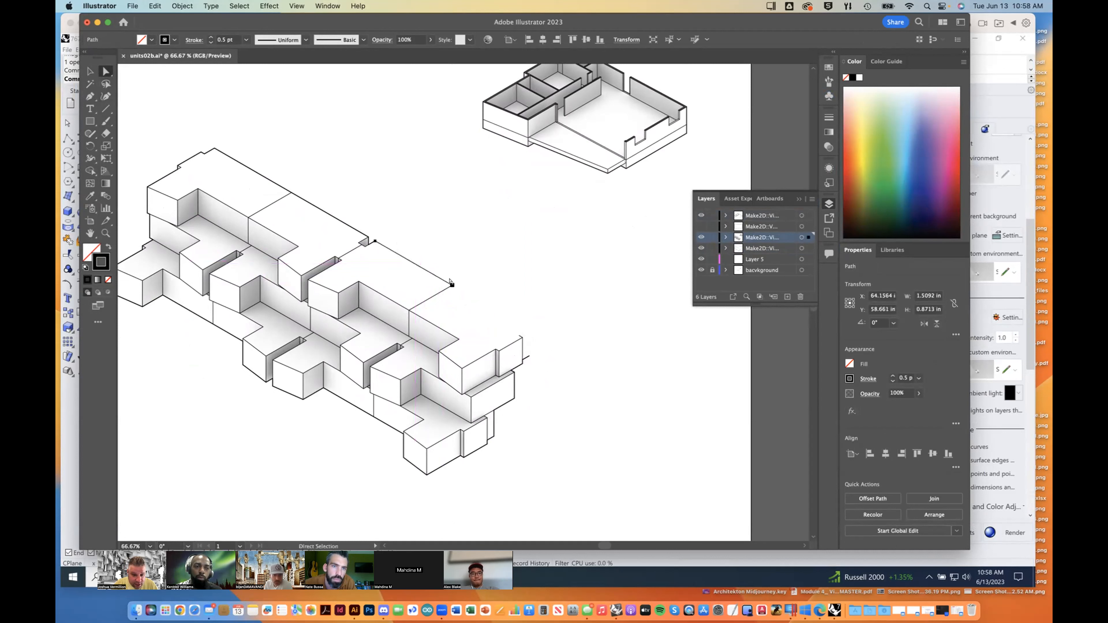
mouse_move(453, 285)
mouse_down()
mouse_move(513, 327)
mouse_move(449, 285)
mouse_up()
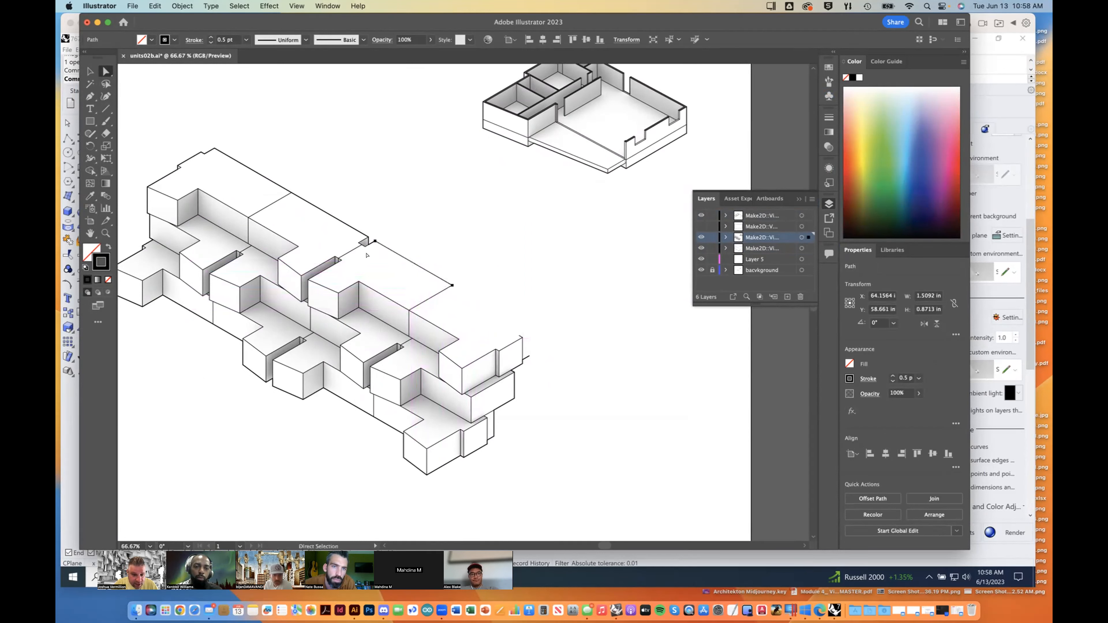
Step: Stretch the copied edge past the far roof corner, to about 3.25 in wide and 1.88 in high
click(90, 71)
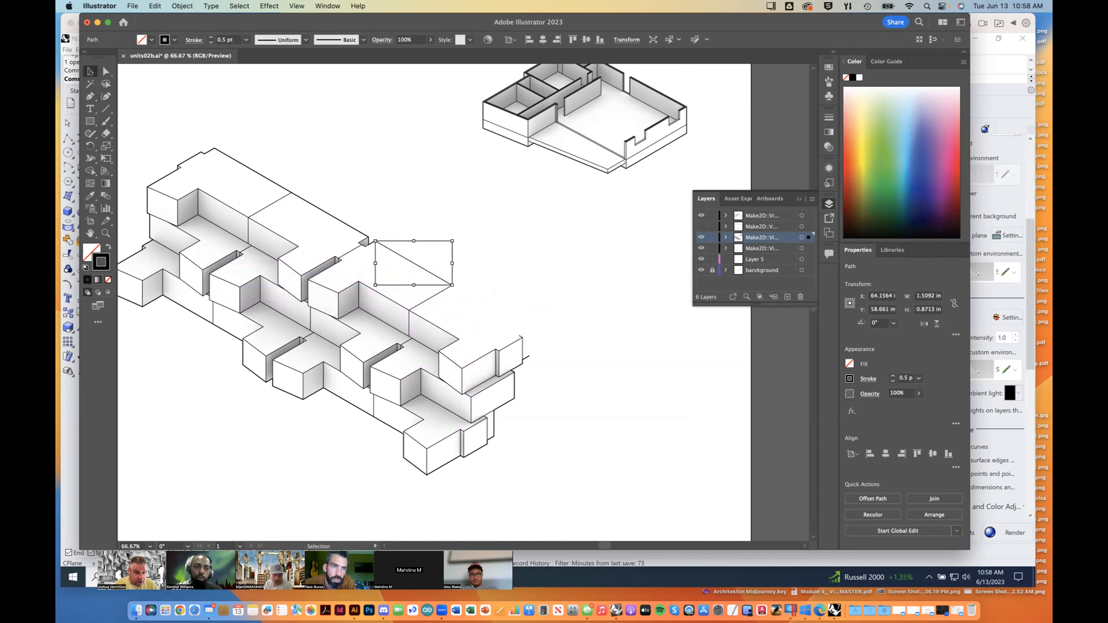
drag(448, 285, 541, 337)
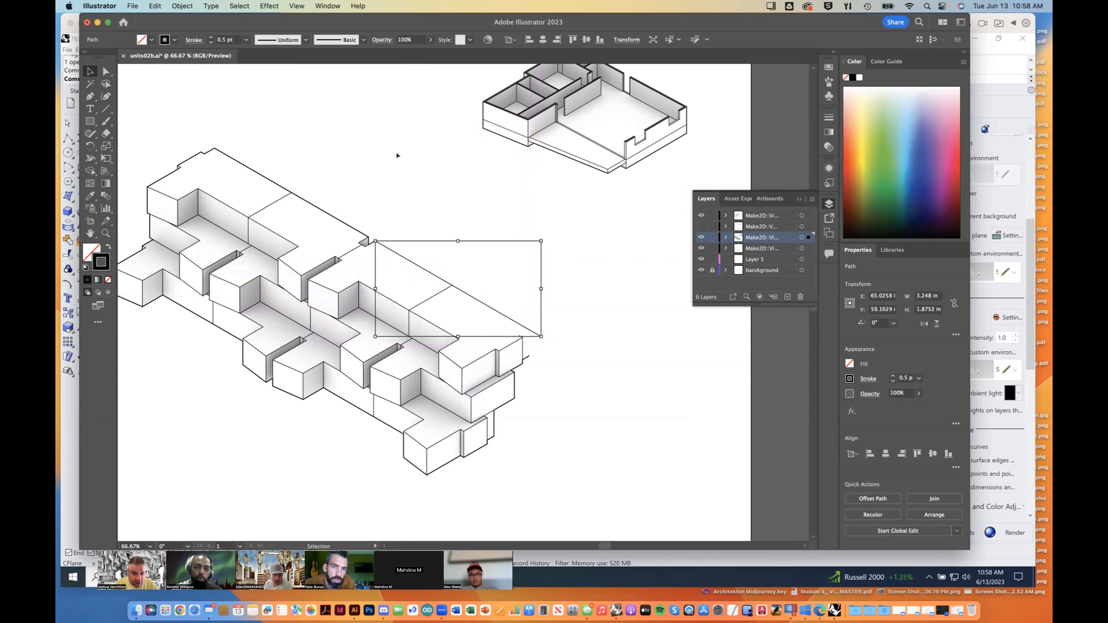
click(490, 238)
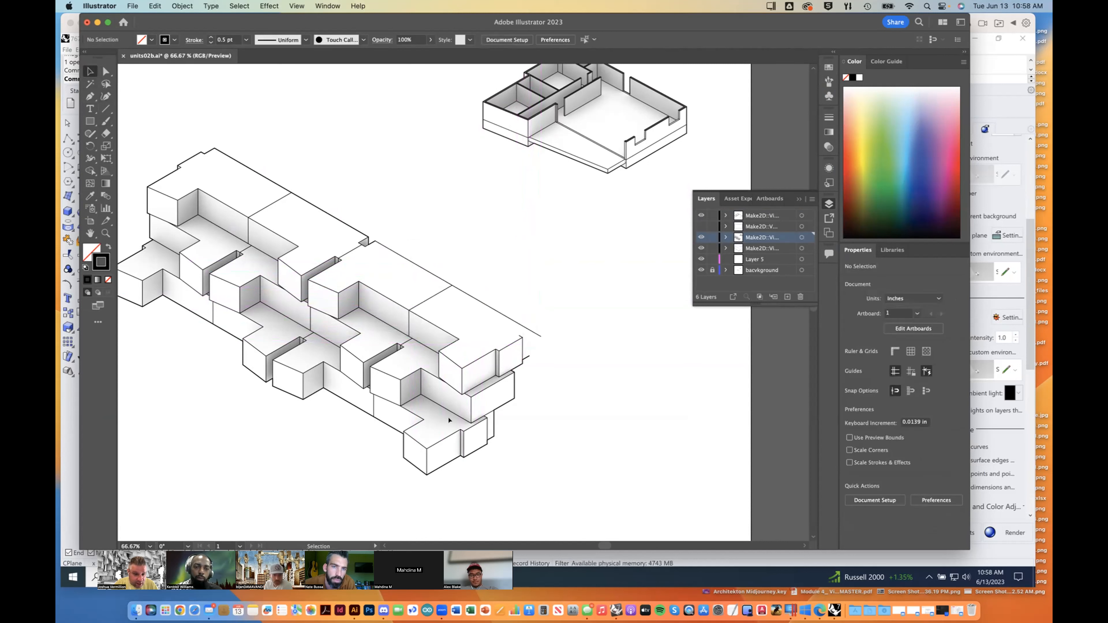
Step: Paste a copy of the end block's short roof edge and place it at the far corner, crossing the long edge
click(473, 362)
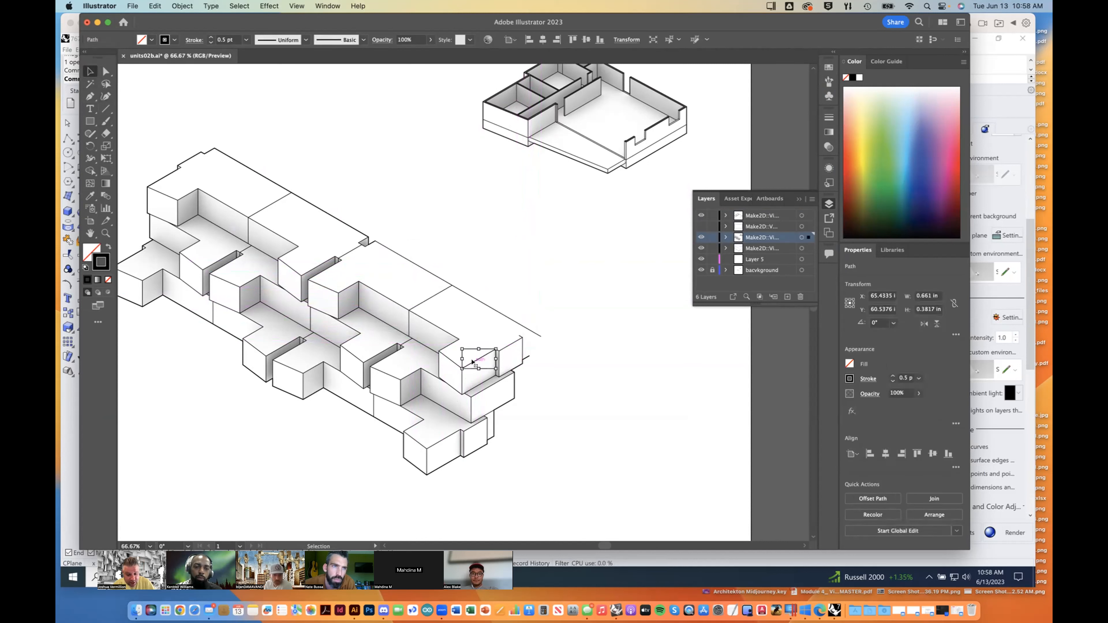
key(a)
key(super+v)
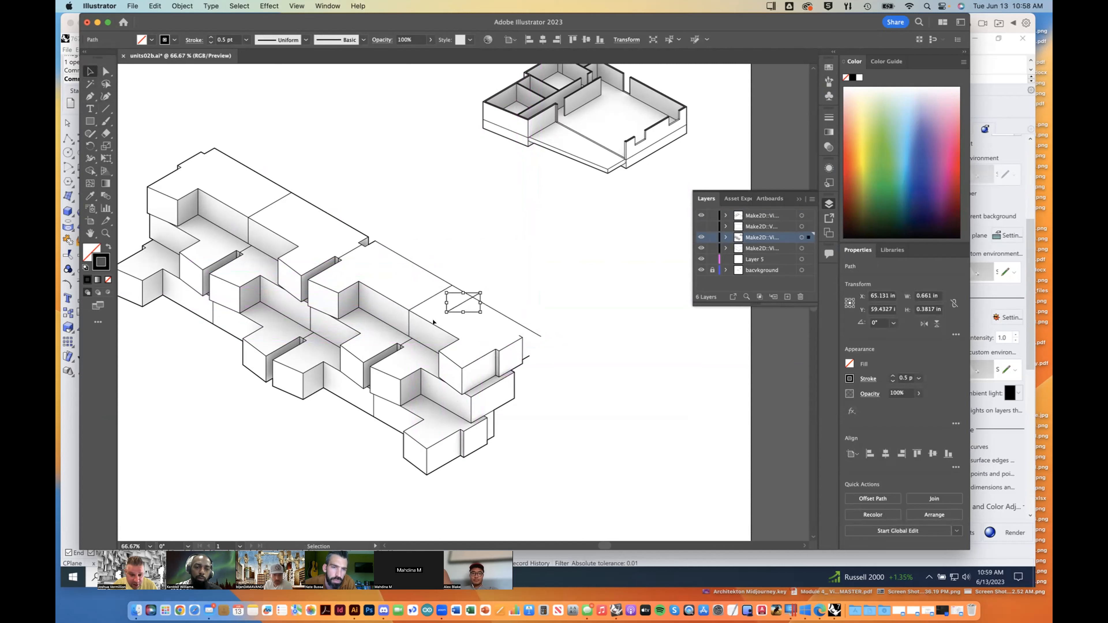
click(103, 71)
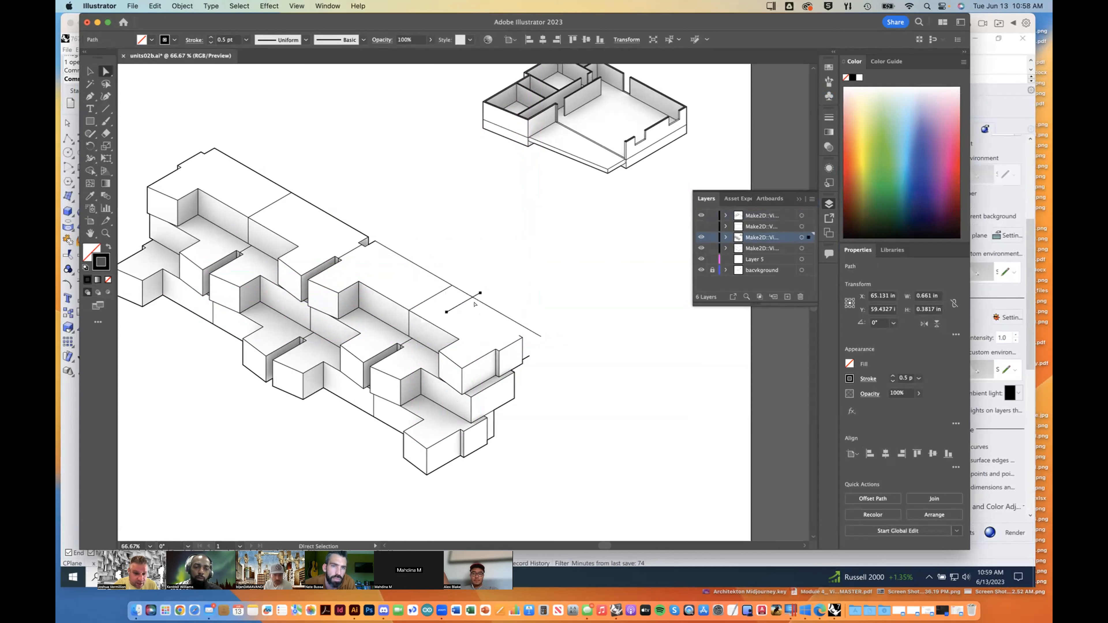
drag(447, 312, 519, 336)
click(531, 286)
Step: Draw a vertical line segment about 0.51 in high at the far corner, up to where the two roof edges cross
click(105, 108)
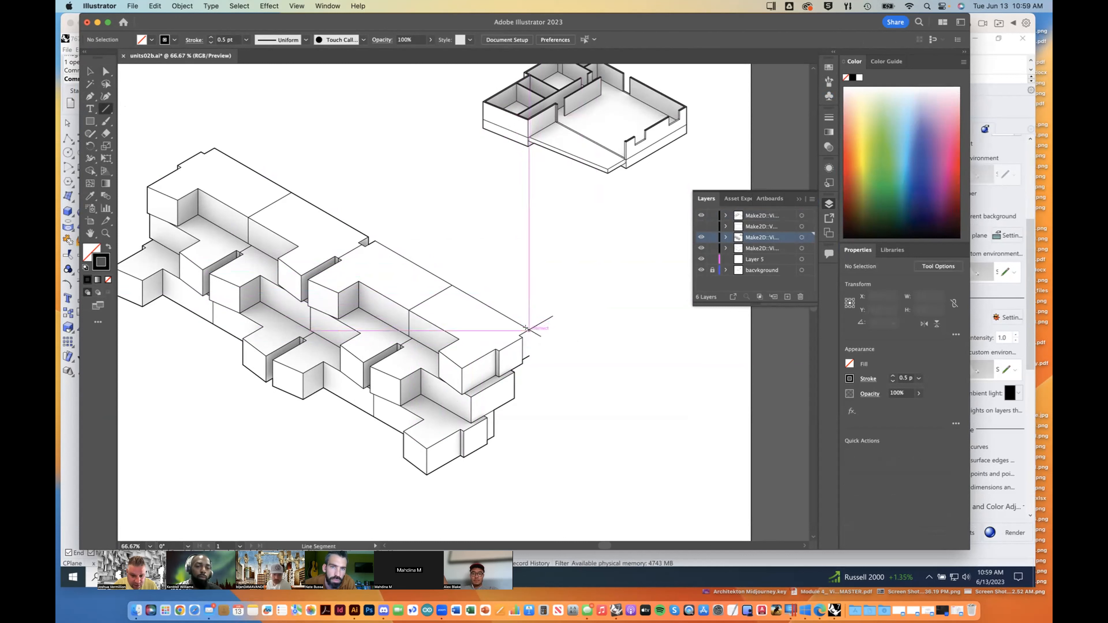
drag(530, 356, 528, 328)
click(90, 71)
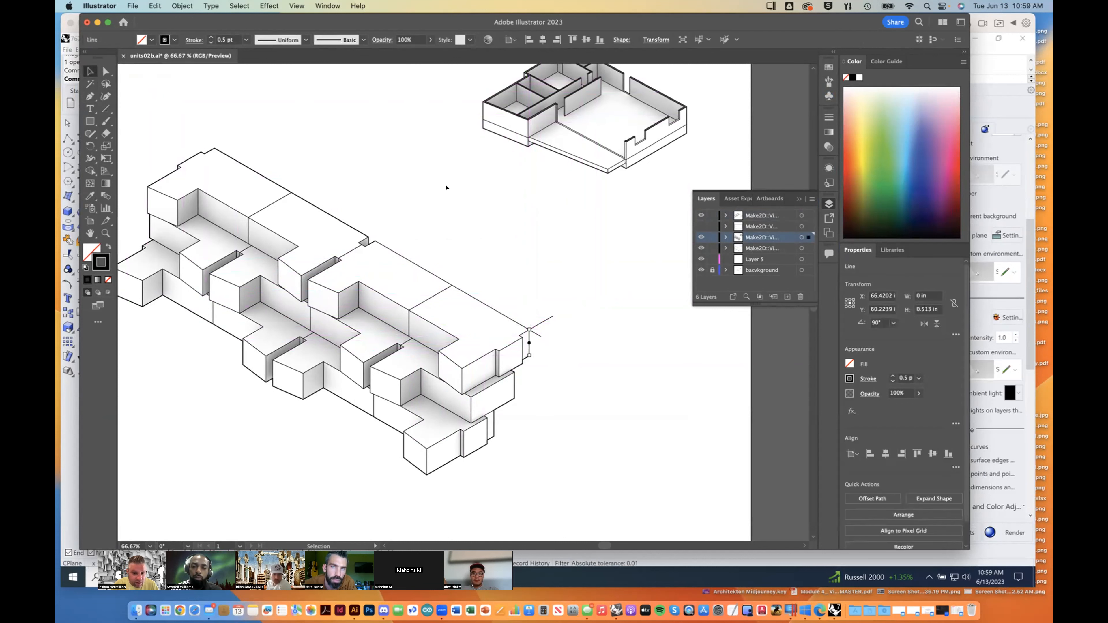
Step: Shorten the two overhanging roof edges so they meet at the top of the new vertical edge
click(544, 320)
shift+drag(552, 314, 529, 329)
click(533, 334)
click(557, 327)
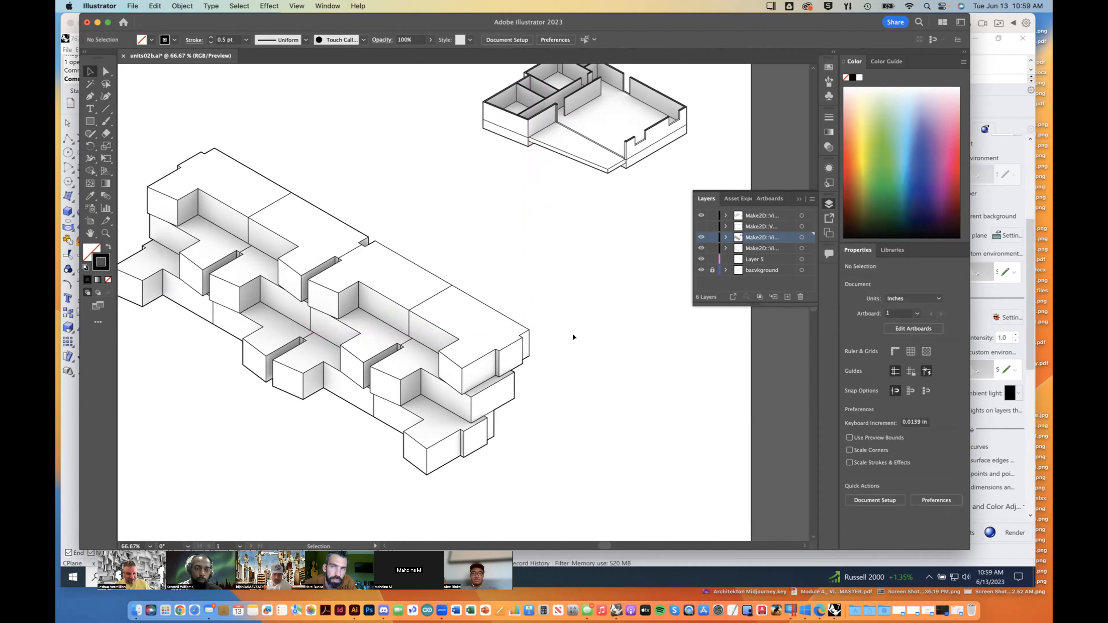
click(529, 338)
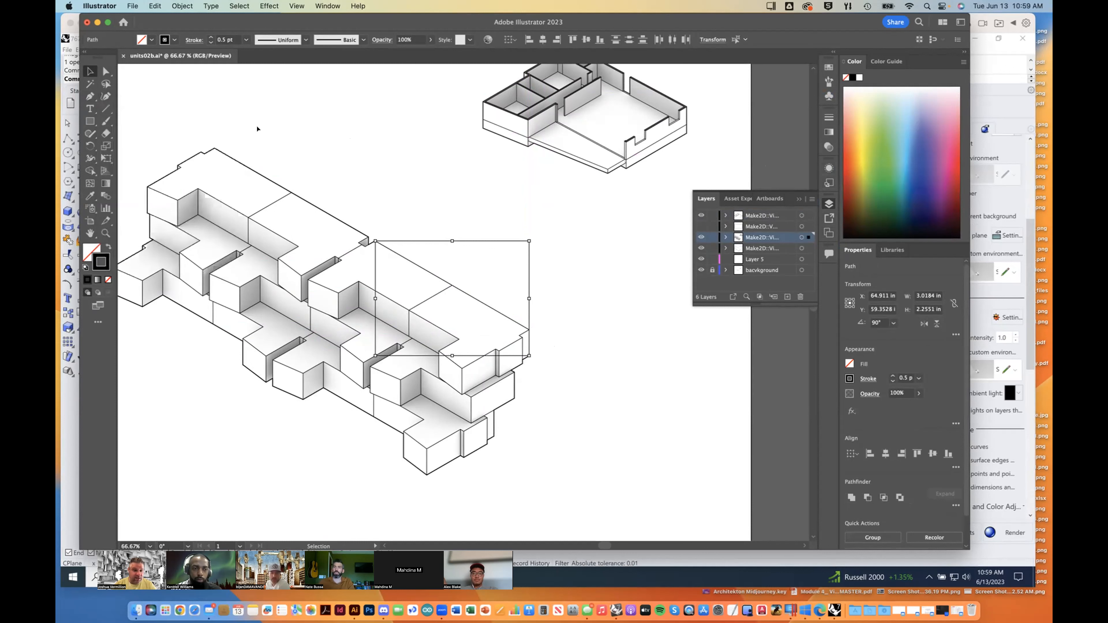
Step: Draw a zigzag of straight segments with the Pen tool in the blank area above the building
click(89, 96)
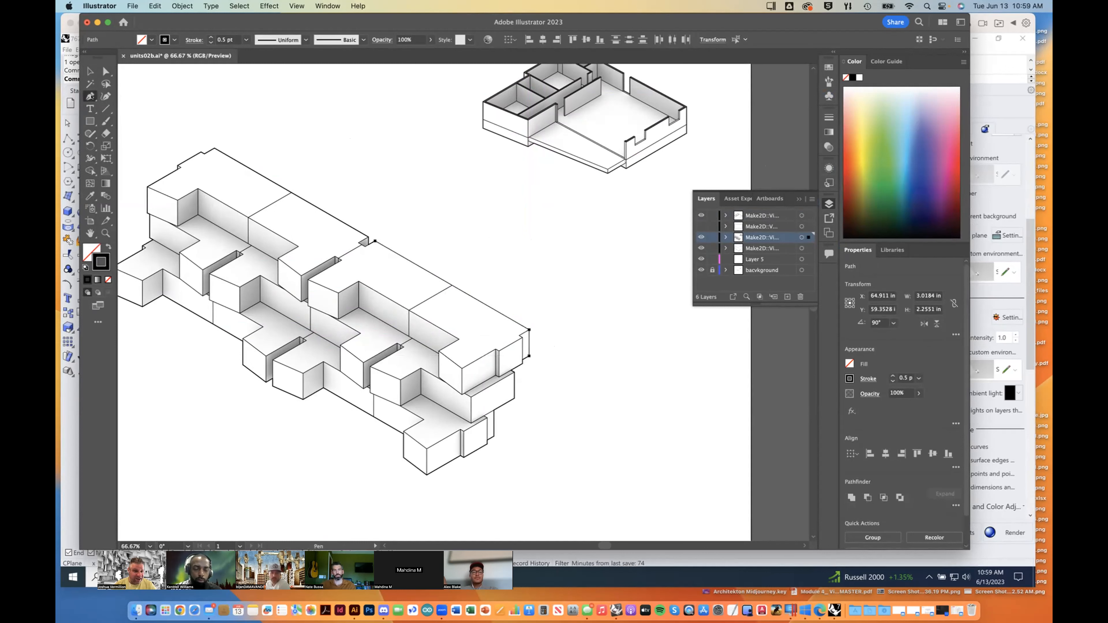
click(389, 178)
click(398, 209)
click(434, 177)
click(465, 229)
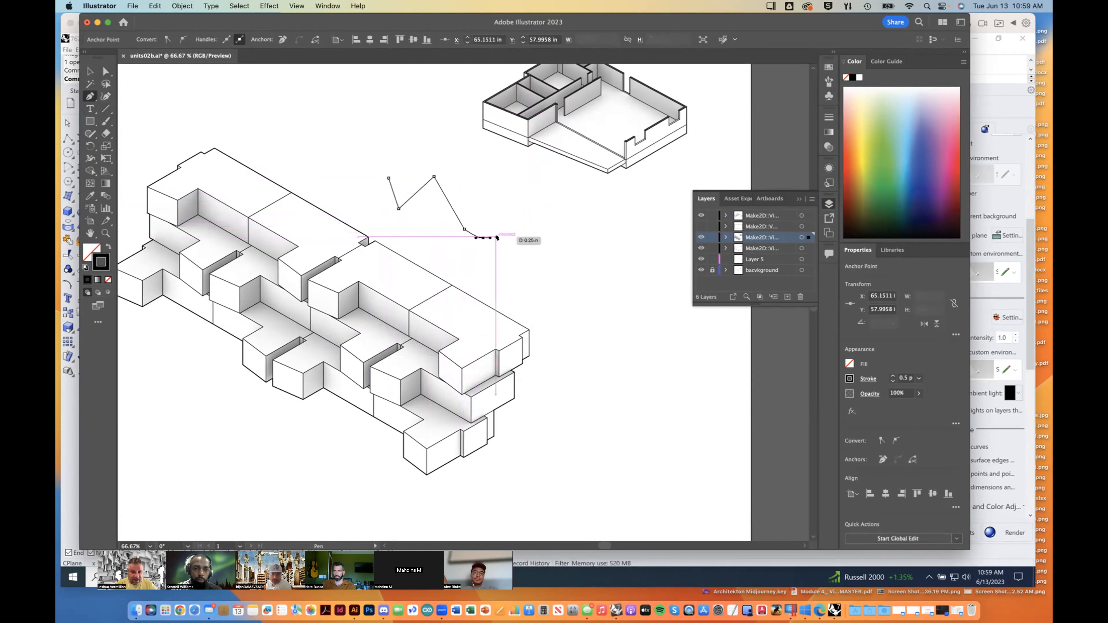
Step: Continue the zigzag path with a mix of curved and straight segments, looping back toward the roof
click(511, 239)
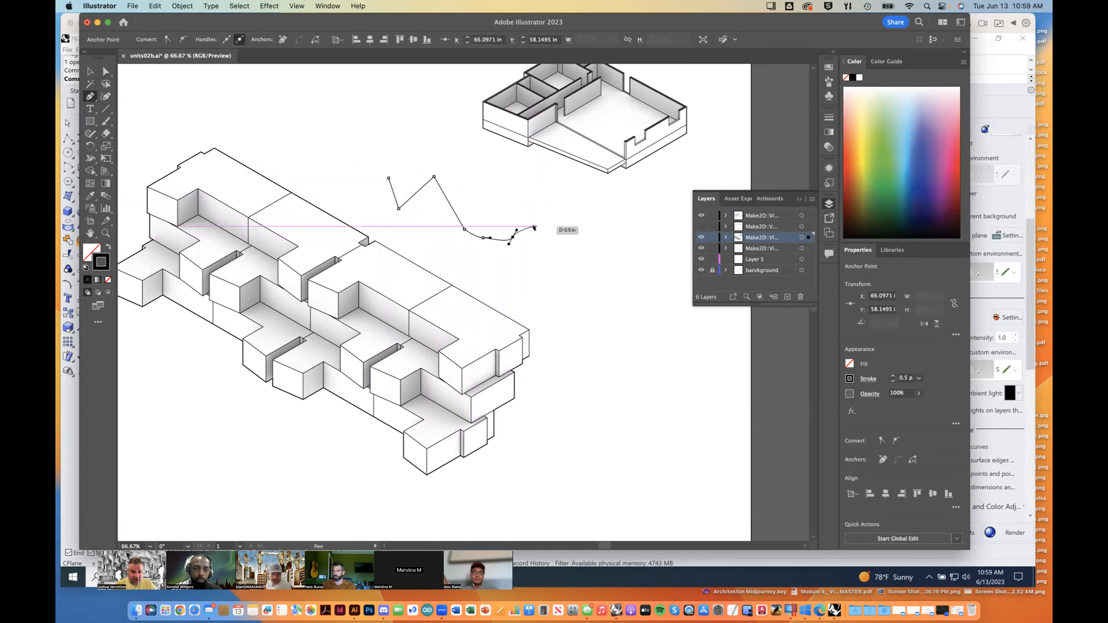
click(546, 240)
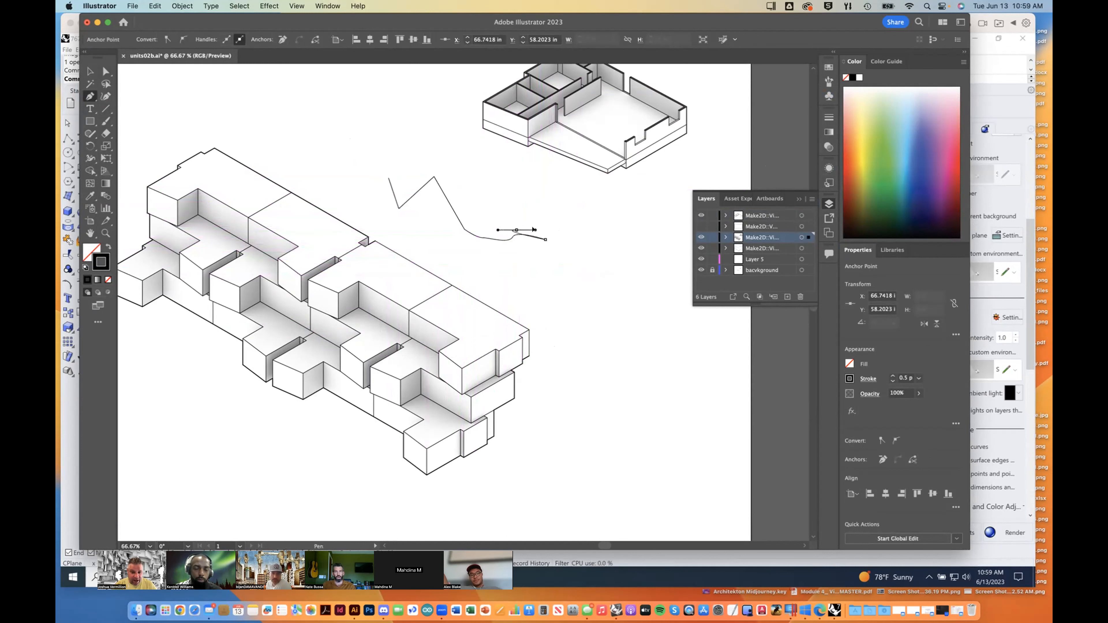
drag(513, 206, 476, 237)
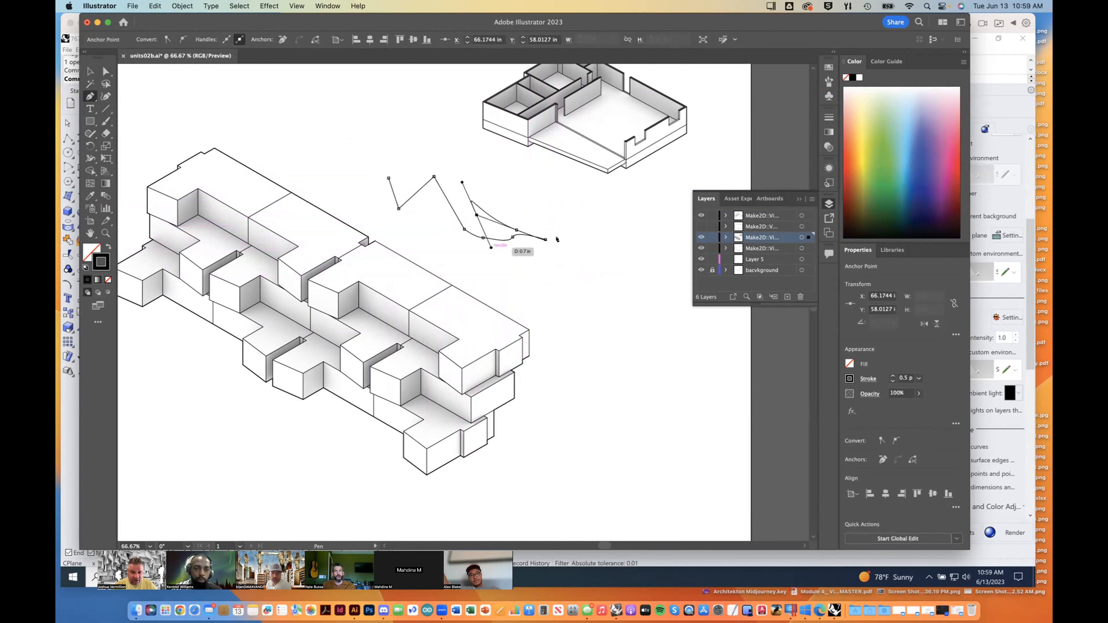
click(569, 202)
drag(601, 253, 609, 254)
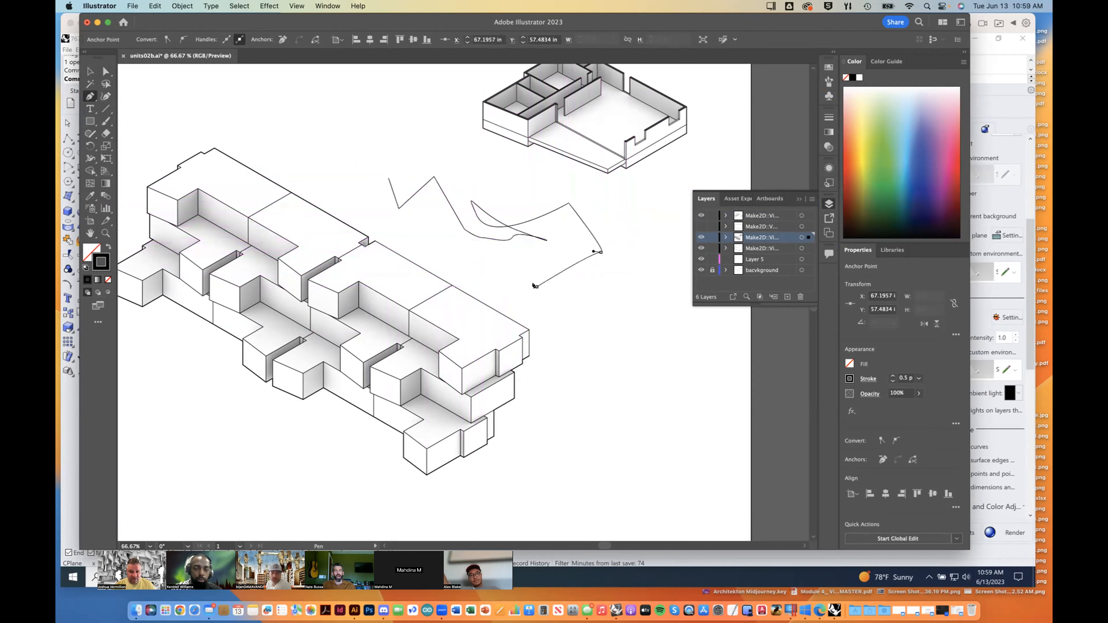
right_click(479, 257)
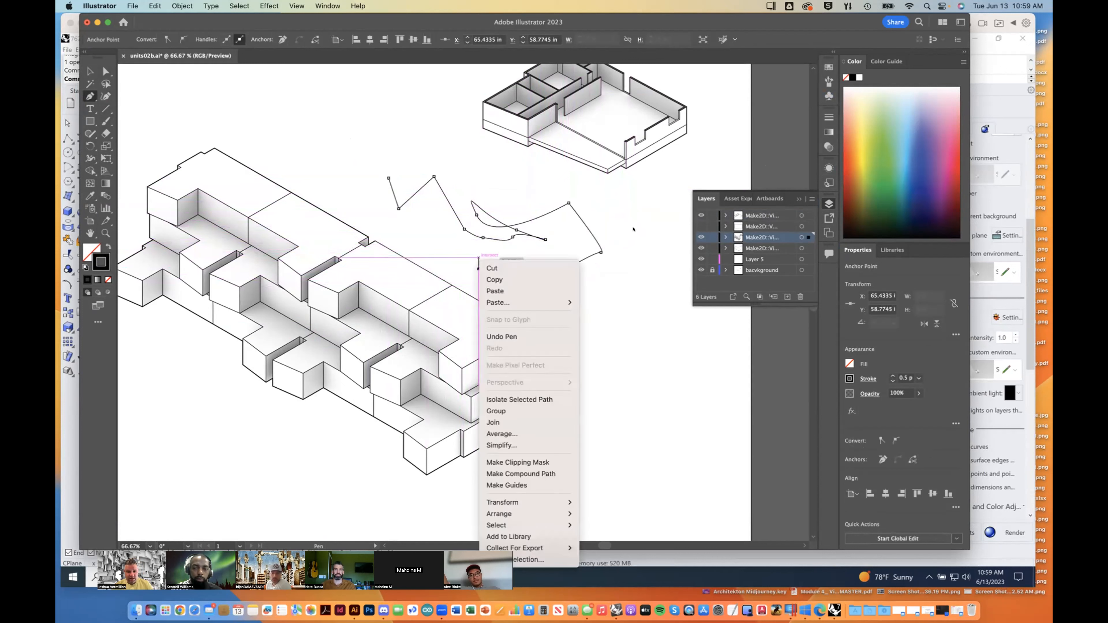
click(492, 240)
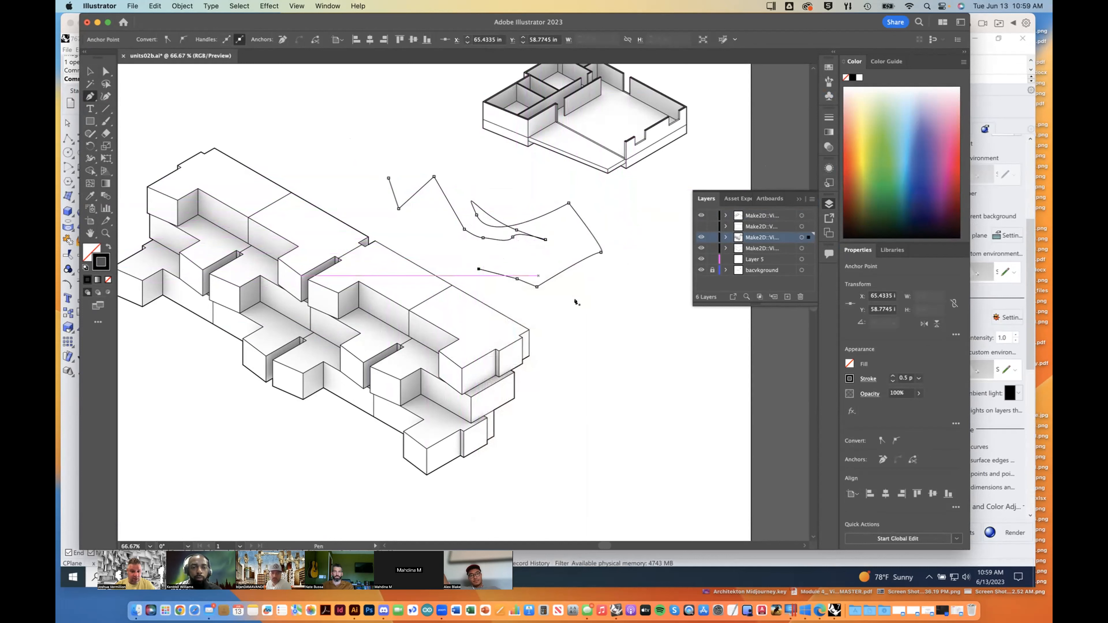
Step: Delete the freehand zigzag-and-curve path from the blank area above the building
click(90, 72)
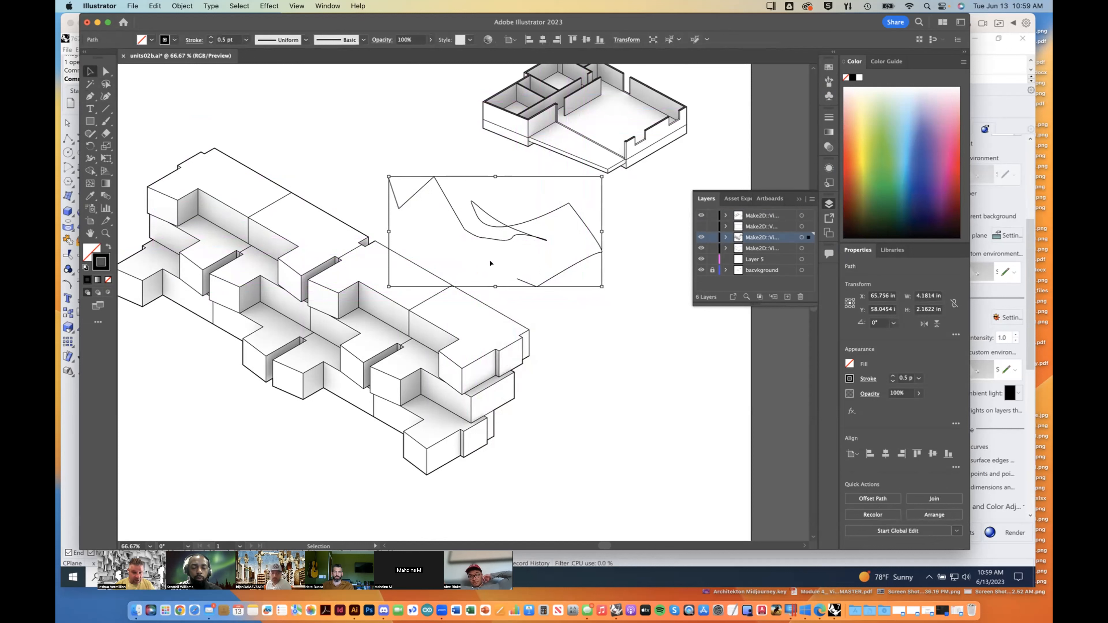
key(Delete)
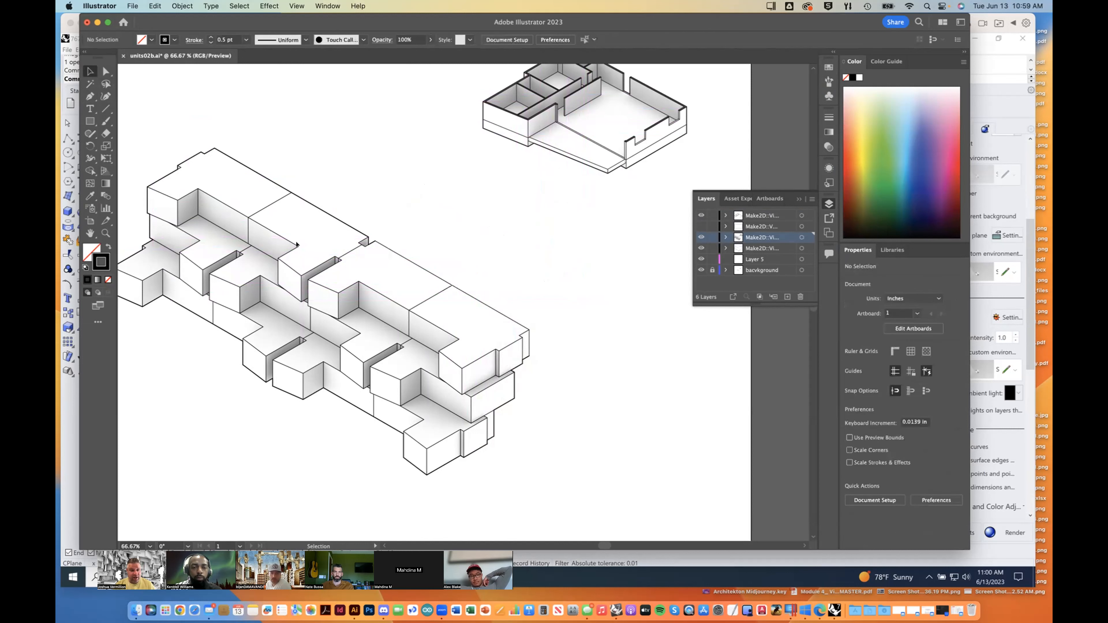
Step: Draw an open Pen tool path above the building with a curved start, straight middle segments and a curved end
click(90, 96)
drag(394, 190, 412, 193)
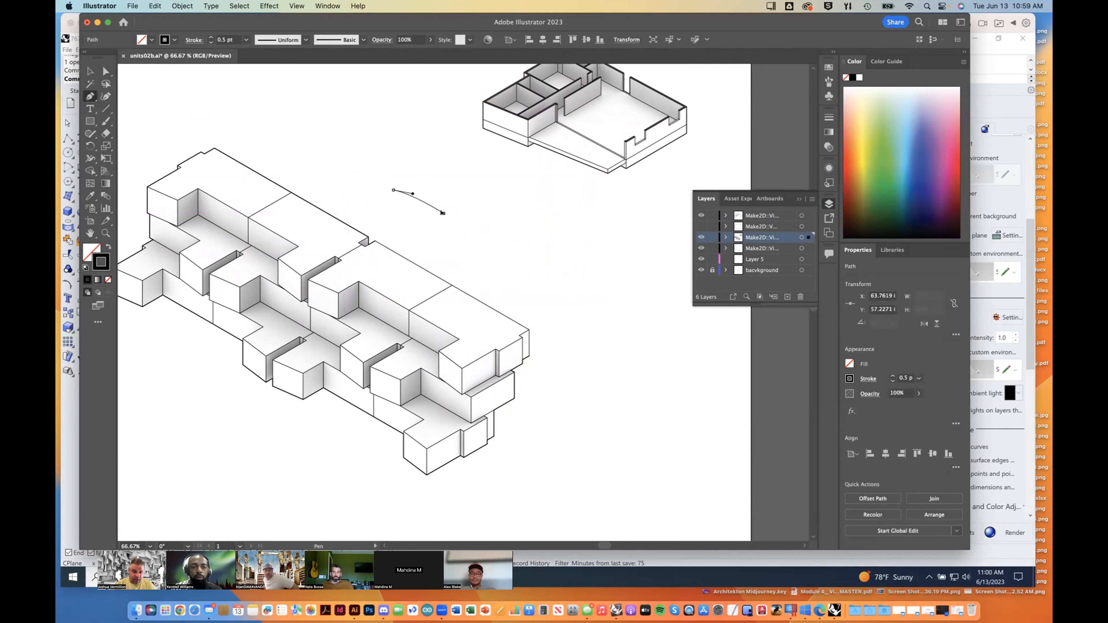
click(443, 213)
click(472, 244)
click(504, 254)
click(529, 232)
click(518, 202)
drag(519, 202, 538, 199)
Step: Delete the starting anchor point of the new path together with its curved segment
click(106, 71)
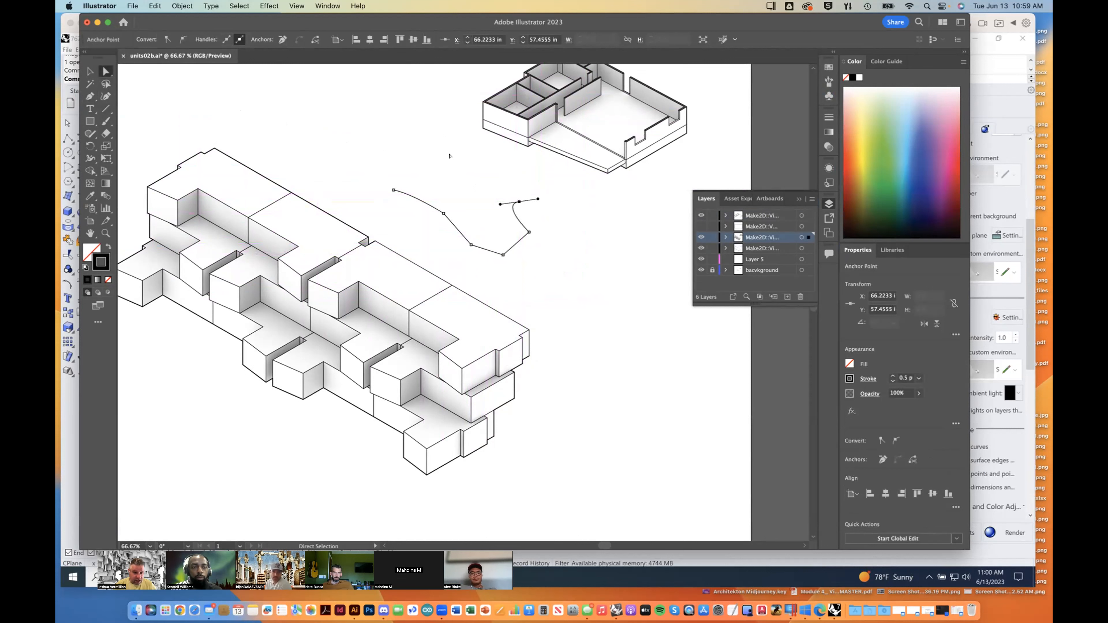
click(392, 190)
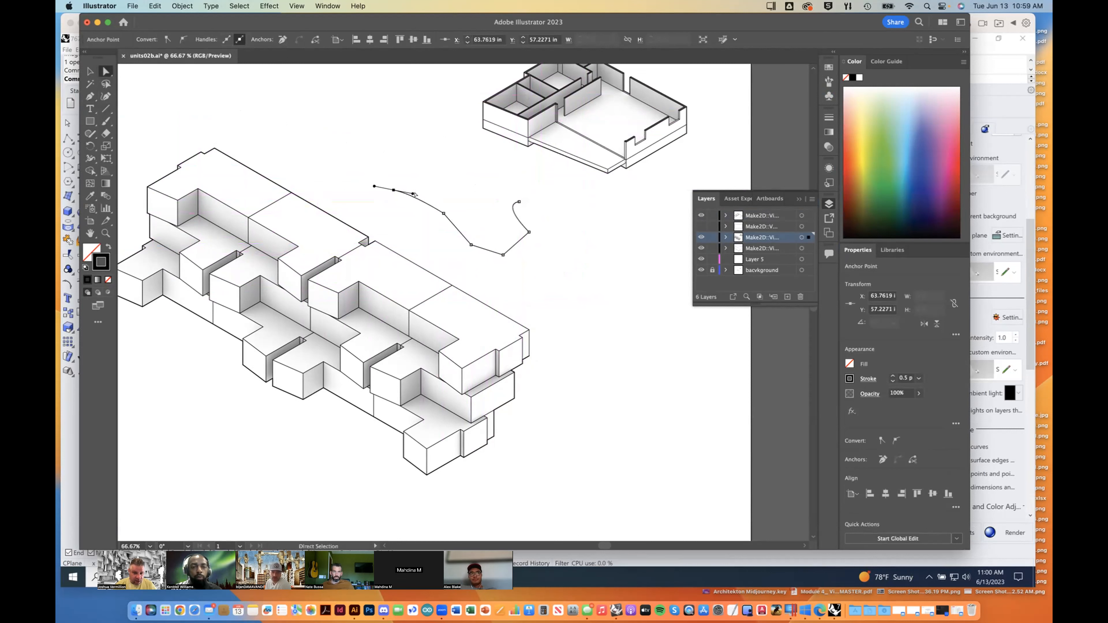
key(BackSpace)
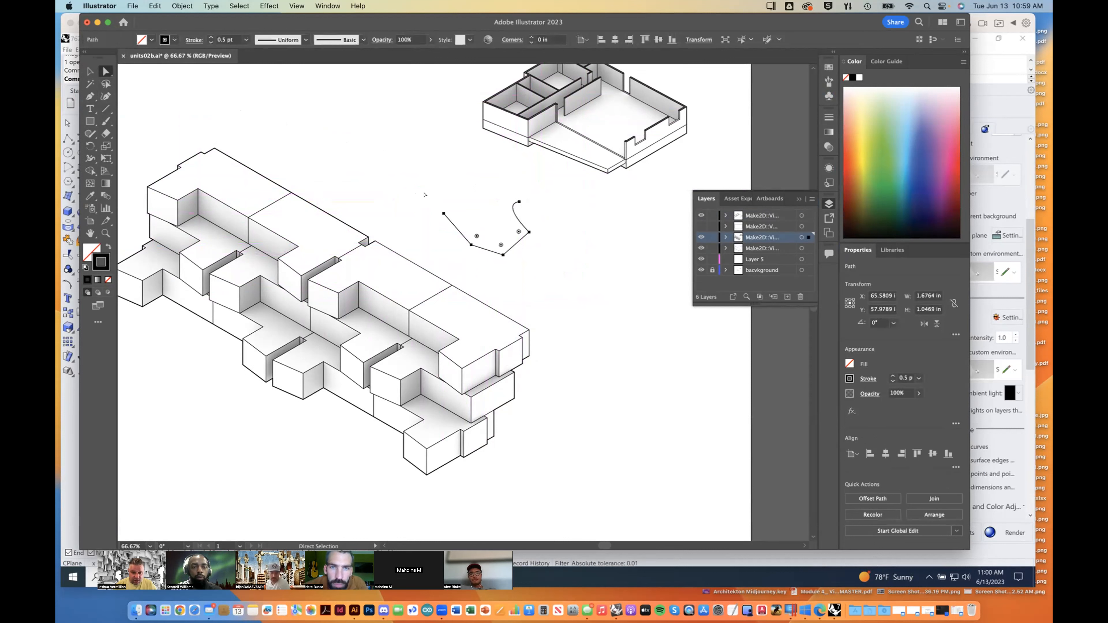
Step: Swing the direction handles of the path's curved end anchor to vertical, and remove that end segment
click(520, 202)
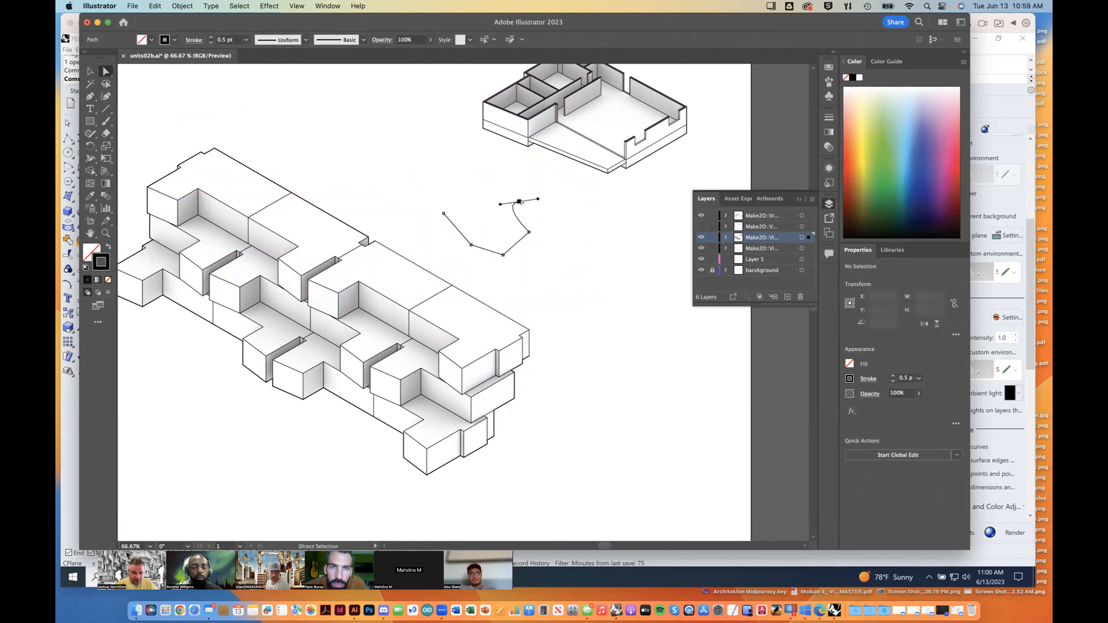
drag(500, 204, 518, 184)
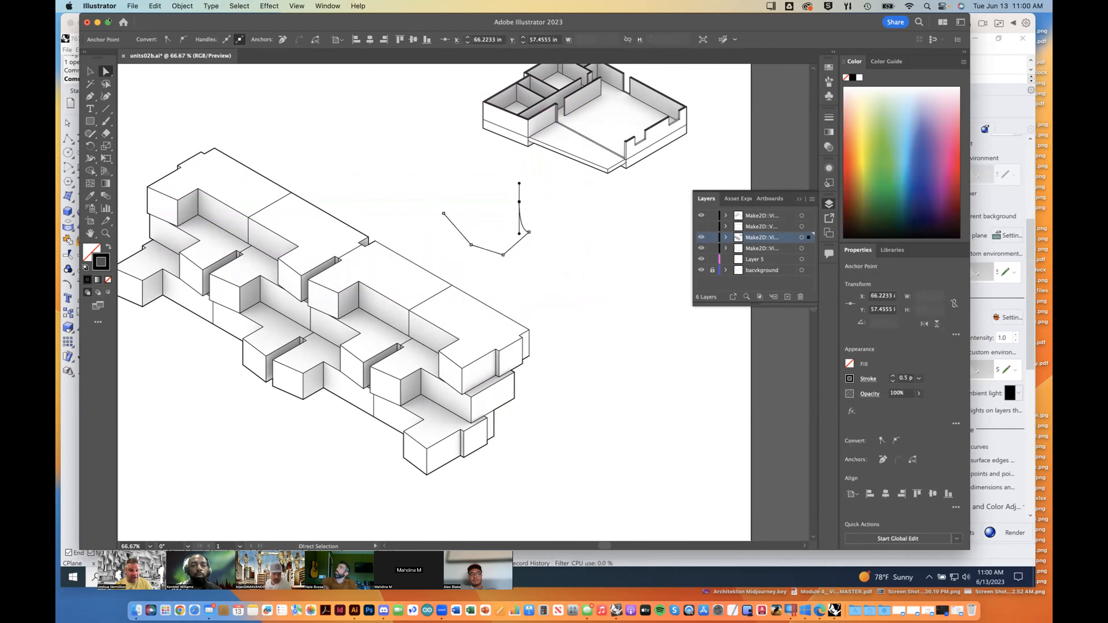
key(v)
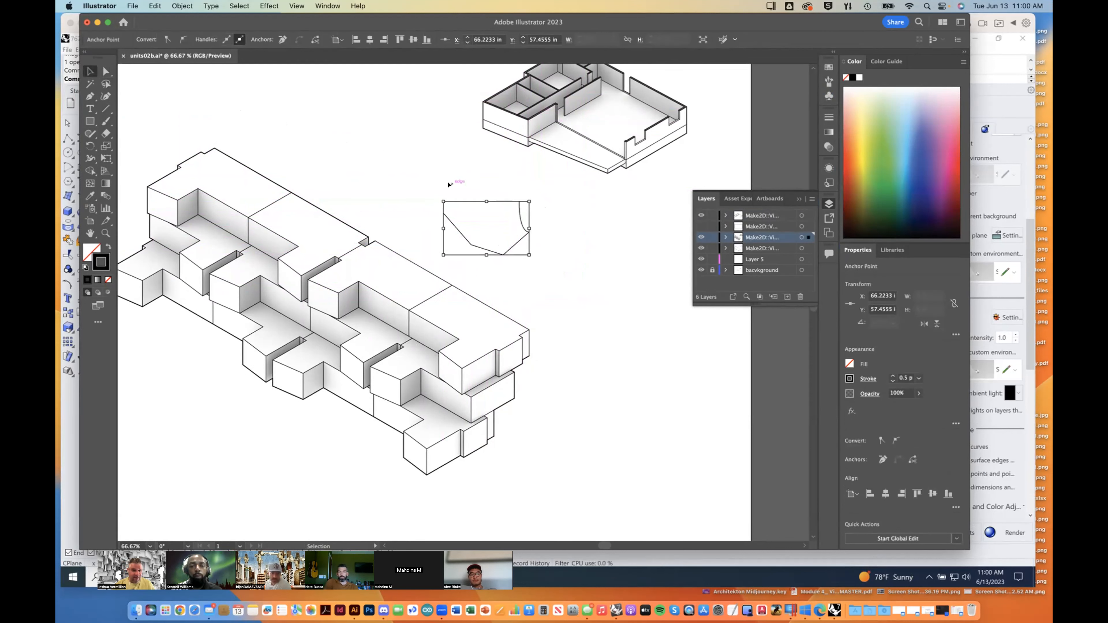
key(super+z)
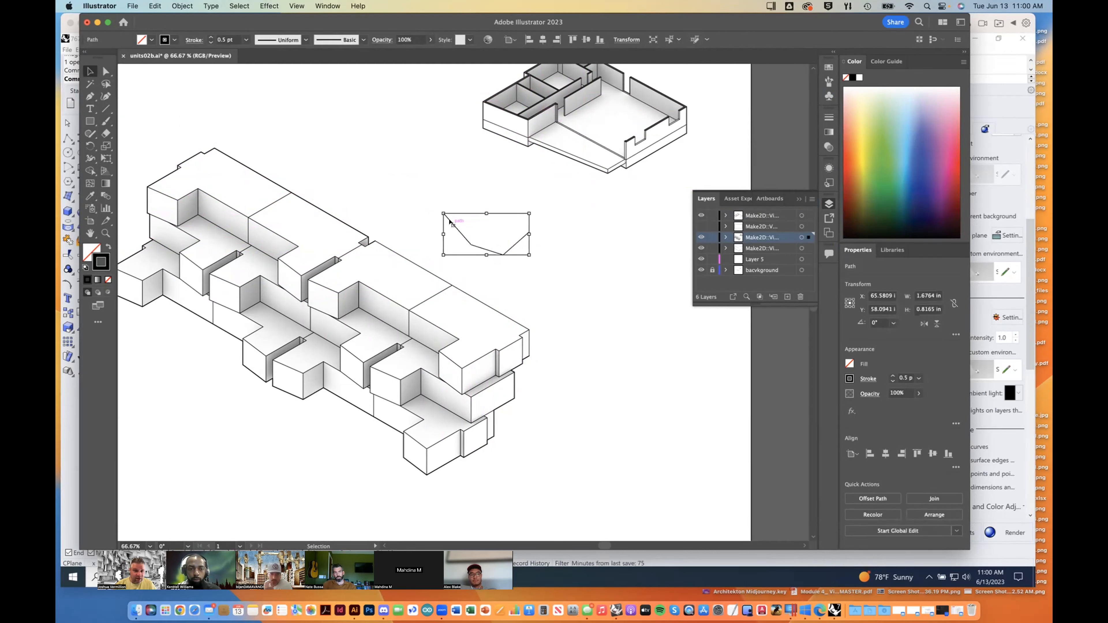
Step: Try the Anchor Point tool on the path's upper starting anchor, pulling out handles and converting it to a corner
click(104, 73)
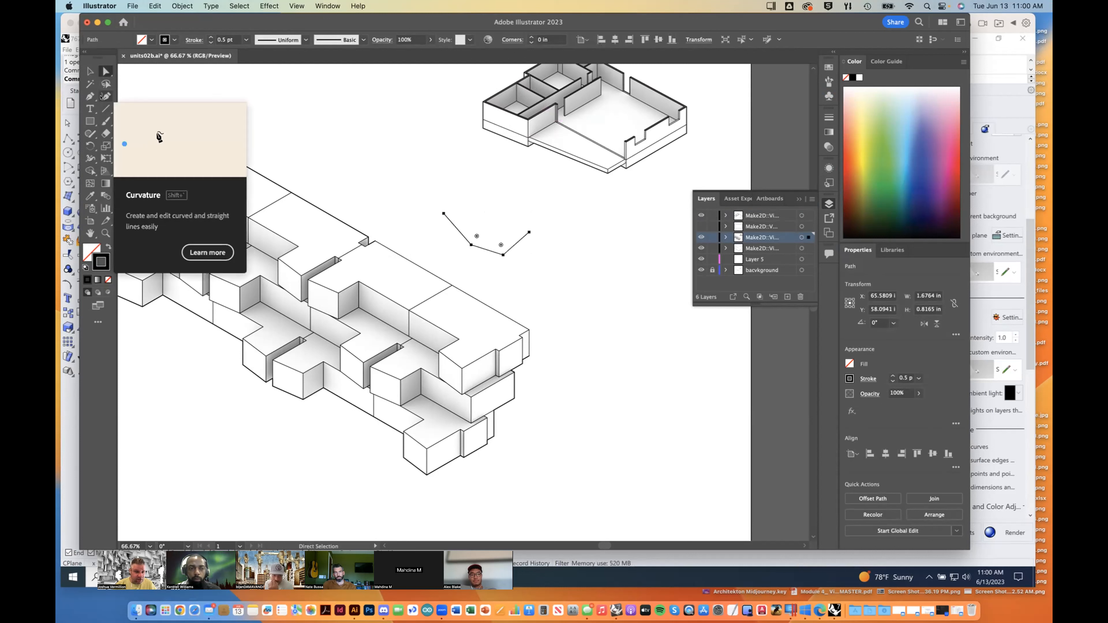
drag(89, 96, 148, 134)
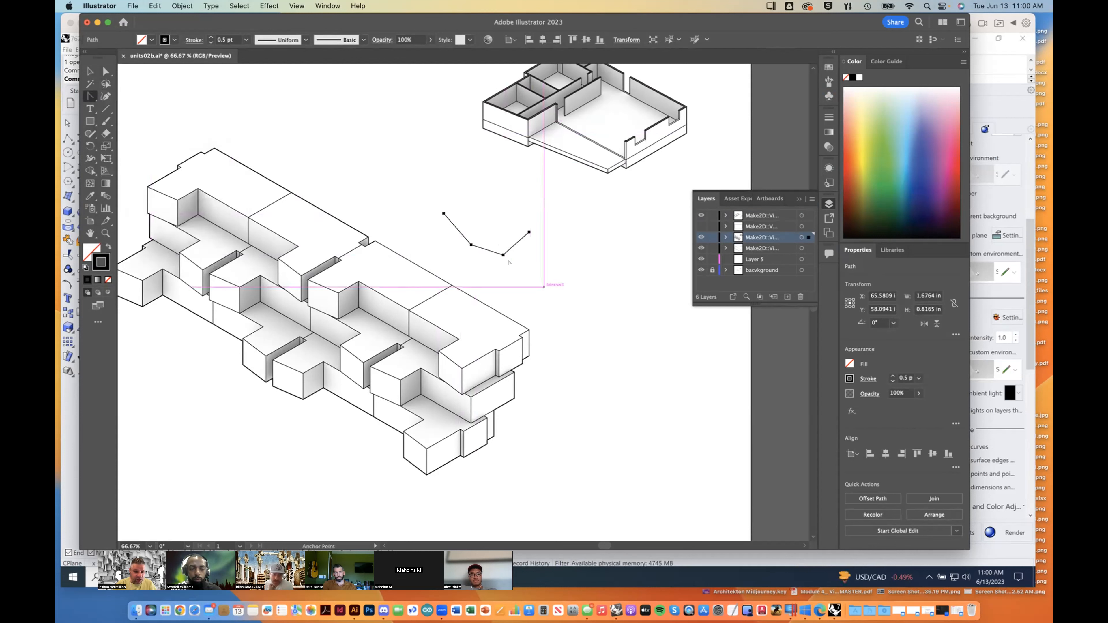
drag(443, 213, 431, 189)
click(444, 213)
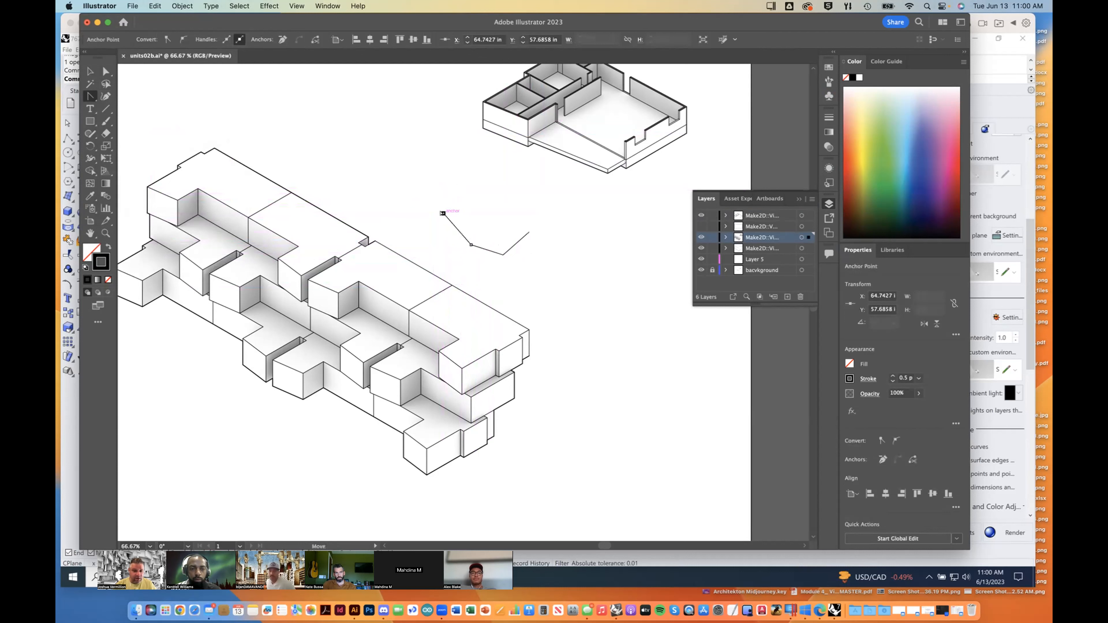
Step: Delete the remaining practice path above the building
click(90, 70)
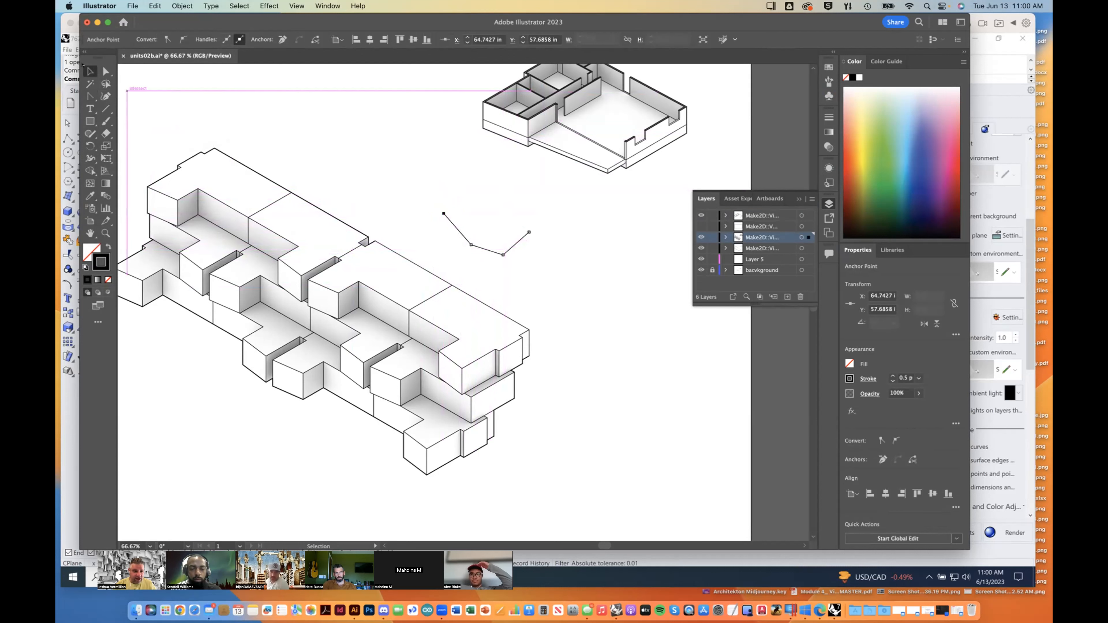
click(408, 192)
click(455, 227)
key(Delete)
Step: Select the long back roof edge together with the short vertical edge at its far corner
click(417, 268)
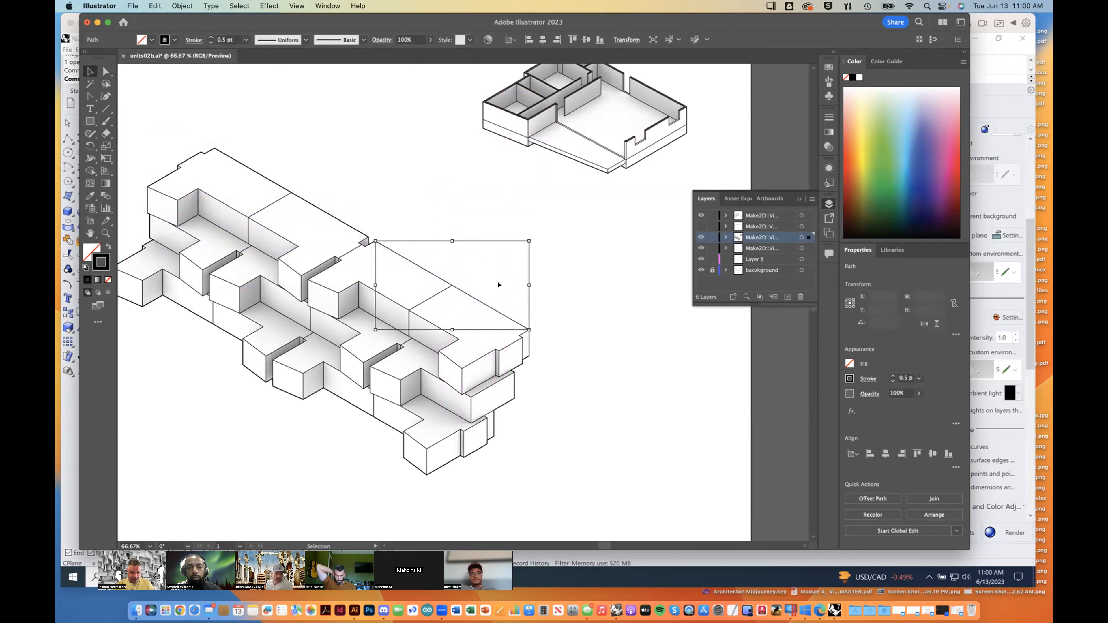
shift+click(530, 343)
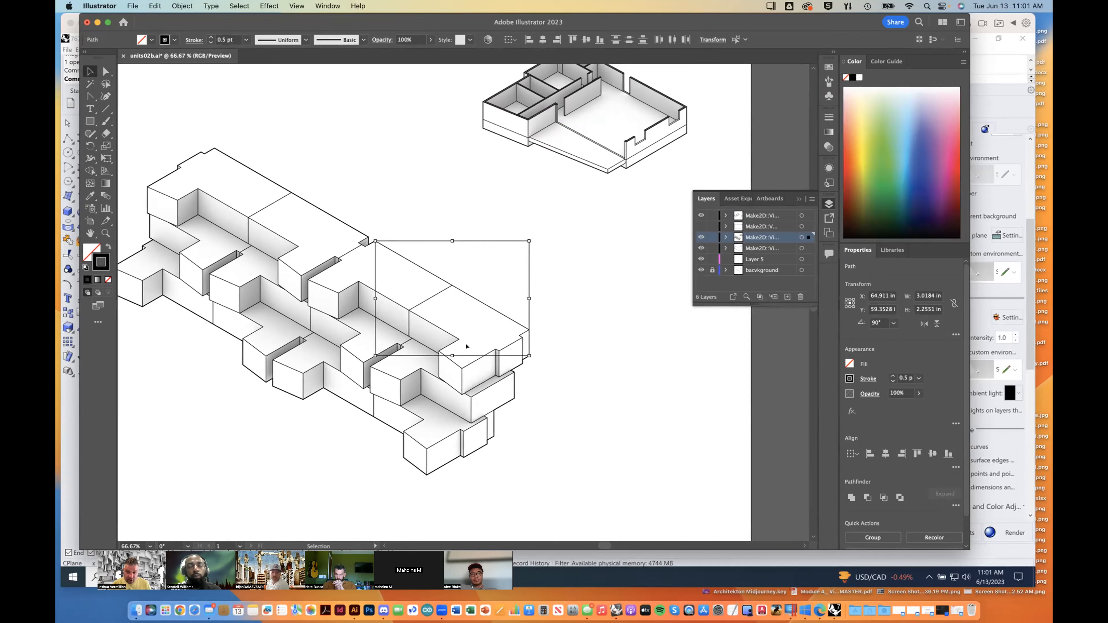
Step: Switch to the Rhino window with the perspective model and close the Sun Settings
key(ctrl+Up)
click(791, 295)
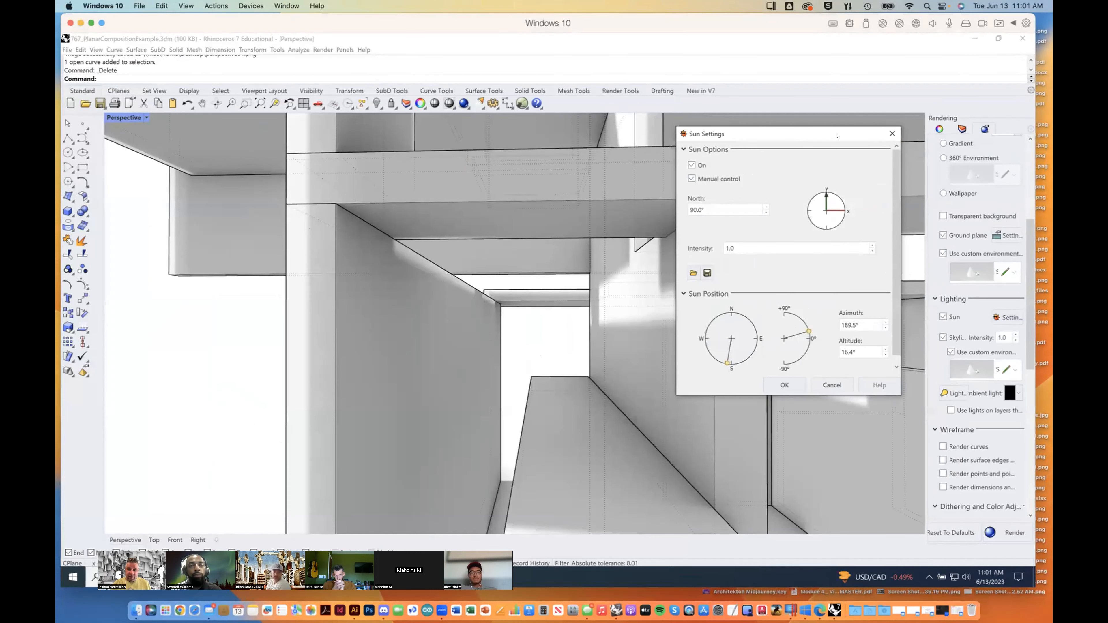
click(891, 132)
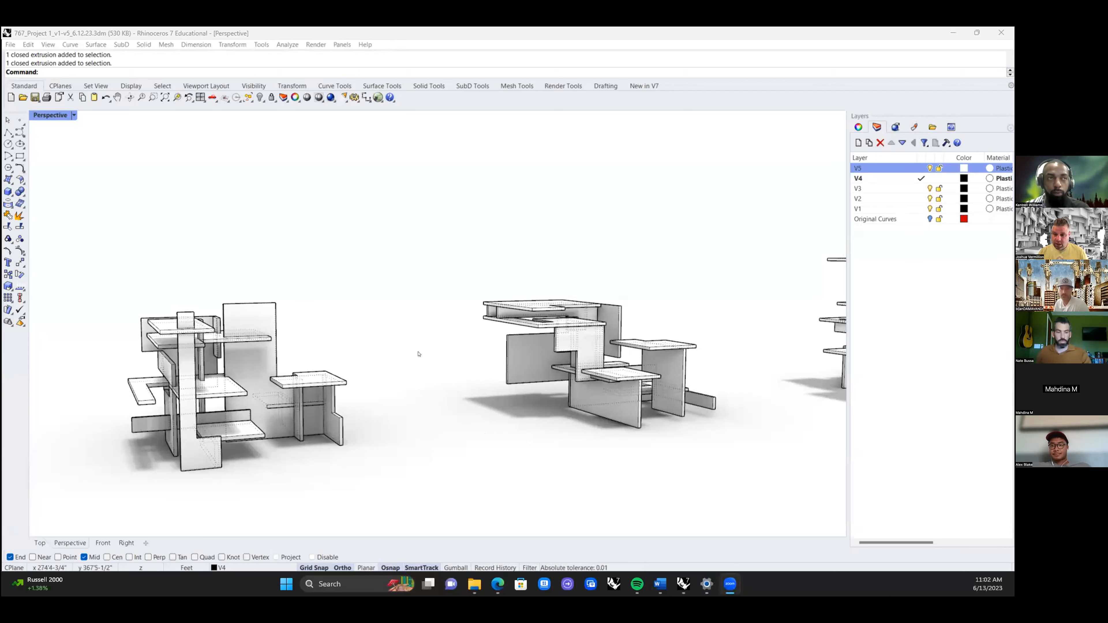
Step: Examine the cantilevered planar composition in the middle of the perspective view from several angles
right_drag(467, 411, 559, 422)
scroll(515, 428, up, 5)
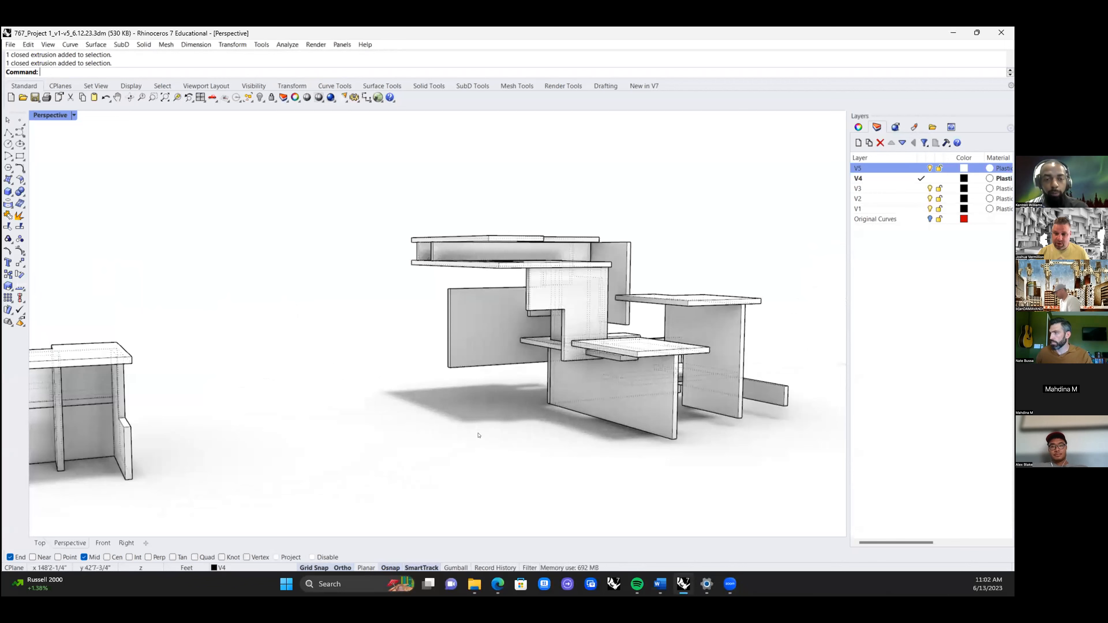
mouse_move(483, 429)
right_down()
mouse_move(637, 449)
mouse_move(644, 460)
mouse_move(481, 415)
mouse_move(492, 419)
right_up()
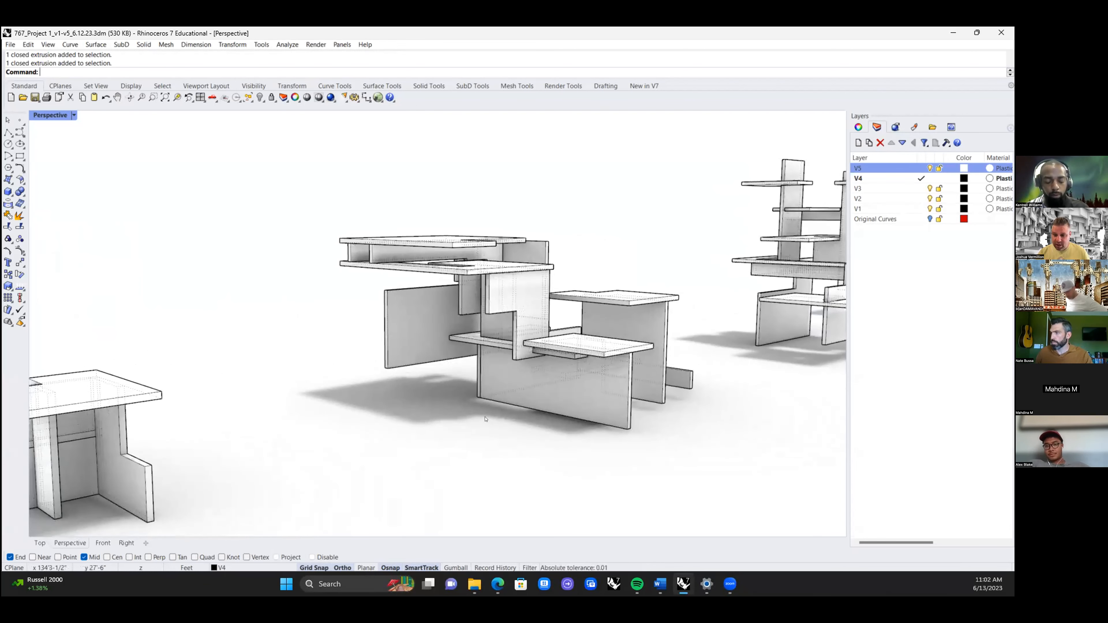
right_drag(363, 406, 365, 418)
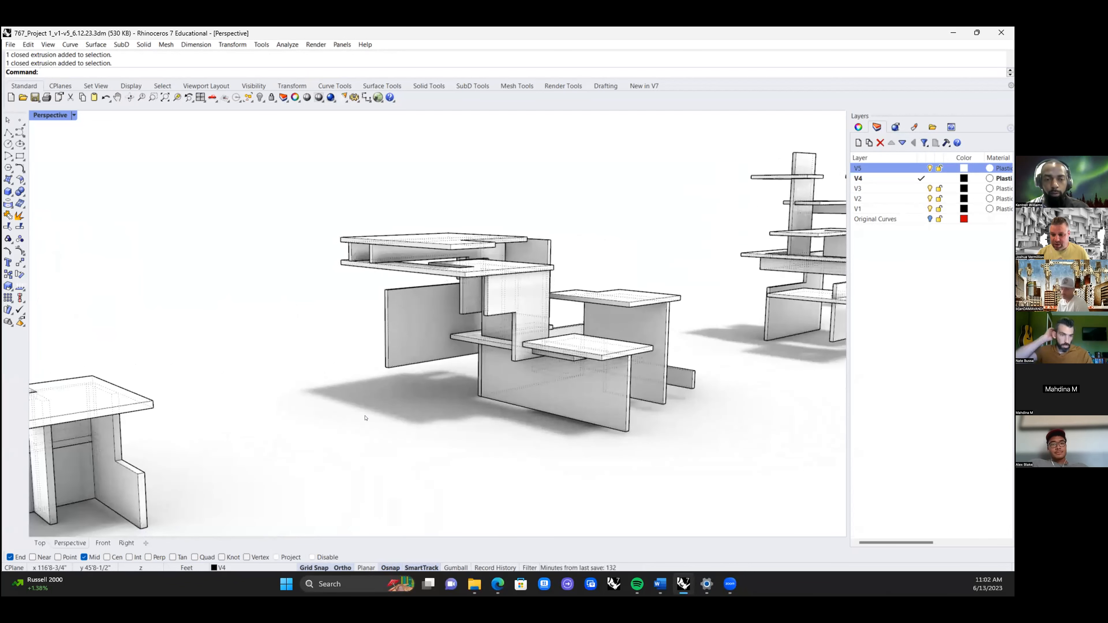
right_click(299, 416)
click(281, 402)
shift+right_drag(281, 403, 225, 401)
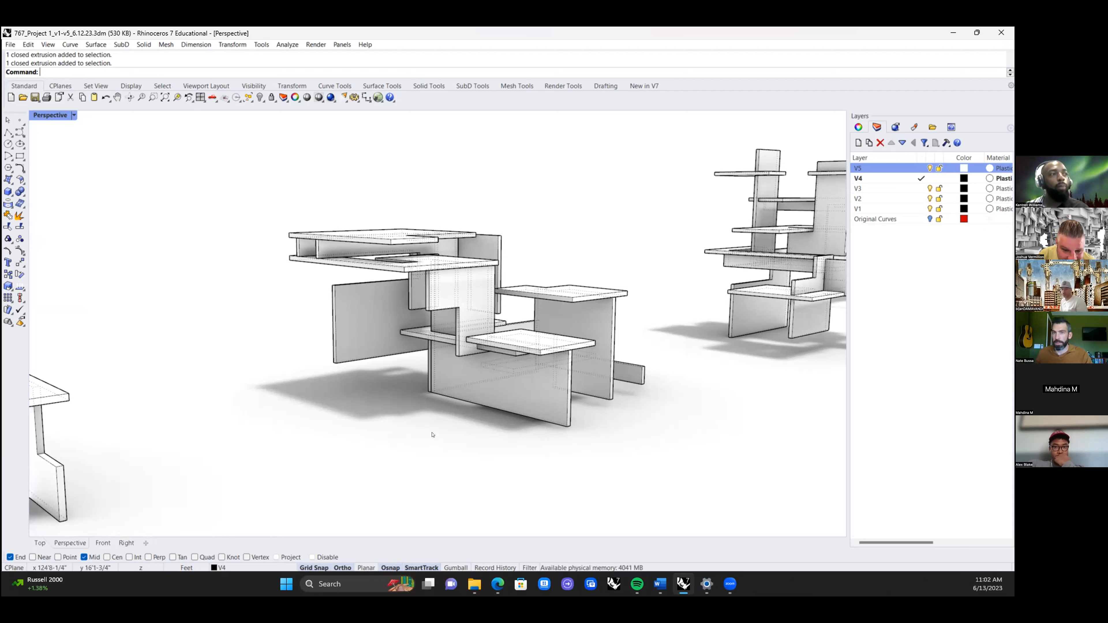
right_drag(428, 428, 427, 433)
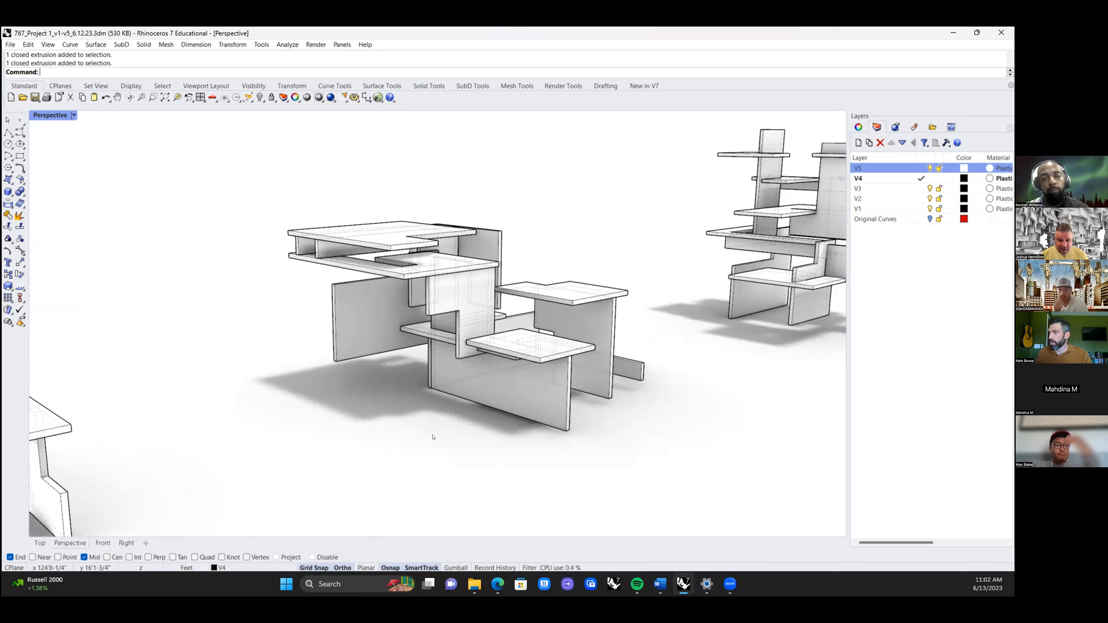
right_drag(521, 446, 511, 384)
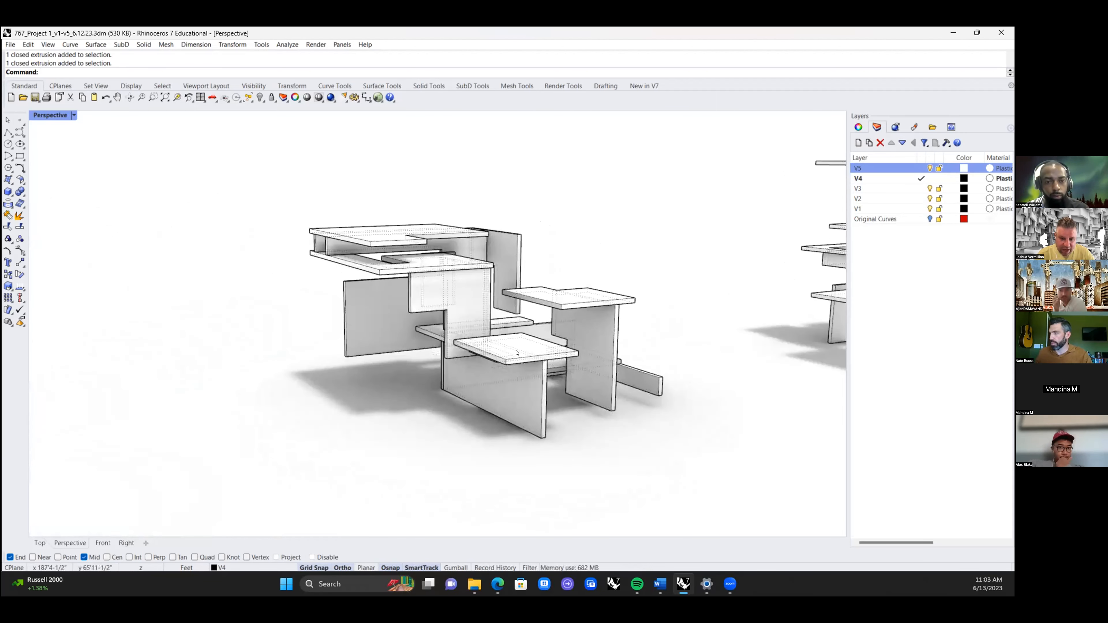
Step: Examine the neighbouring shelf-like composition, including its tall post, stacked slabs and the lower side volume
right_drag(386, 397, 449, 321)
shift+right_drag(537, 317, 602, 294)
mouse_move(104, 419)
right_down()
mouse_move(117, 414)
mouse_move(100, 411)
mouse_move(118, 415)
right_up()
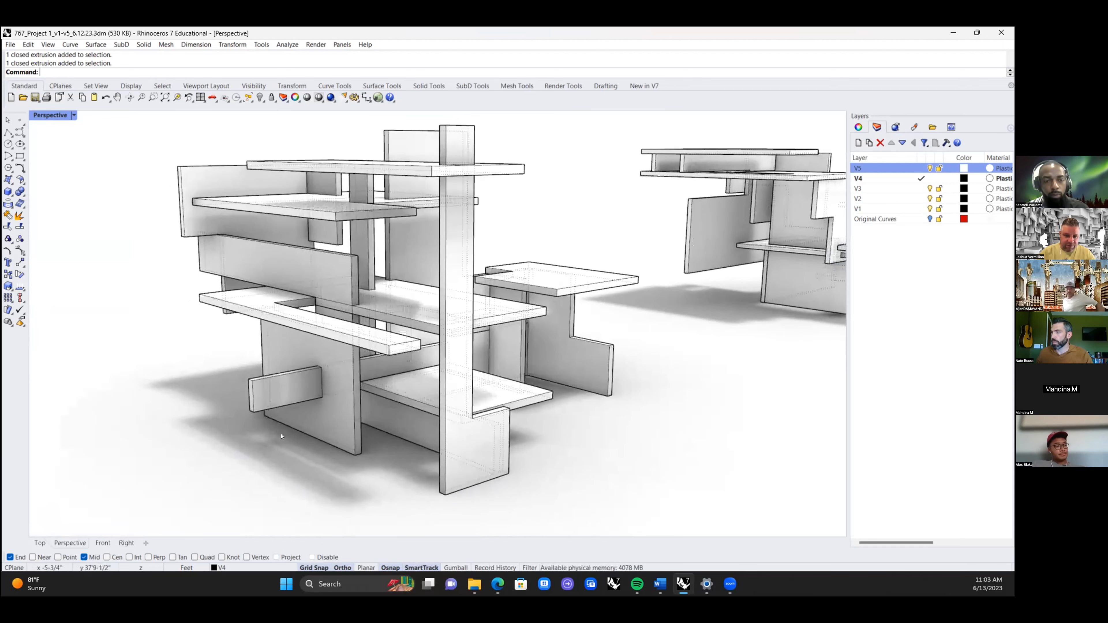
scroll(291, 436, down, 3)
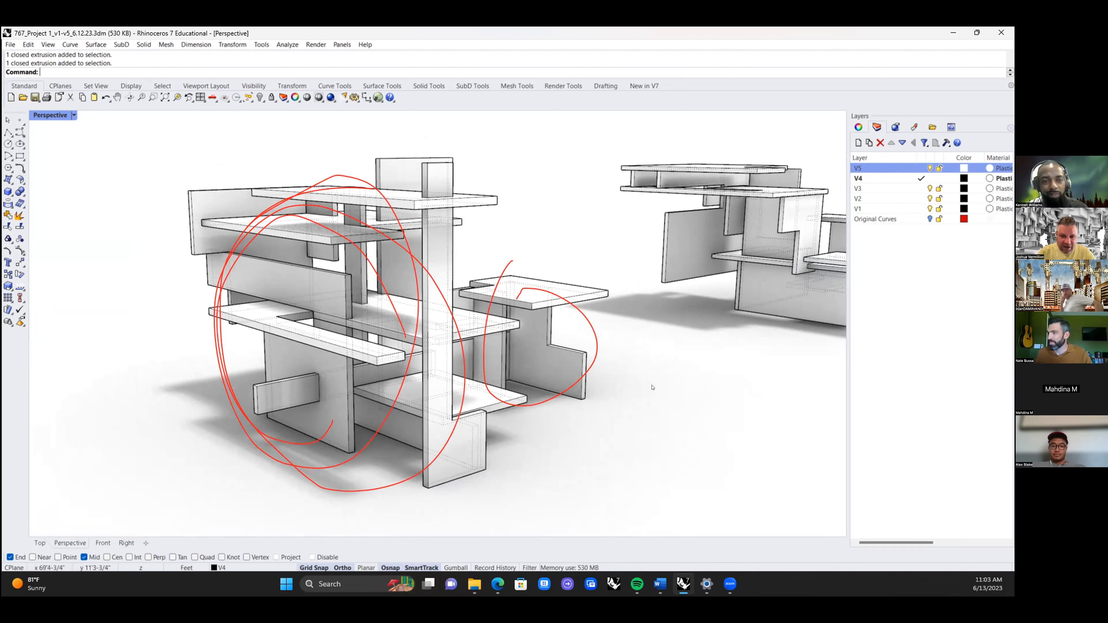
mouse_move(647, 308)
right_down()
mouse_move(604, 302)
mouse_move(630, 303)
right_up()
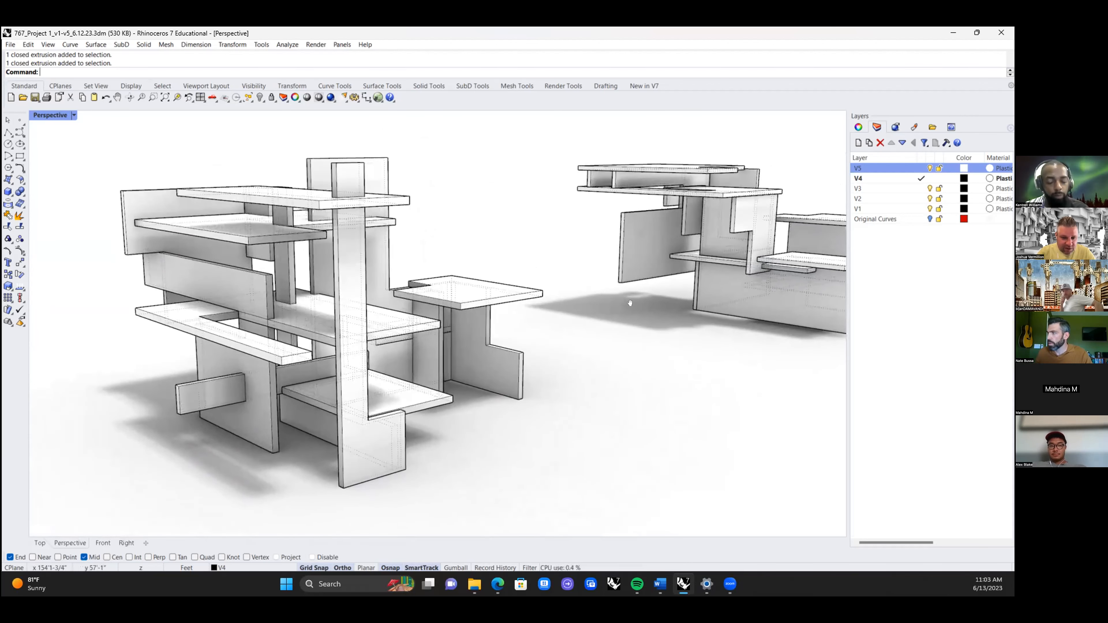
right_drag(488, 334, 385, 368)
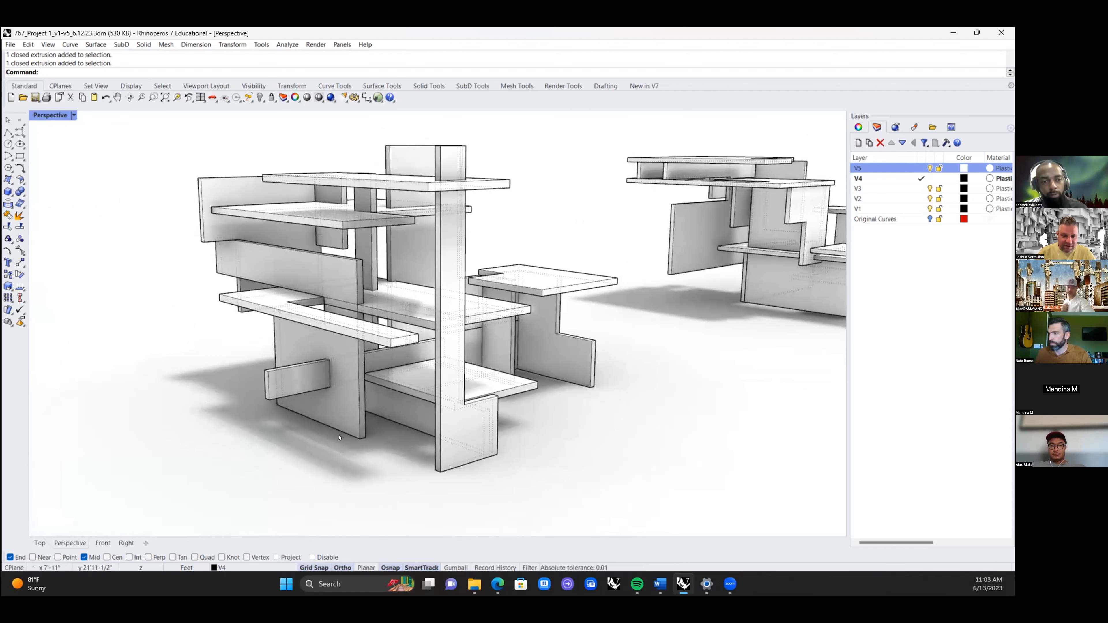
right_drag(333, 435, 338, 437)
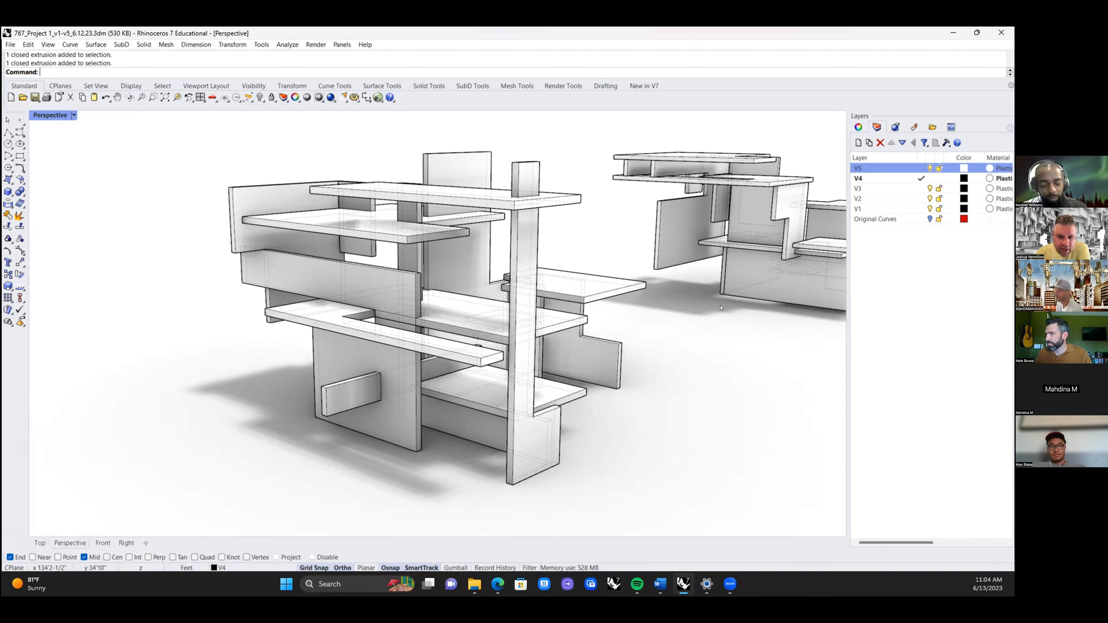
right_drag(721, 308, 709, 296)
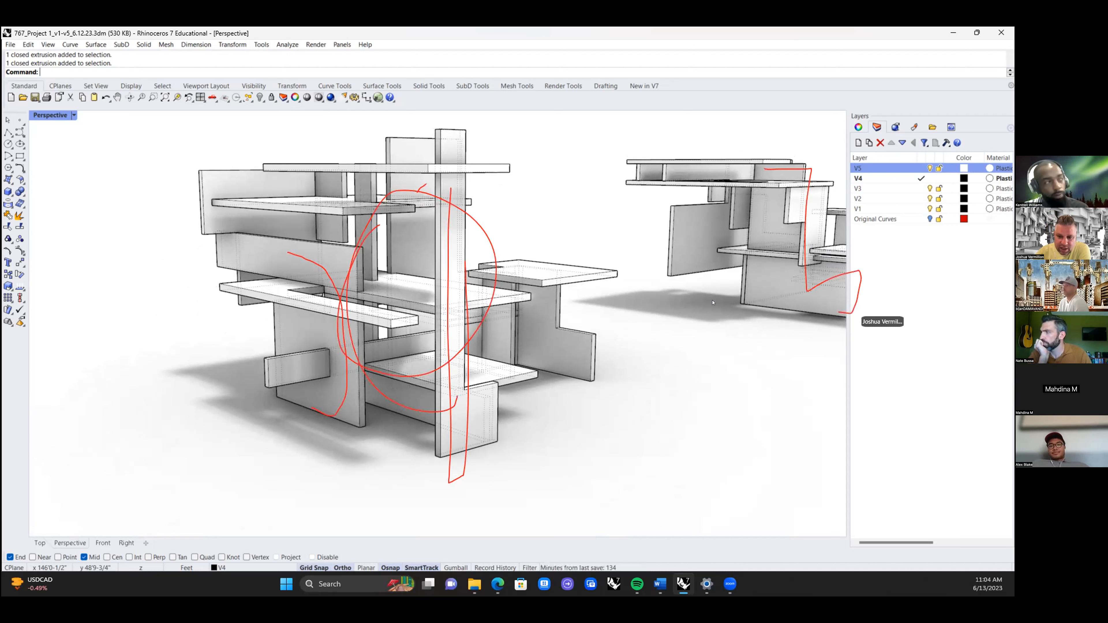
Step: Examine the cantilevered composition again, and inspect the tall tower-like composition further along the row
right_drag(642, 354, 546, 401)
mouse_move(725, 328)
shift+right_down()
mouse_move(648, 362)
mouse_move(648, 315)
shift+right_up()
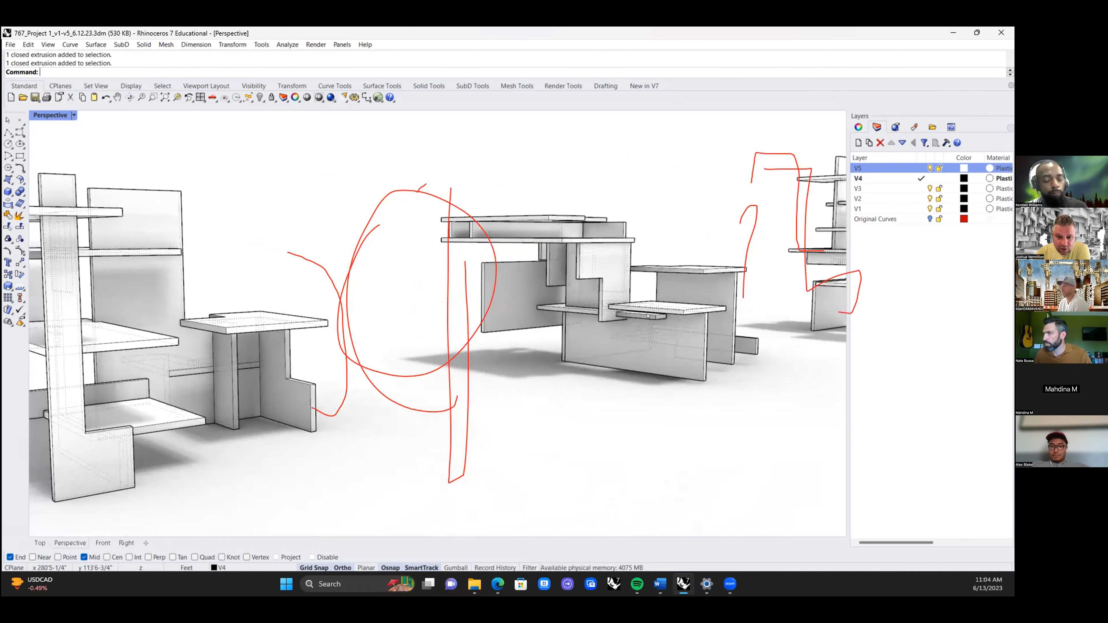
scroll(643, 318, down, 2)
scroll(639, 303, up, 2)
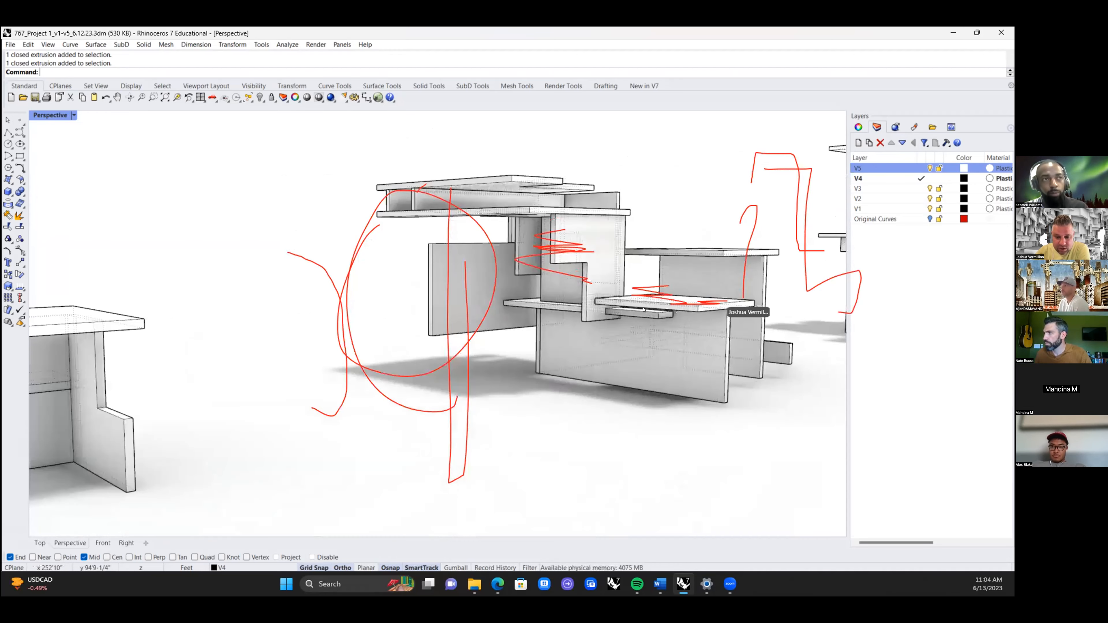
mouse_move(652, 336)
right_down()
mouse_move(528, 339)
mouse_move(799, 326)
mouse_move(633, 345)
mouse_move(335, 412)
right_up()
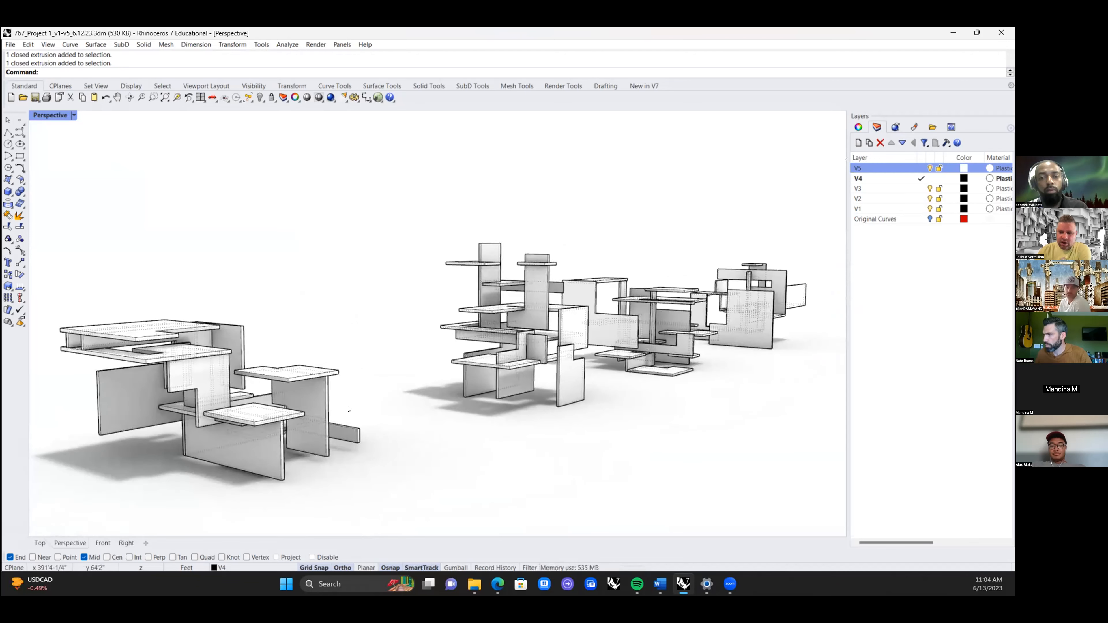
scroll(513, 399, up, 5)
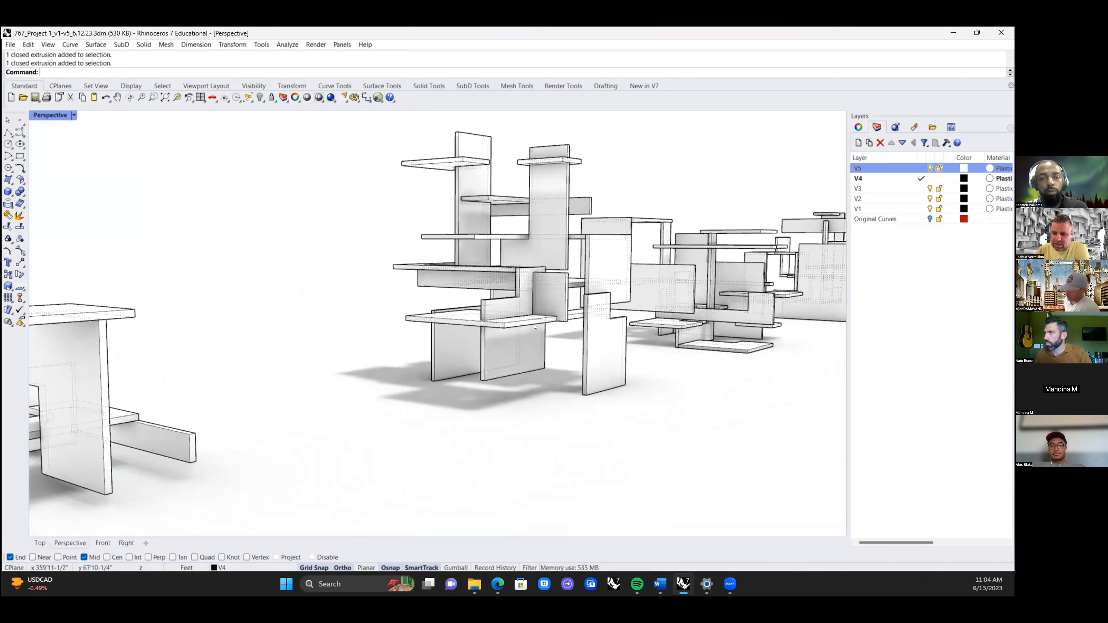
right_drag(523, 327, 534, 319)
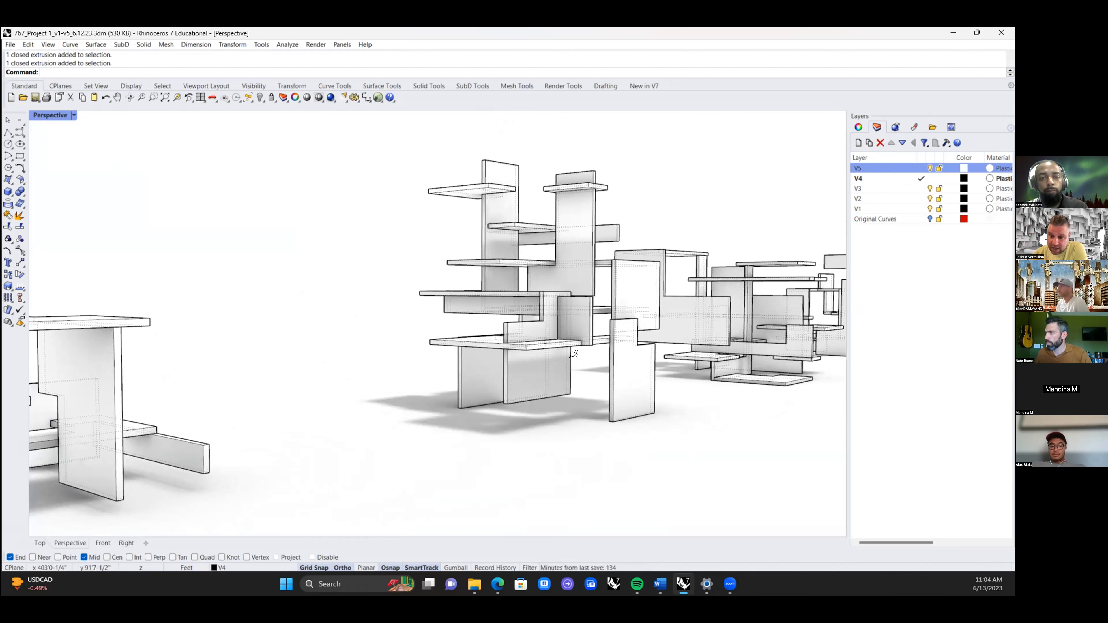
Step: Examine the tall tower-like composition with its stacked slabs and intersecting vertical planes from several angles
scroll(578, 361, up, 5)
shift+right_drag(594, 309, 280, 444)
right_drag(476, 444, 460, 437)
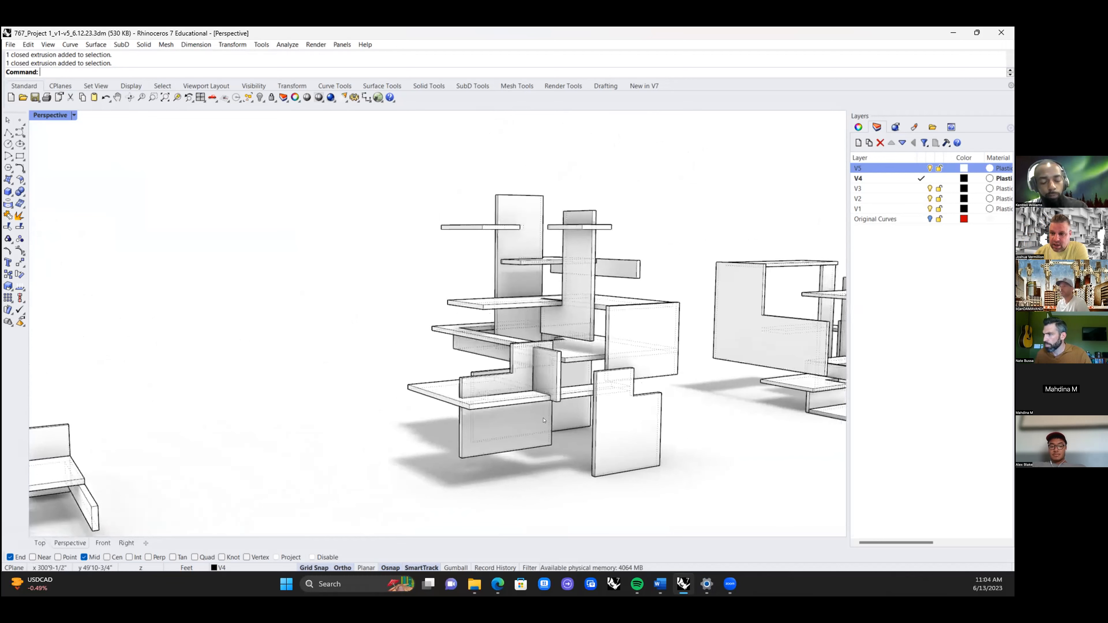
shift+right_drag(536, 351, 461, 334)
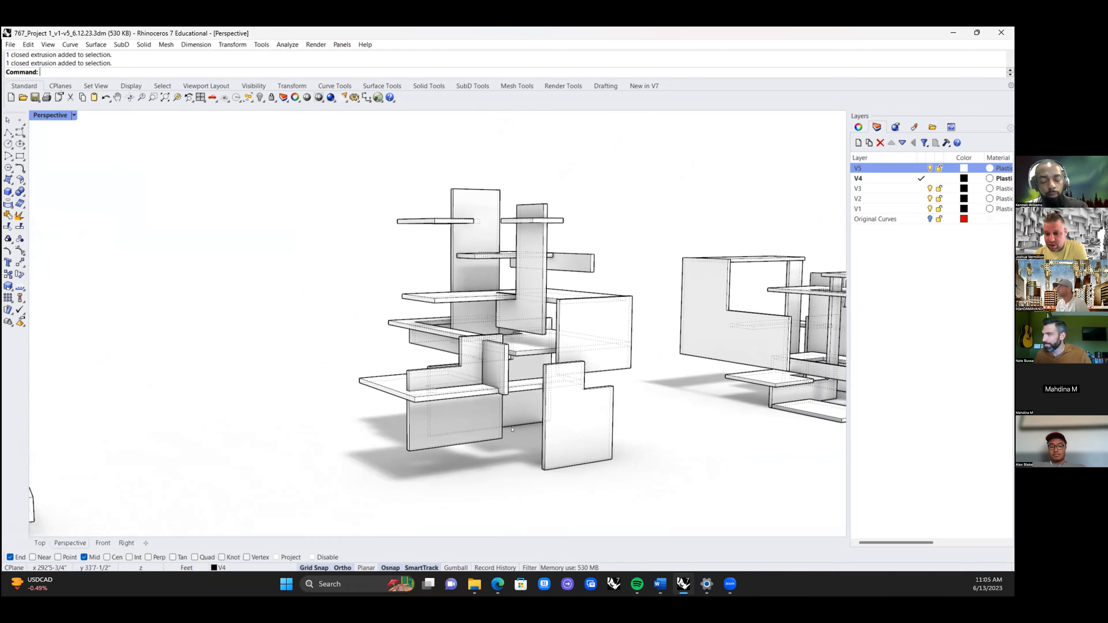
right_drag(507, 424, 468, 387)
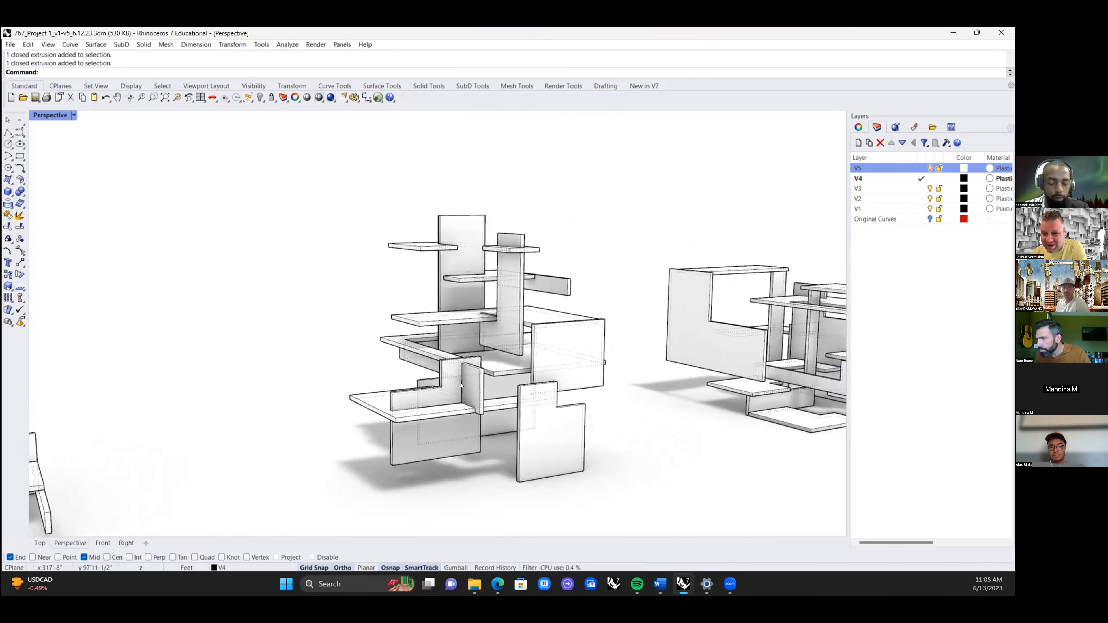
shift+right_drag(671, 395, 250, 351)
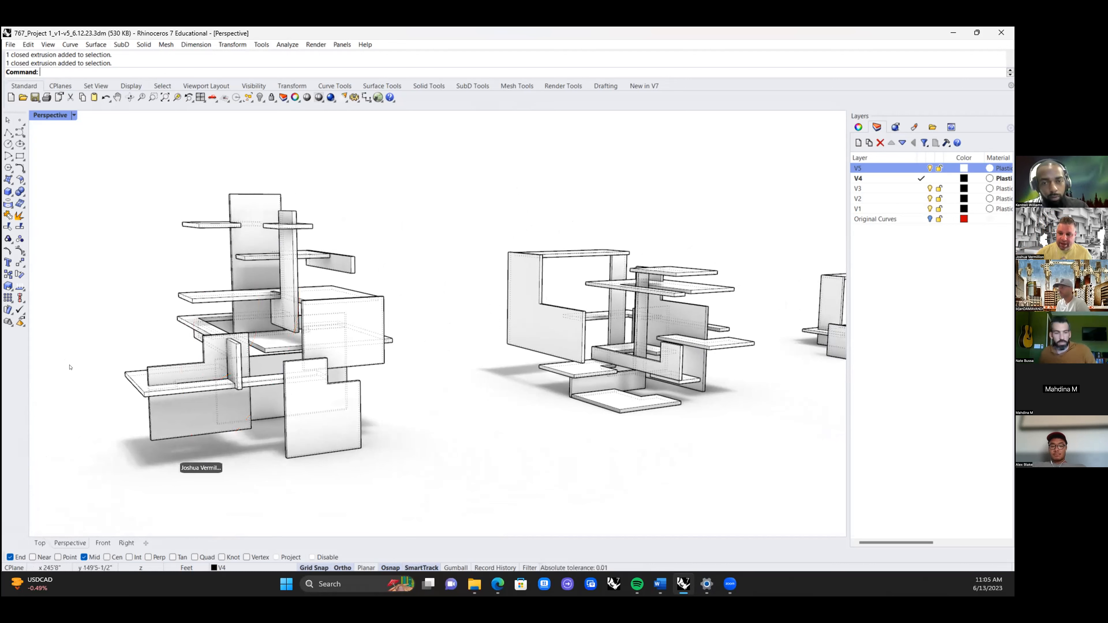
shift+right_drag(71, 362, 390, 384)
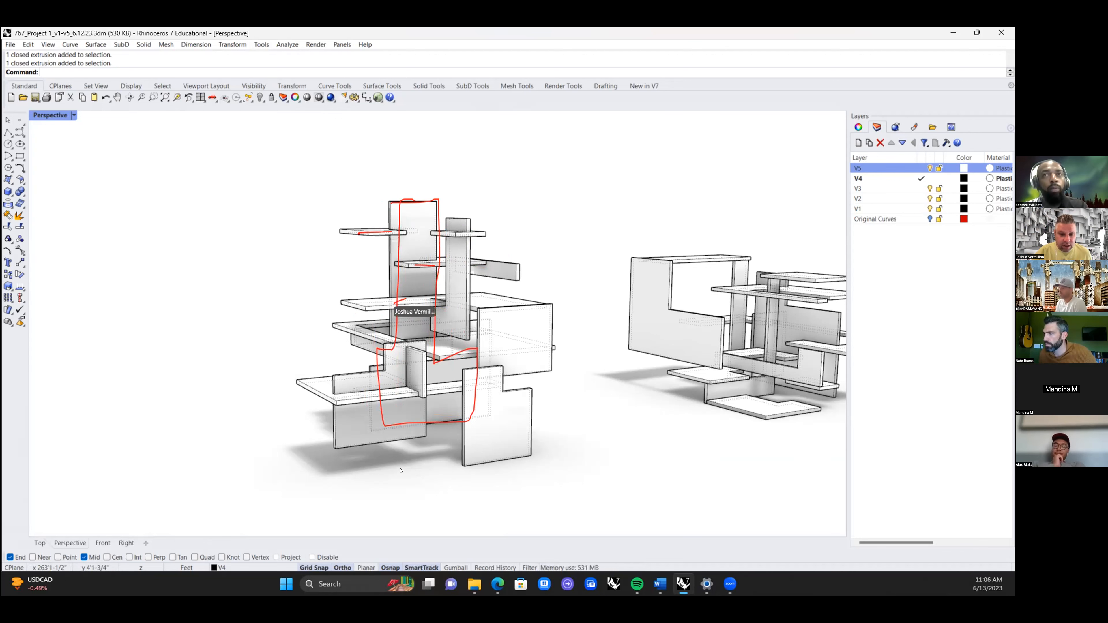
Step: Zoom the perspective view to the model's extents and examine the low cantilevered composition near the end of the row
mouse_move(411, 465)
right_down()
mouse_move(446, 420)
mouse_move(418, 454)
mouse_move(445, 460)
mouse_move(252, 426)
mouse_move(276, 422)
right_up()
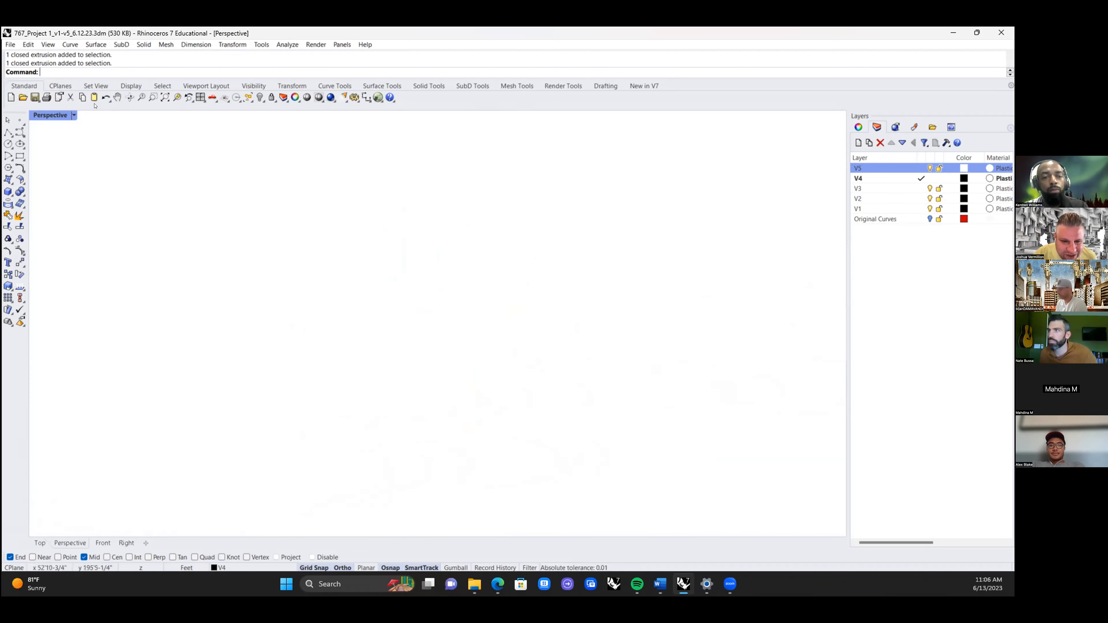
click(165, 97)
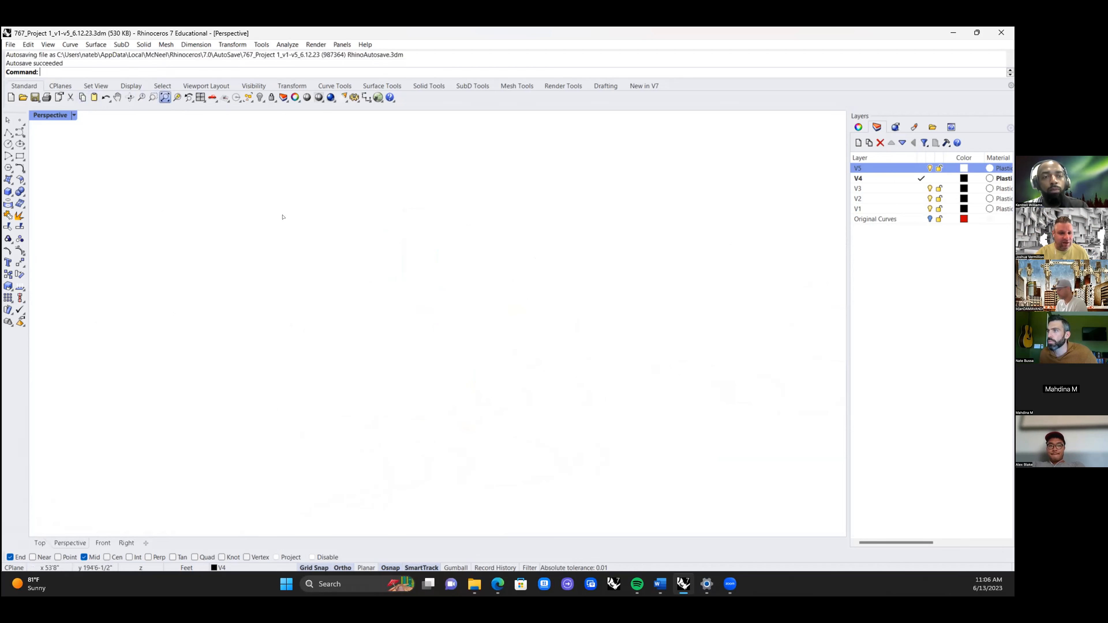
shift+right_drag(593, 377, 395, 403)
scroll(523, 371, up, 8)
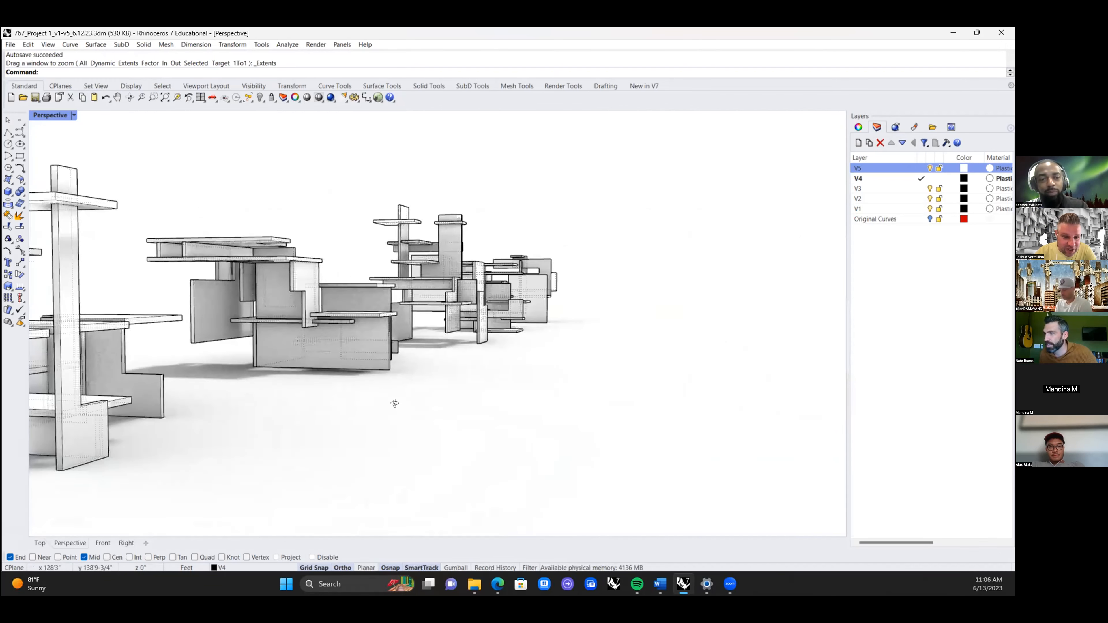
right_drag(555, 294, 650, 301)
mouse_move(523, 321)
right_down()
mouse_move(430, 330)
mouse_move(456, 331)
right_up()
scroll(285, 340, up, 5)
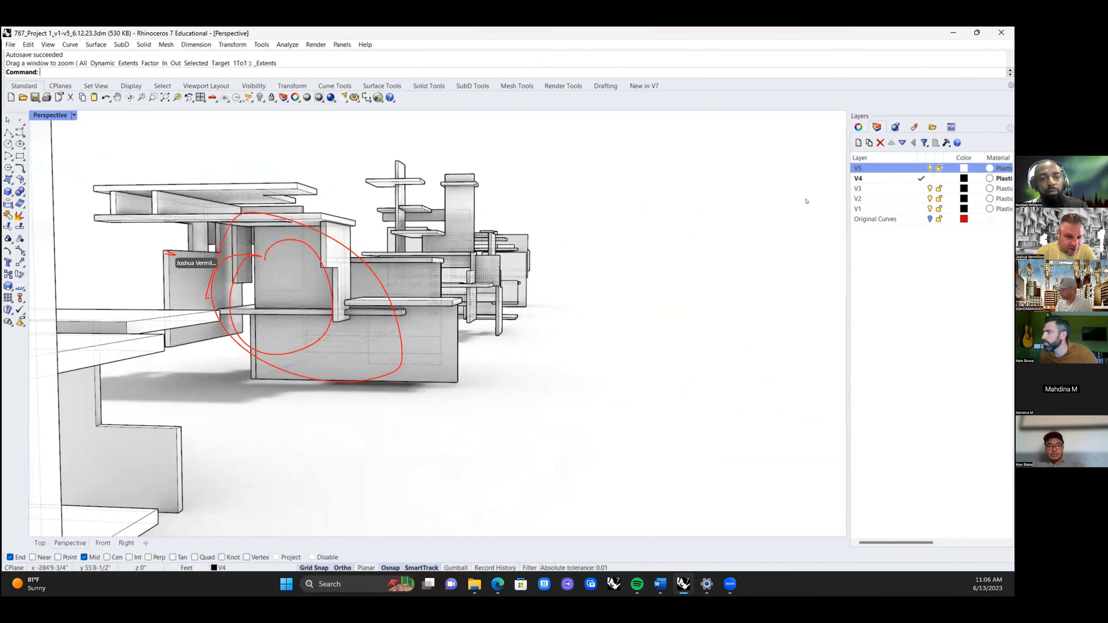
Step: Turn layer V1 off and back on to identify its composition, and view the row from the opposite side
click(926, 209)
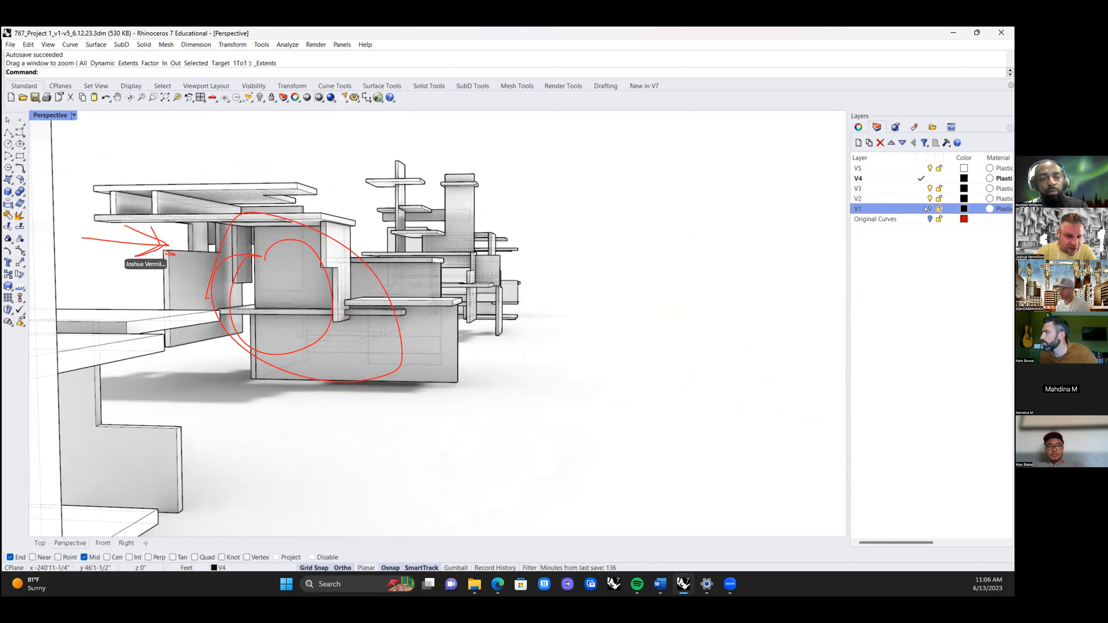
click(928, 209)
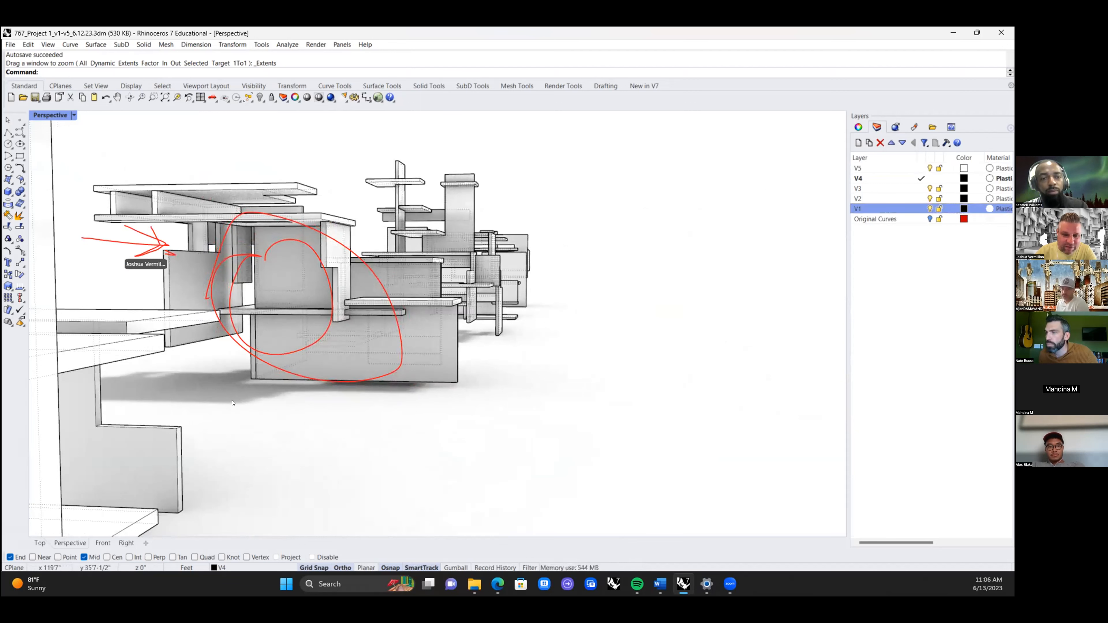
mouse_move(241, 403)
shift+right_down()
mouse_move(487, 404)
mouse_move(529, 390)
mouse_move(523, 411)
shift+right_up()
shift+right_drag(346, 401, 409, 401)
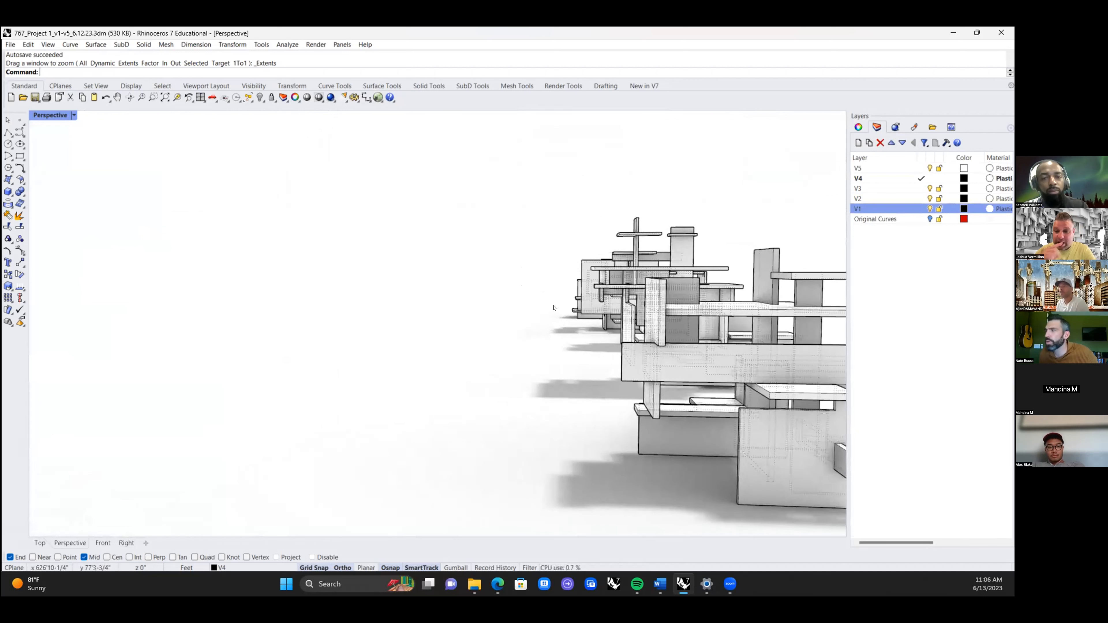
right_drag(511, 377, 566, 386)
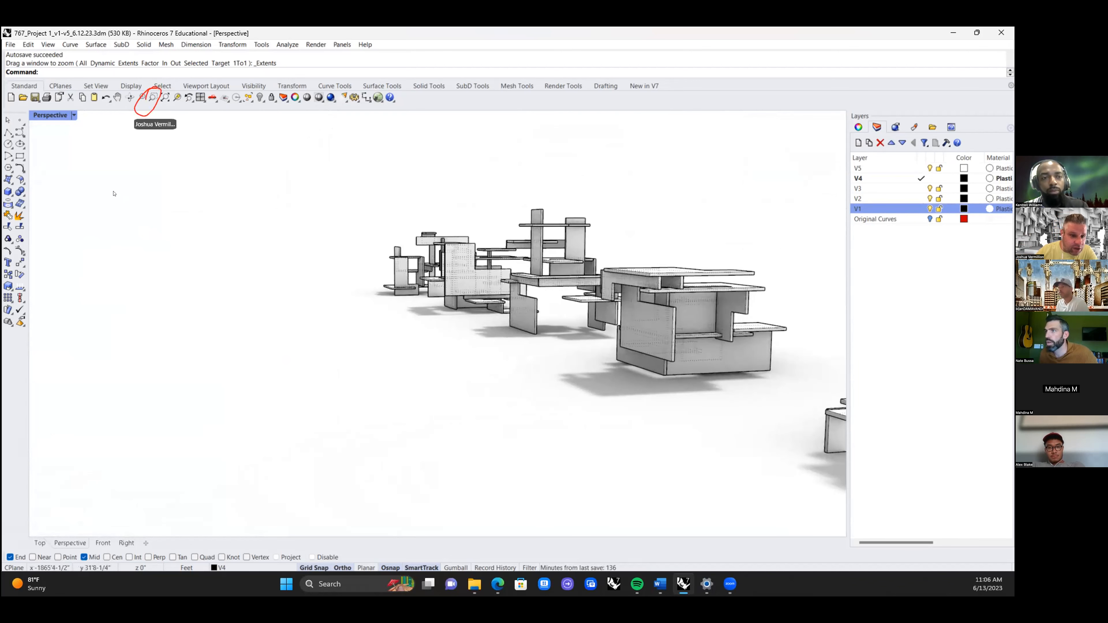
Step: Zoom a window around the nearest low cantilevered composition
click(154, 98)
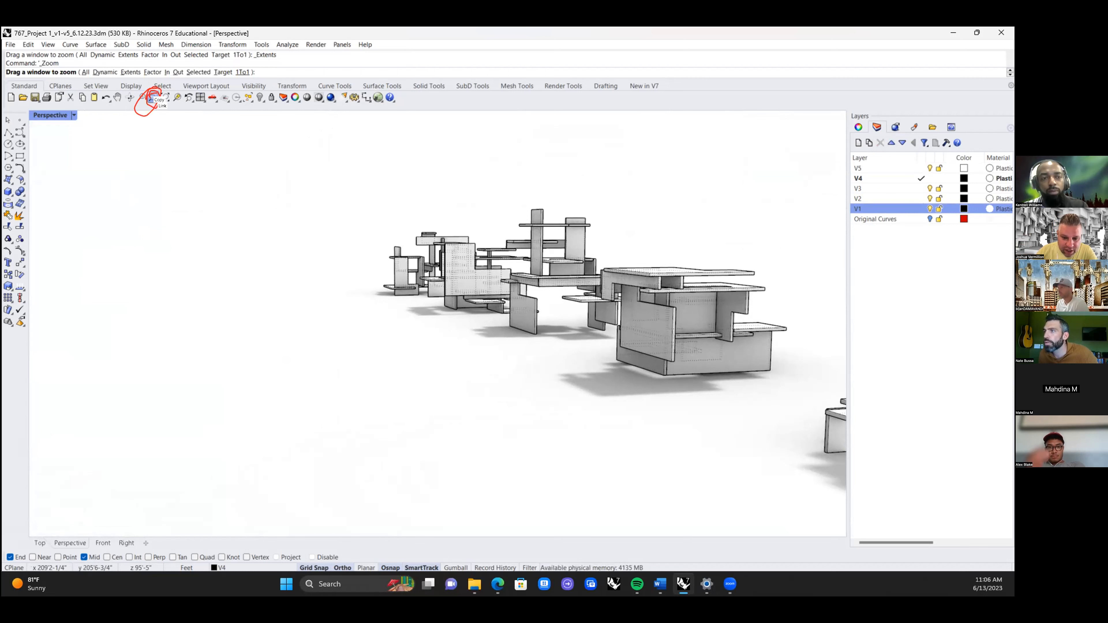
click(153, 98)
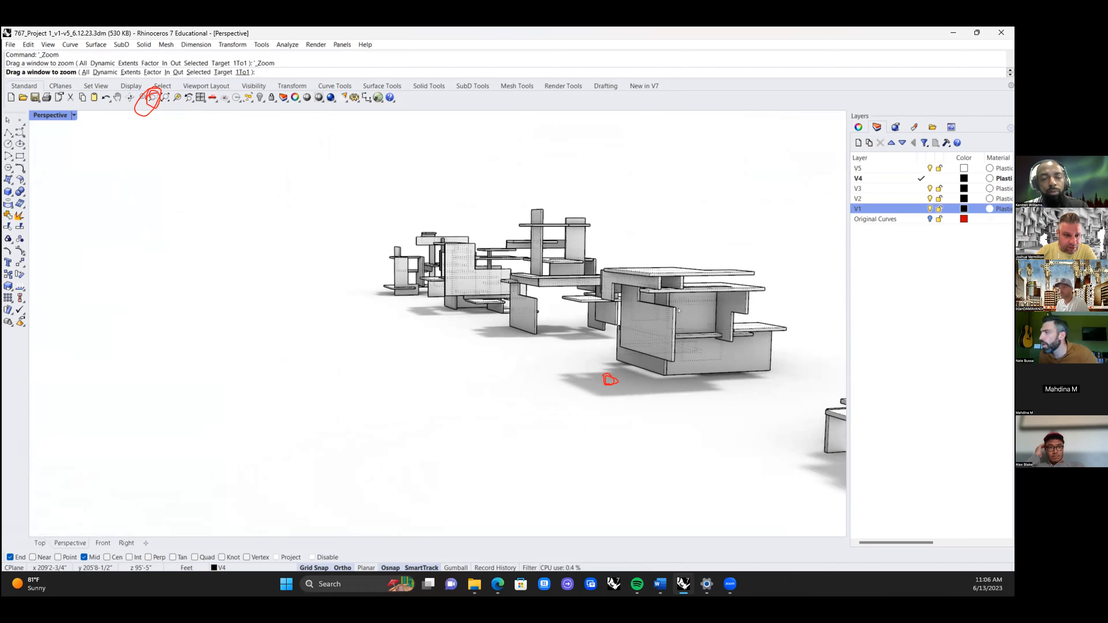
drag(611, 324, 738, 397)
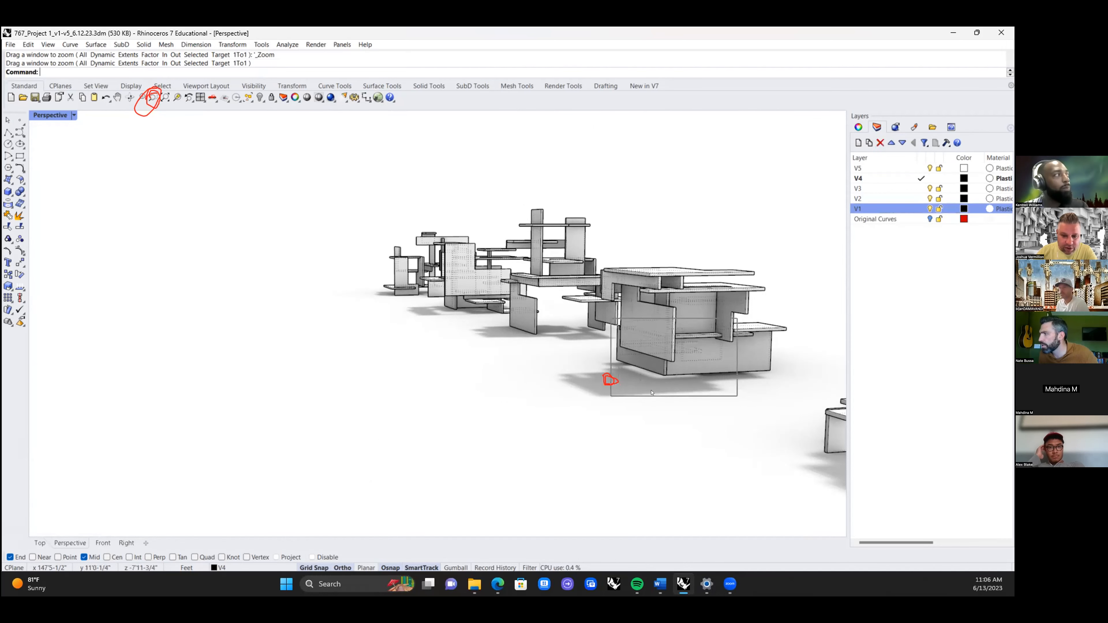
Step: Examine the low cantilevered composition up close, including its notched side panel, overhanging roof slabs and base volume
scroll(590, 391, down, 9)
scroll(590, 407, up, 3)
scroll(502, 437, up, 5)
scroll(498, 458, down, 8)
scroll(497, 455, up, 3)
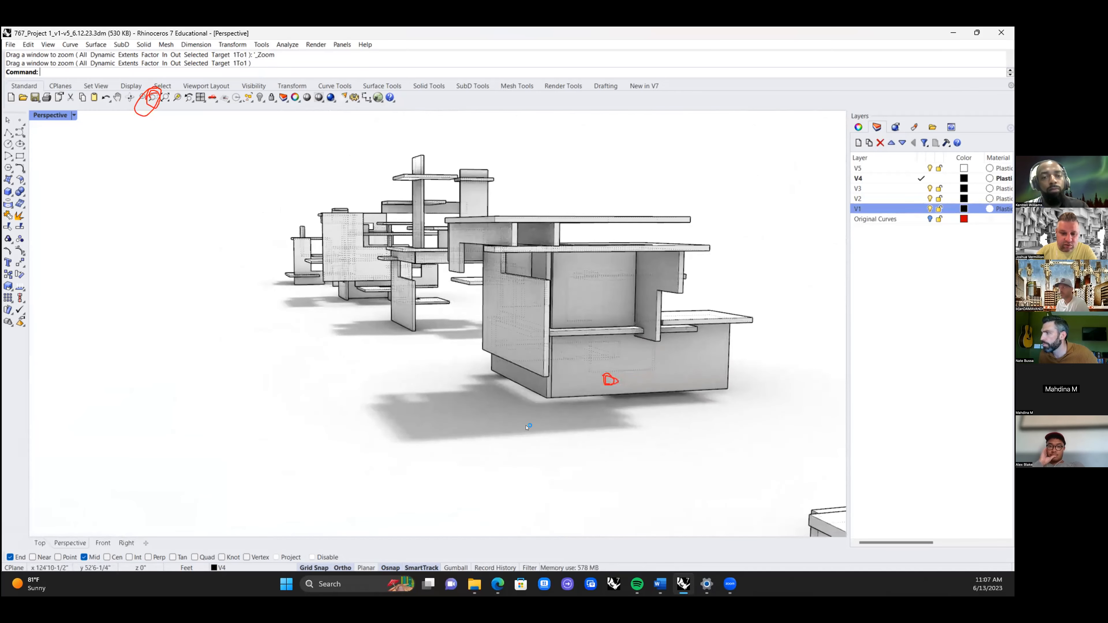
scroll(537, 423, up, 5)
scroll(537, 422, down, 6)
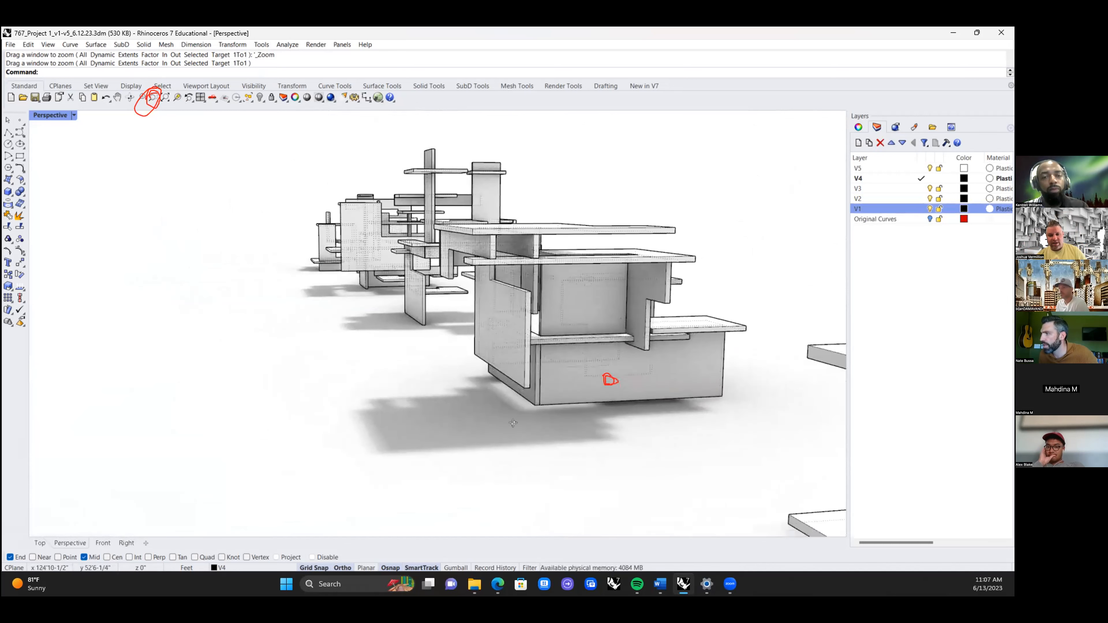
scroll(516, 424, down, 3)
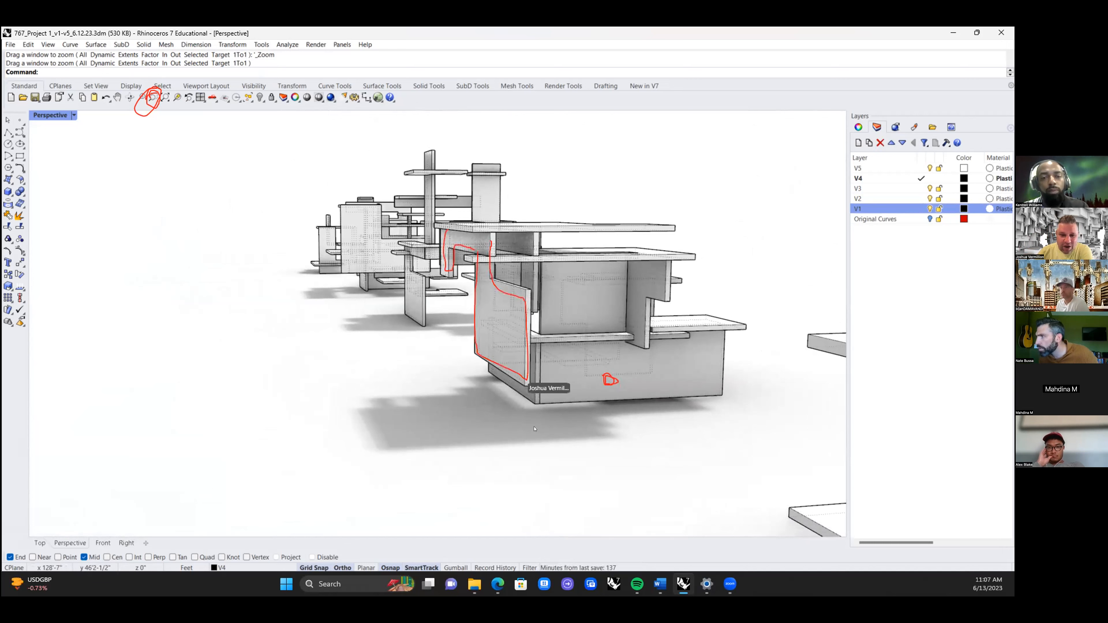
Step: Examine the low cantilevered composition from its opposite side, checking the large overhanging panel above the base
shift+right_drag(522, 429, 600, 422)
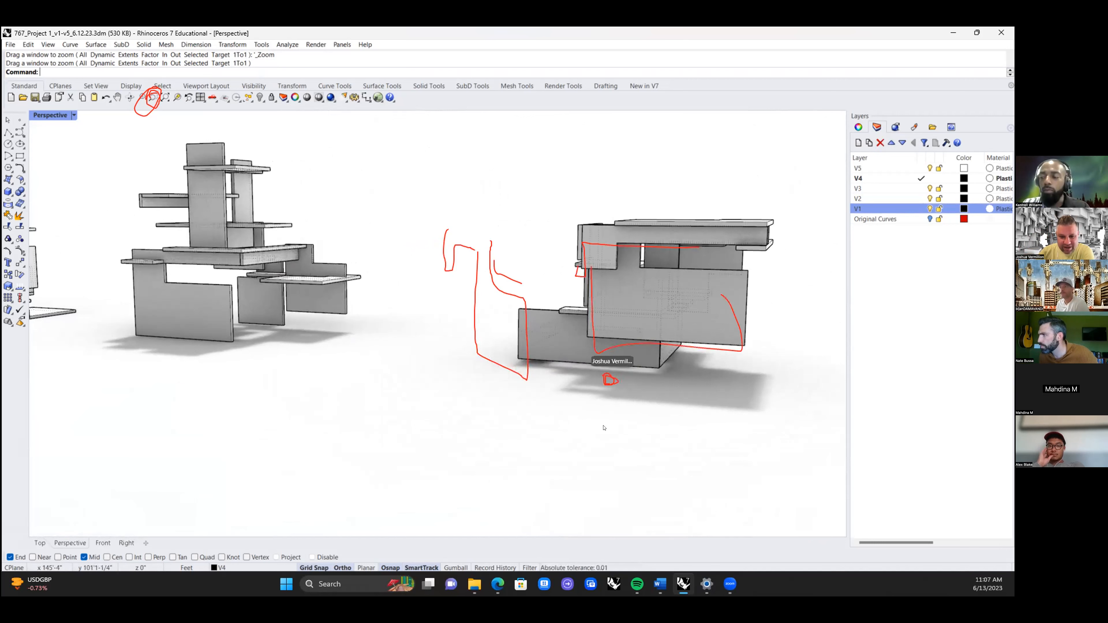
scroll(632, 437, up, 1)
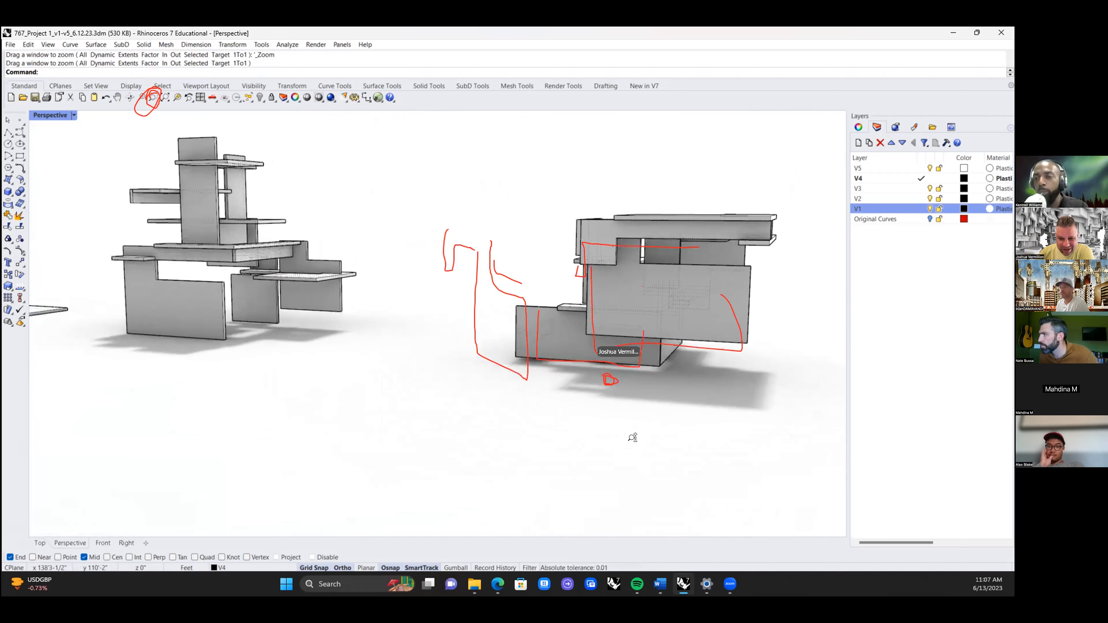
mouse_move(605, 418)
shift+right_down()
mouse_move(630, 419)
mouse_move(596, 419)
shift+right_up()
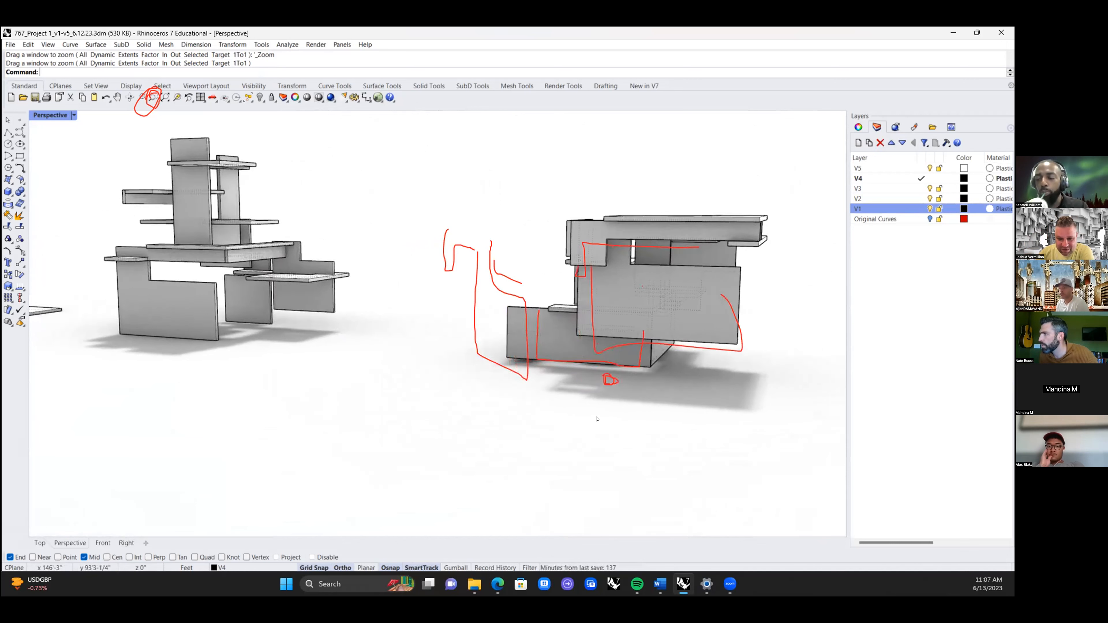
right_click(627, 429)
right_click(587, 413)
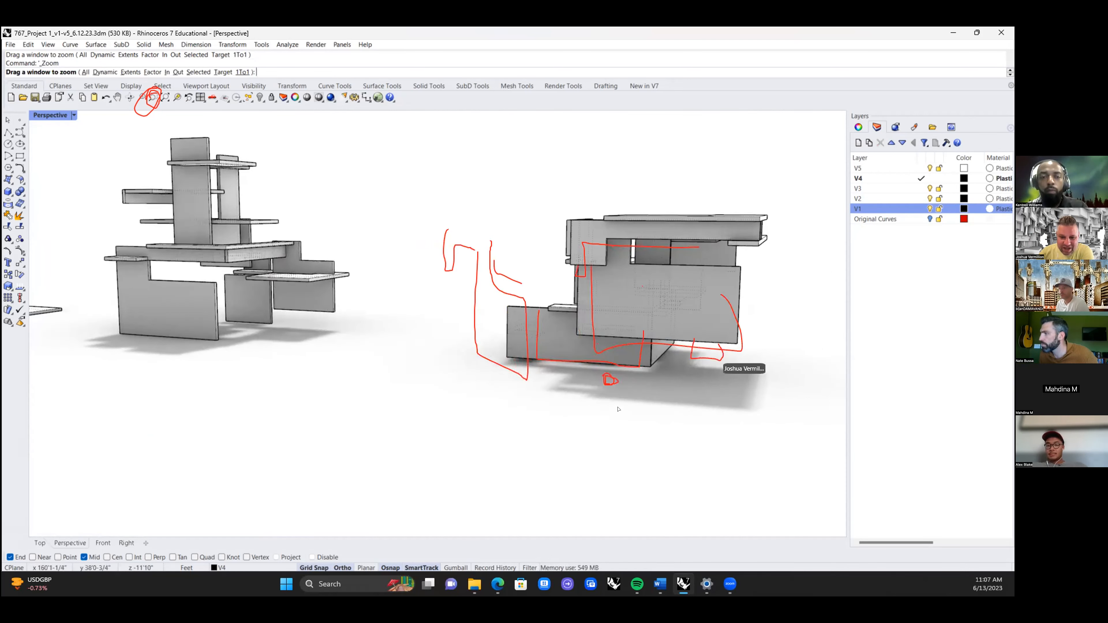
right_drag(614, 409, 623, 401)
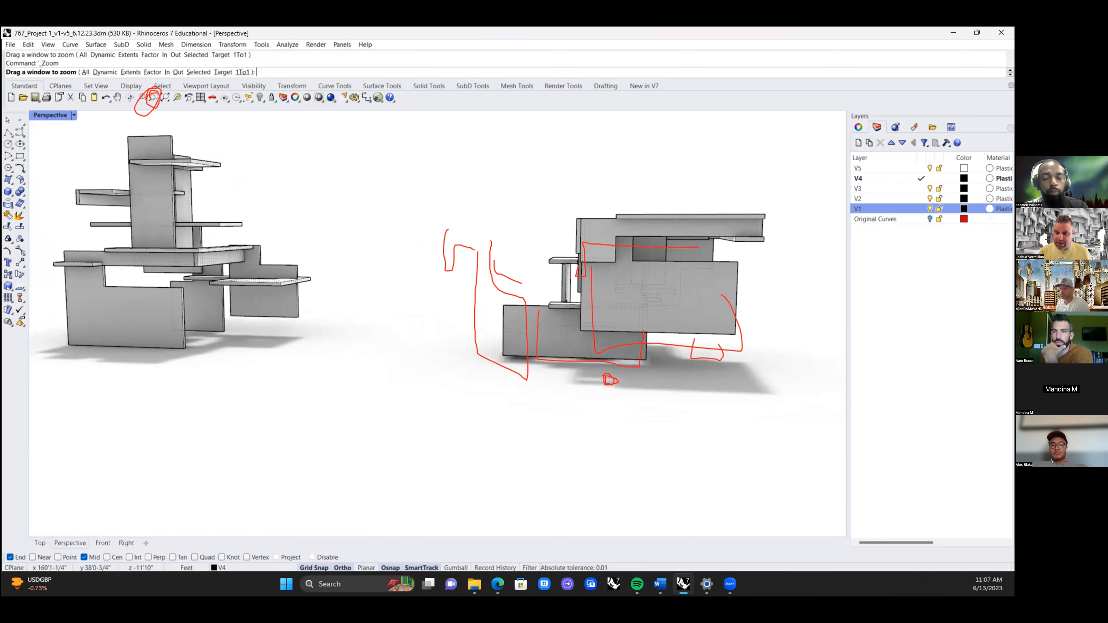
mouse_move(689, 371)
right_down()
mouse_move(654, 422)
mouse_move(686, 358)
right_up()
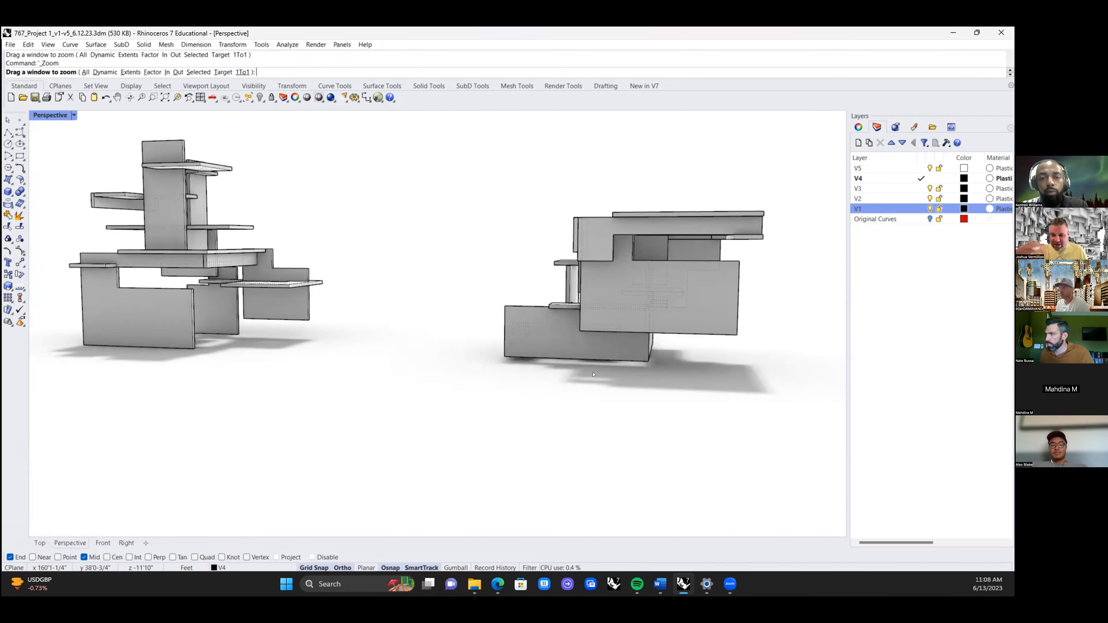
right_drag(628, 377, 592, 372)
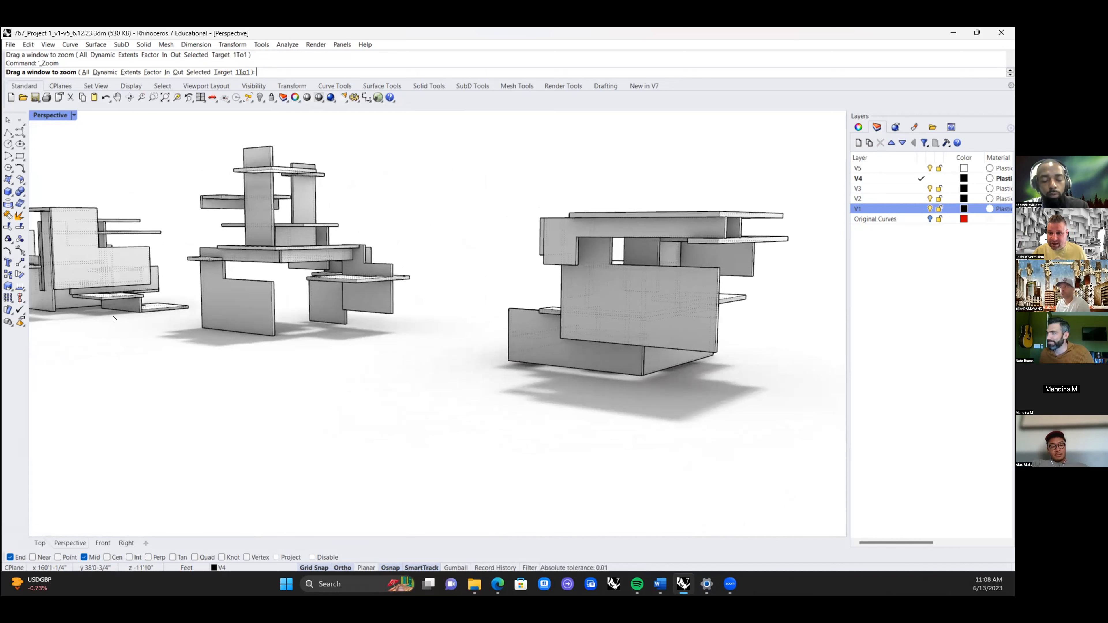
Step: Examine the compositions beyond the tower at the far end of the row, including the one with the tall L-shaped panel
shift+right_drag(125, 326, 471, 378)
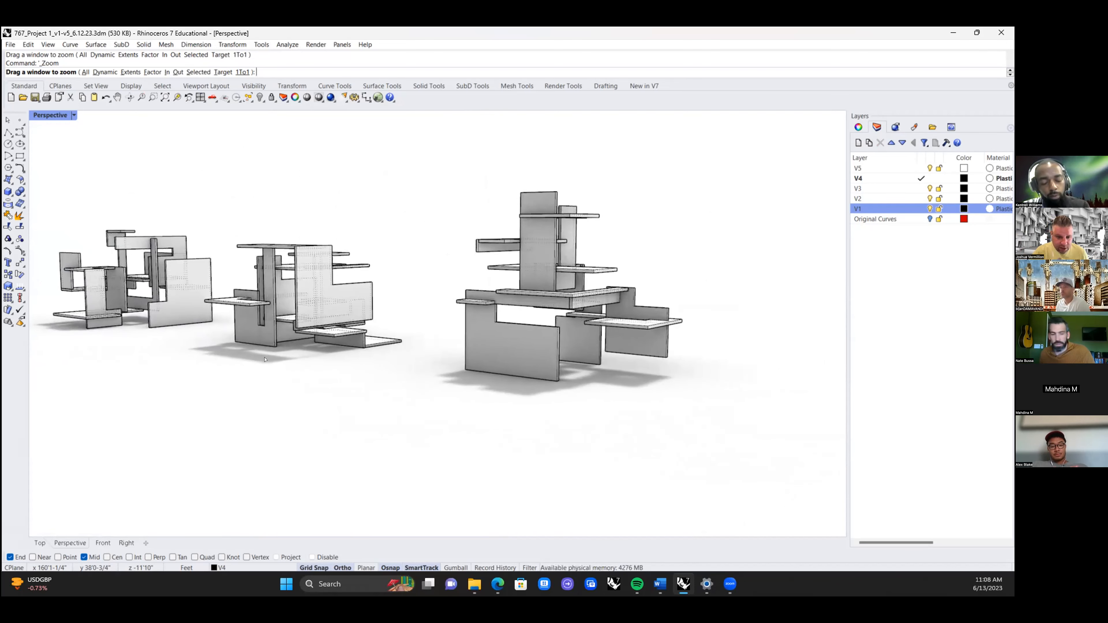
scroll(264, 359, up, 5)
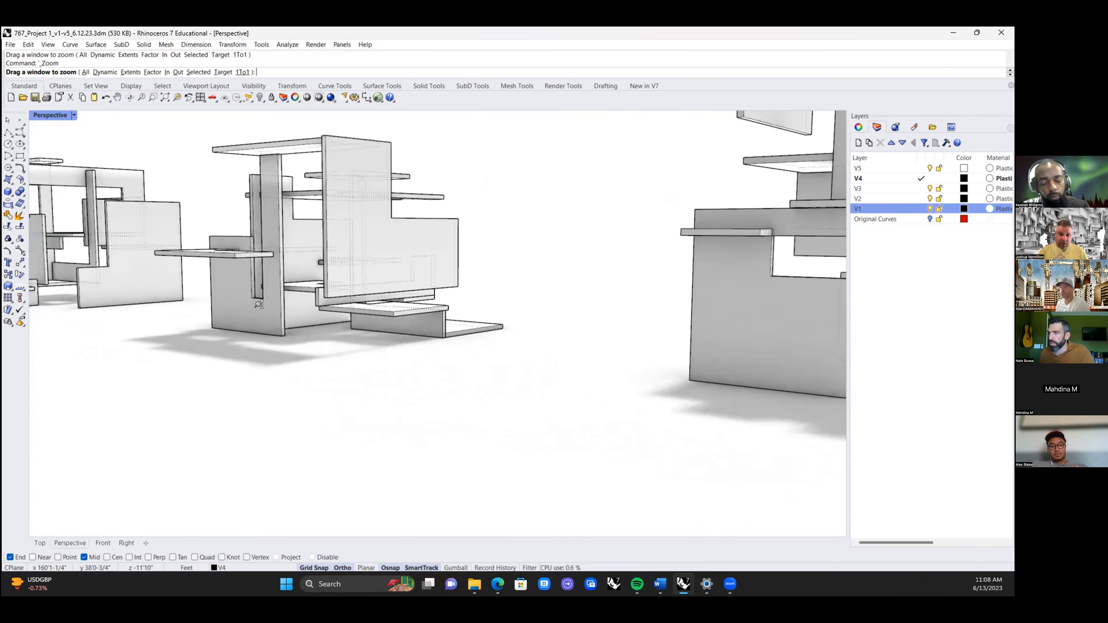
scroll(219, 332, down, 4)
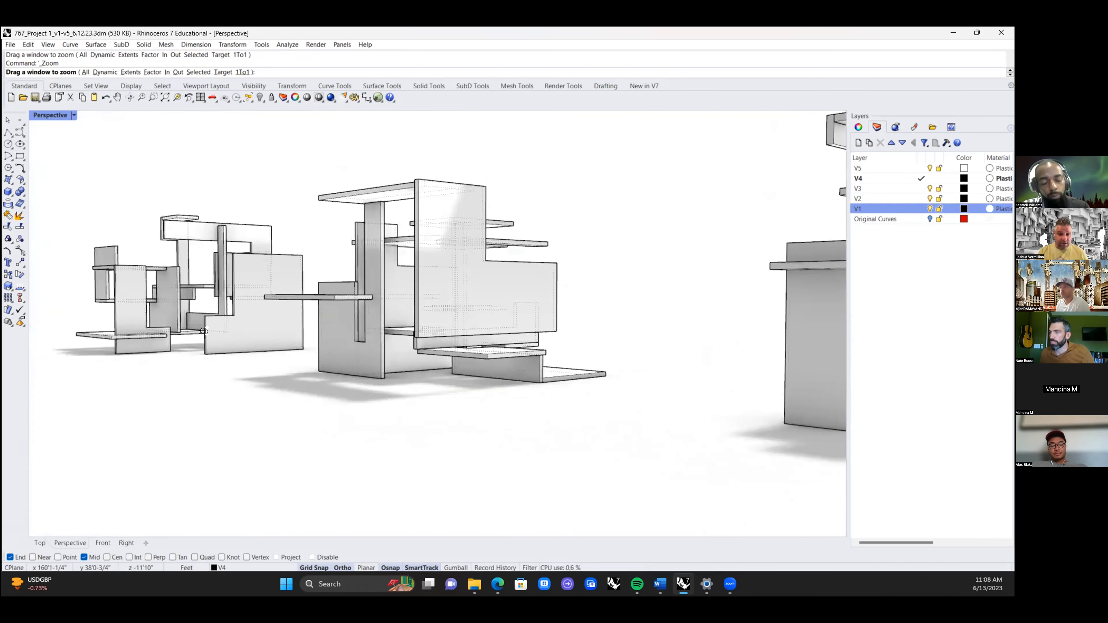
scroll(203, 344, up, 1)
scroll(204, 343, down, 1)
mouse_move(171, 371)
right_down()
mouse_move(170, 386)
mouse_move(161, 364)
right_up()
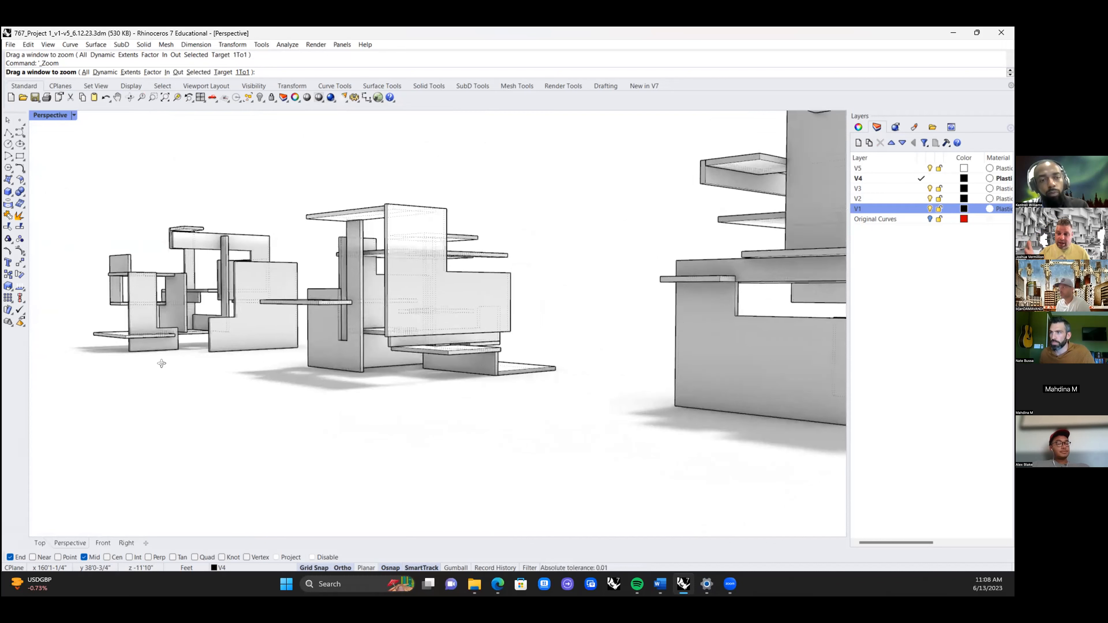